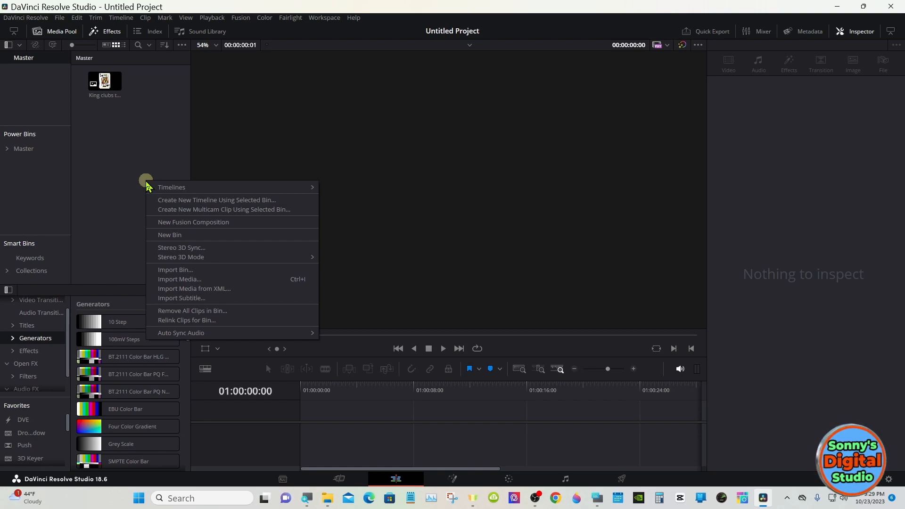
- Create a new five-second Fusion composition clip at 30 fps and place it at the start of a new timeline
click(239, 222)
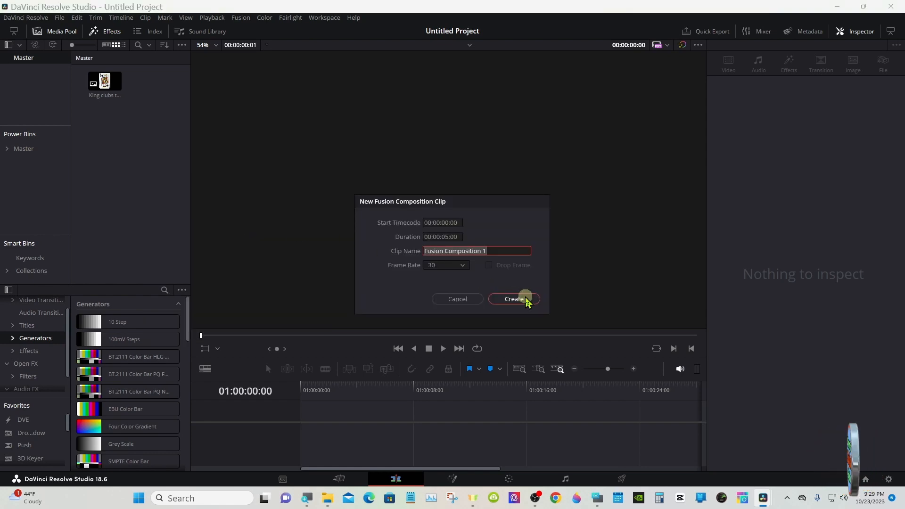
click(495, 300)
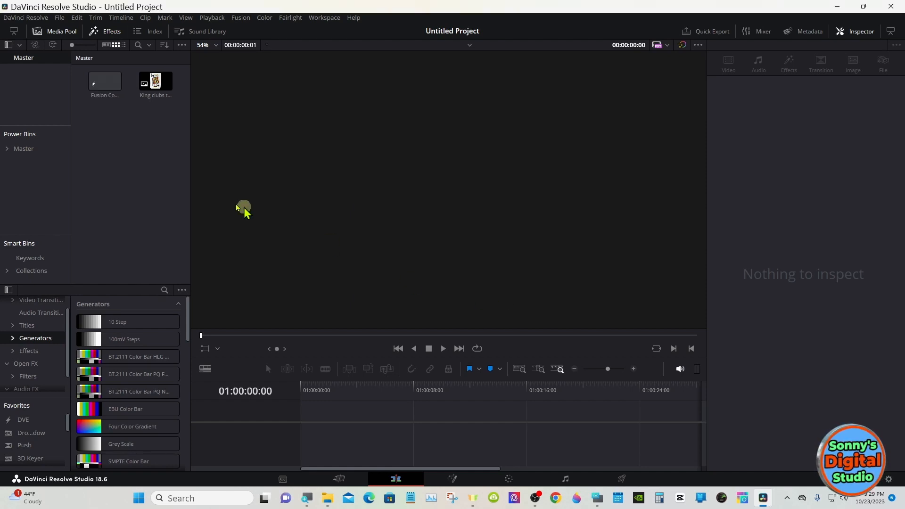
drag(106, 85, 310, 413)
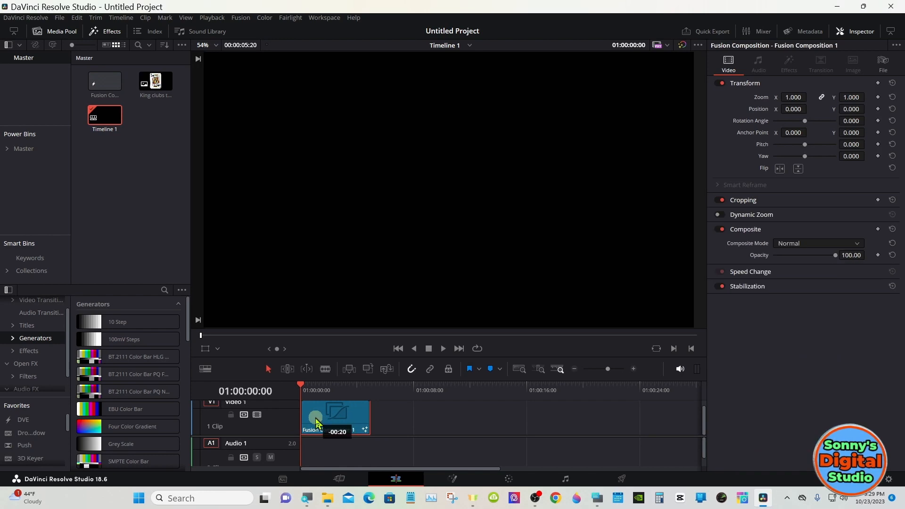
- Open the timeline's Fusion composition clip in the Fusion page and move MediaOut1 further along to free space in the node graph
right_click(337, 419)
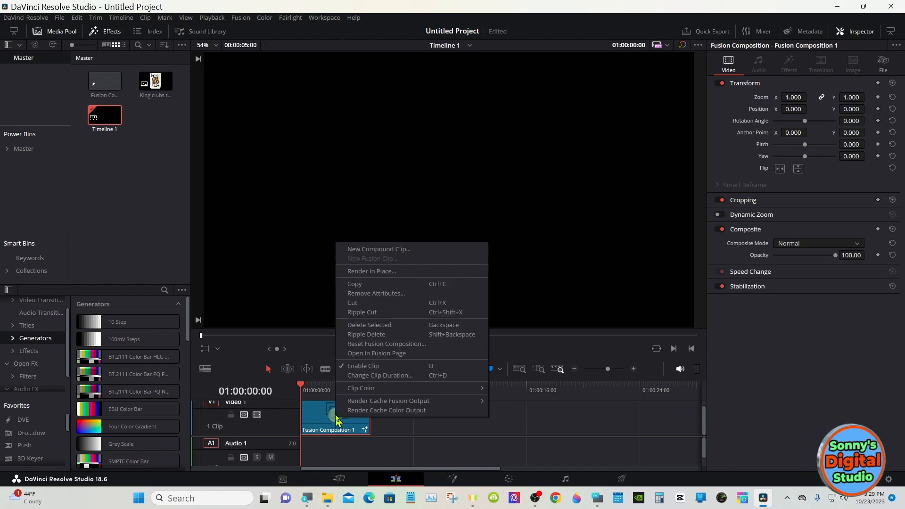
click(389, 354)
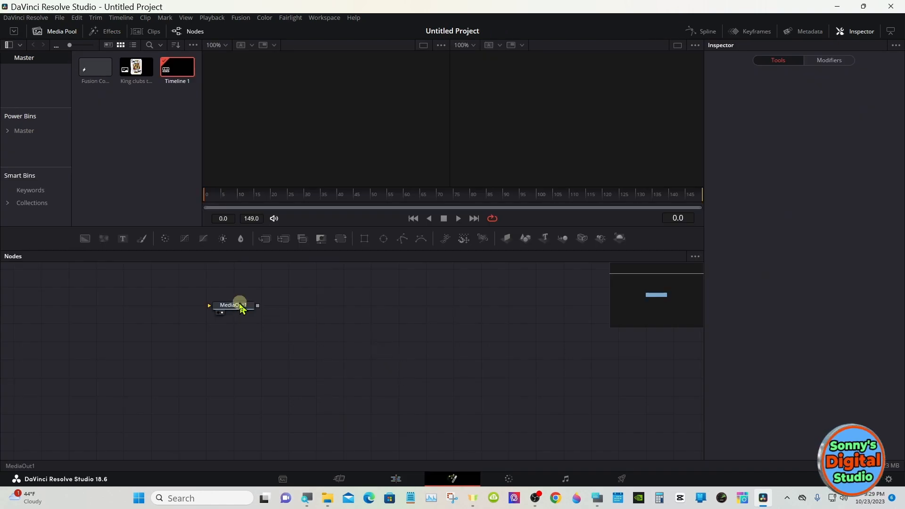
drag(242, 309, 543, 343)
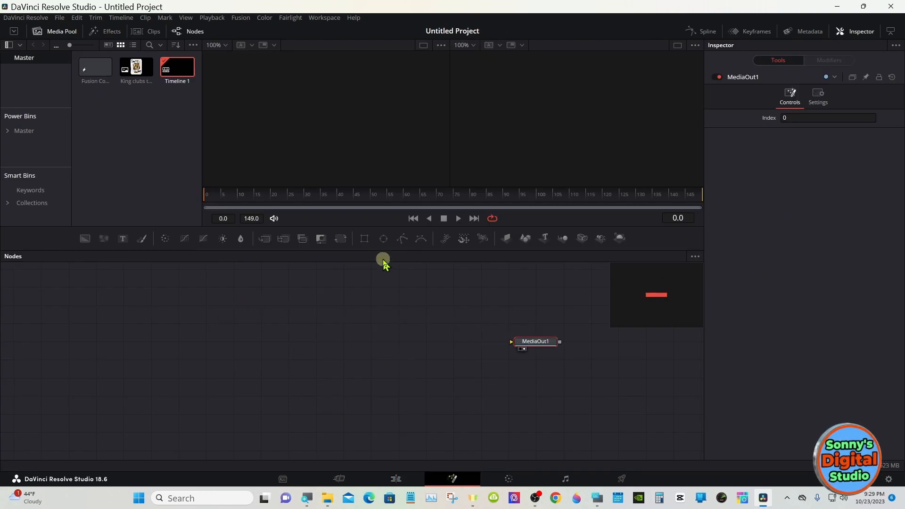
drag(381, 251, 379, 276)
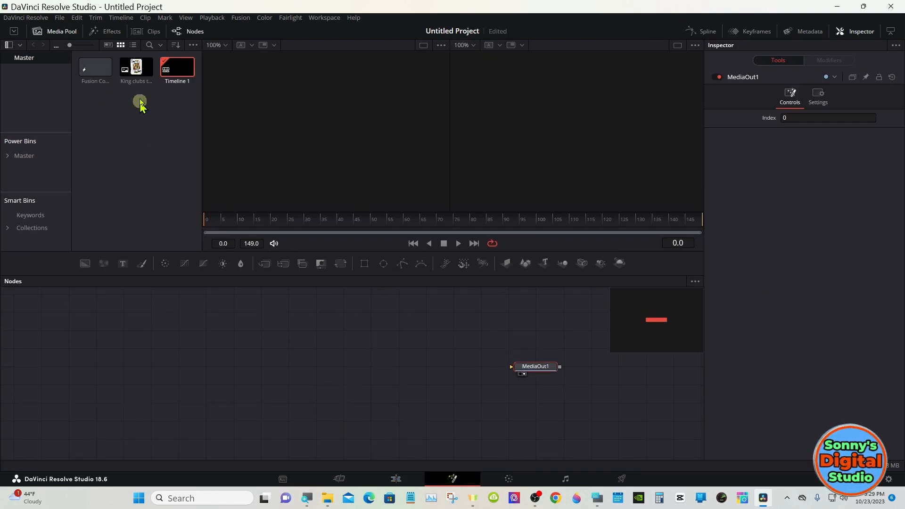
- Add the King of clubs image to the node graph and display its MediaIn1 node in the first viewer
click(138, 71)
drag(137, 71, 200, 335)
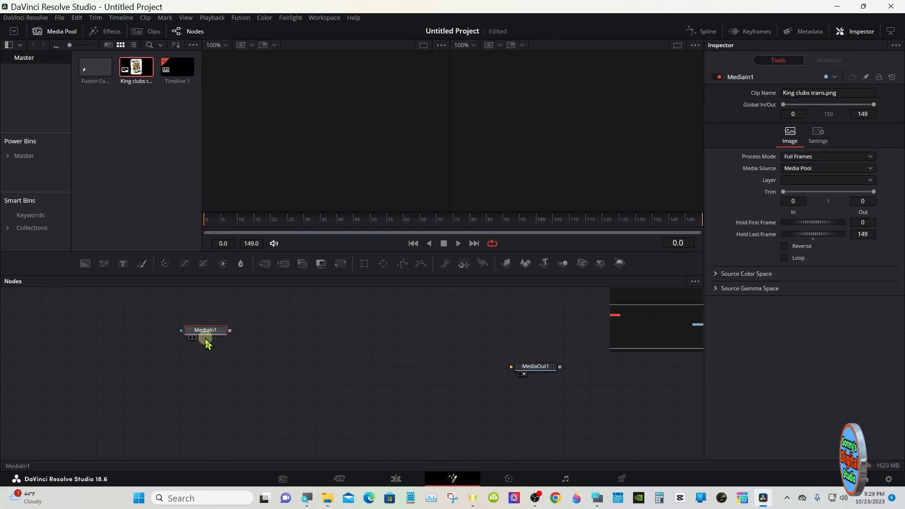
click(191, 338)
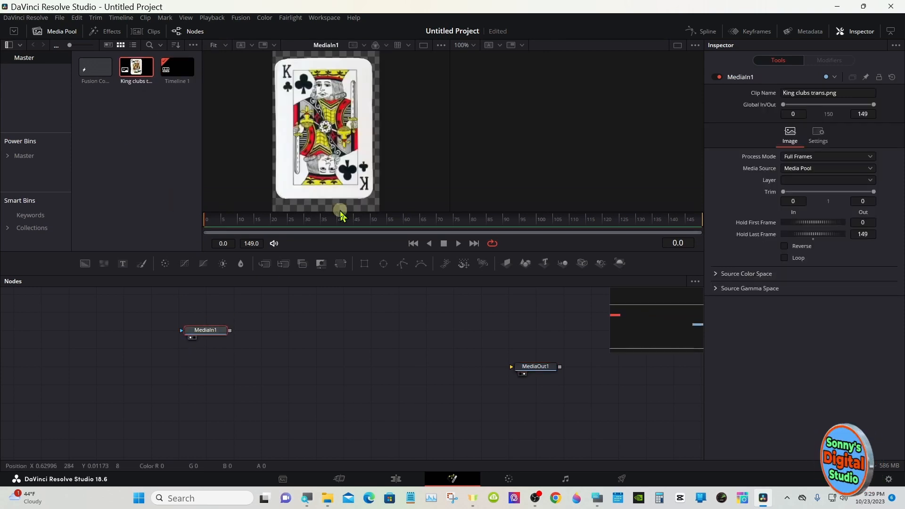
drag(359, 276, 359, 348)
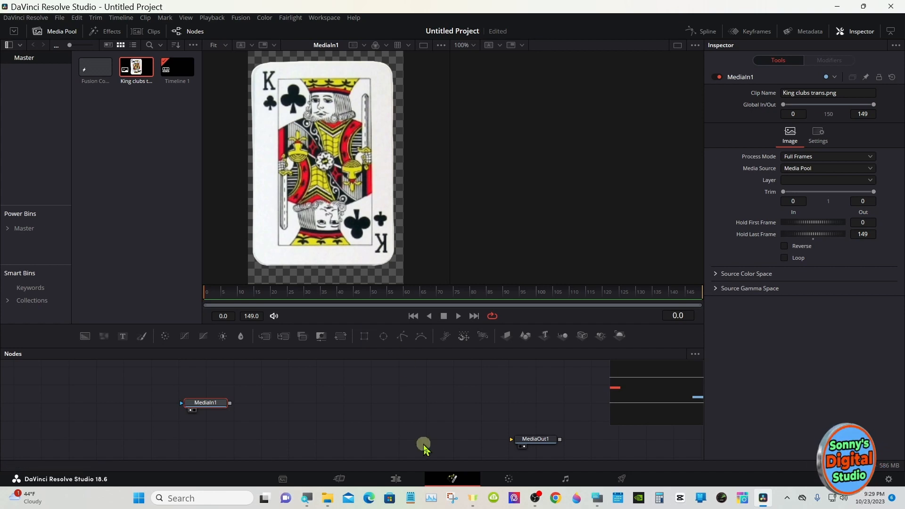
- With no node selected, open the on-screen keyboard and move it clear of the nodes
click(317, 395)
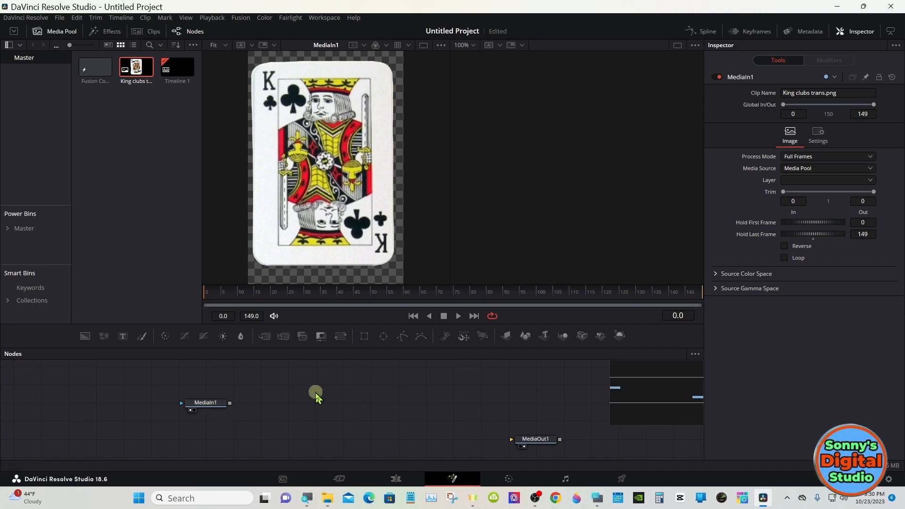
click(595, 498)
drag(556, 379, 726, 364)
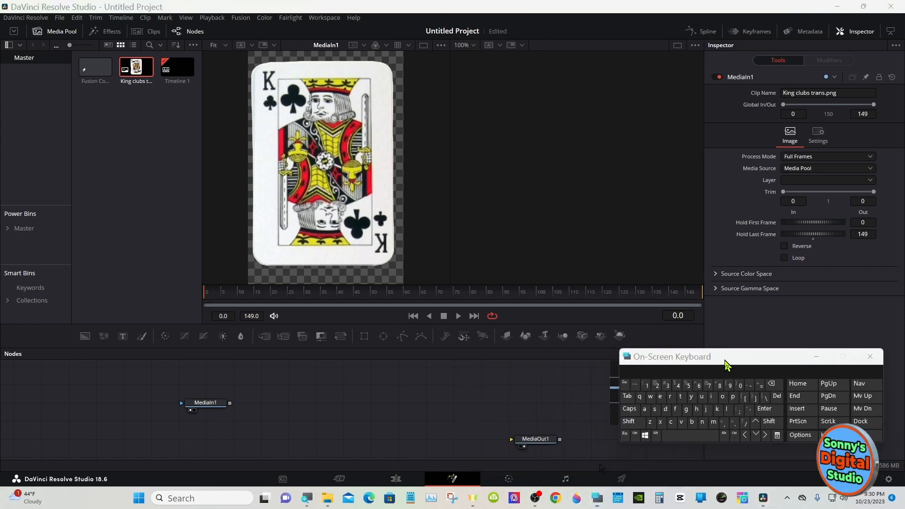
- Search the Select Tool dialog for "spo" and add an unconnected sPolygon node
click(642, 423)
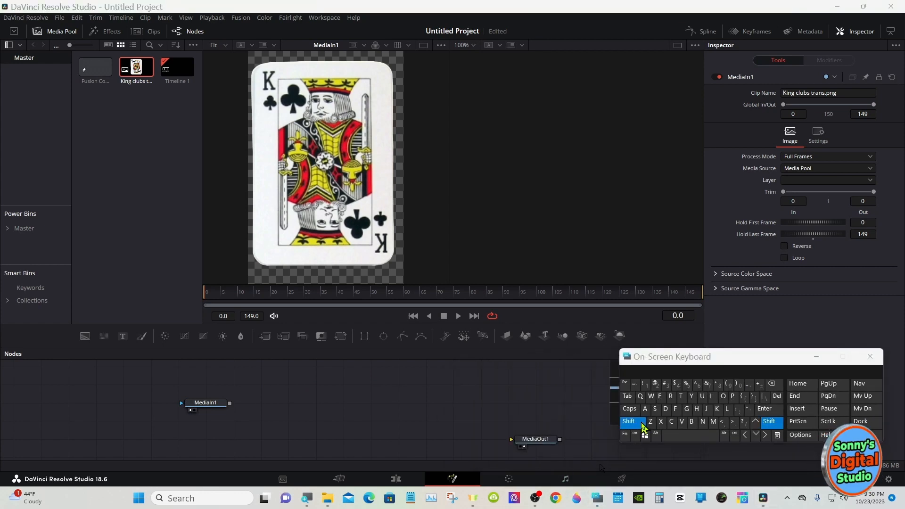
click(669, 435)
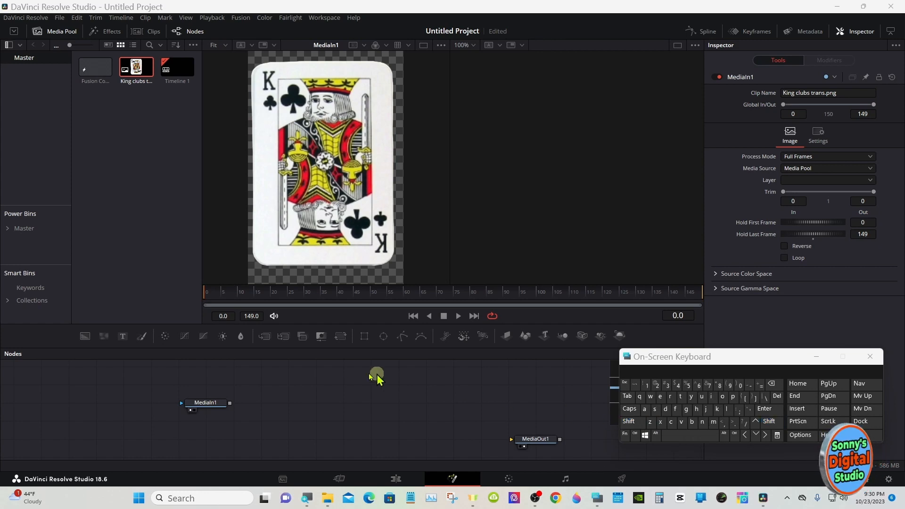
click(643, 423)
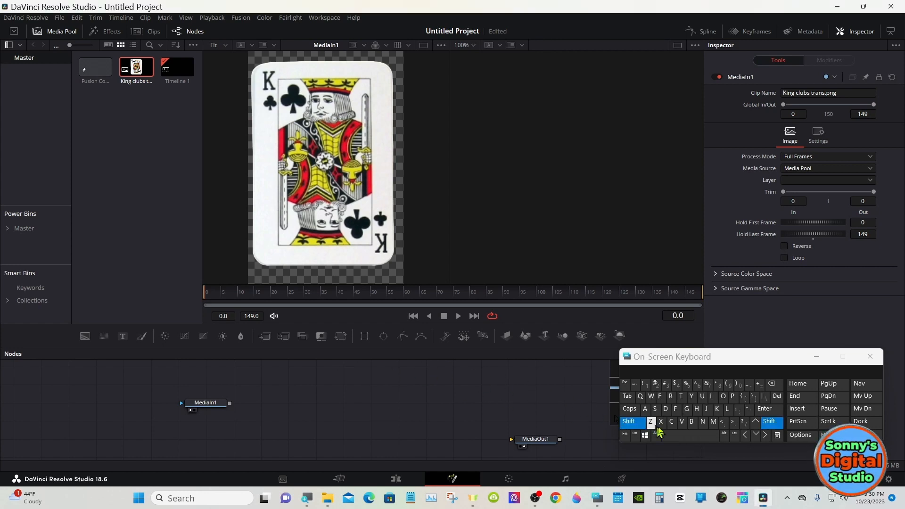
click(675, 434)
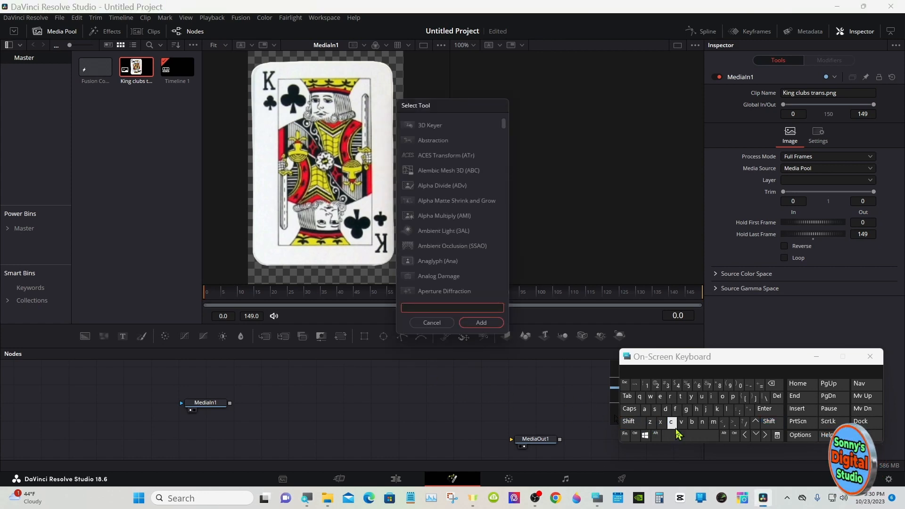
click(654, 409)
click(731, 397)
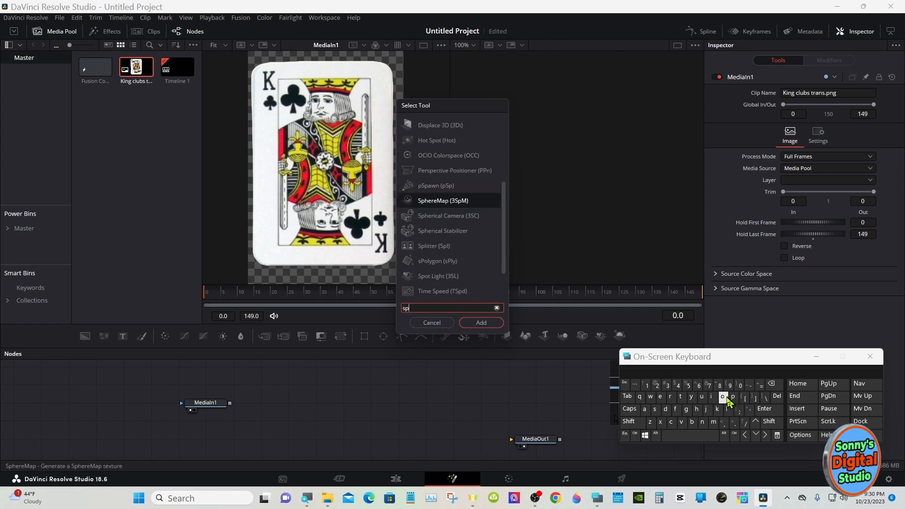
click(724, 397)
click(440, 140)
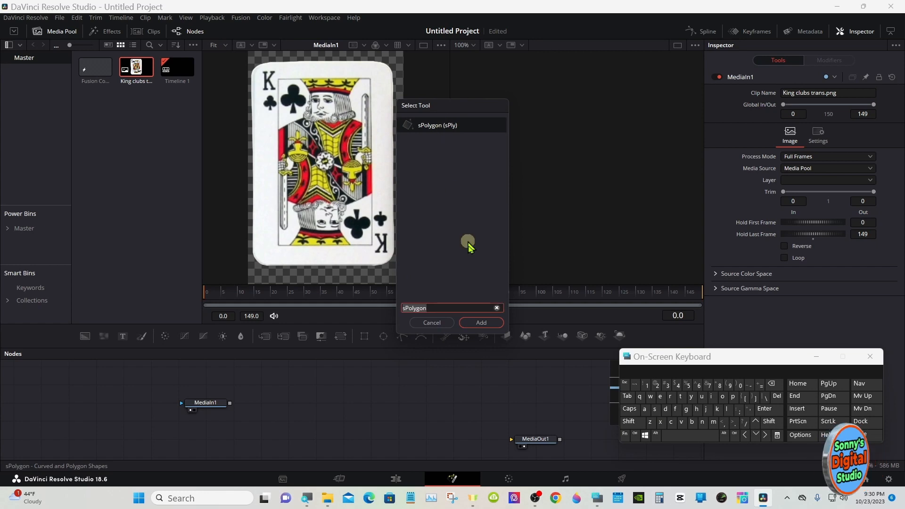
click(476, 322)
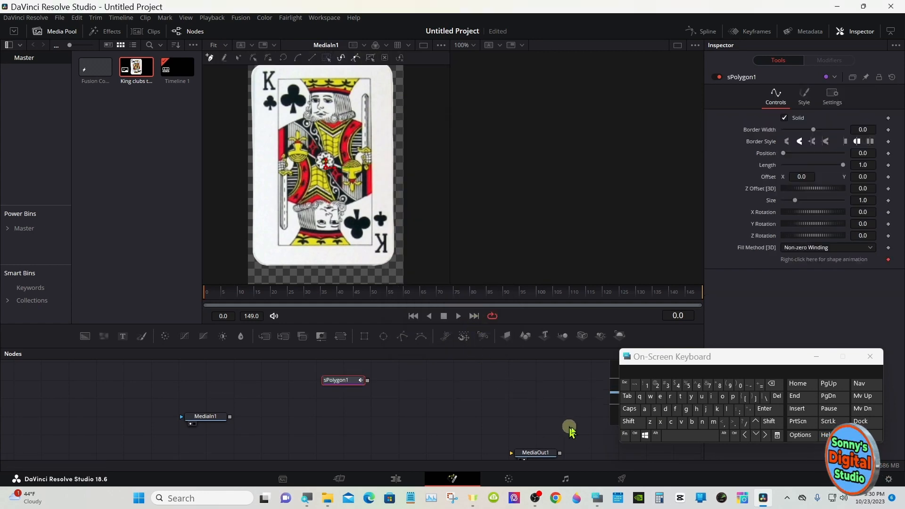
- Search the tools for "extr" and add an Extrude 3D node connected after sPolygon1
click(631, 421)
click(667, 436)
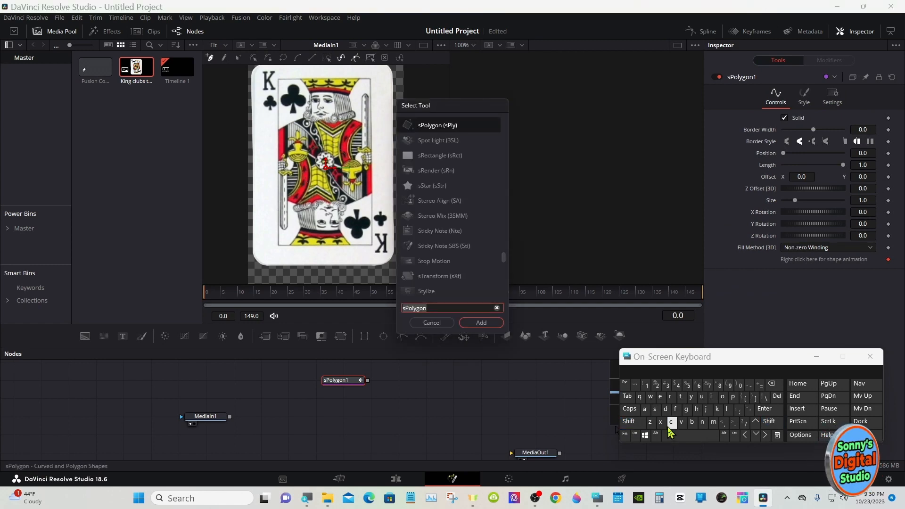
click(660, 396)
click(660, 422)
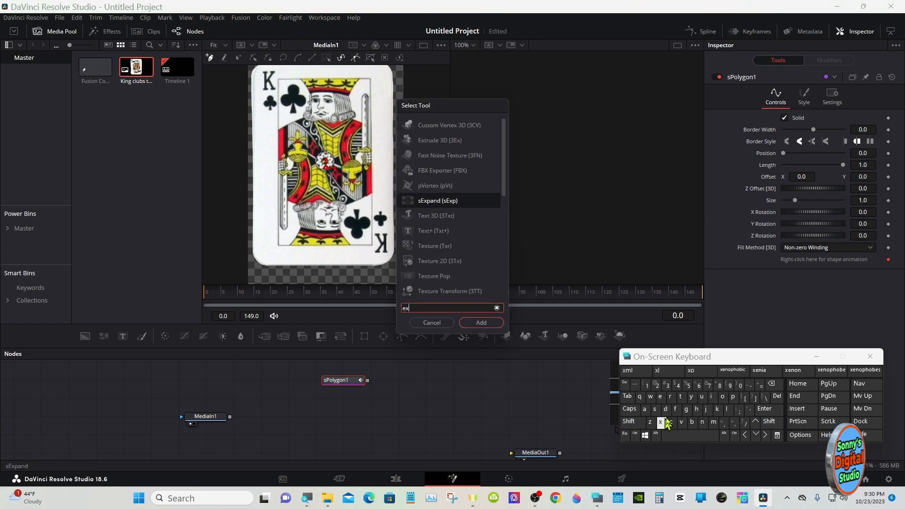
click(680, 396)
click(670, 396)
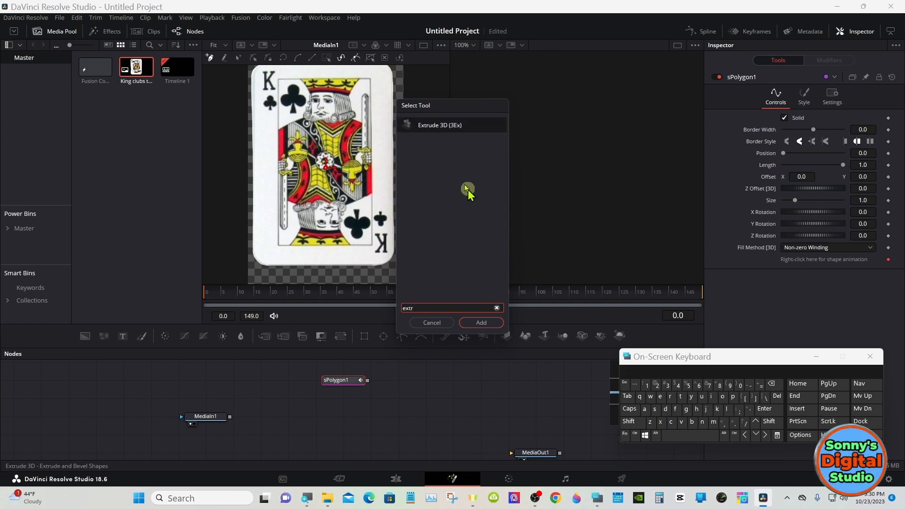
click(439, 126)
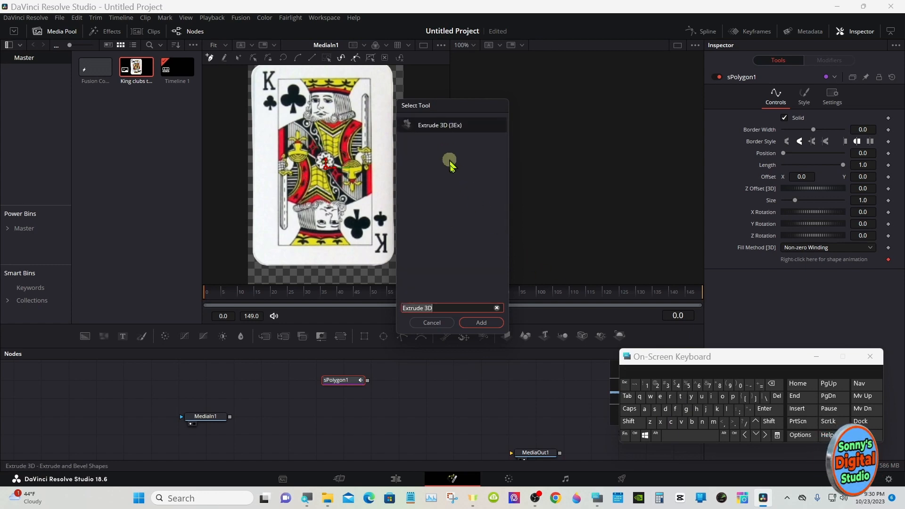
click(472, 321)
- With sPolygon1 selected, trace a closed polygon around the playing card's outer edge, following its rounded corners
click(338, 380)
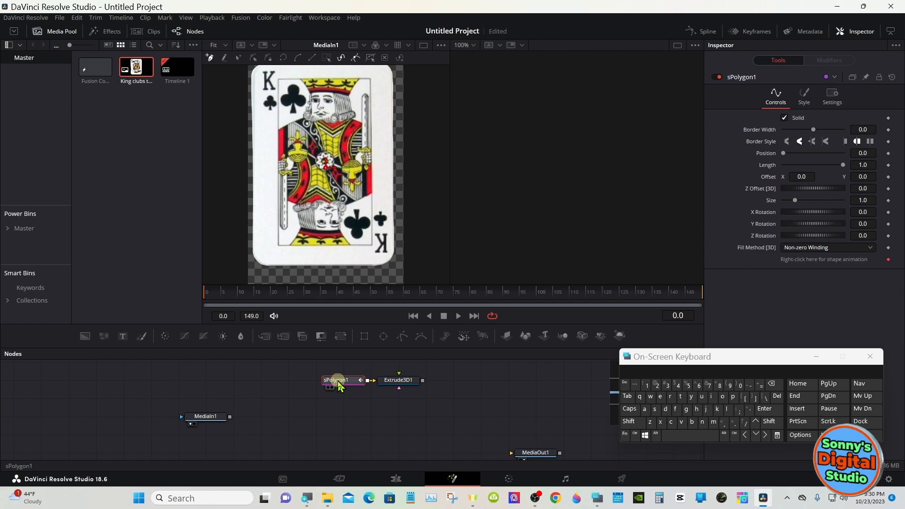
right_click(317, 214)
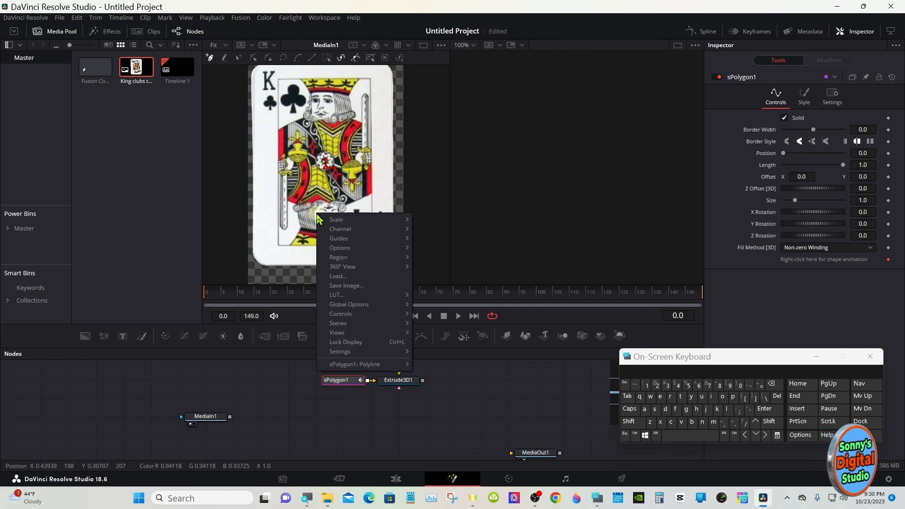
mouse_move(358, 219)
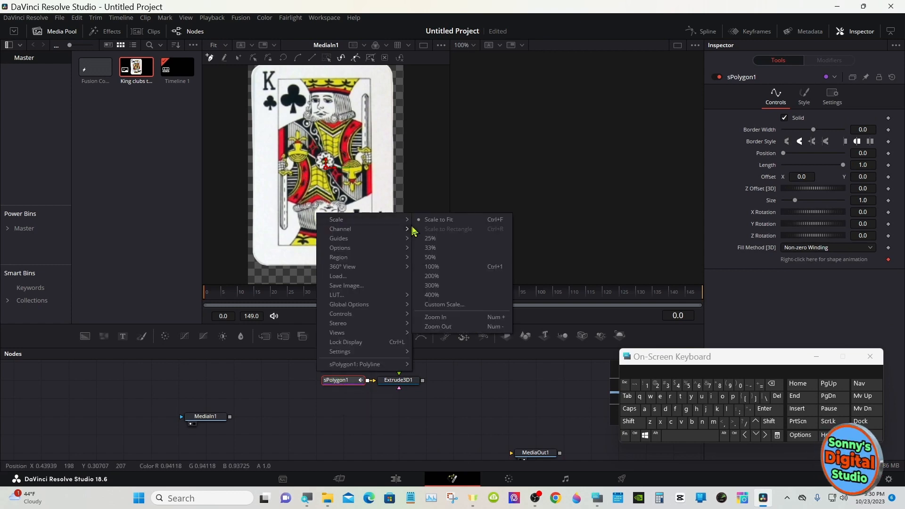
click(429, 330)
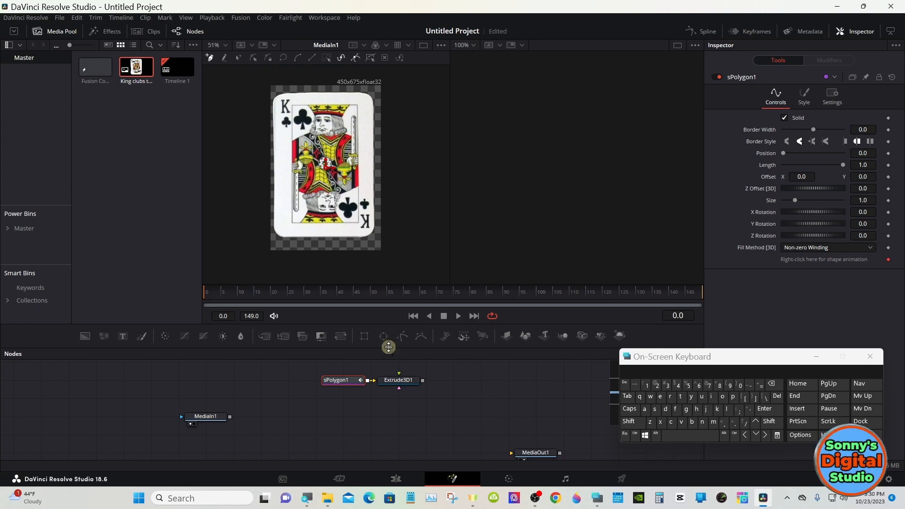
drag(388, 350, 389, 372)
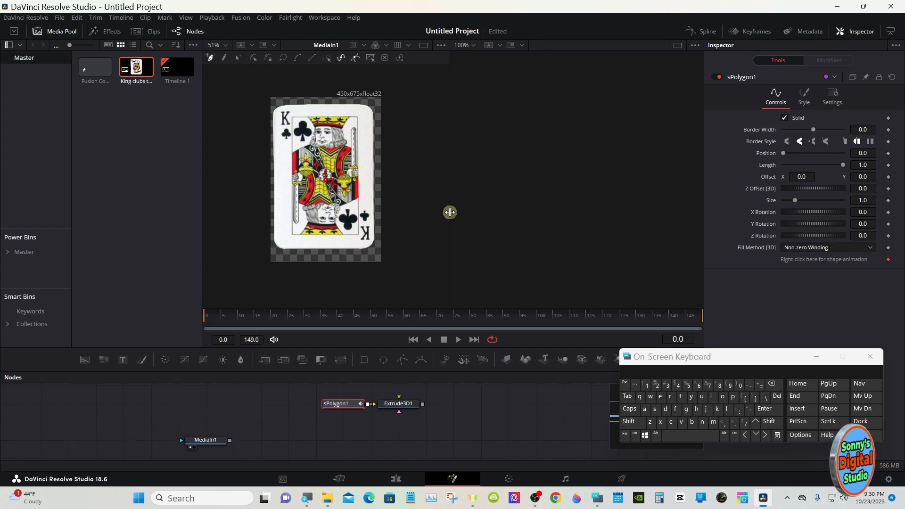
drag(450, 211, 579, 212)
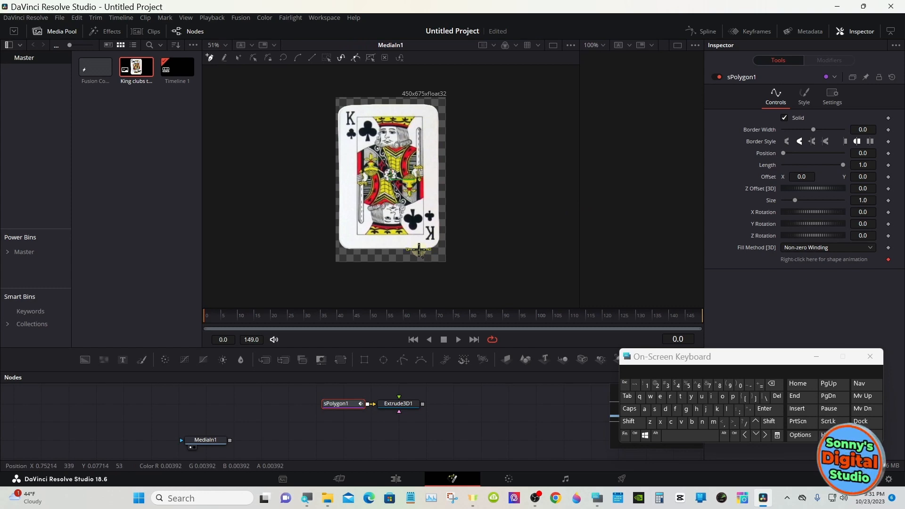
click(359, 250)
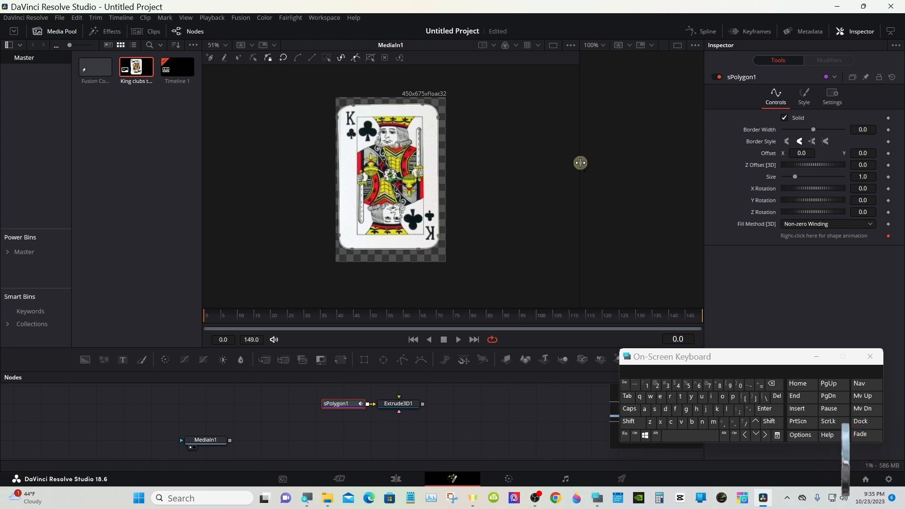
- Examine the traced card outline in Modify Only mode and return the polyline to Done mode
drag(578, 162, 477, 163)
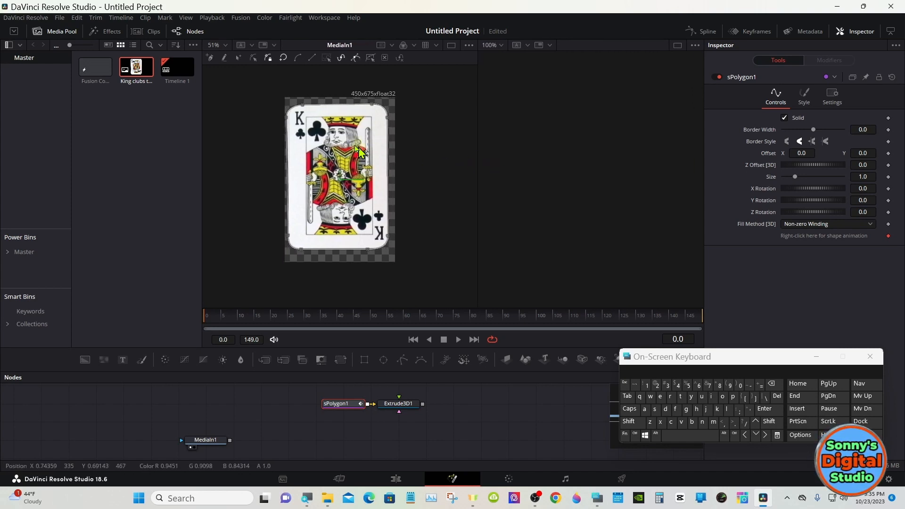
click(253, 58)
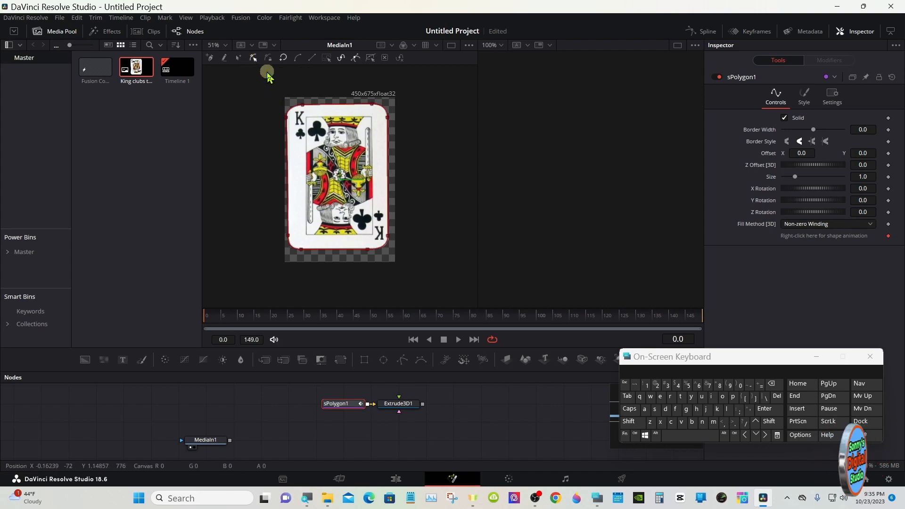
click(268, 59)
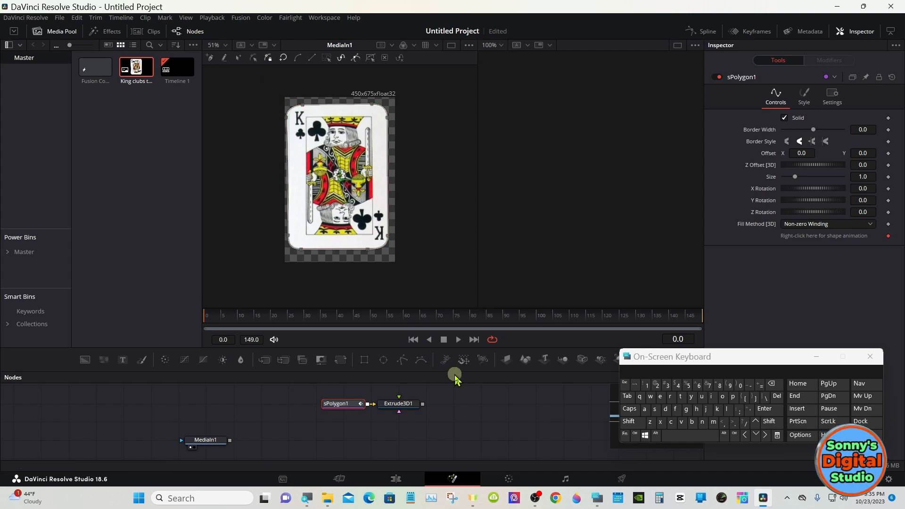
- Move the connected sPolygon1 and Extrude3D1 nodes together to a spot closer to MediaIn1
drag(454, 372, 455, 320)
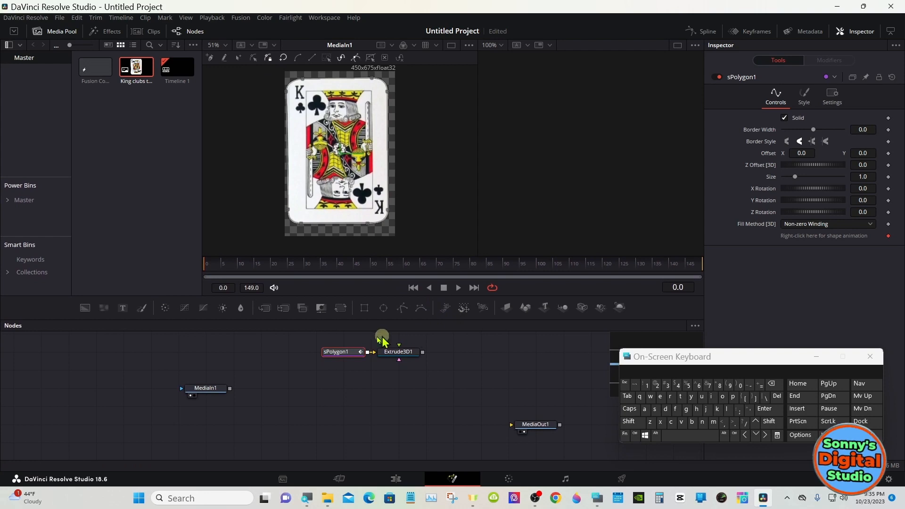
drag(363, 344, 397, 354)
drag(398, 354, 343, 372)
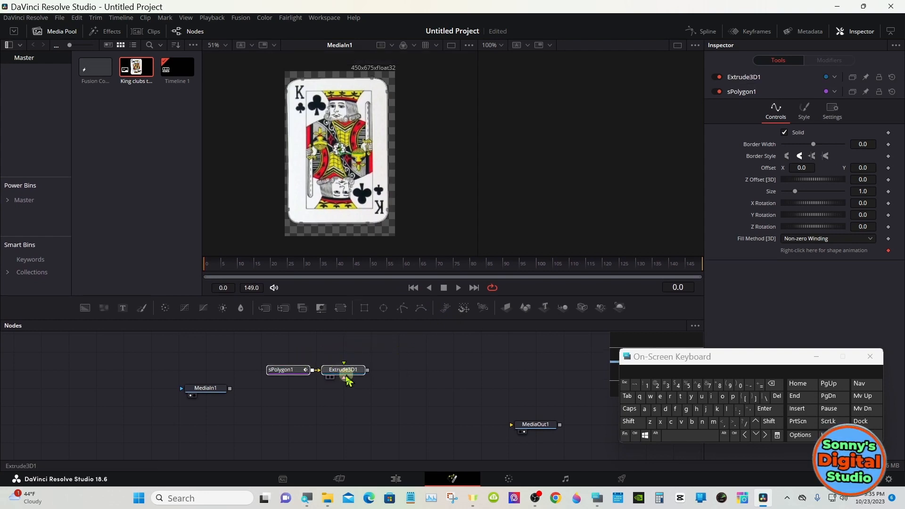
- Add a Merge 3D node after Extrude3D1, attach a Camera 3D to the merge, and end the chain with a Renderer 3D
click(385, 379)
click(359, 371)
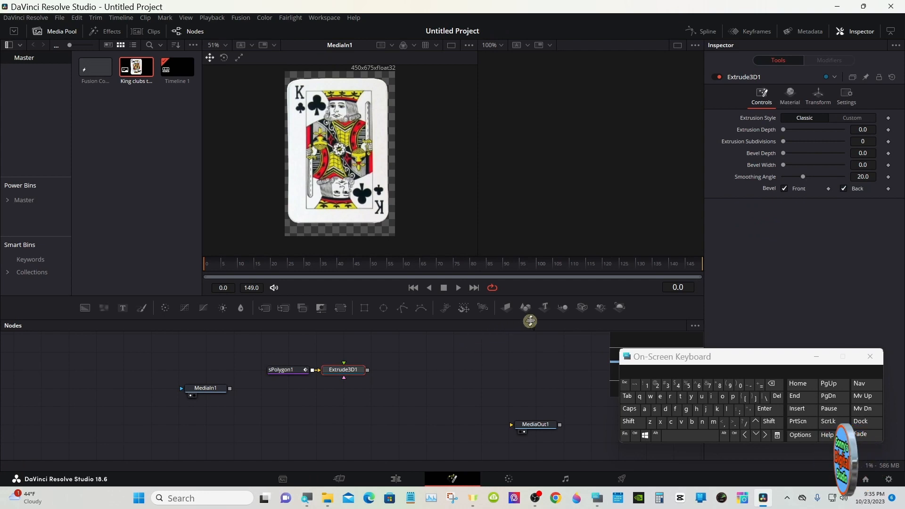
click(563, 308)
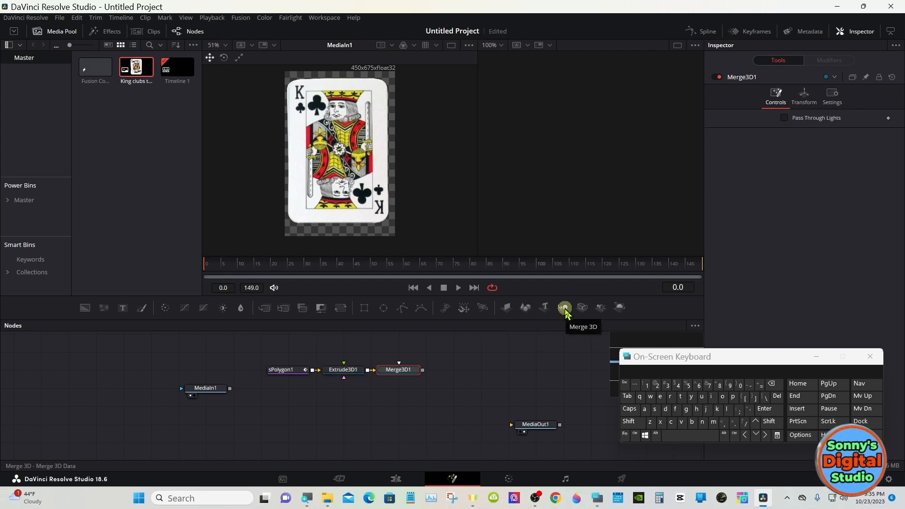
click(582, 309)
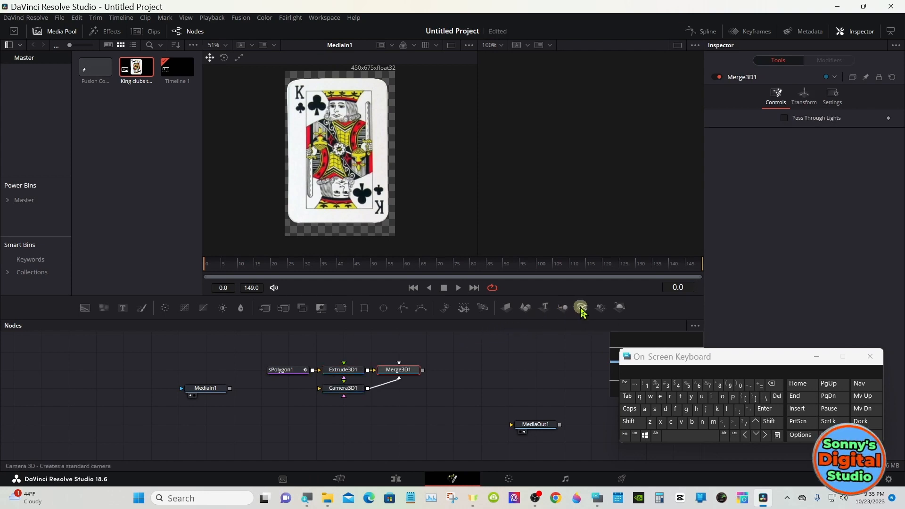
click(619, 307)
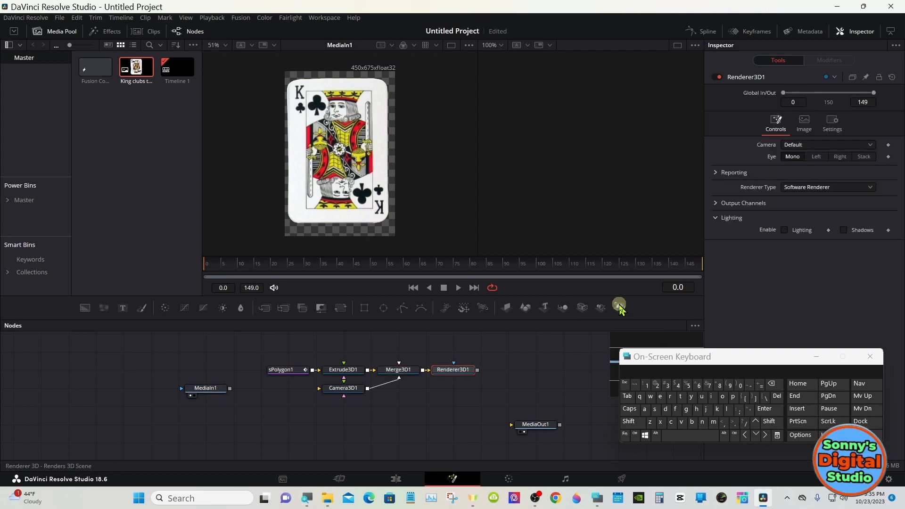
- Show Renderer3D1 in the empty viewer and Merge3D1 in place of MediaIn1, with the card shape viewed edge-on
drag(454, 369, 526, 183)
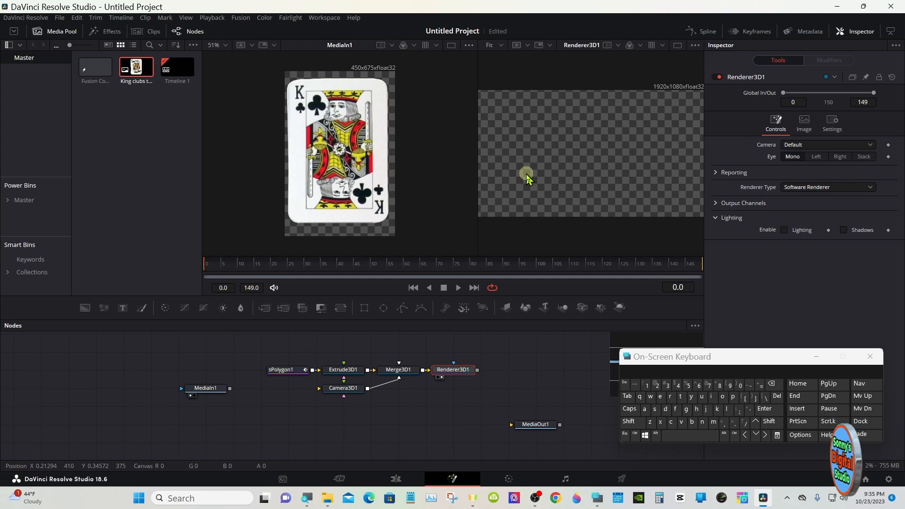
drag(398, 367, 332, 194)
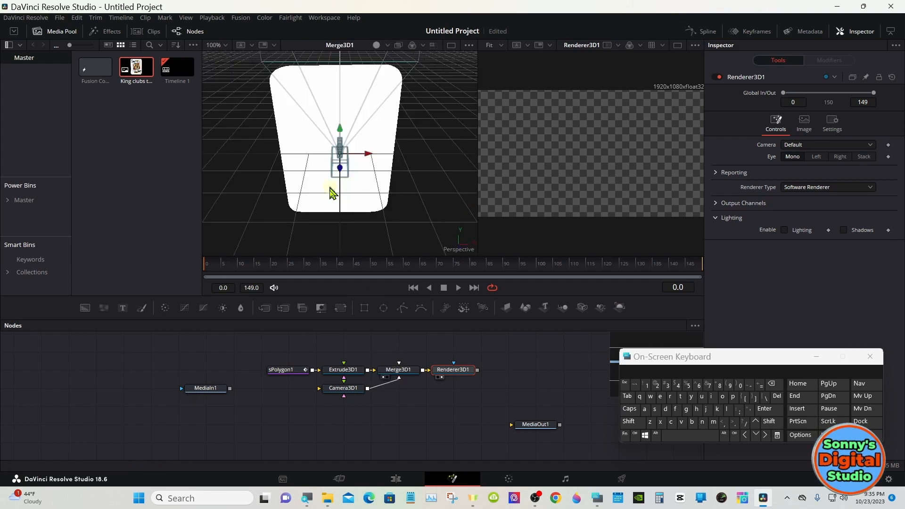
click(514, 371)
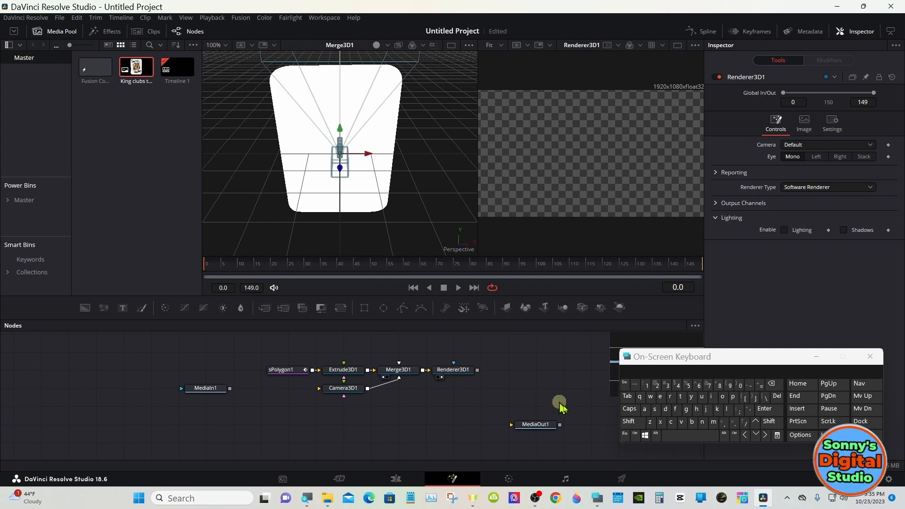
click(628, 421)
drag(448, 221, 242, 179)
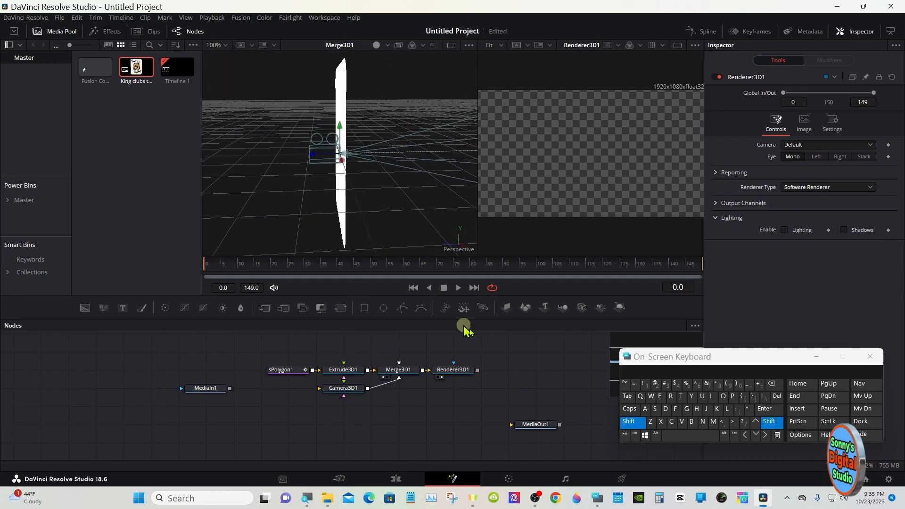
click(629, 421)
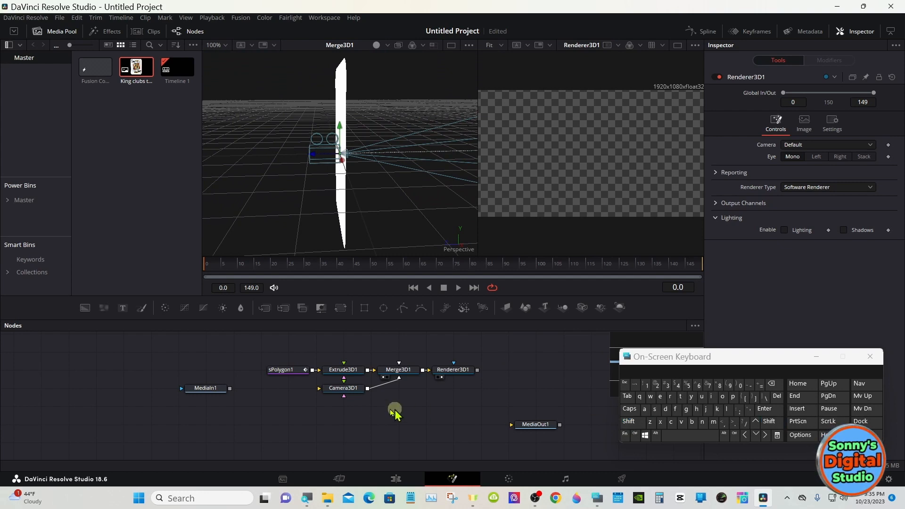
- Place the Camera3D1 node directly below Merge3D1 and enable Use Target in the camera's transform settings
drag(349, 389, 404, 389)
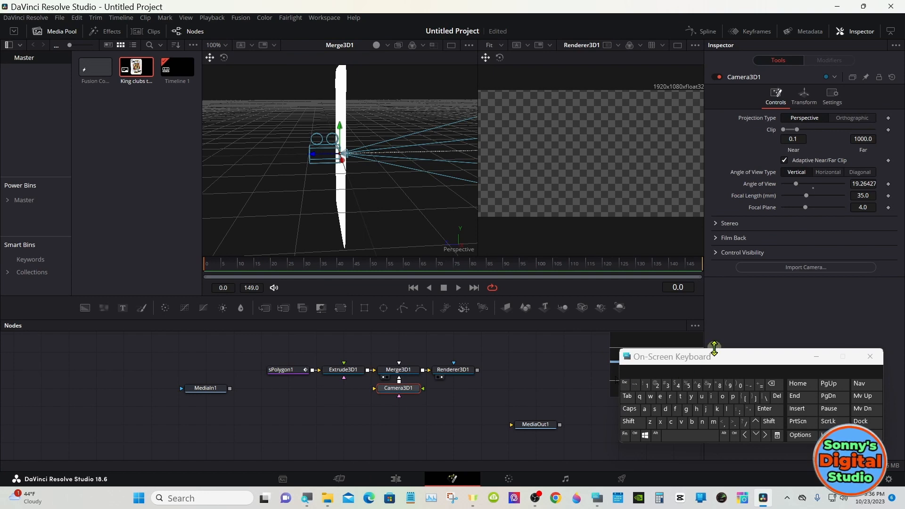
drag(709, 356, 545, 375)
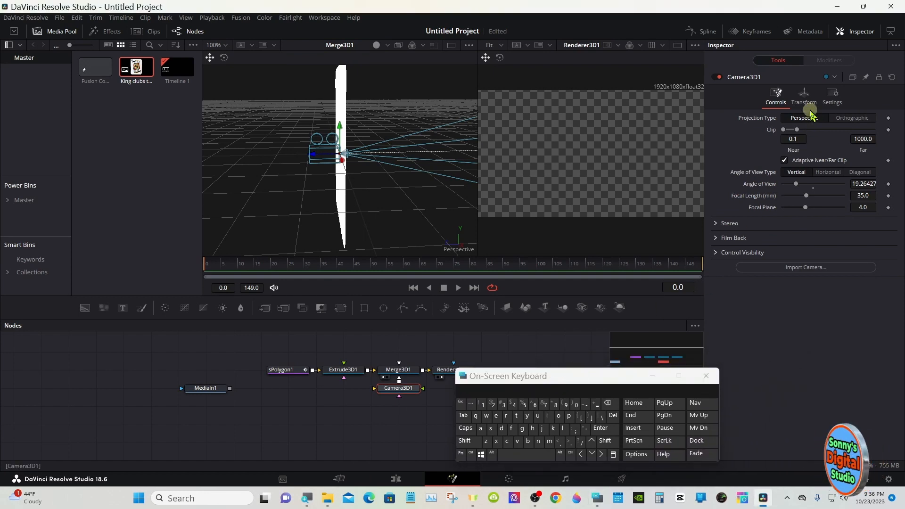
click(805, 98)
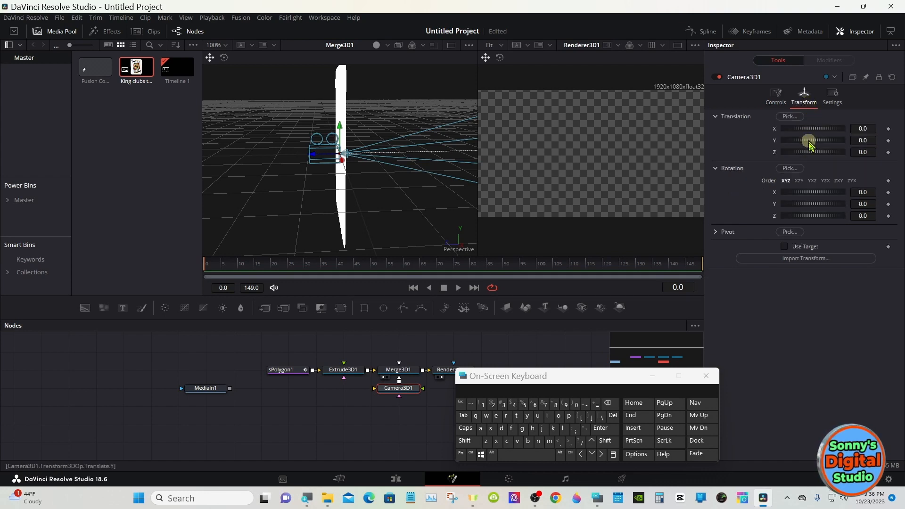
click(785, 246)
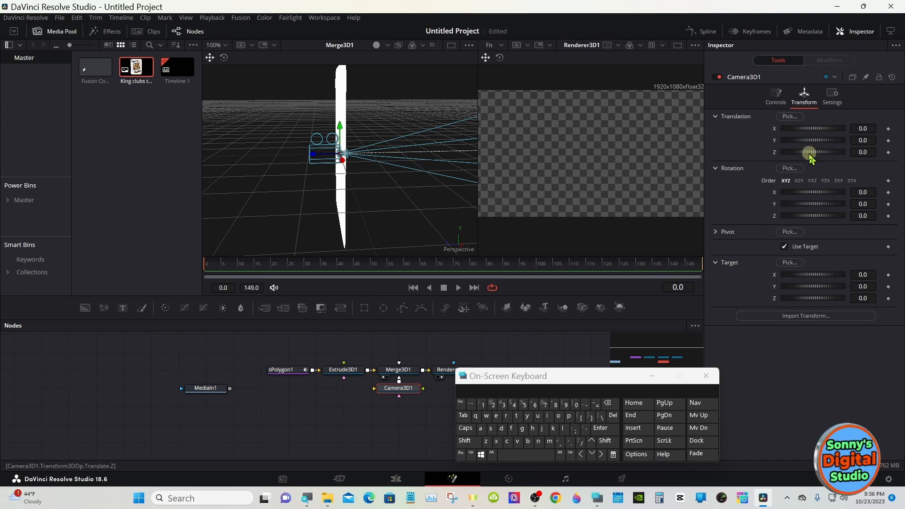
- Set Camera3D1's Z translation to 7.97 so the whole card shape fits in the rendered frame
drag(809, 154, 810, 153)
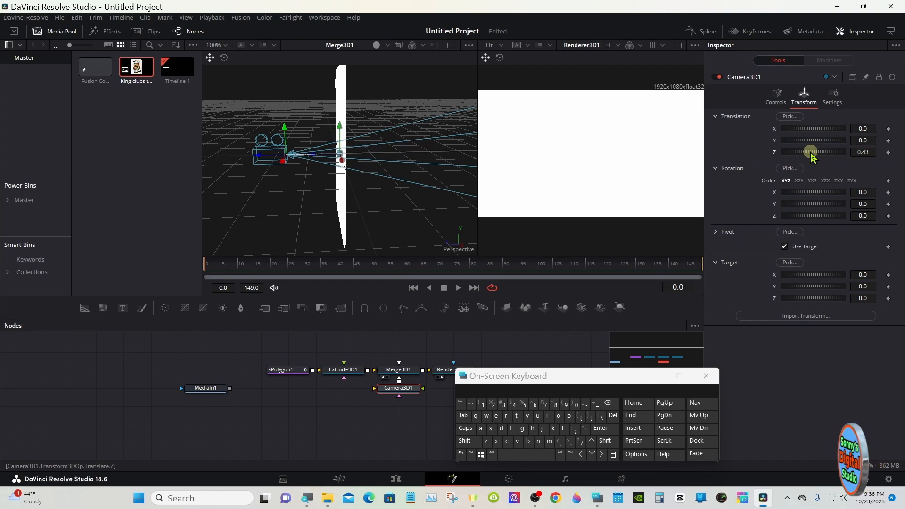
drag(811, 154, 834, 154)
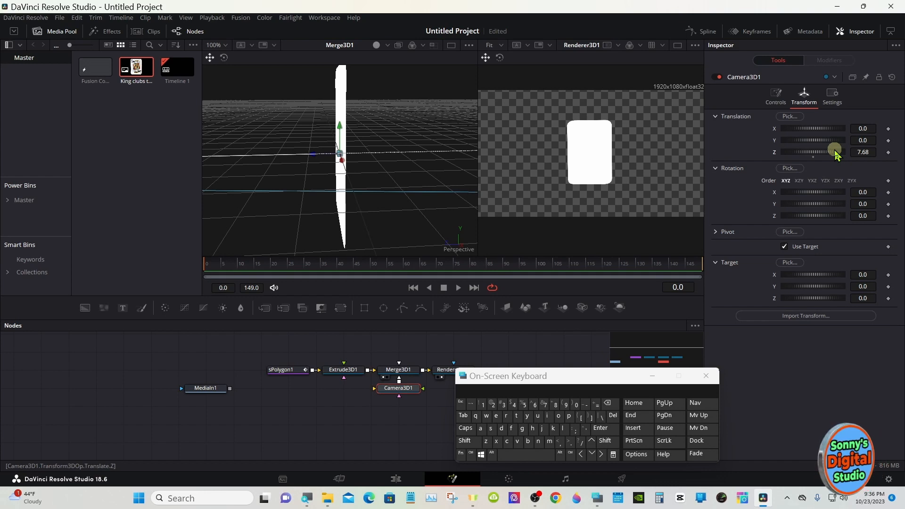
drag(822, 152, 824, 152)
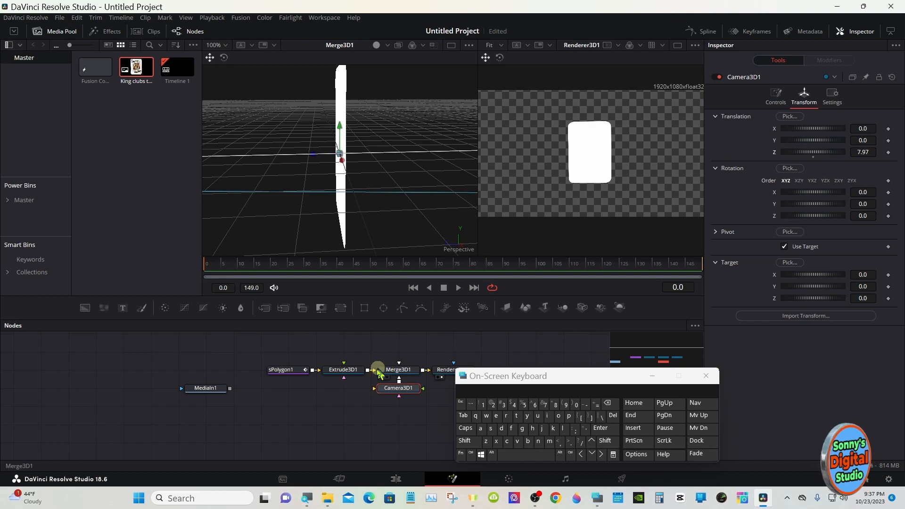
- Set the Extrusion Depth of Extrude3D1 to 0.04
click(349, 374)
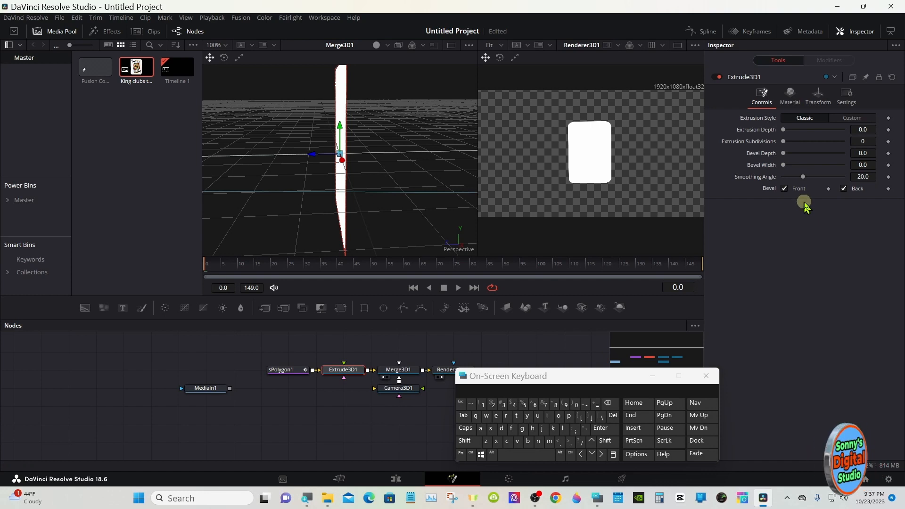
click(868, 128)
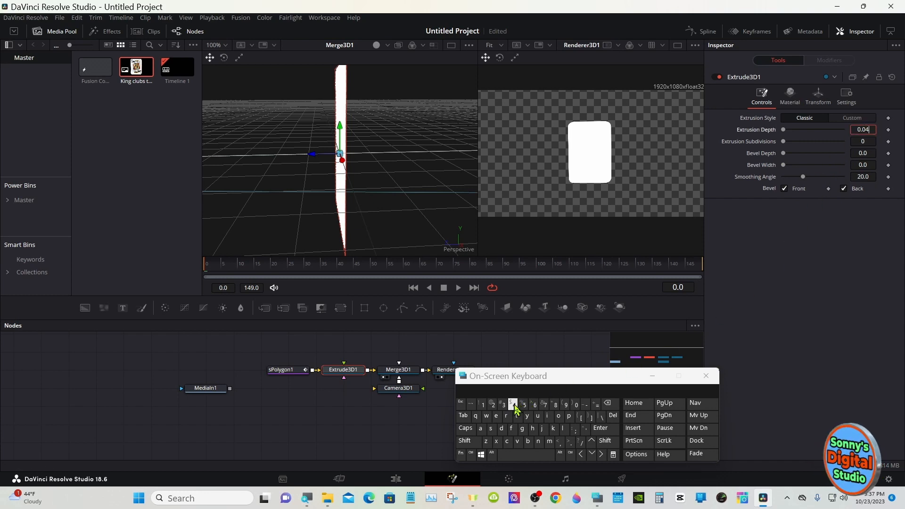
text(4)
click(603, 428)
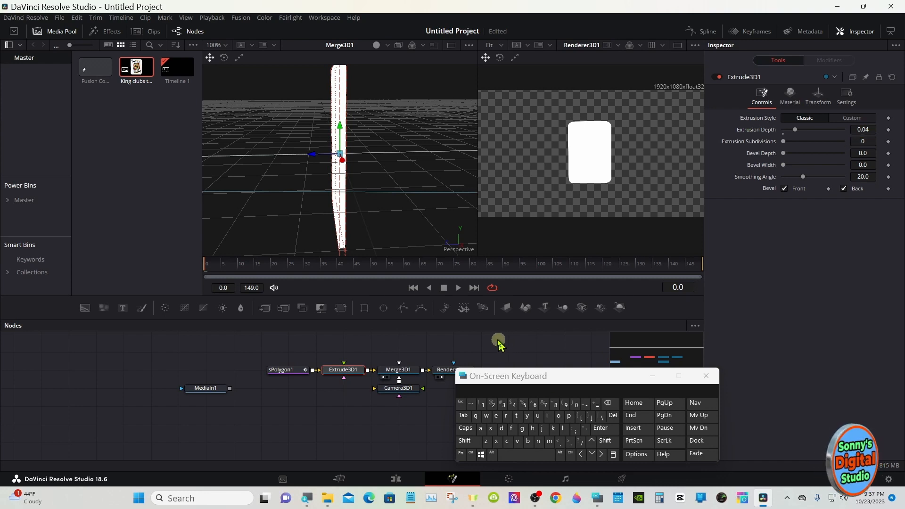
- Toggle the lighting in the Merge3D1 viewer to compare the shading, leaving it switched on
click(376, 46)
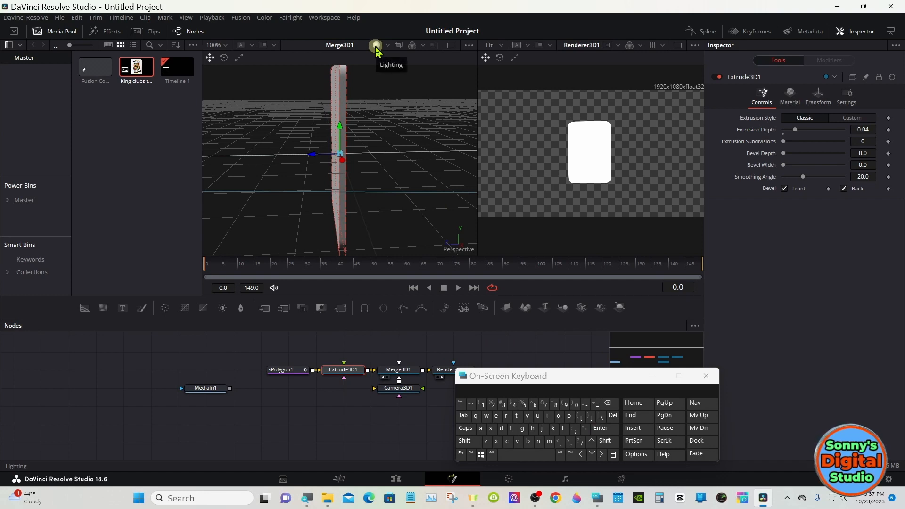
click(376, 46)
click(375, 46)
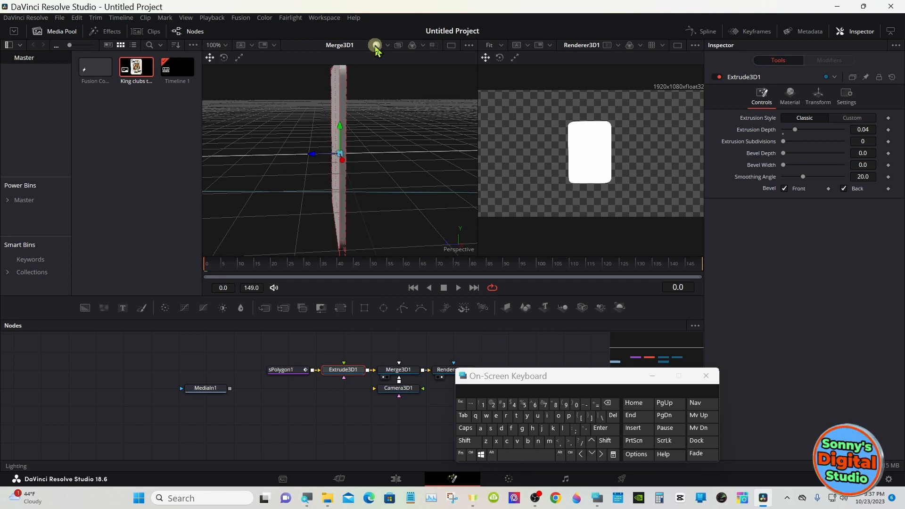
click(376, 46)
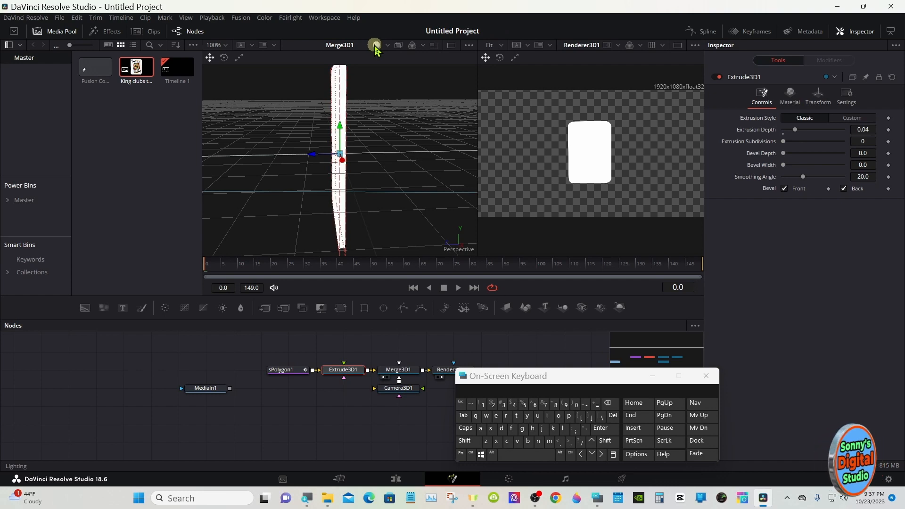
click(375, 46)
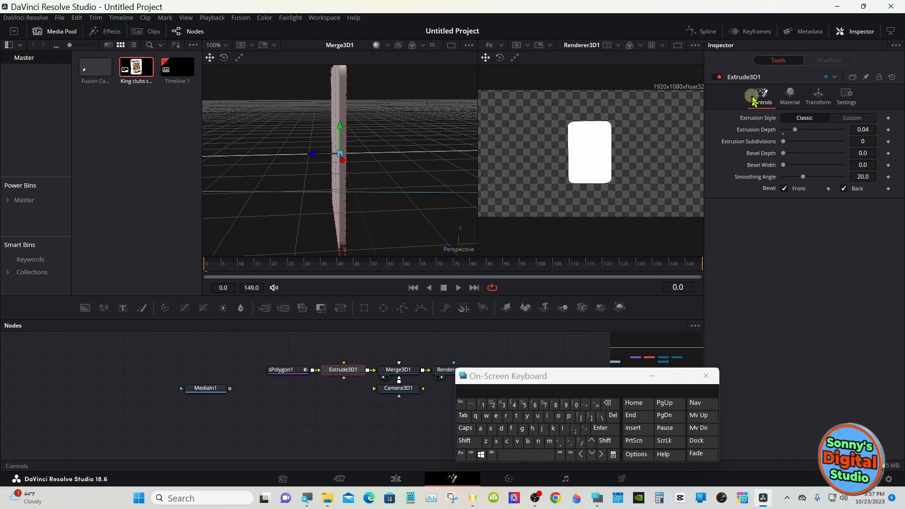
- Override the diffuse color of Extrude3D1's material with the grey custom color #acacac
click(787, 99)
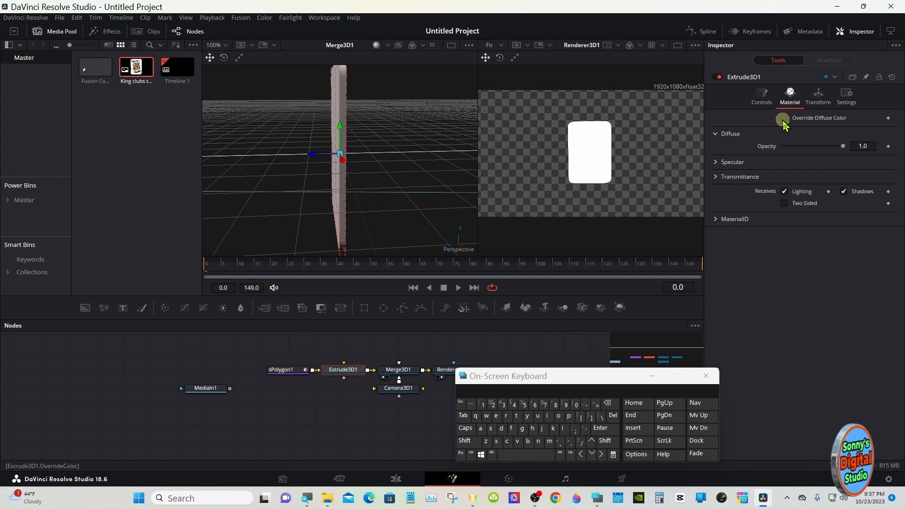
click(782, 118)
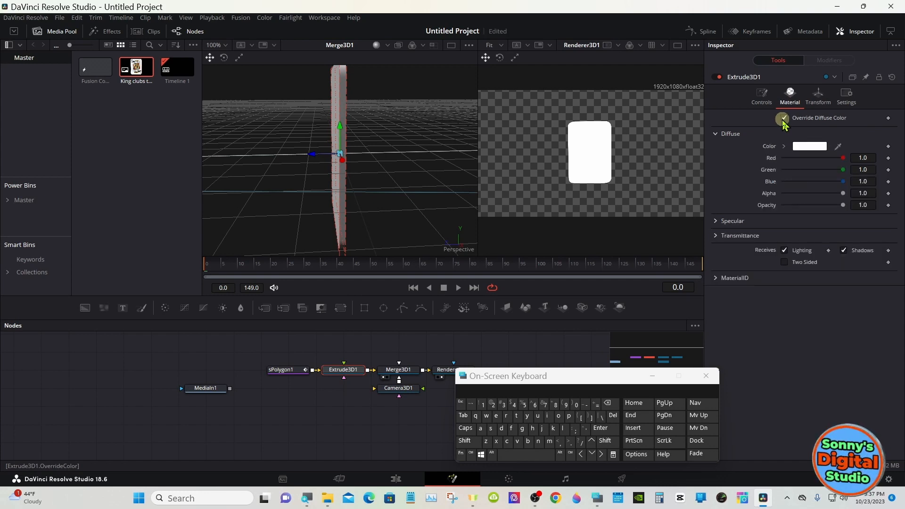
click(801, 147)
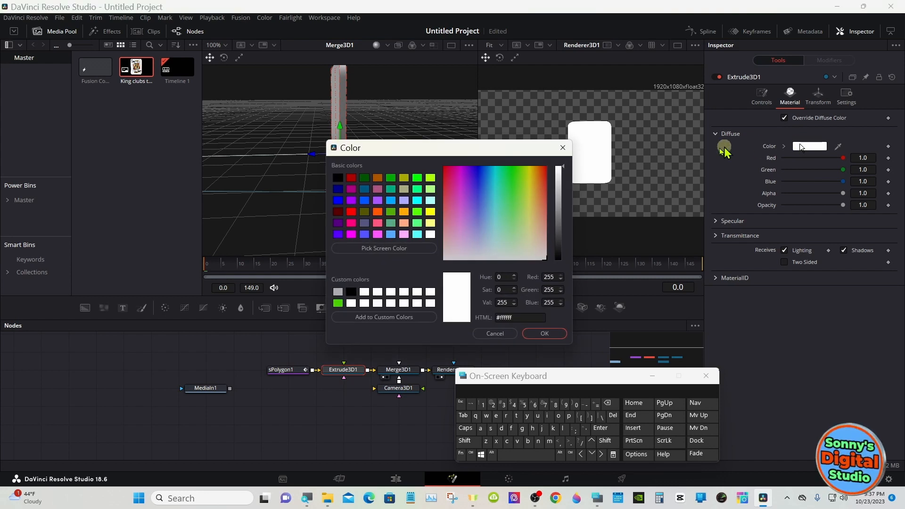
click(338, 292)
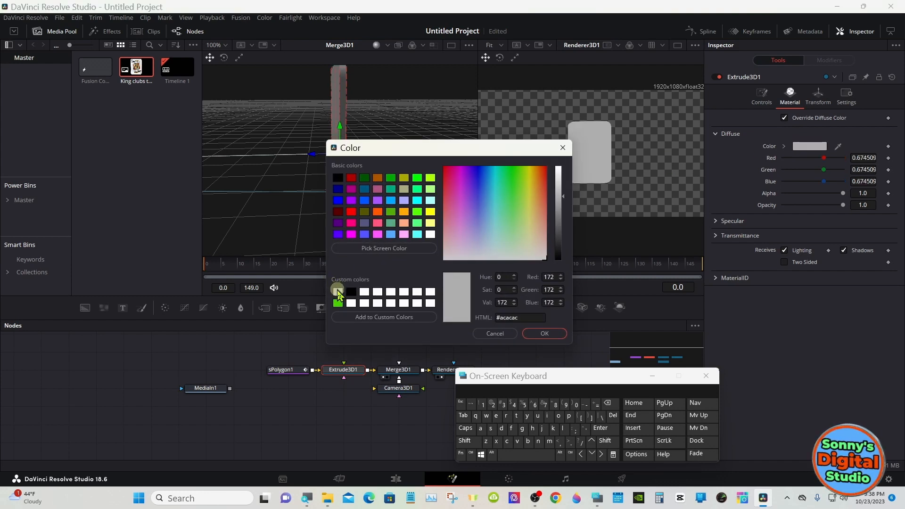
click(542, 333)
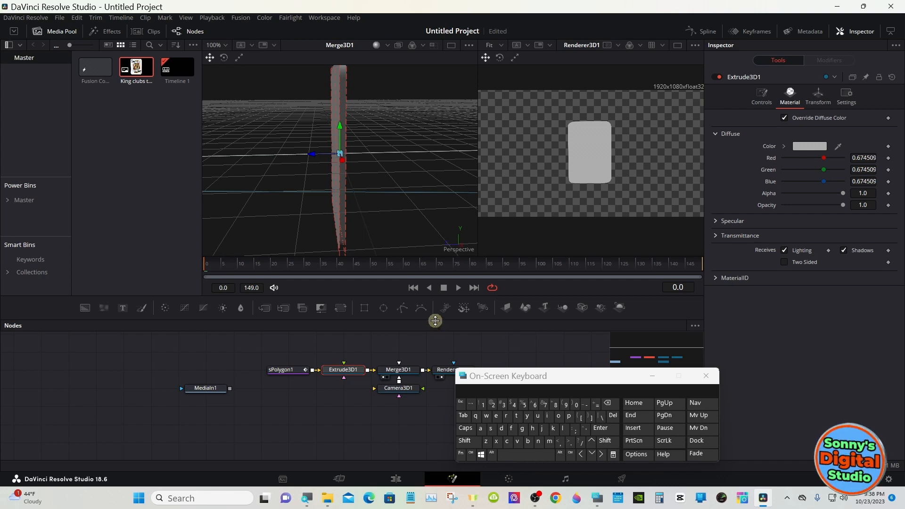
- Enlarge the node area, copy sPolygon1 and Extrude3D1 together, and paste two duplicates of the pair into empty space below
drag(434, 319, 433, 277)
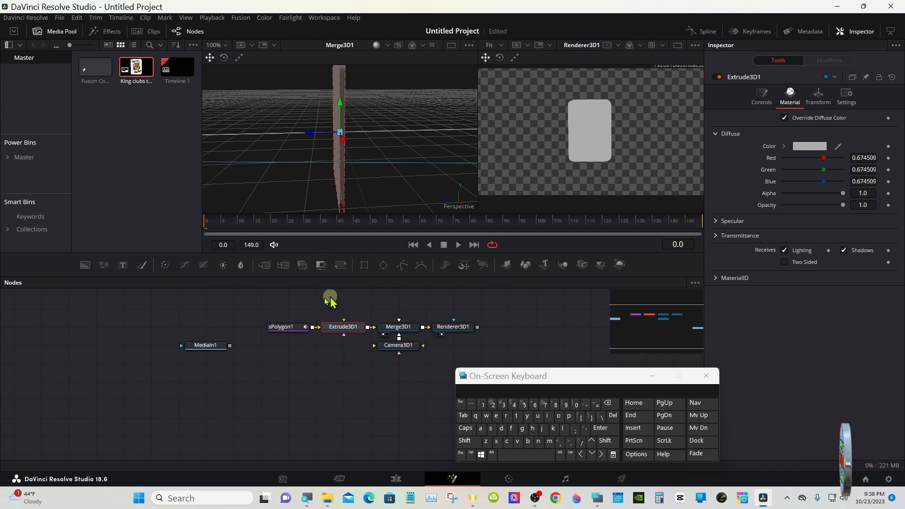
drag(280, 307, 333, 339)
right_click(330, 329)
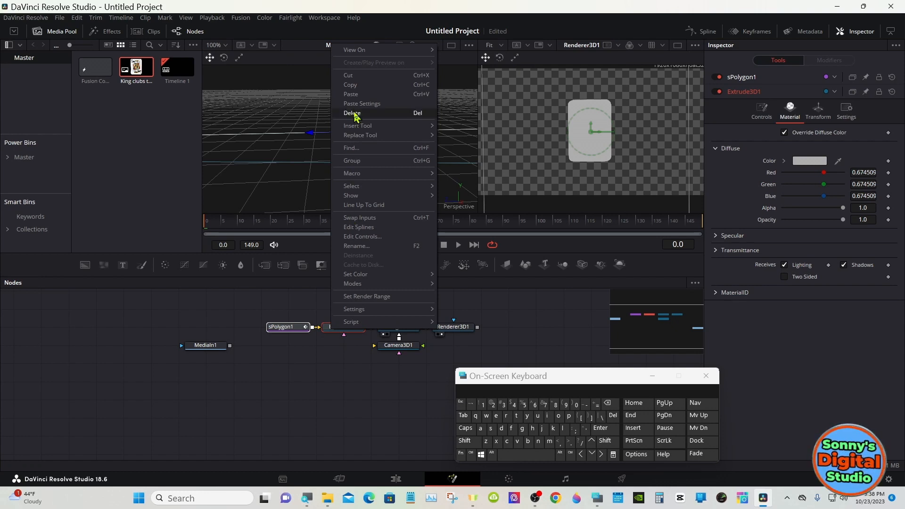
click(351, 85)
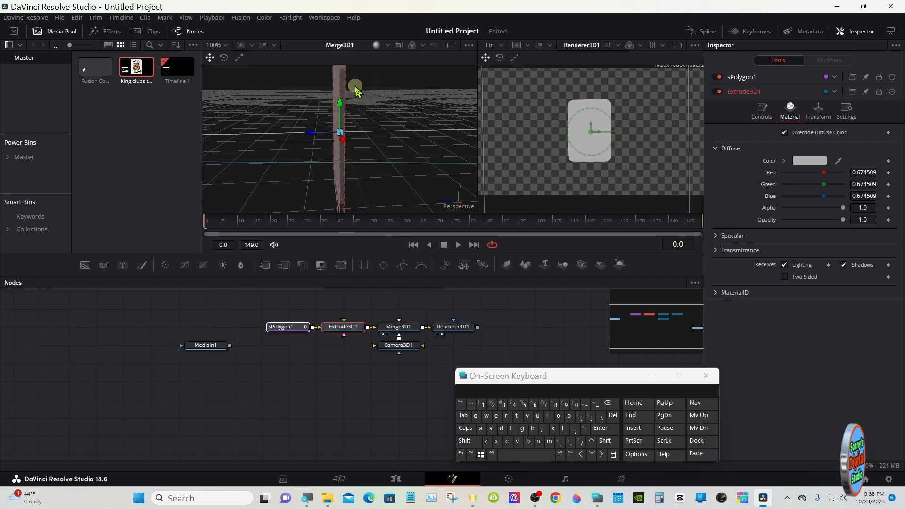
right_click(308, 393)
click(324, 374)
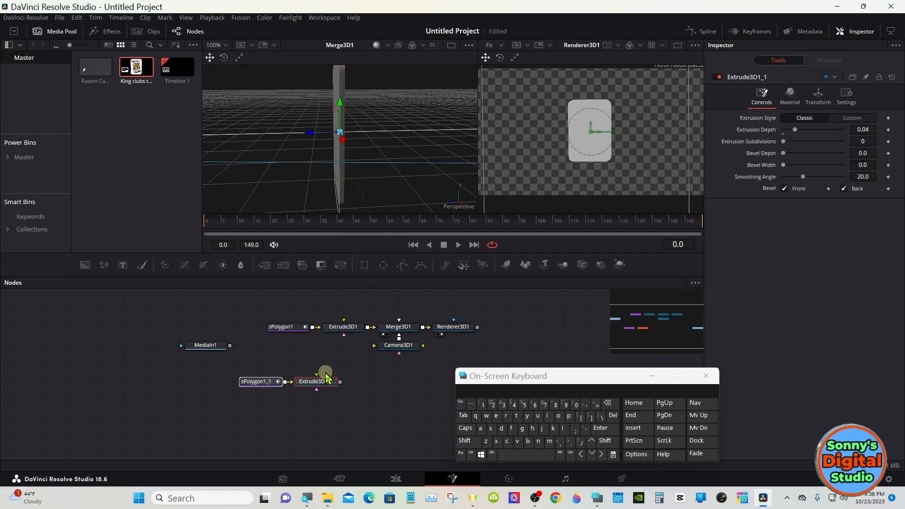
click(309, 422)
right_click(309, 422)
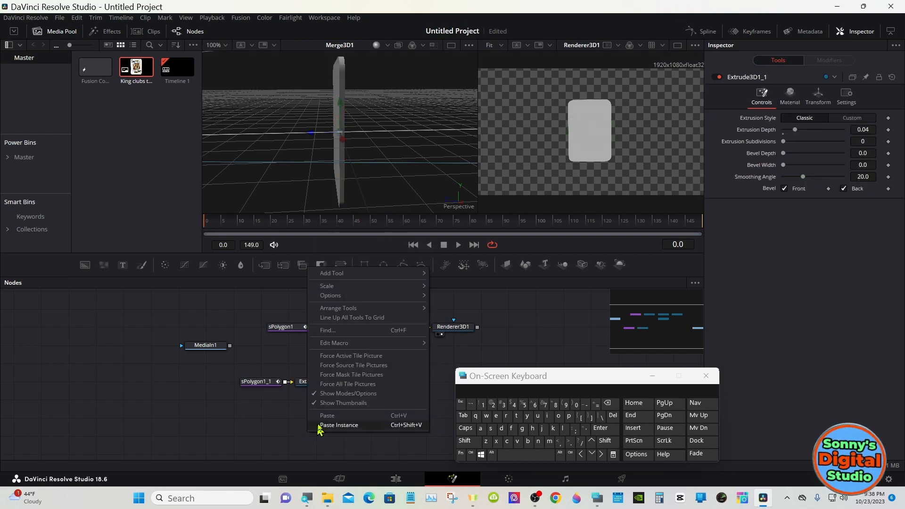
click(327, 417)
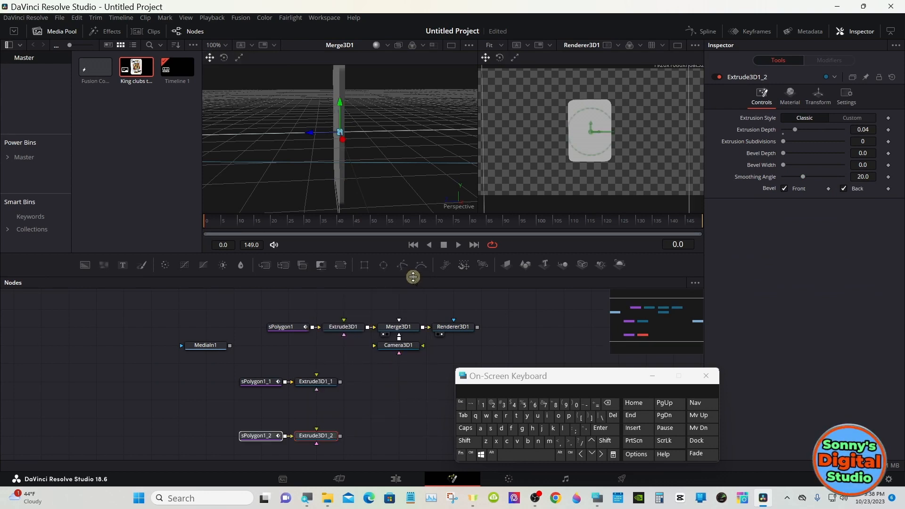
- Paste a third duplicate of the sPolygon1 and Extrude3D1 pair below the others and line up the original pair above the copies
drag(413, 277, 390, 225)
right_click(300, 428)
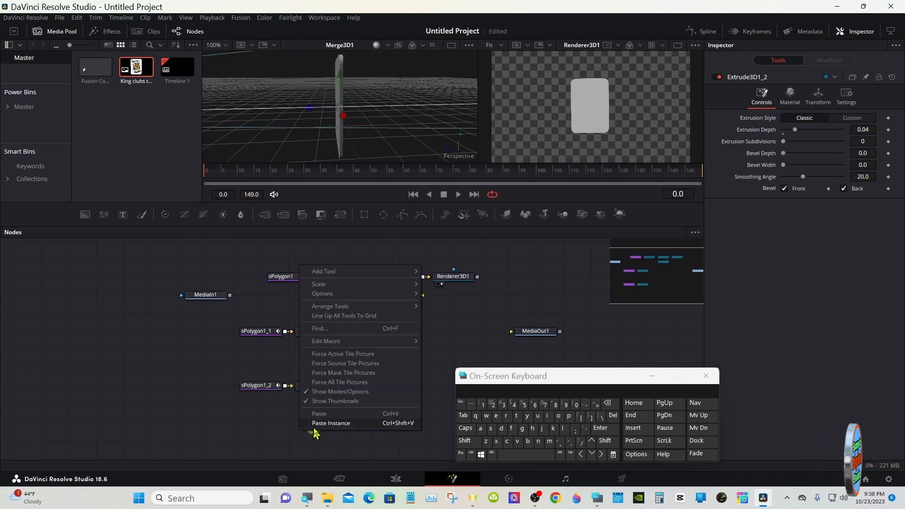
click(317, 413)
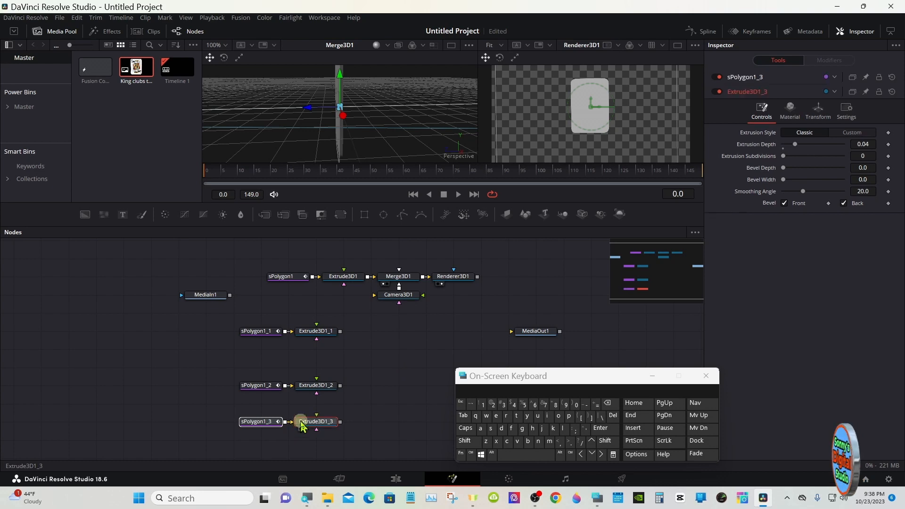
drag(351, 258, 252, 281)
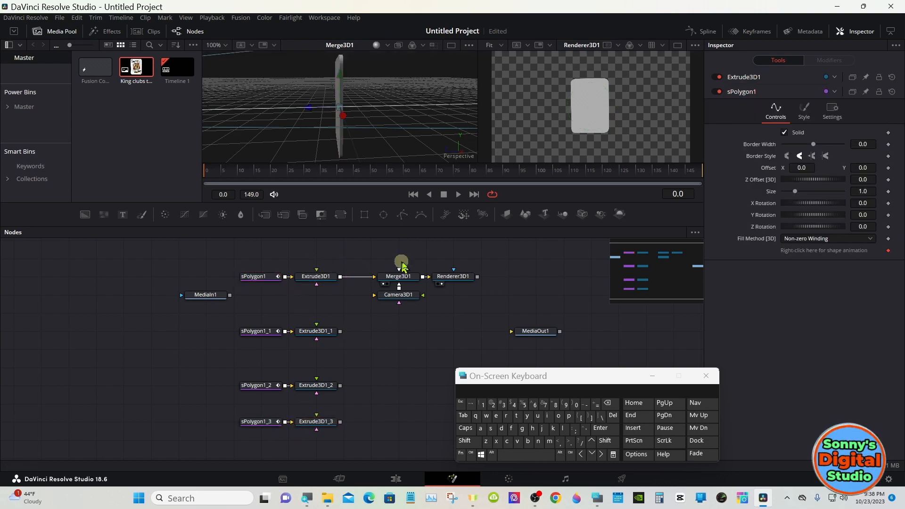
- Place MediaOut1 in line with Renderer3D1, connect Renderer3D1 to it and show MediaOut1 in the second viewer
drag(535, 329, 546, 277)
drag(477, 276, 546, 98)
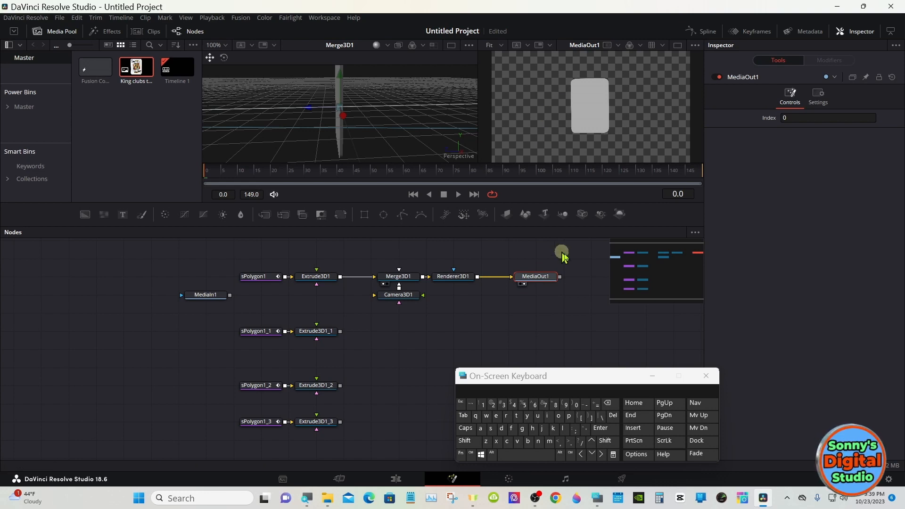
- Shift Merge3D1, Camera3D1, Renderer3D1 and MediaOut1 away from the layers and insert a new Merge 3D node between Extrude3D1 and Merge3D1
click(651, 376)
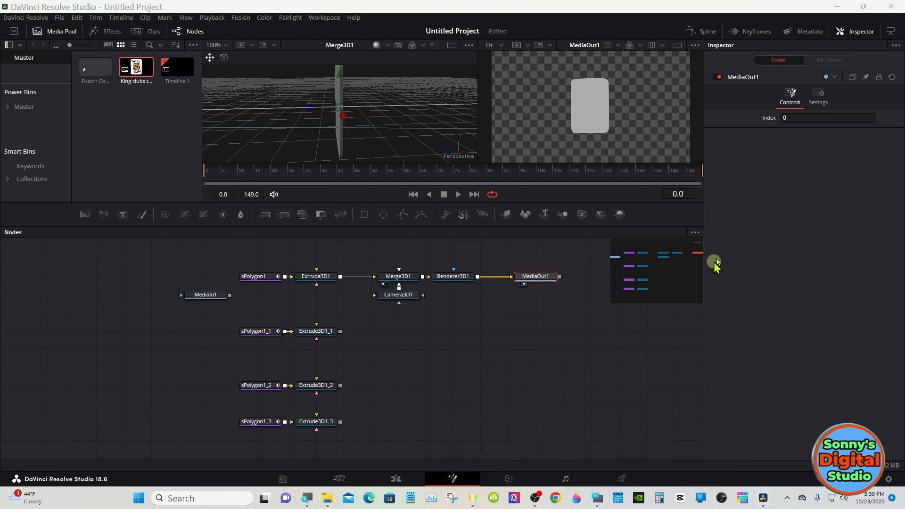
click(890, 31)
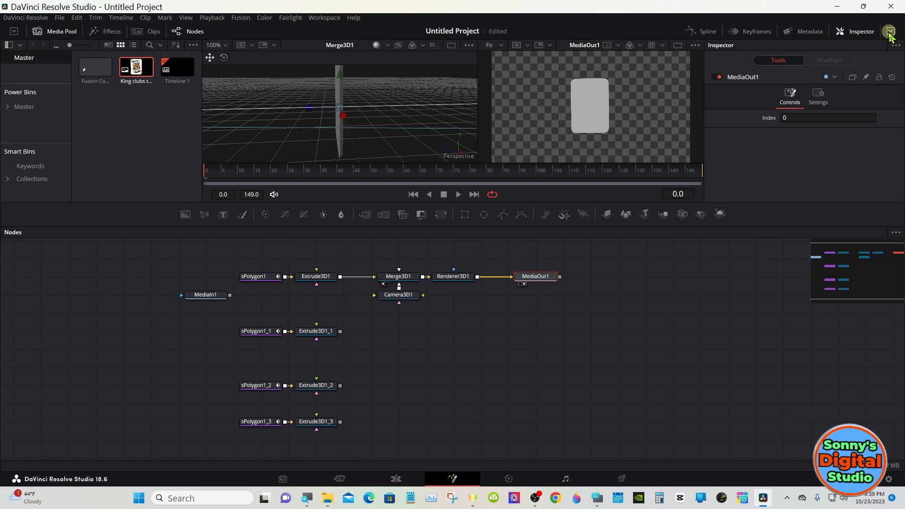
drag(396, 256, 669, 330)
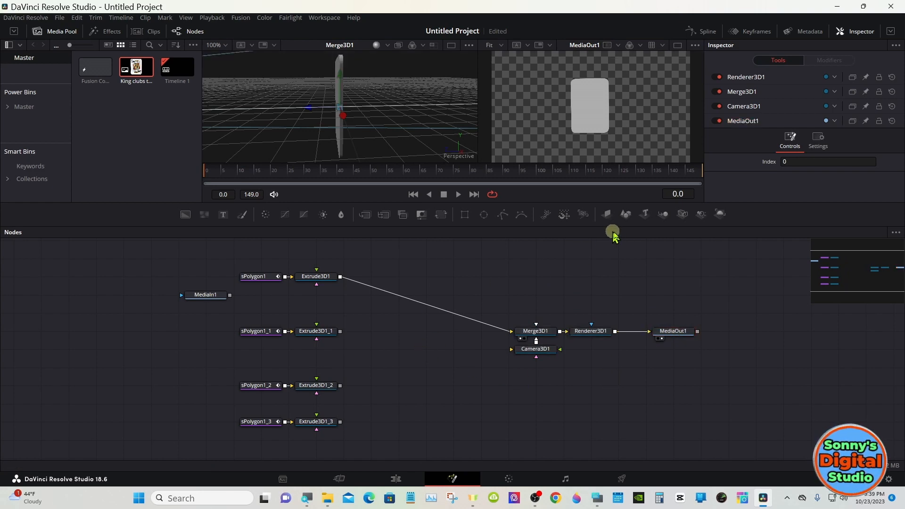
click(663, 216)
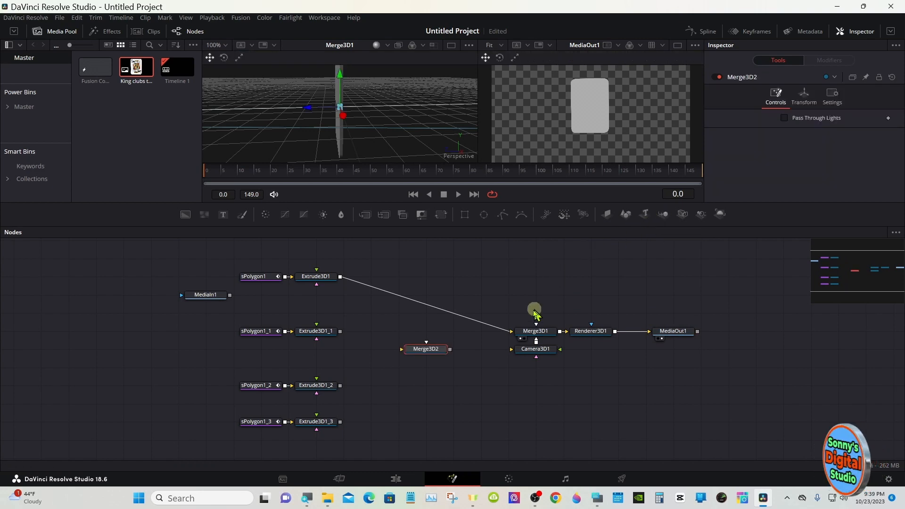
drag(507, 330, 698, 354)
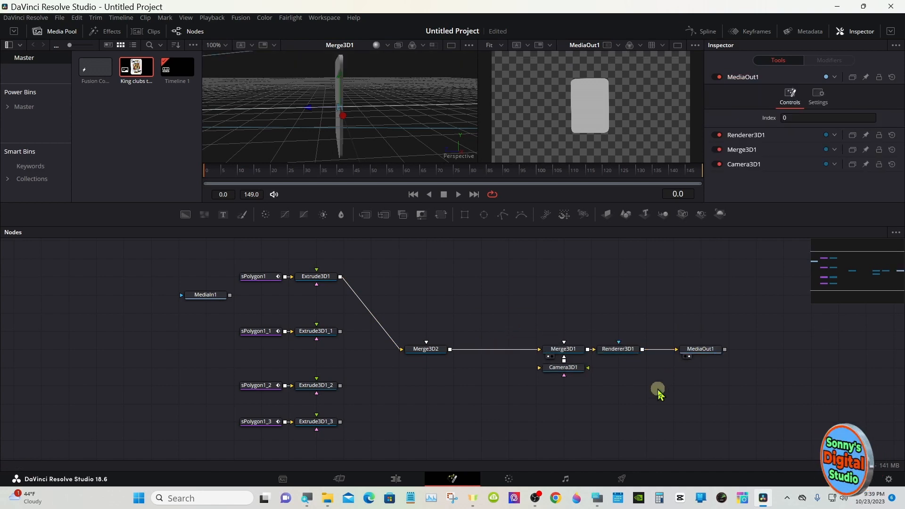
- Orbit the Merge3D1 perspective view to look at the front of the card
click(568, 372)
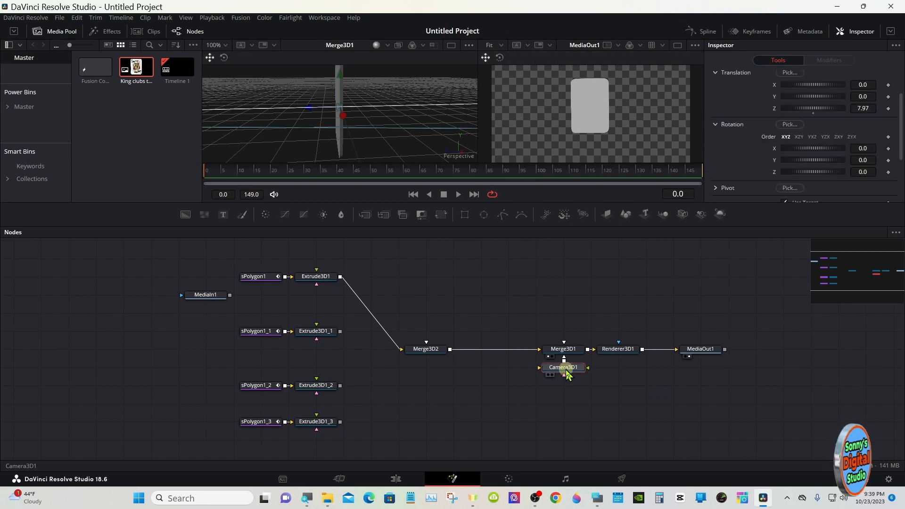
click(597, 498)
drag(567, 370, 739, 340)
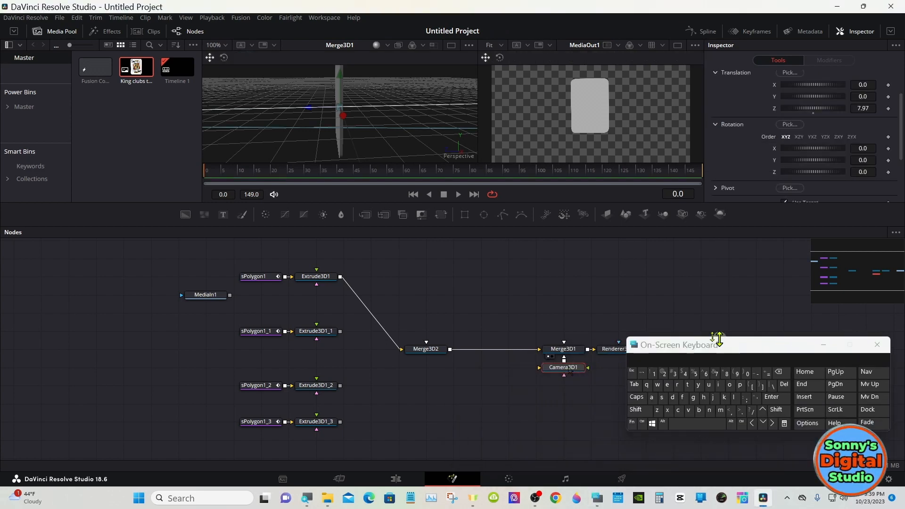
click(507, 270)
click(636, 409)
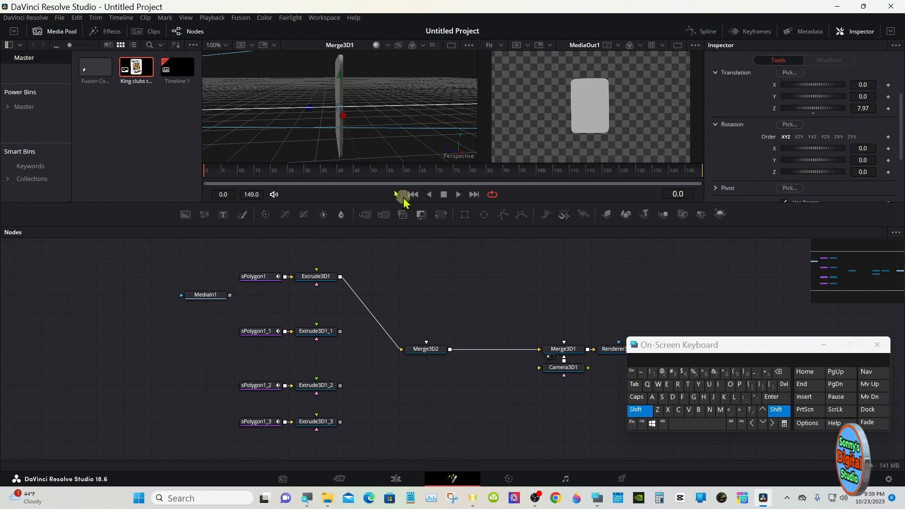
drag(273, 121, 468, 115)
click(636, 409)
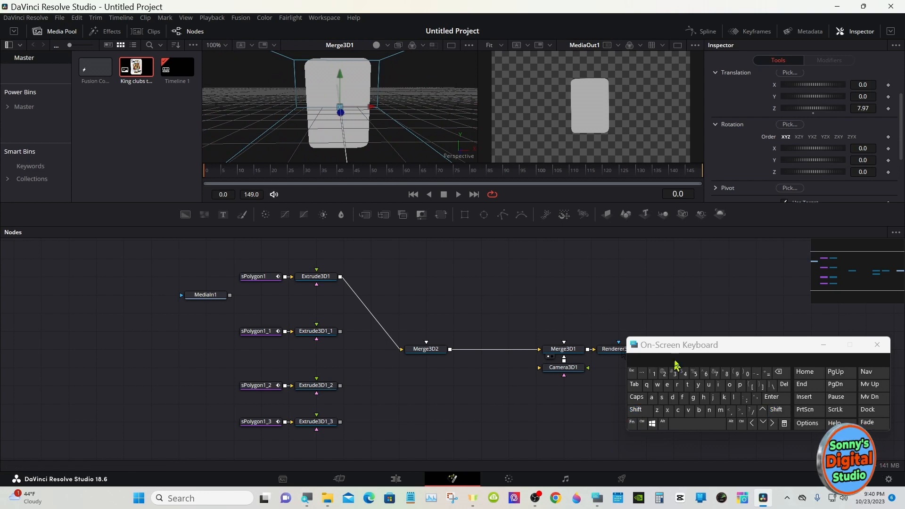
- Move Camera3D1 further below Merge3D1 and insert a Transform 3D node between the two
drag(571, 375, 571, 392)
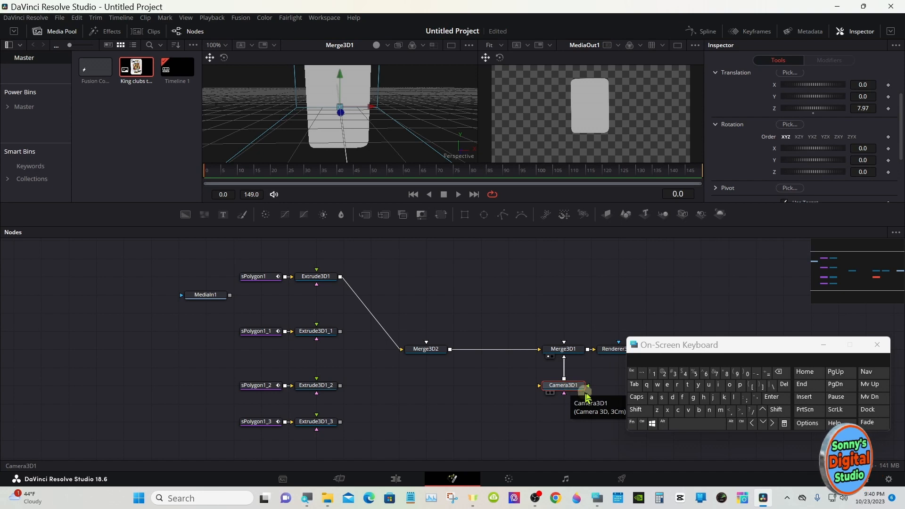
click(632, 414)
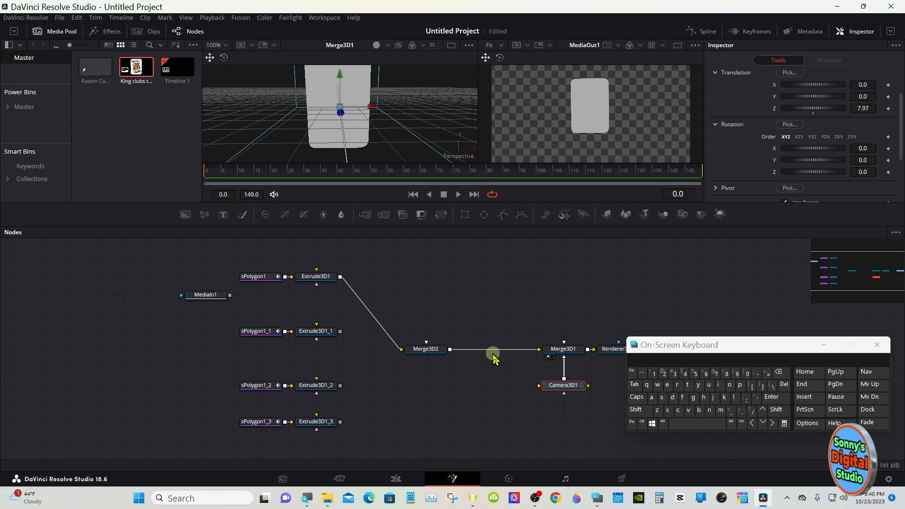
click(640, 412)
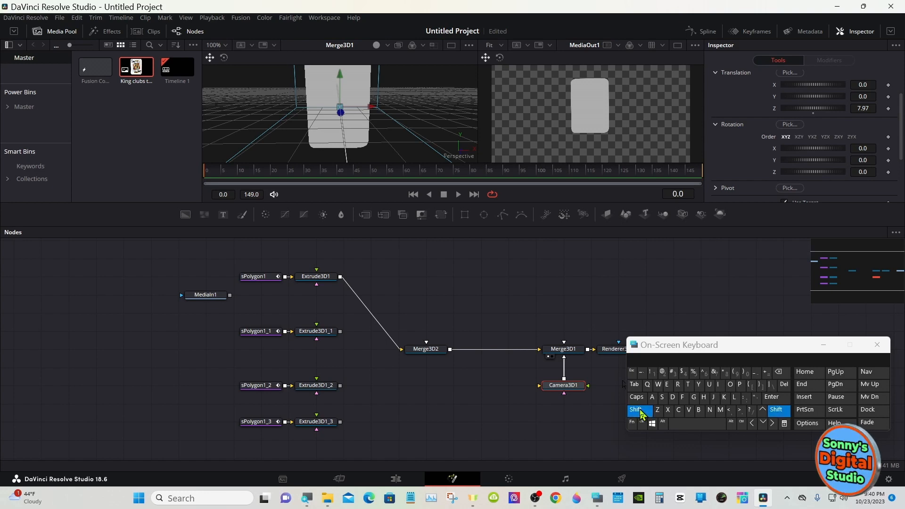
click(682, 427)
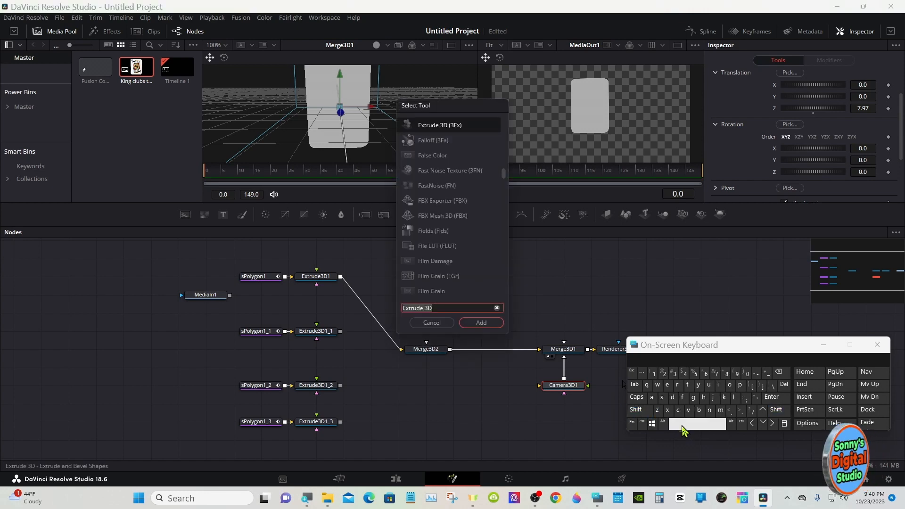
click(686, 385)
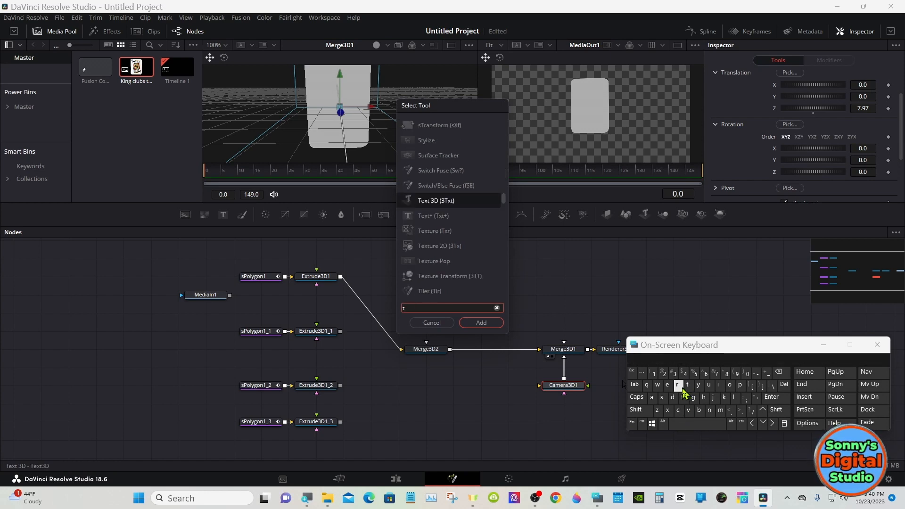
click(677, 385)
click(651, 397)
click(709, 410)
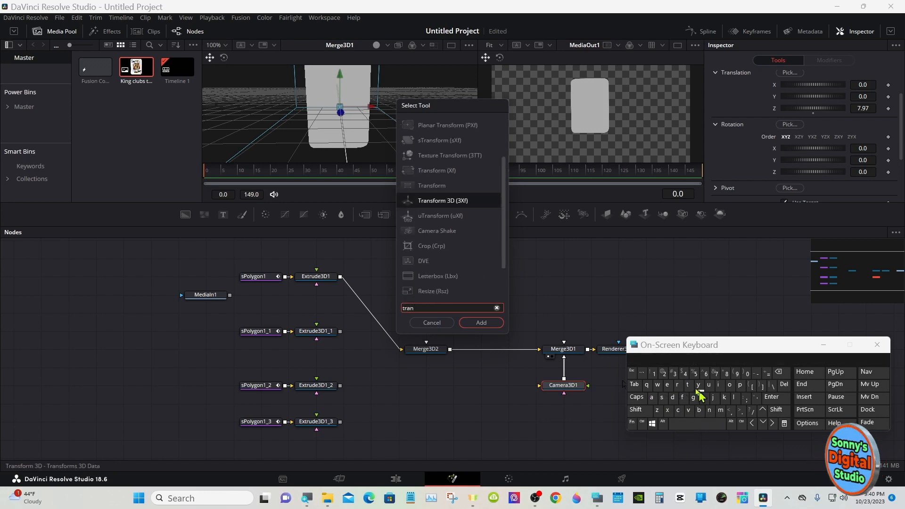
click(460, 200)
click(481, 322)
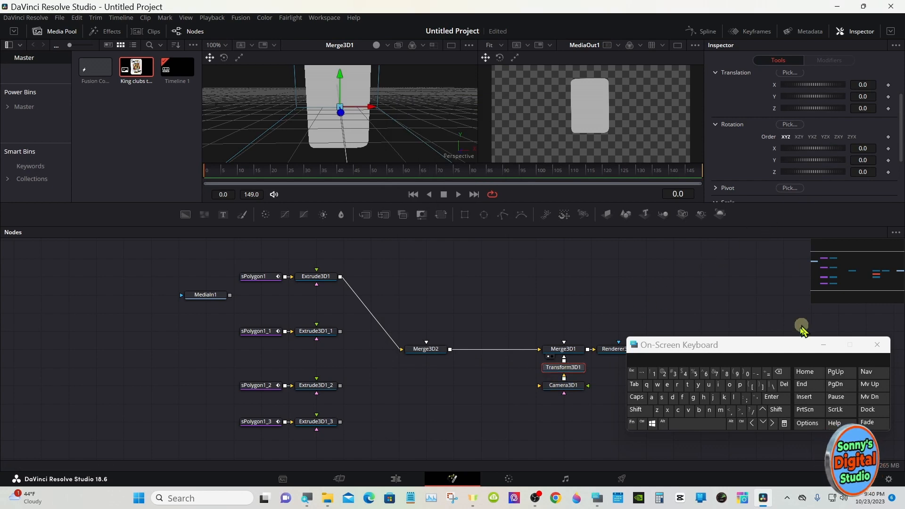
- Expand Transform3D1's pivot settings and extend the Inspector to examine all of its transform controls
drag(780, 347, 614, 374)
click(716, 188)
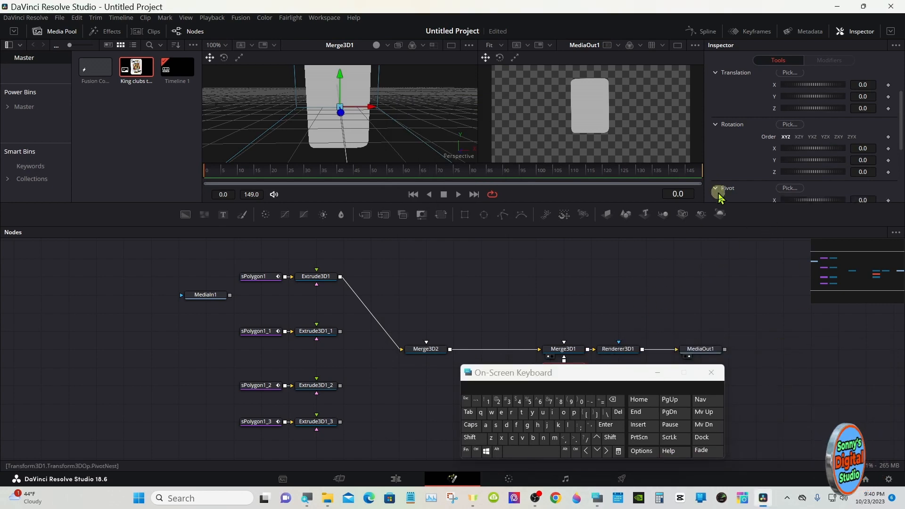
click(890, 31)
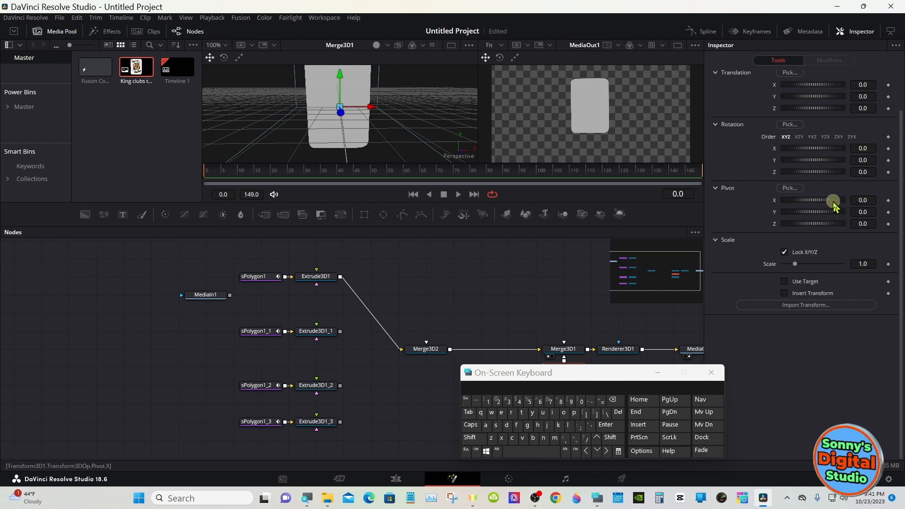
drag(866, 199, 812, 203)
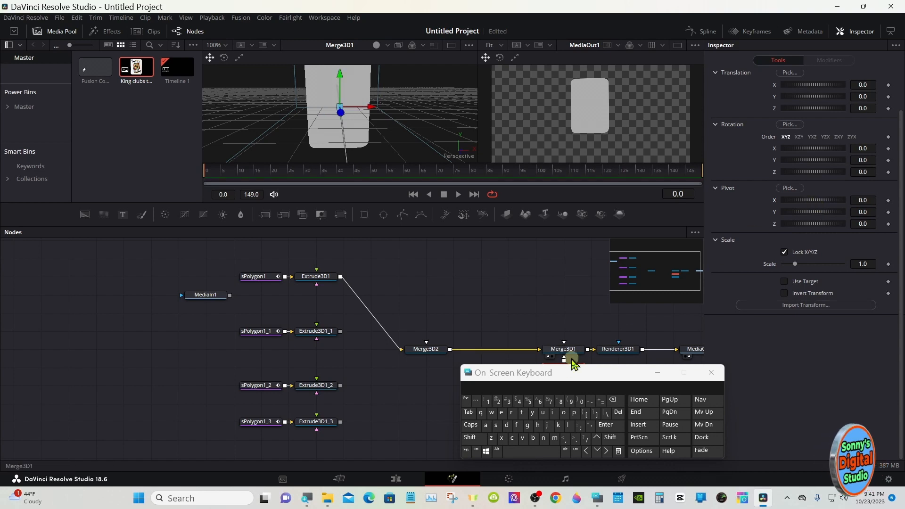
- Set the Target X of Camera3D1 to -0.58
drag(569, 371, 382, 374)
click(567, 385)
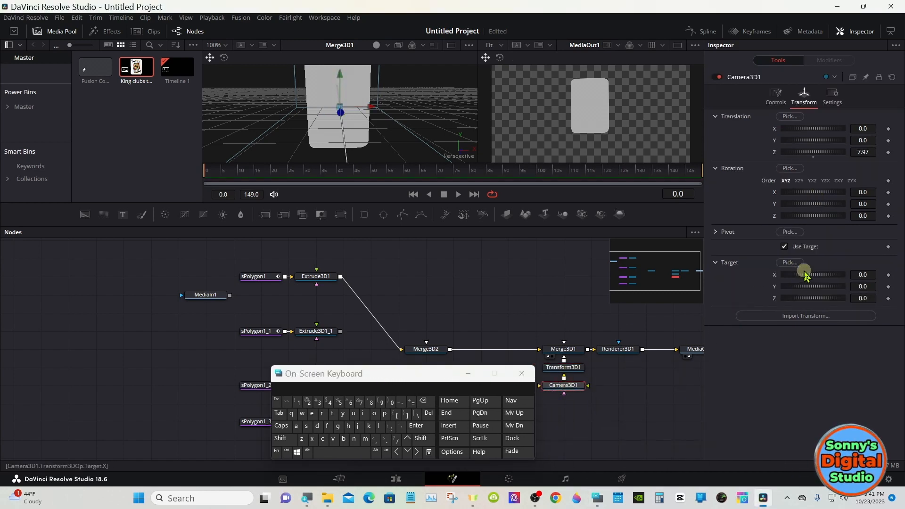
drag(814, 274, 811, 273)
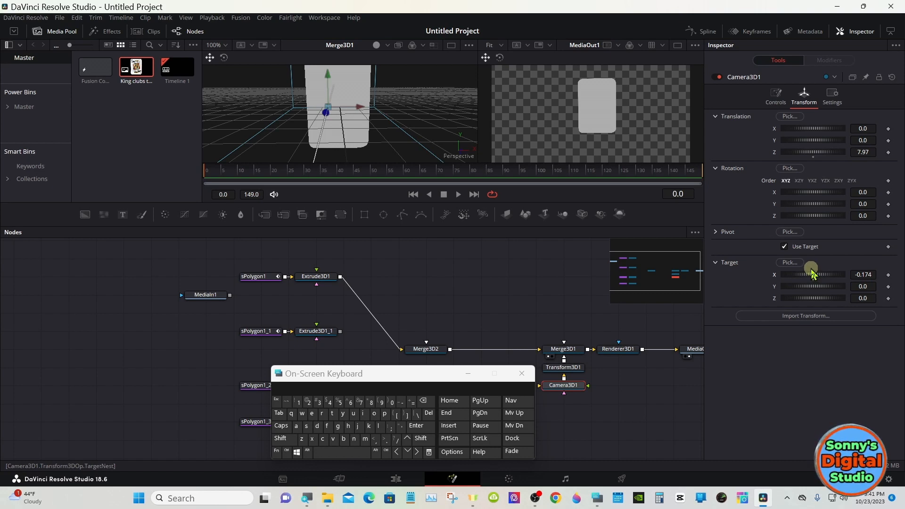
drag(812, 273, 811, 275)
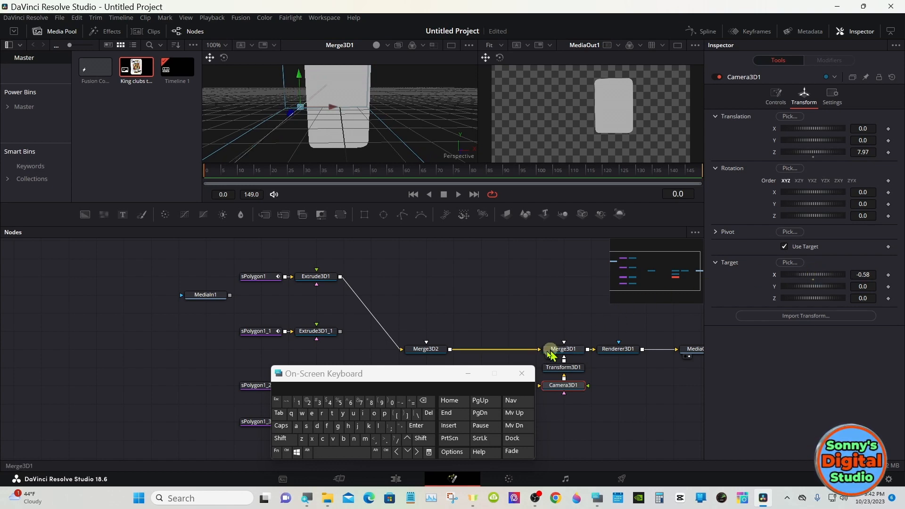
- Rename the sPolygon1 node as Hearts
drag(428, 380, 668, 374)
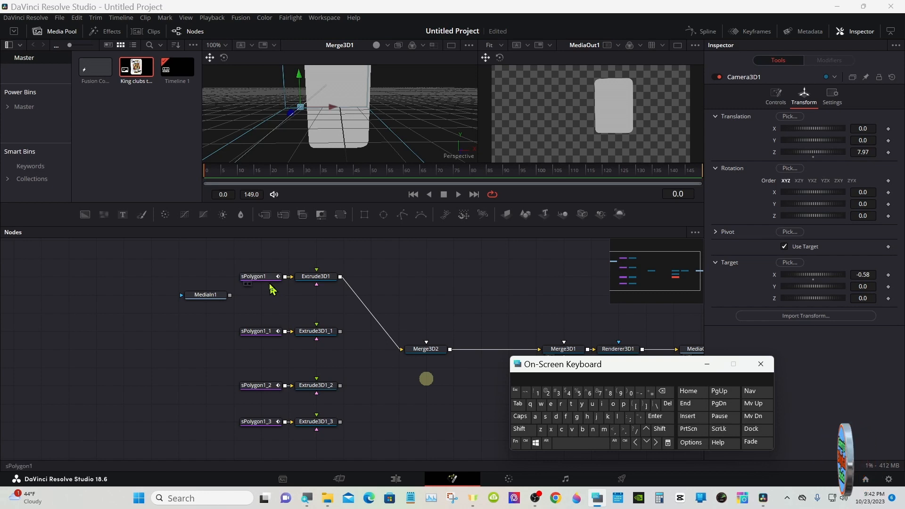
right_click(267, 278)
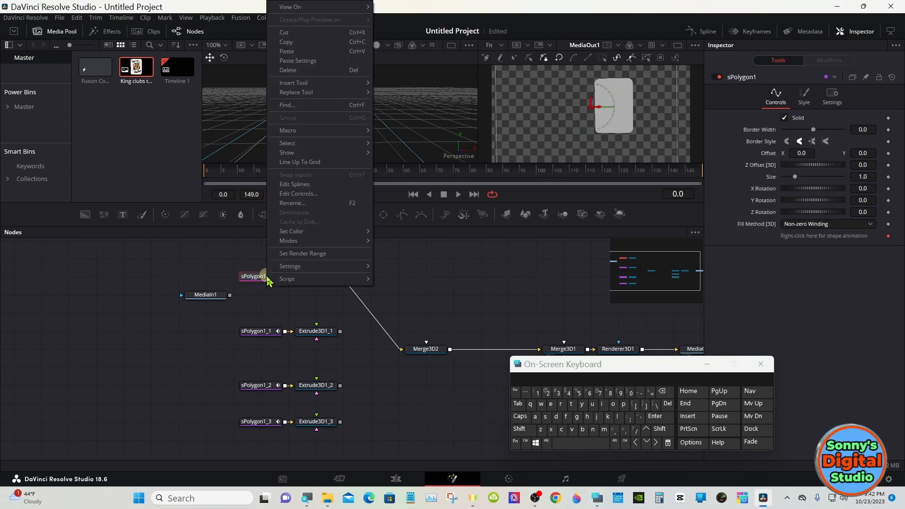
click(294, 203)
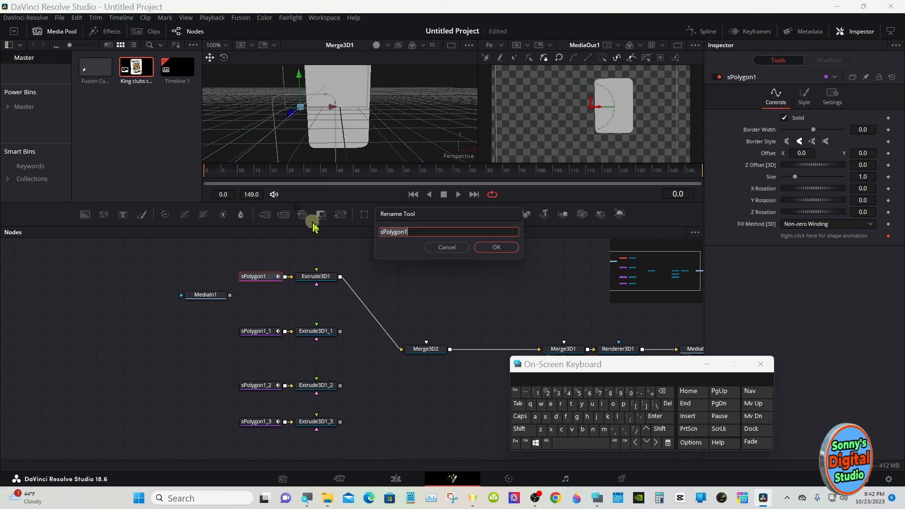
click(522, 430)
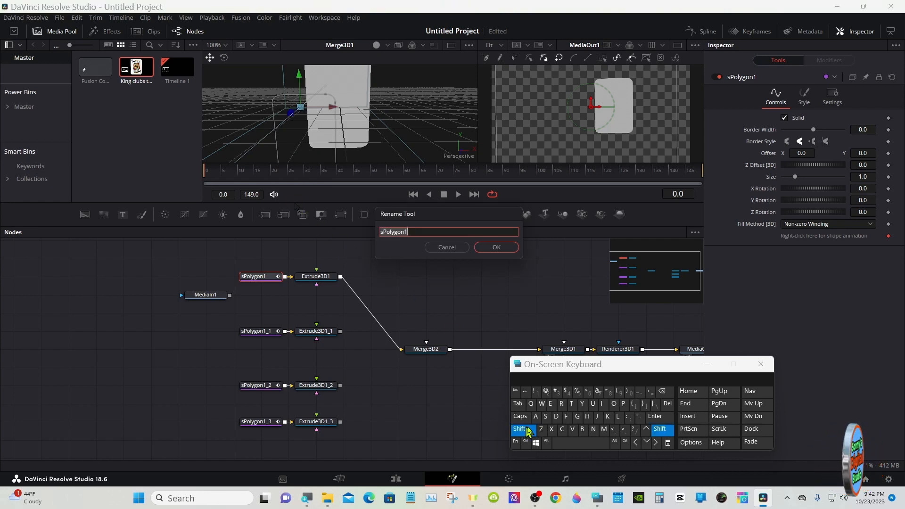
click(587, 417)
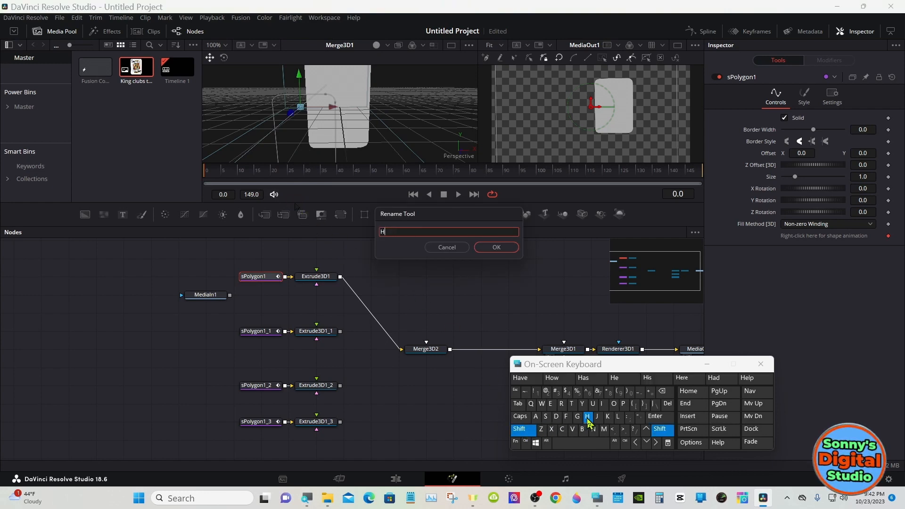
click(550, 404)
click(539, 417)
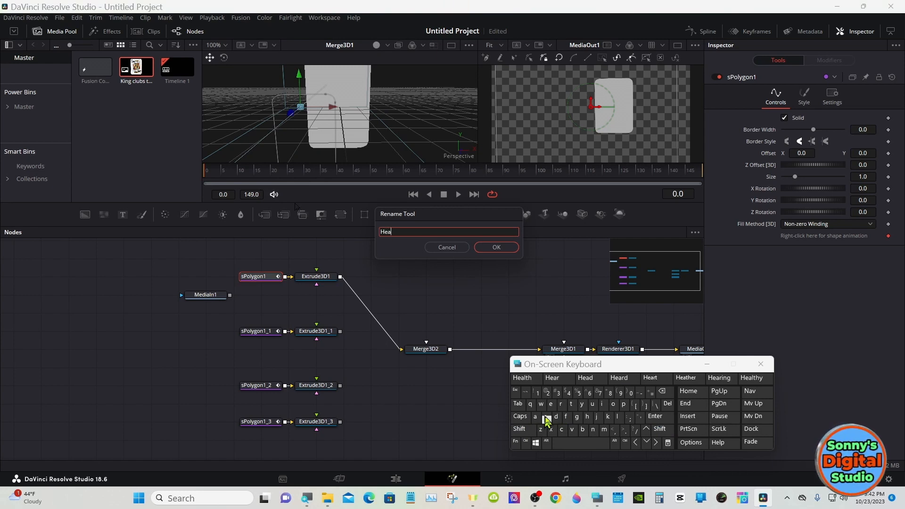
click(560, 404)
click(570, 405)
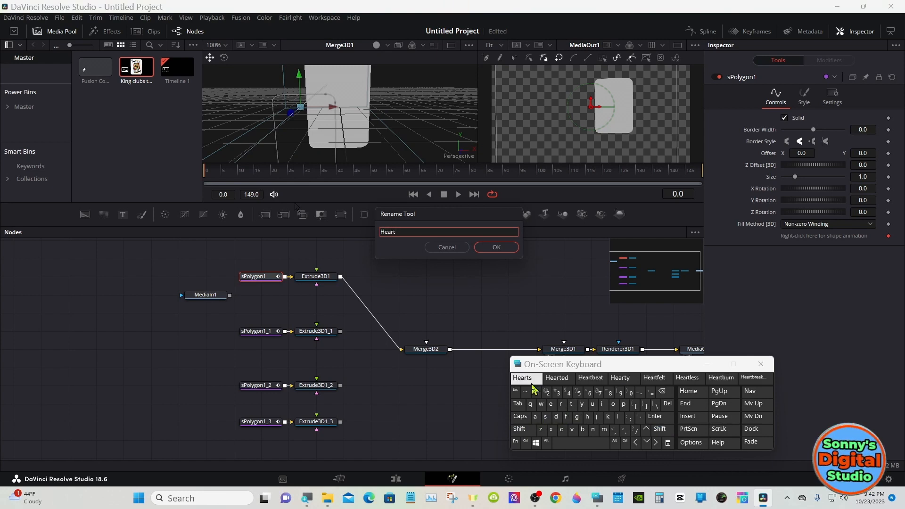
click(522, 377)
click(496, 247)
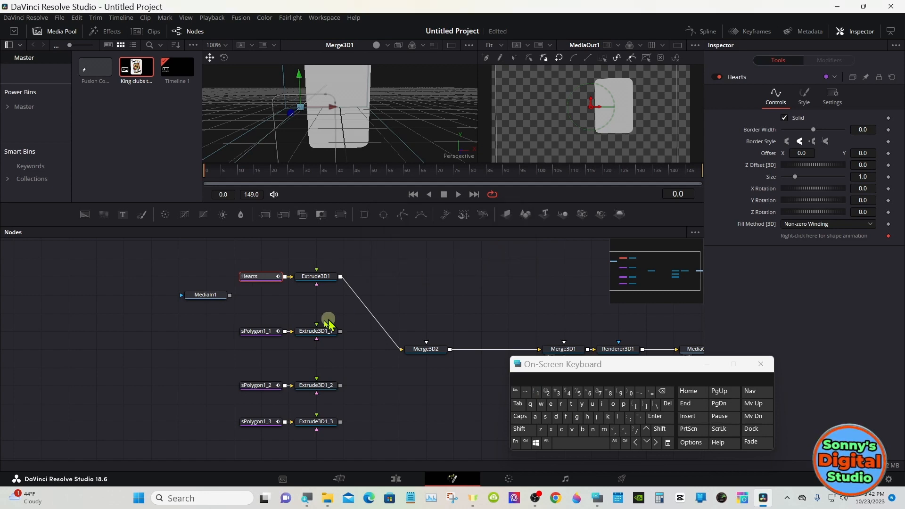
- Rename the sPolygon1_1 node as Spades
click(257, 332)
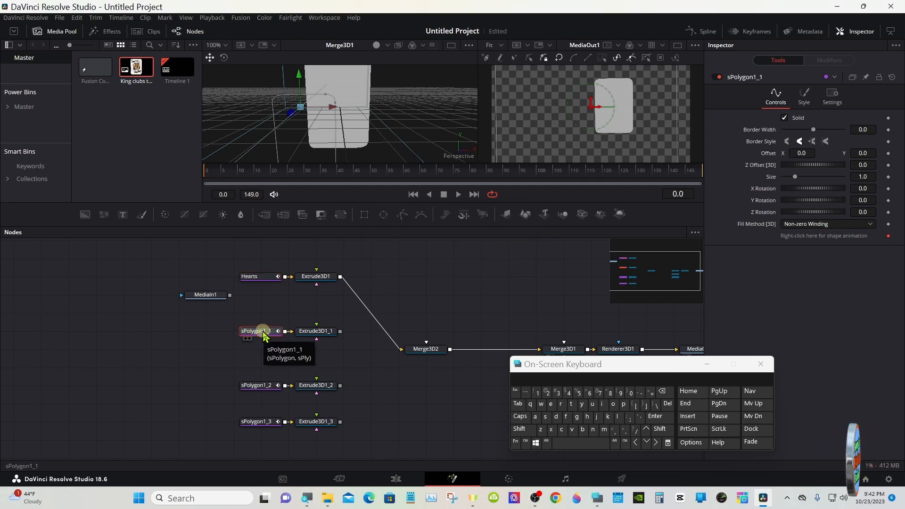
right_click(263, 333)
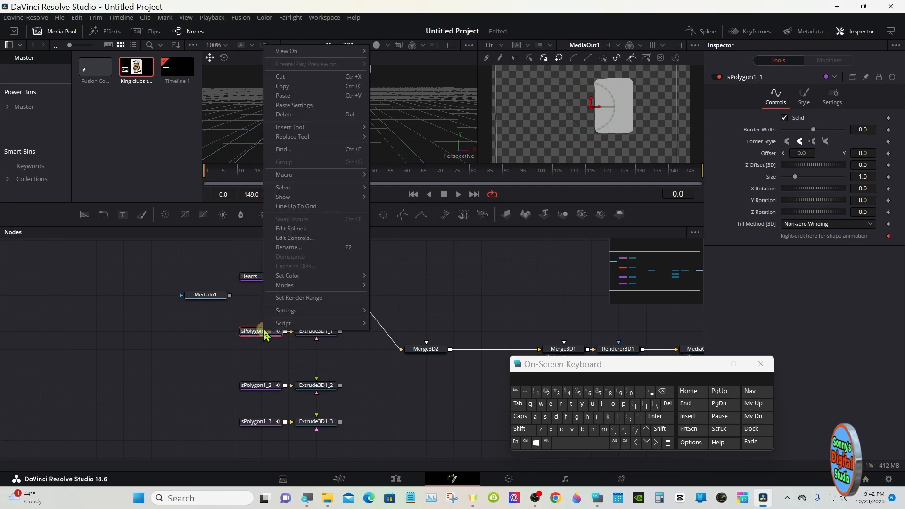
click(289, 247)
click(519, 430)
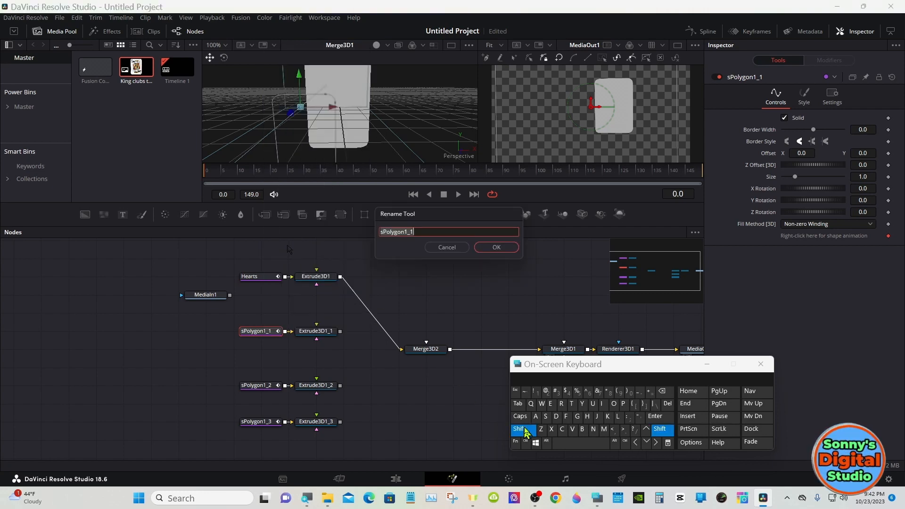
click(545, 416)
click(623, 404)
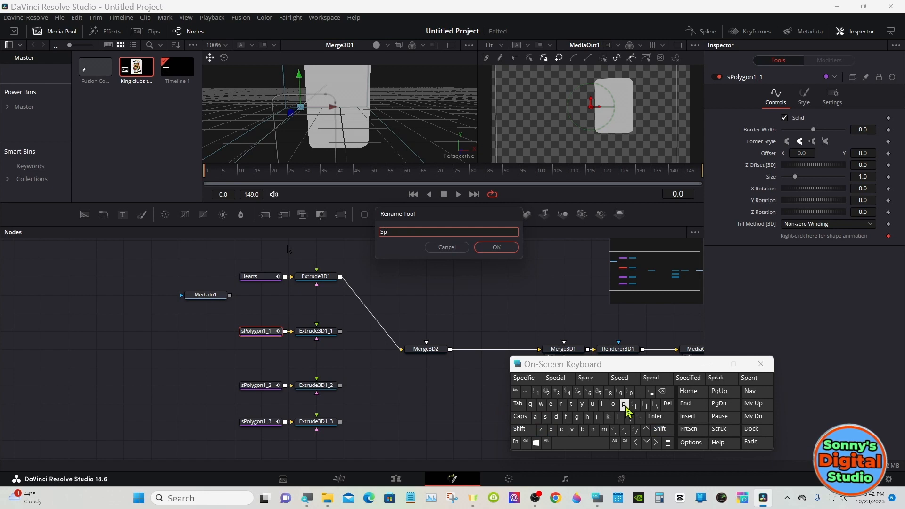
click(535, 417)
click(557, 416)
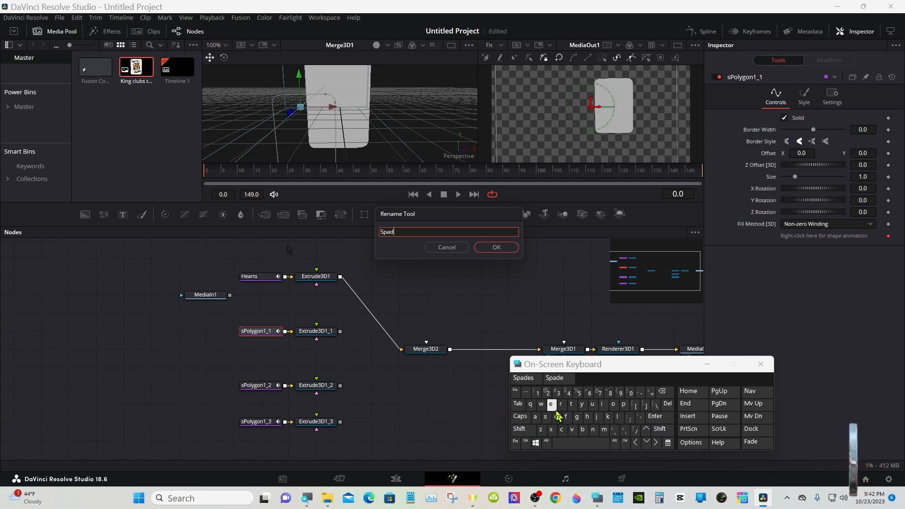
click(550, 403)
click(545, 417)
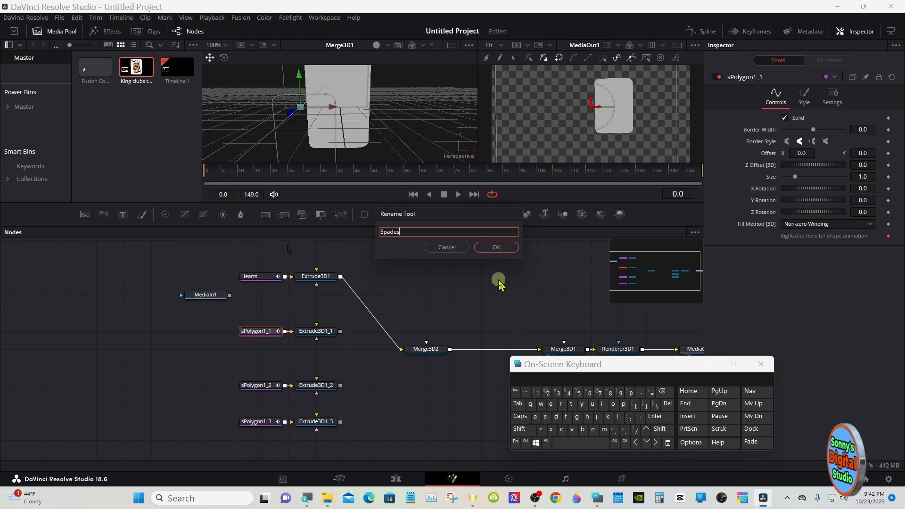
click(496, 247)
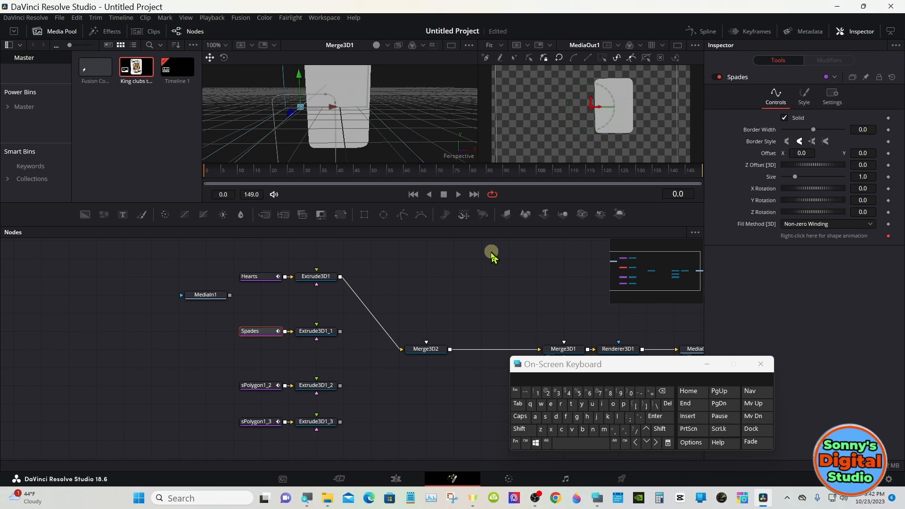
- Rename the sPolygon1_2 node as Dimensions
click(260, 385)
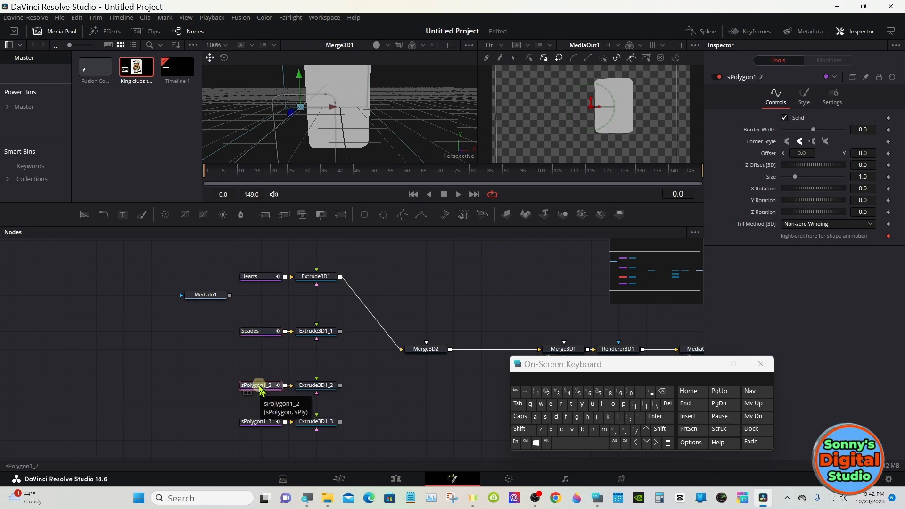
right_click(259, 386)
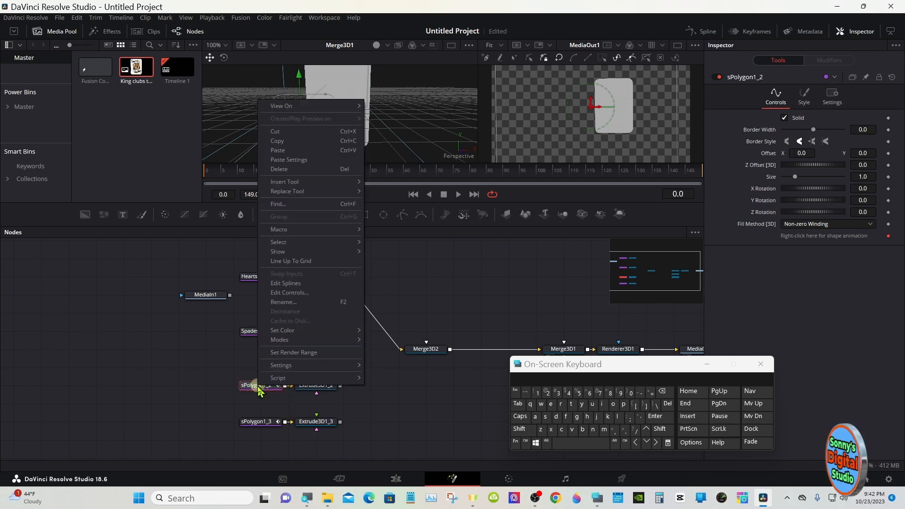
click(283, 308)
click(520, 429)
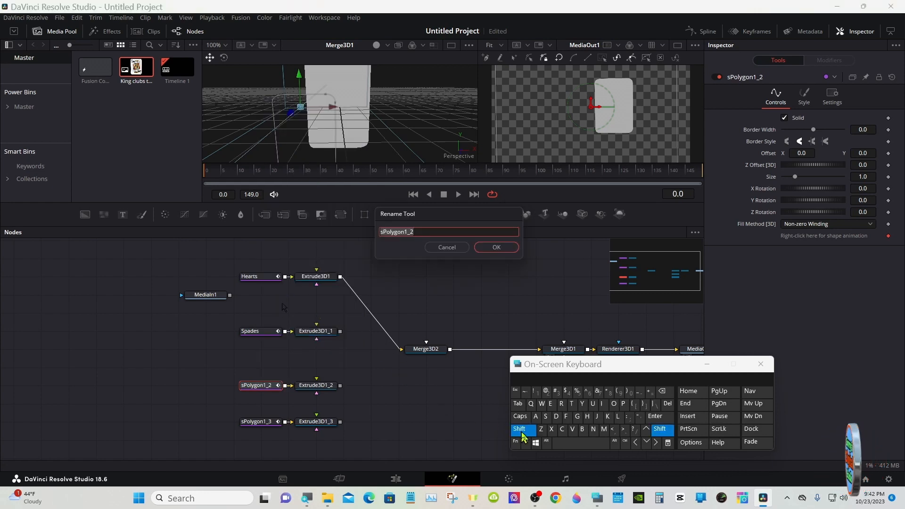
click(556, 416)
click(602, 403)
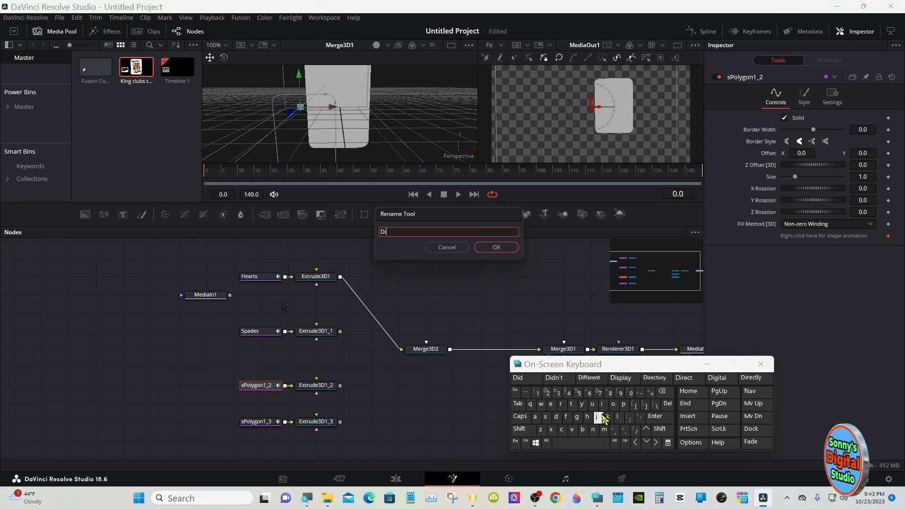
click(604, 429)
click(518, 378)
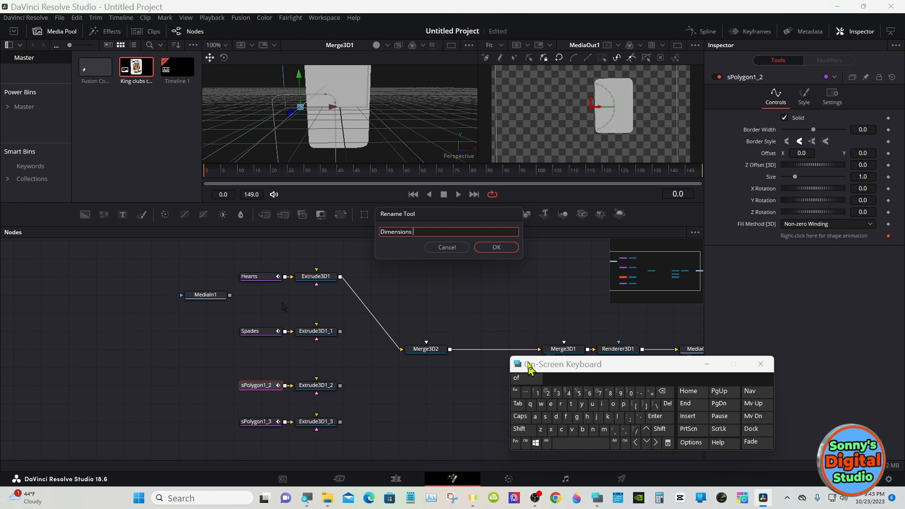
click(507, 254)
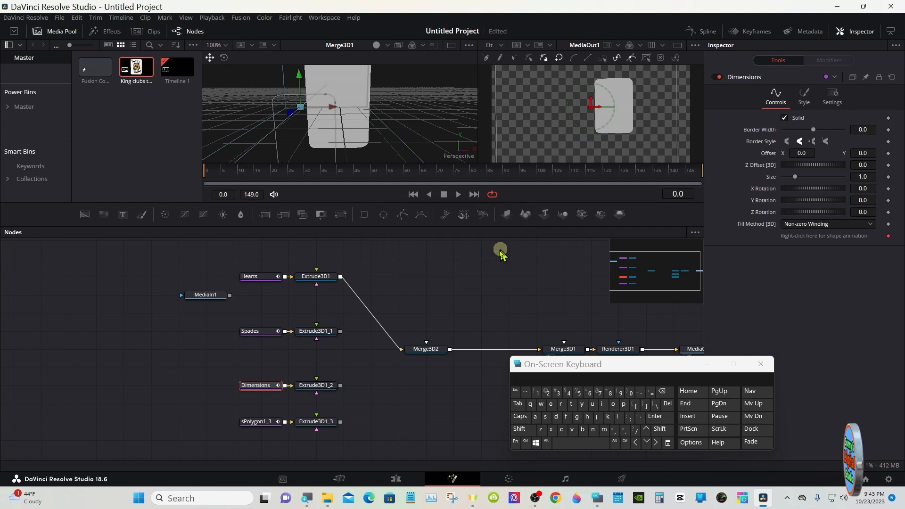
- Rename the sPolygon1_3 node as Clubs
click(253, 422)
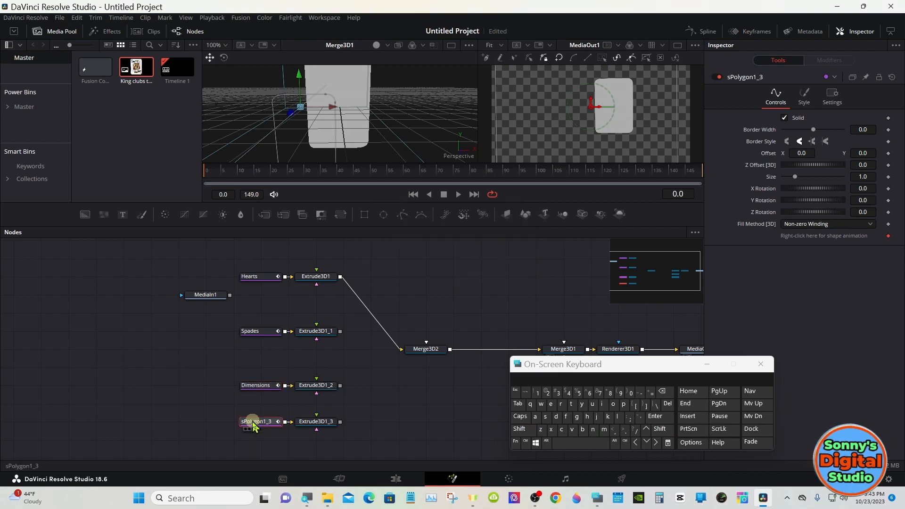
right_click(253, 422)
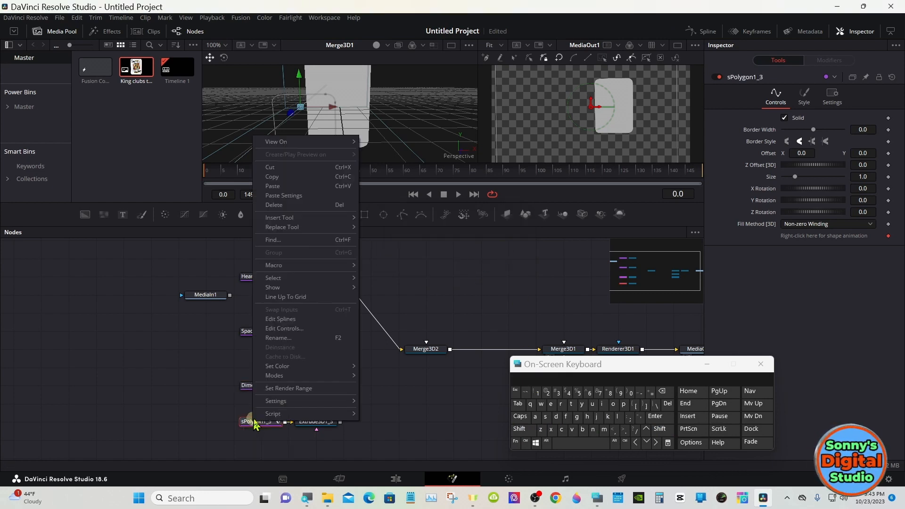
click(276, 338)
click(521, 429)
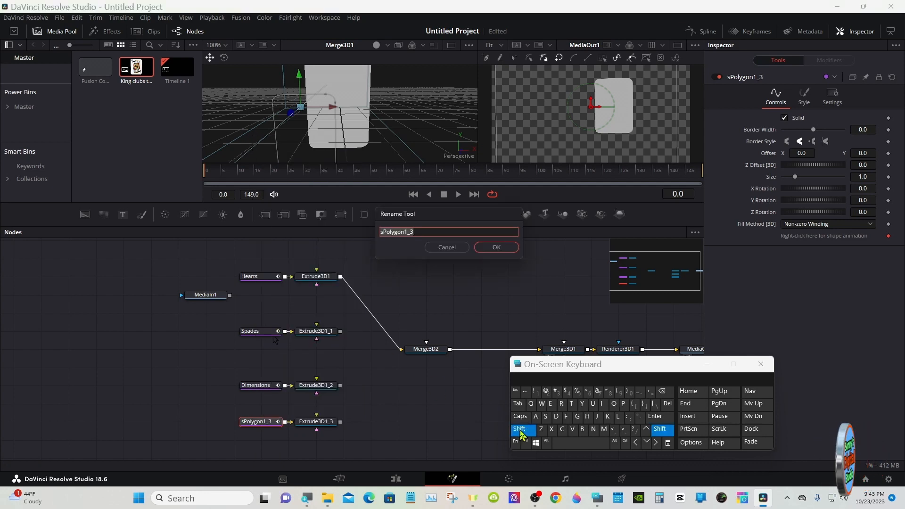
click(561, 430)
click(618, 417)
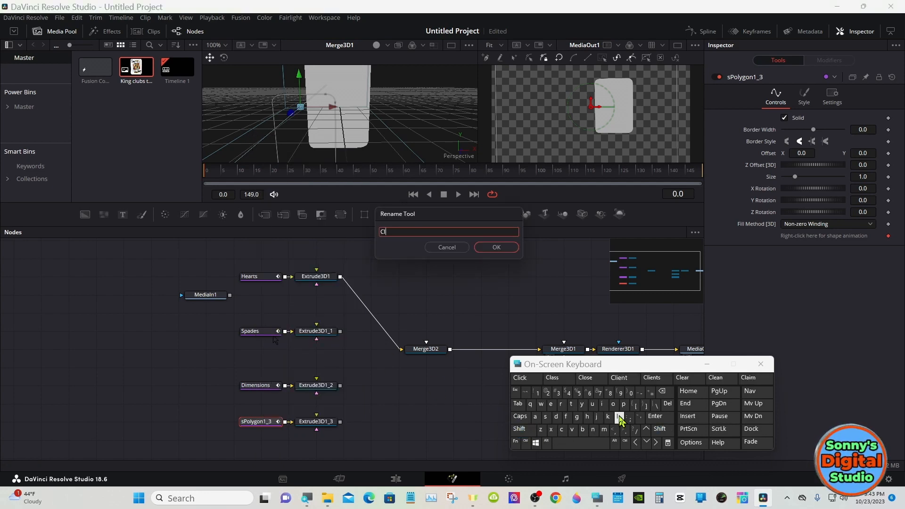
click(592, 404)
click(582, 429)
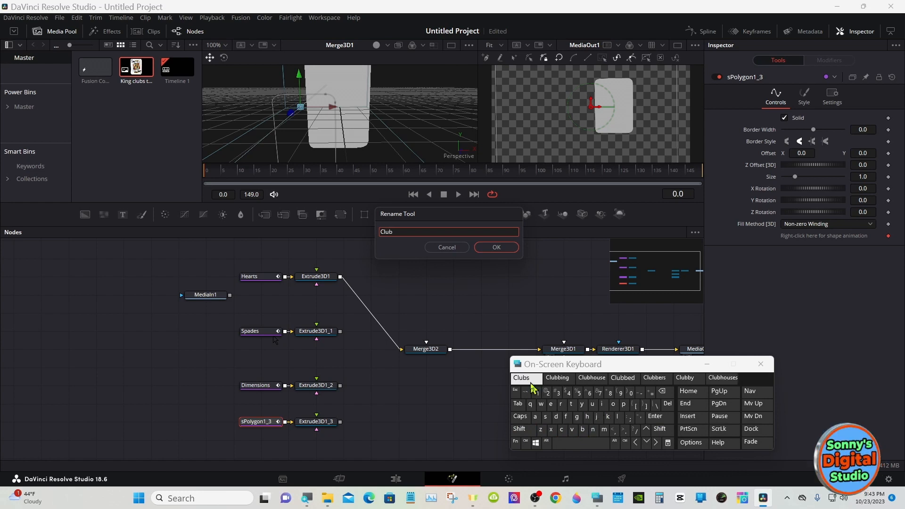
click(521, 378)
click(496, 248)
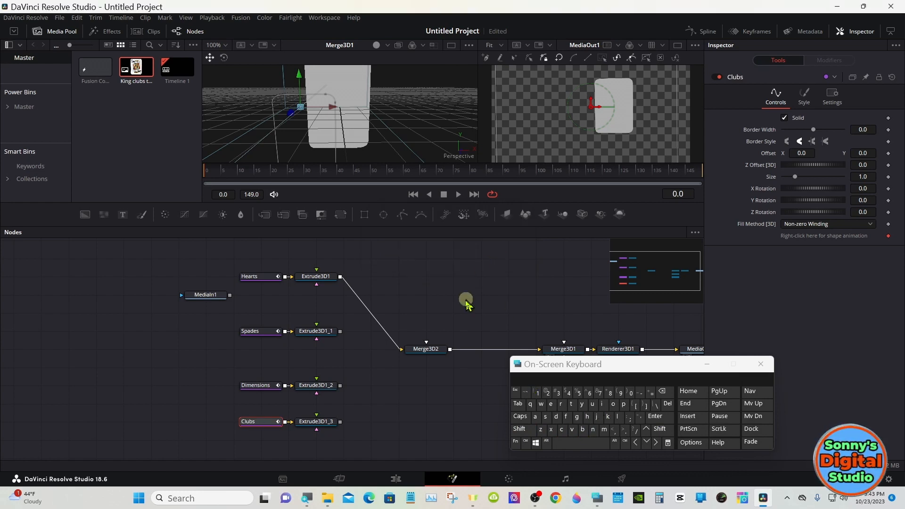
- Add a Loader node above the Hearts node and load Heart only.png from the Cards folder into it
click(261, 258)
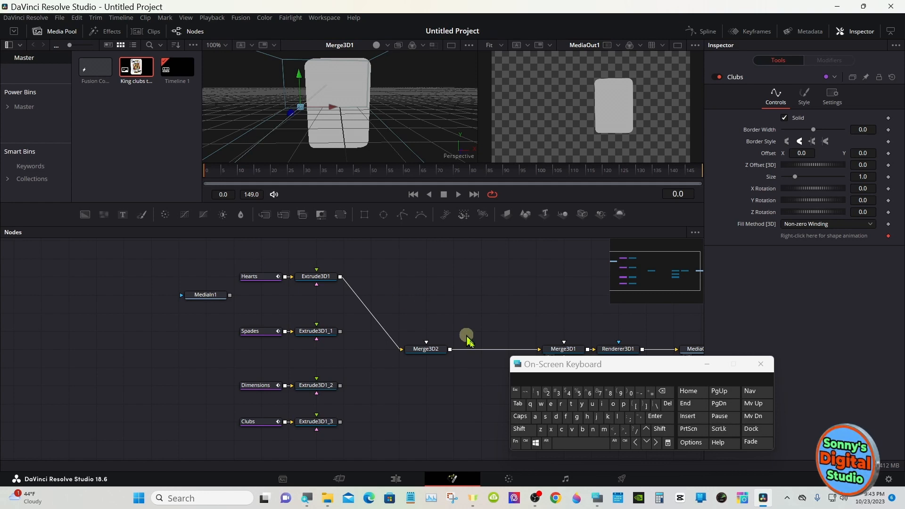
click(521, 428)
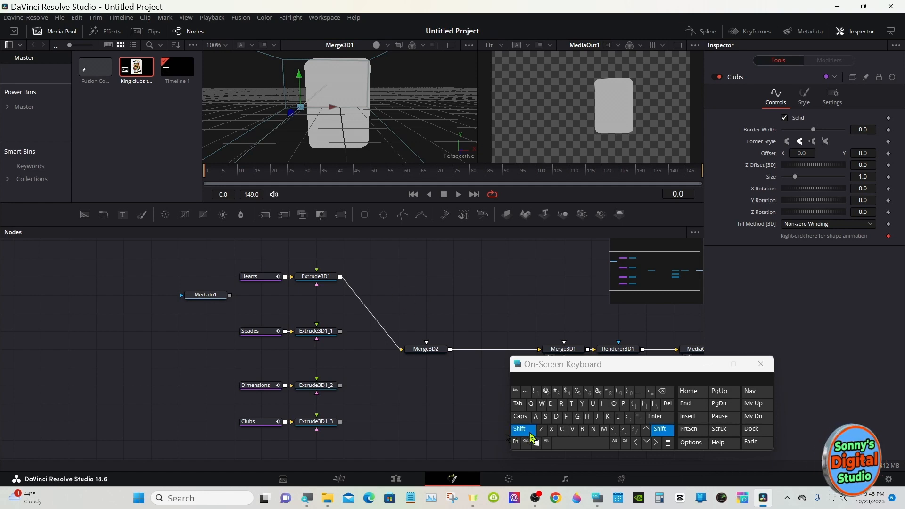
click(583, 446)
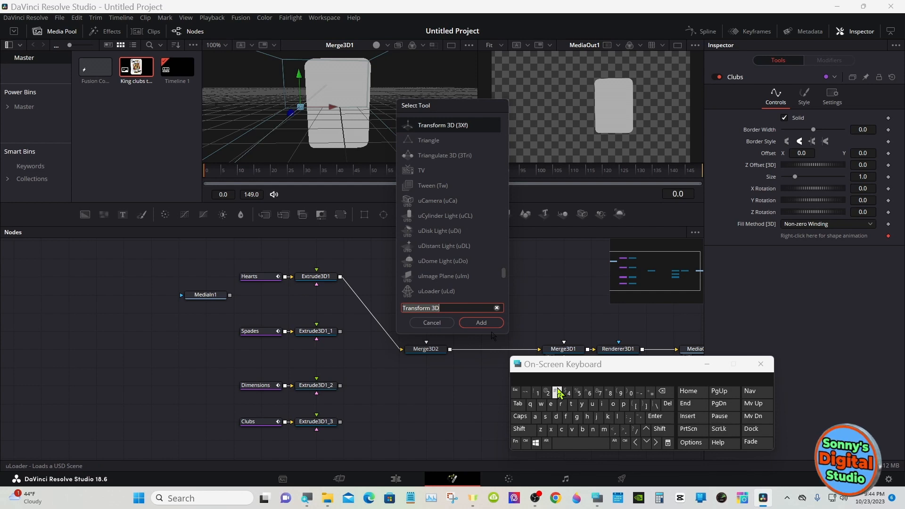
click(616, 417)
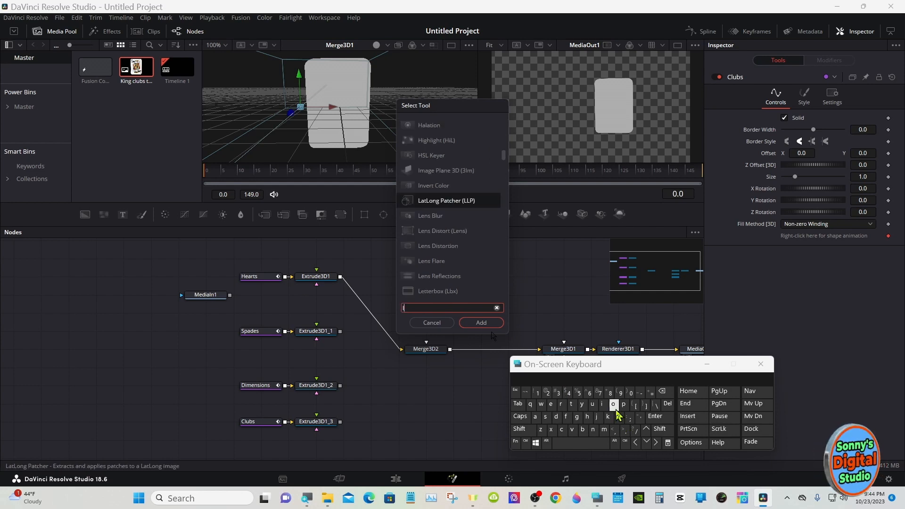
click(613, 405)
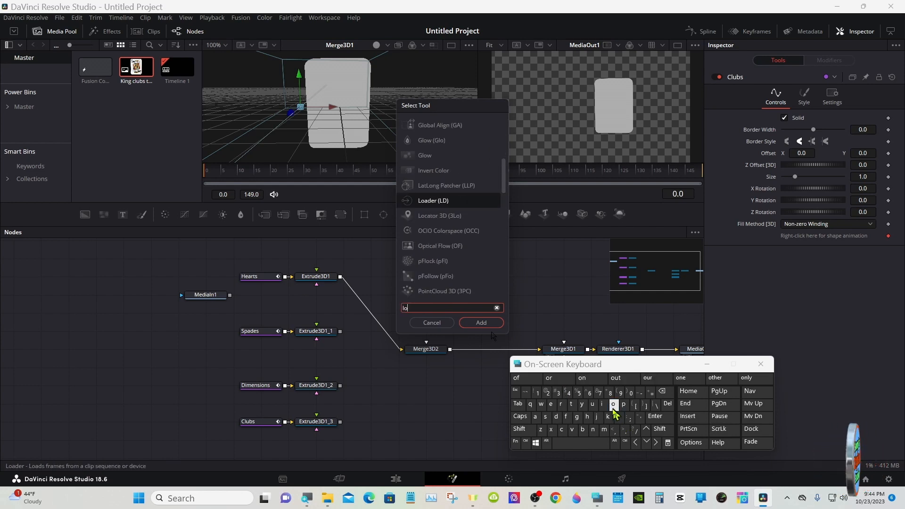
click(534, 417)
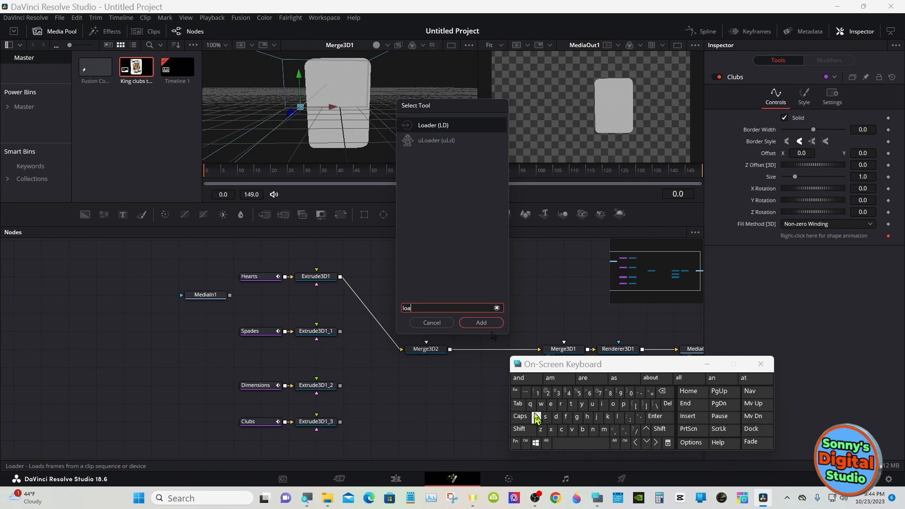
click(448, 125)
click(463, 324)
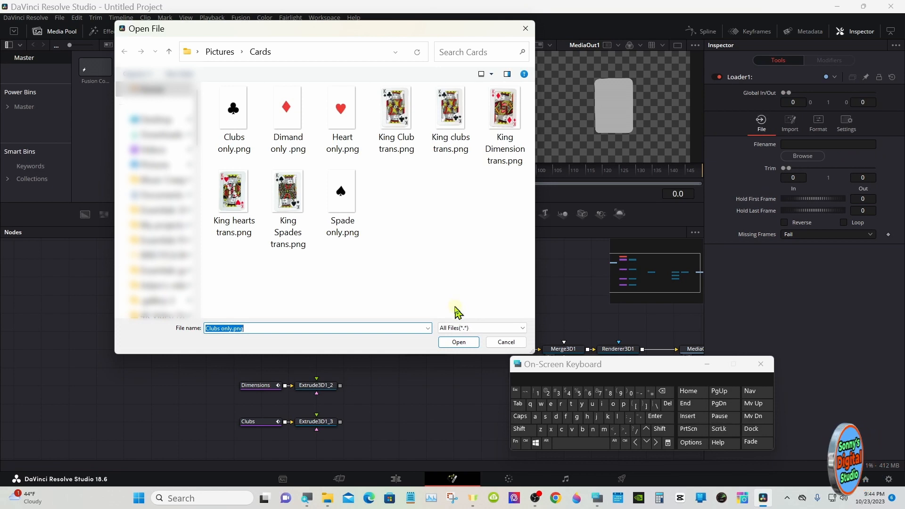
double_click(341, 125)
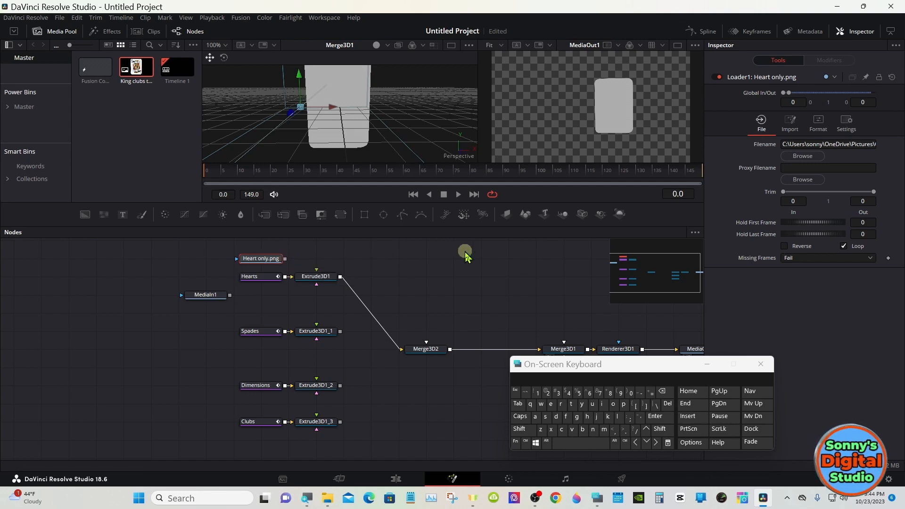
- Attach an Image Plane 3D to the Heart only.png loader, merge it with Extrude3D1, and move Merge3D2 closer to Merge3D1
click(504, 215)
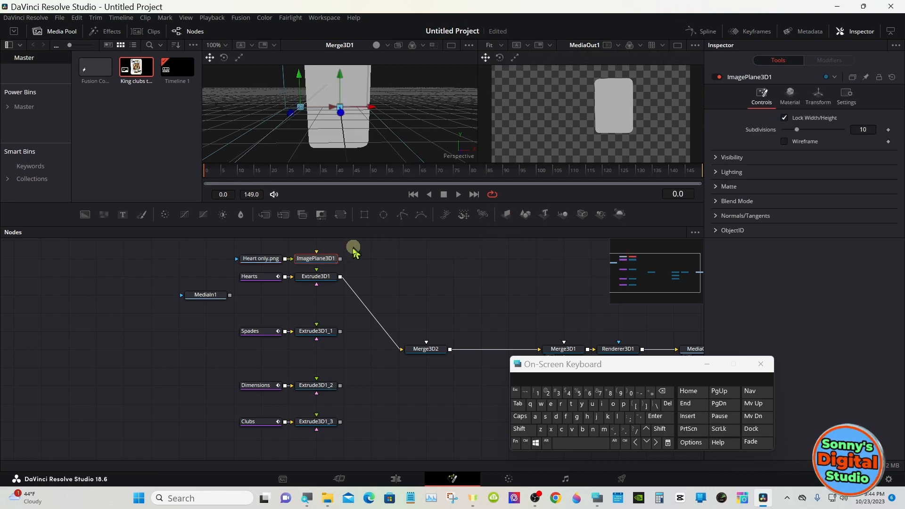
drag(340, 260, 340, 279)
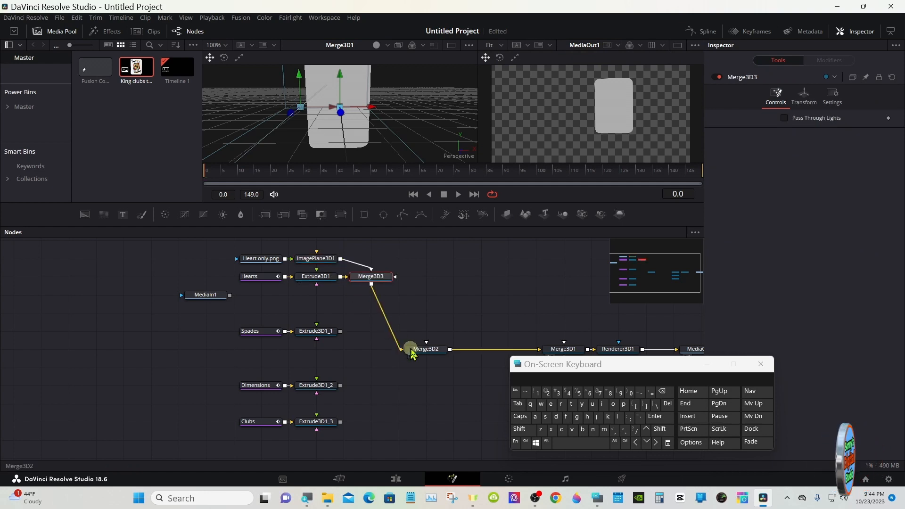
drag(420, 349, 476, 350)
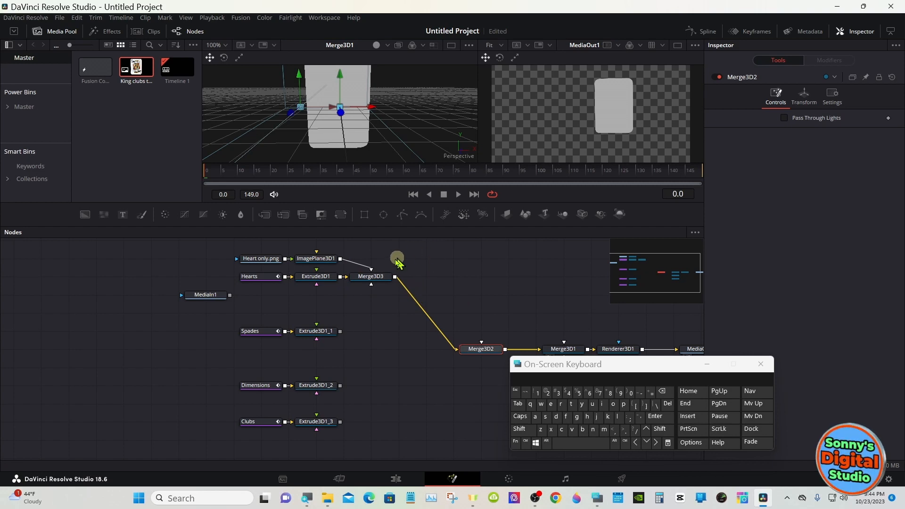
- Set ImagePlane3D1's Z translation to 0.06, Y translation to 0.034 and scale to 0.982
click(326, 262)
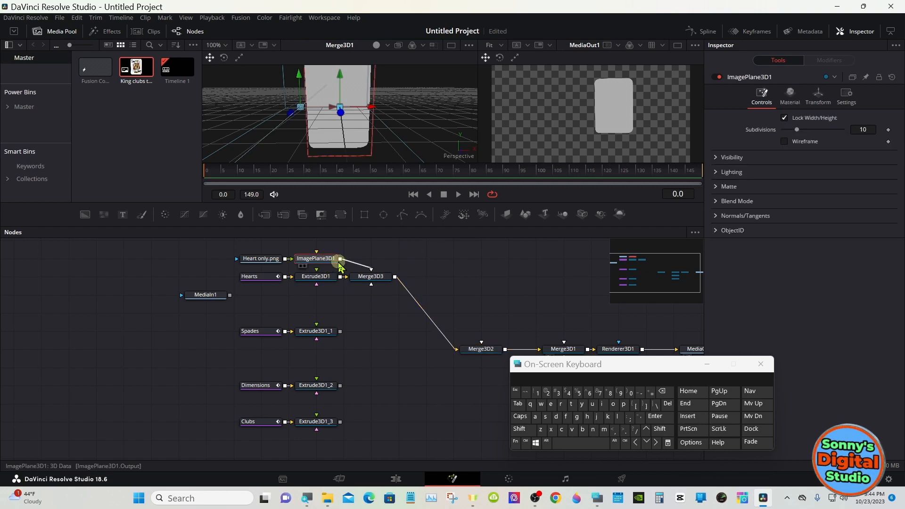
click(817, 96)
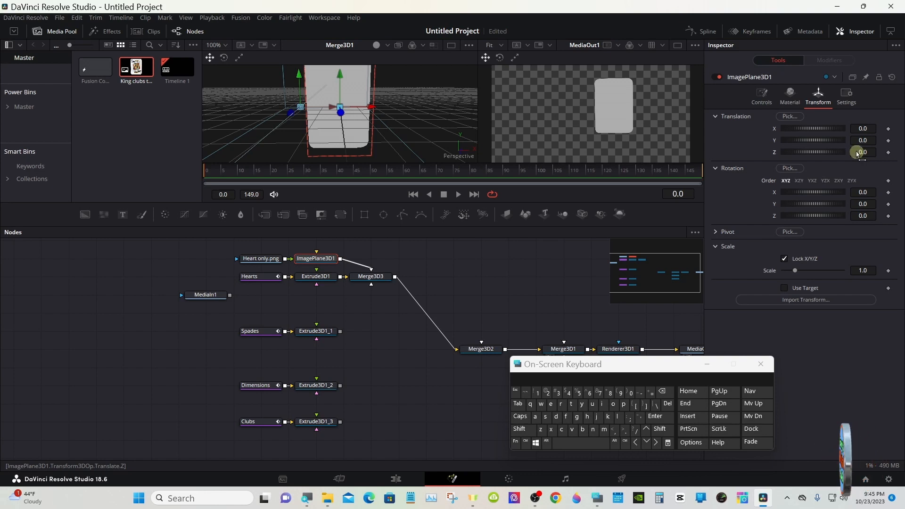
drag(857, 153, 860, 148)
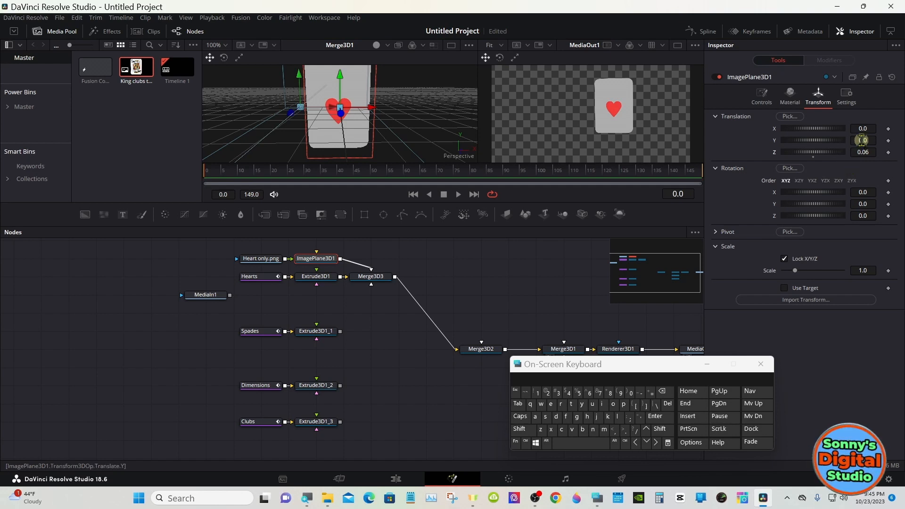
drag(862, 140, 877, 128)
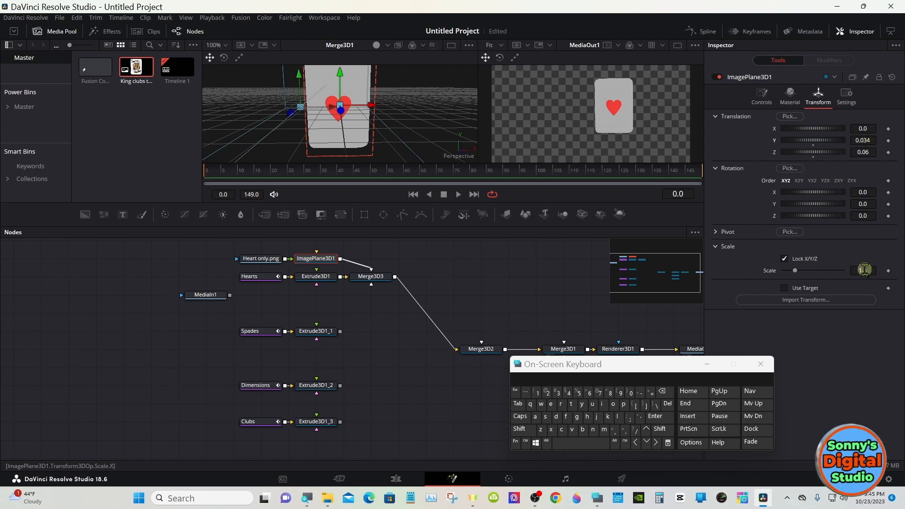
drag(865, 270, 857, 267)
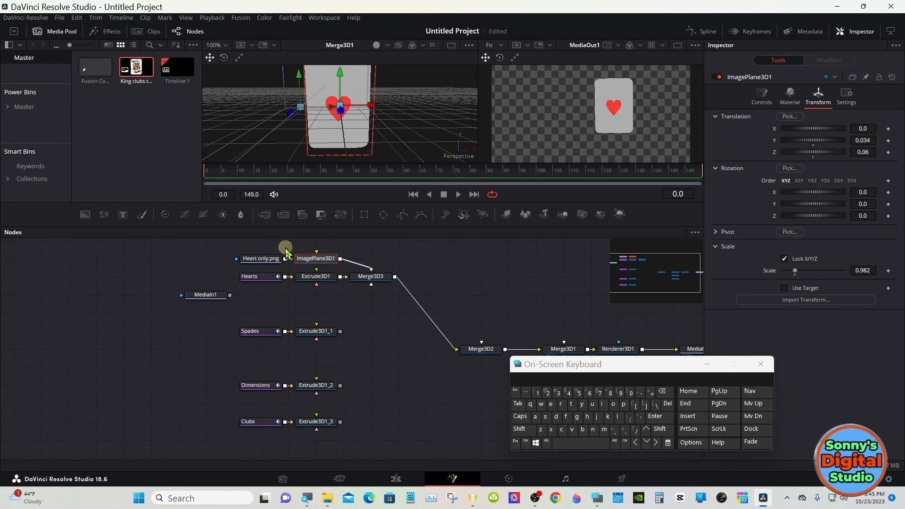
- Add a Loader node above the Spades node and load Spade only.png from the Cards folder into it
click(277, 311)
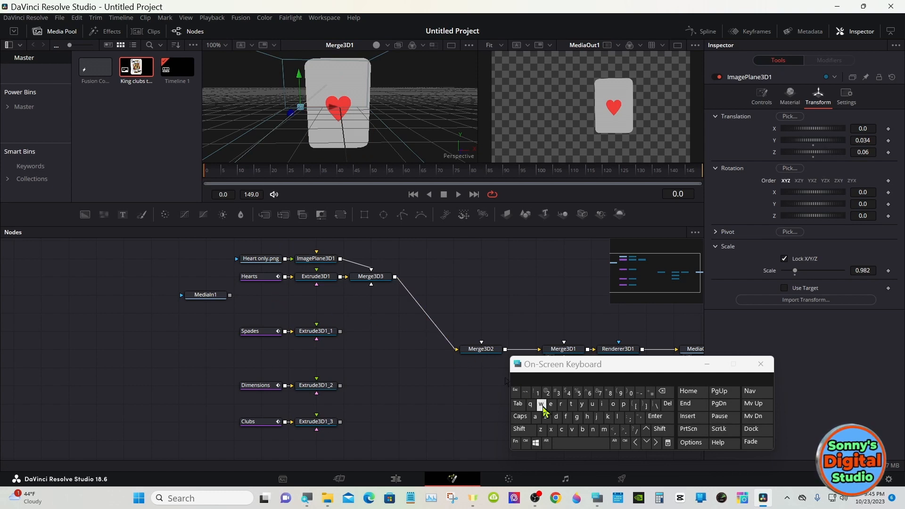
click(528, 430)
click(560, 444)
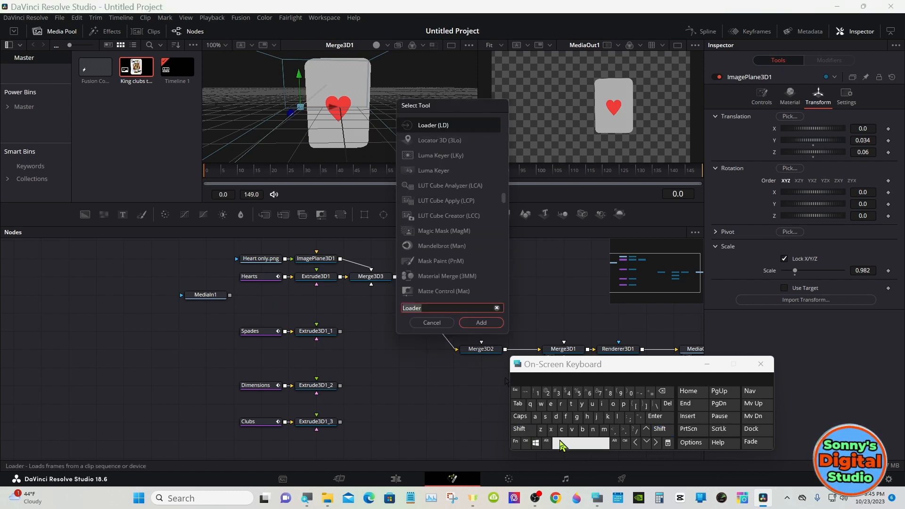
click(485, 323)
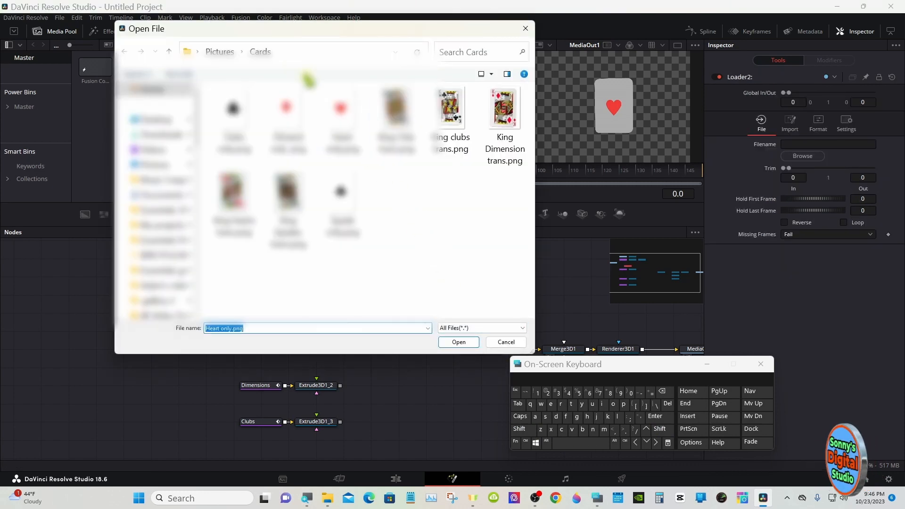
mouse_move(270, 36)
mouse_down()
mouse_move(503, 36)
mouse_move(263, 41)
mouse_up()
double_click(332, 194)
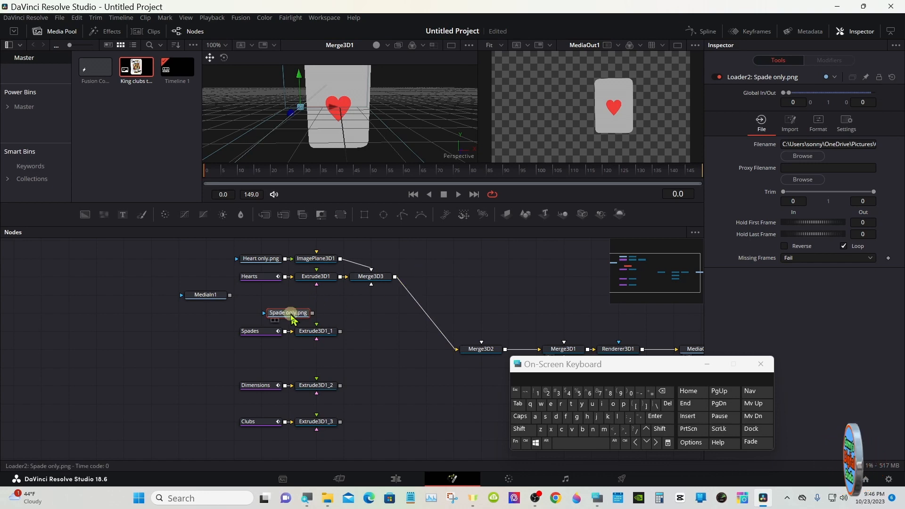
- Align the Spade only.png loader above Spades, attach an Image Plane 3D, and merge it with Extrude3D1_1 into Merge3D2
drag(288, 314, 261, 314)
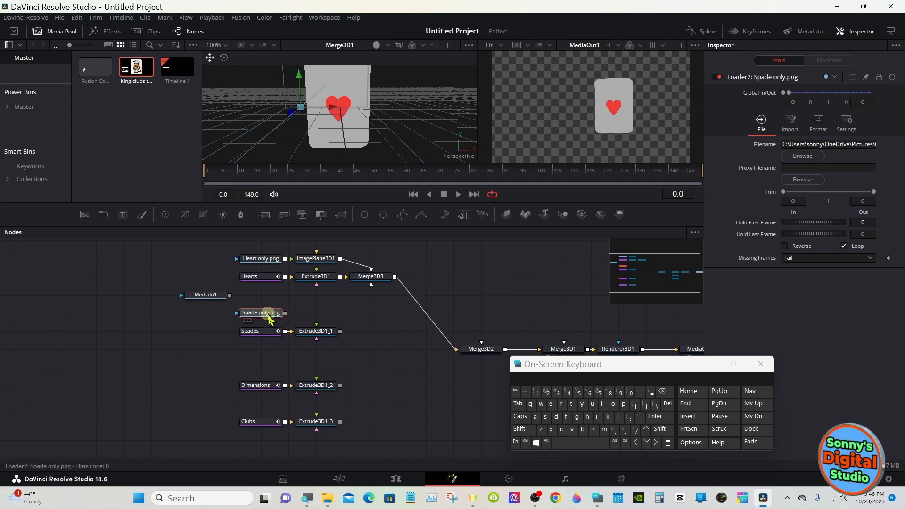
click(505, 215)
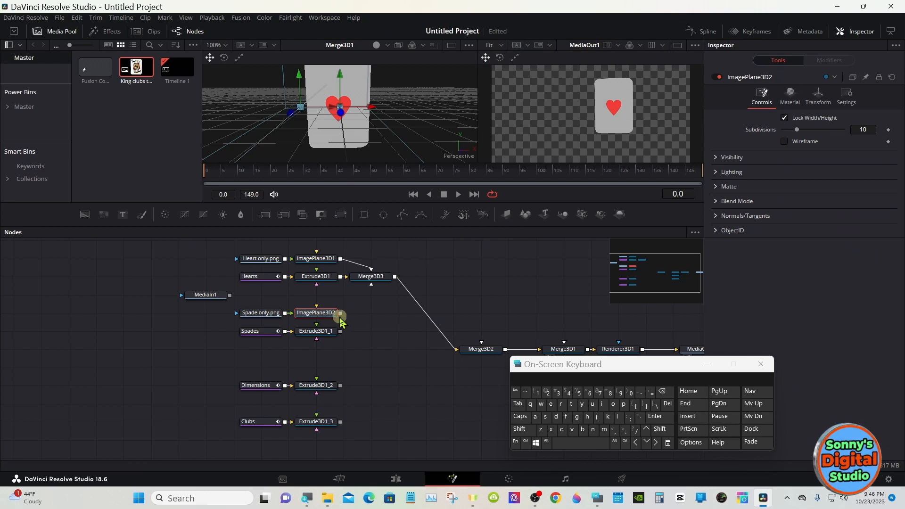
drag(340, 314, 474, 356)
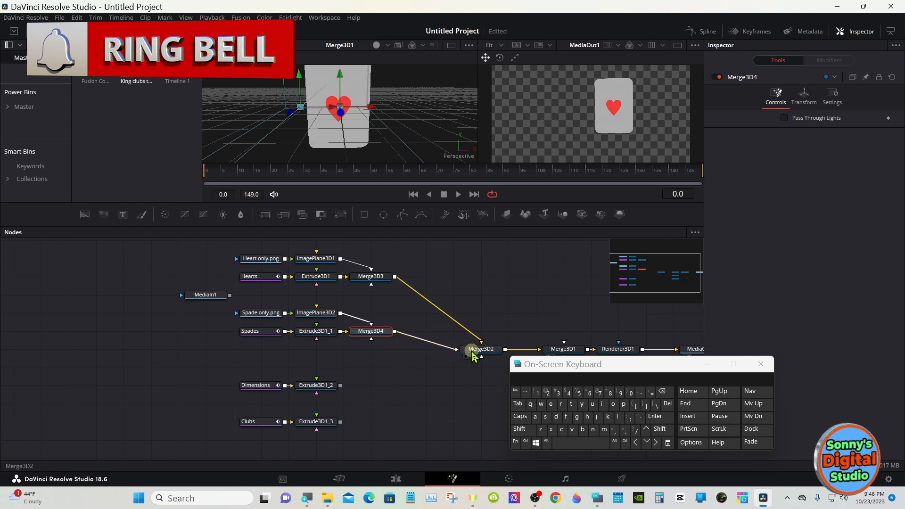
- Set ImagePlane3D2's Z translation to 0.05 so the spade sits in front of its card
click(318, 315)
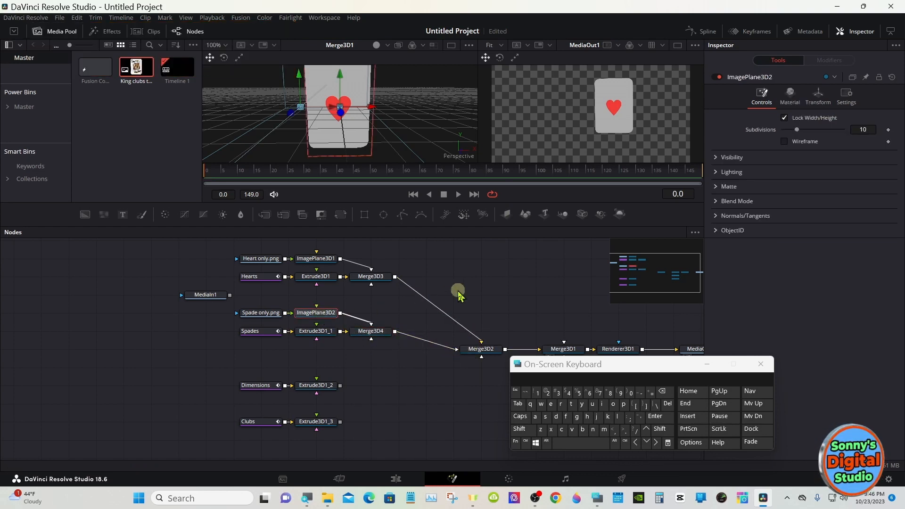
click(820, 96)
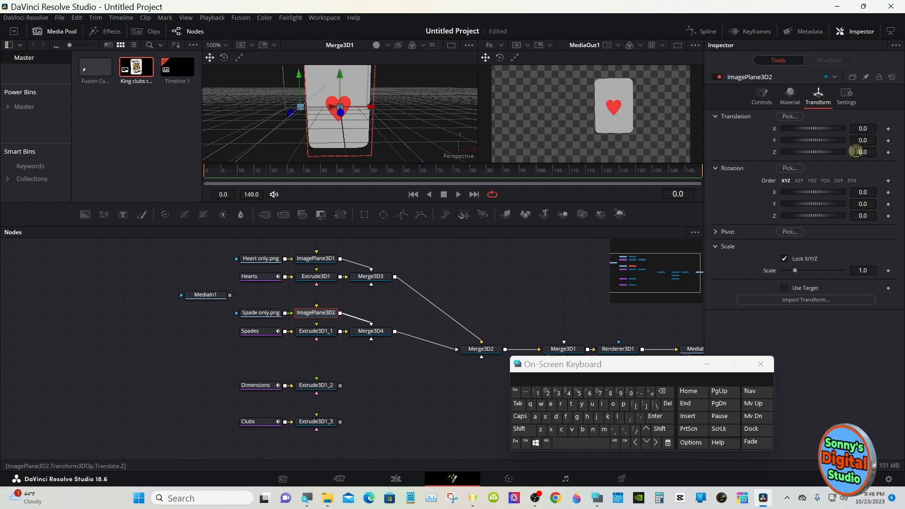
drag(857, 152, 856, 151)
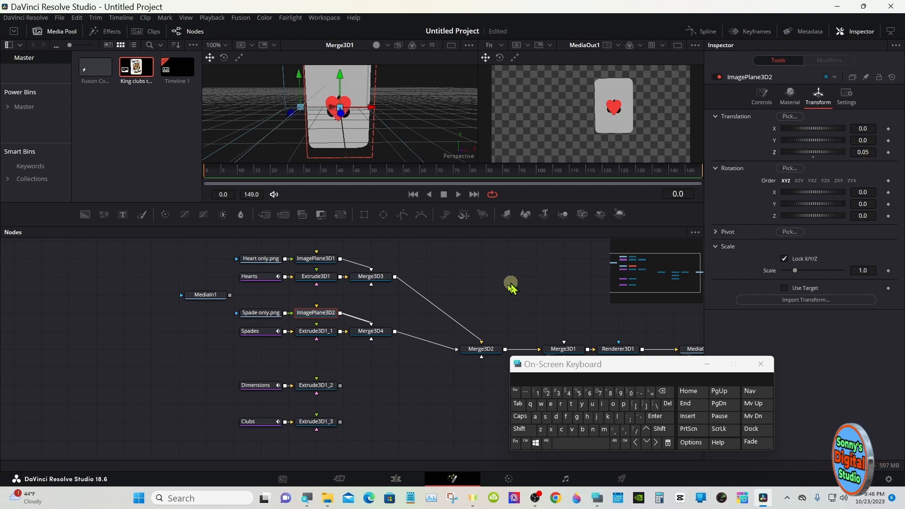
- Connect the Dimensions and Clubs extrusions, Extrude3D1_2 and Extrude3D1_3, to Merge3D2
drag(343, 386, 479, 357)
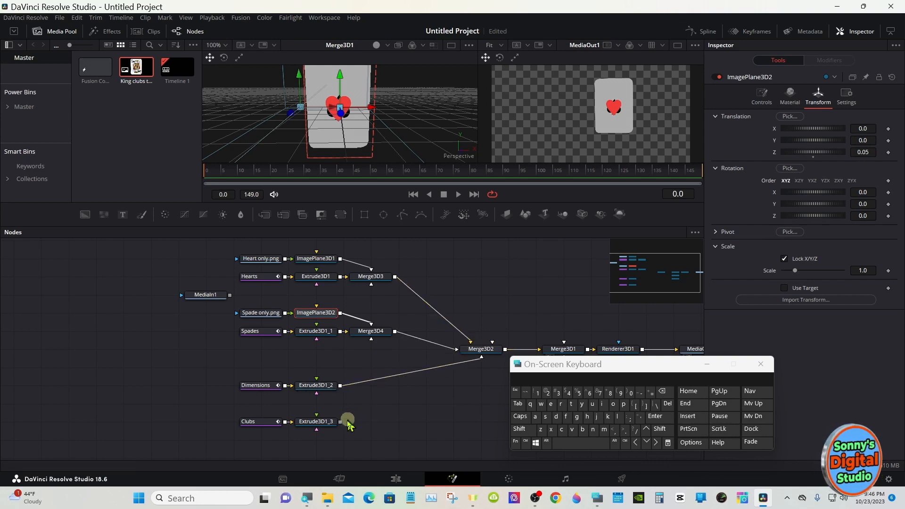
drag(341, 421, 476, 360)
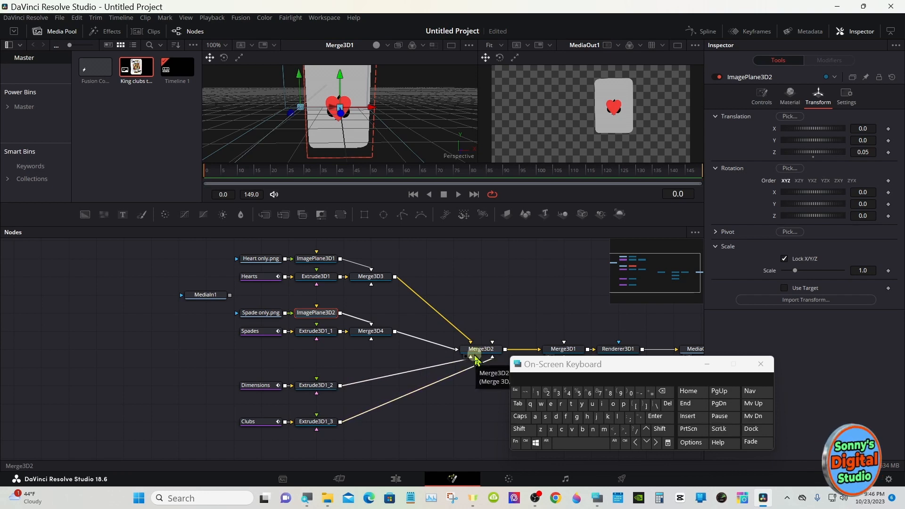
- Set the X translation of the Spades extrusion, Extrude3D1_1, to -0.986
click(325, 332)
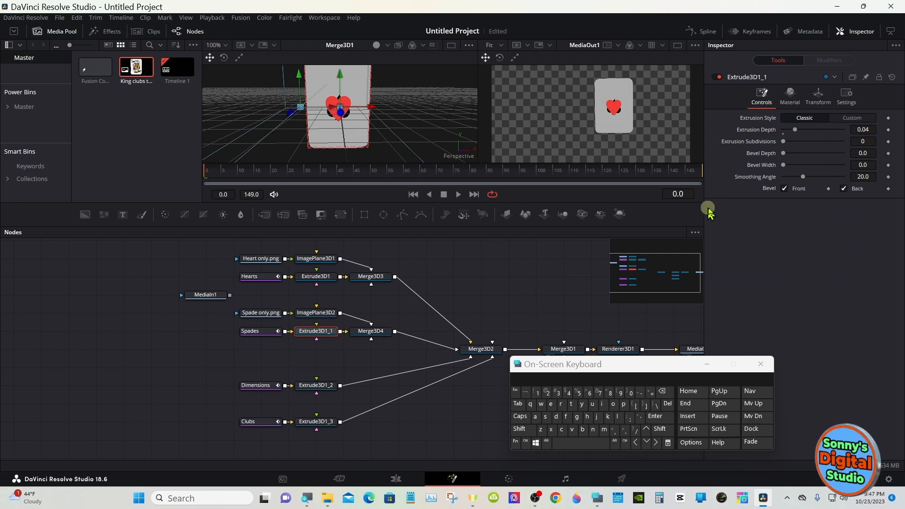
click(818, 96)
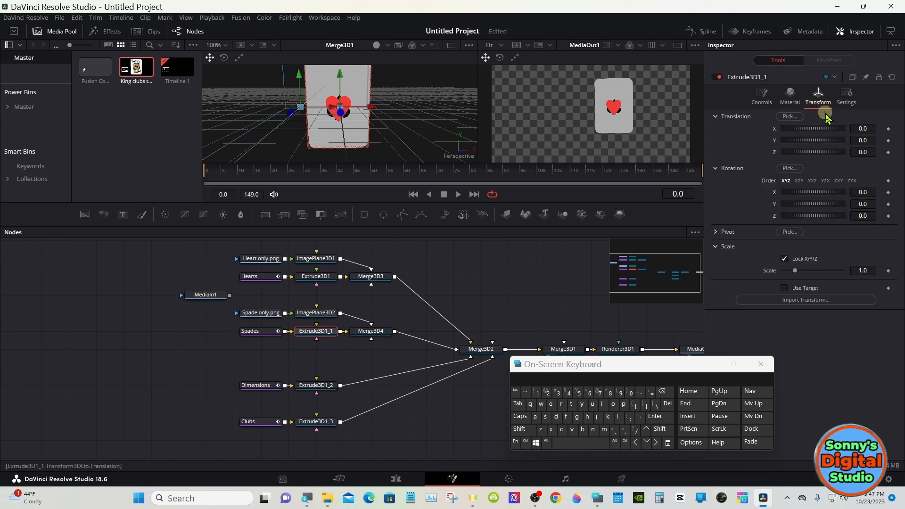
drag(830, 134, 820, 132)
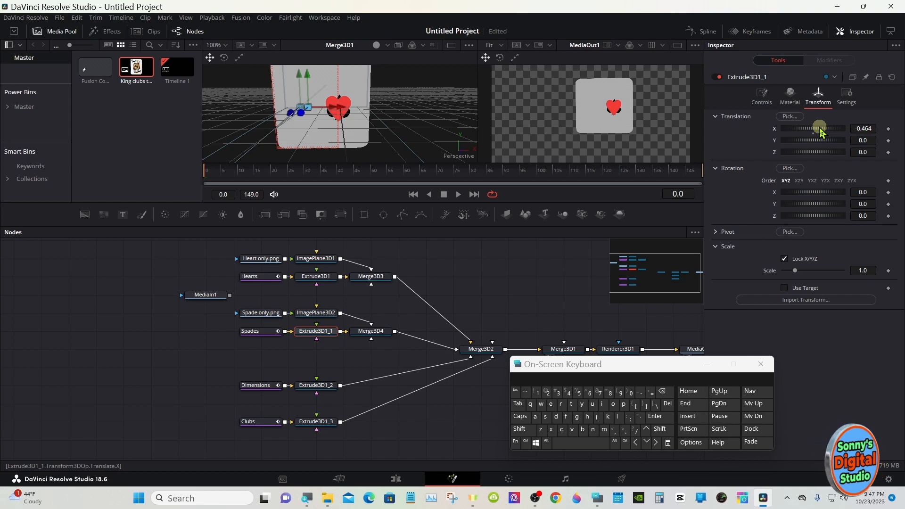
drag(819, 132, 814, 131)
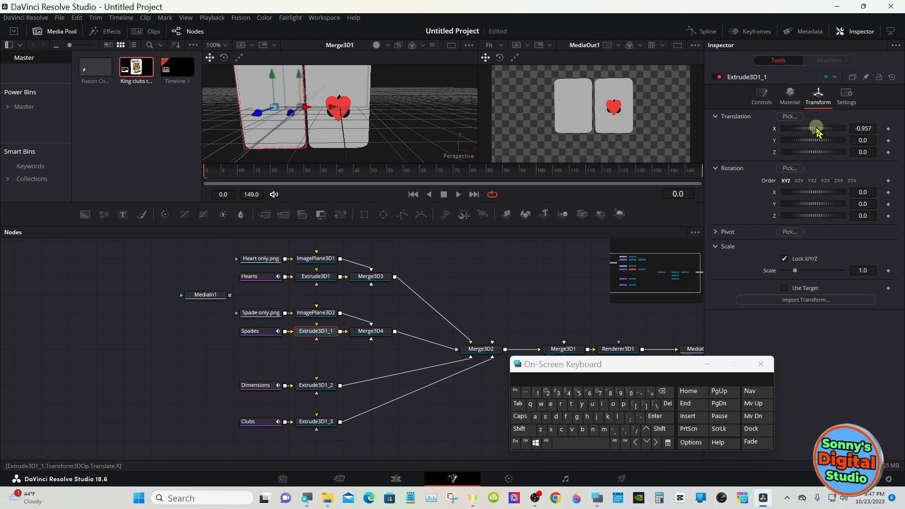
drag(817, 131, 816, 132)
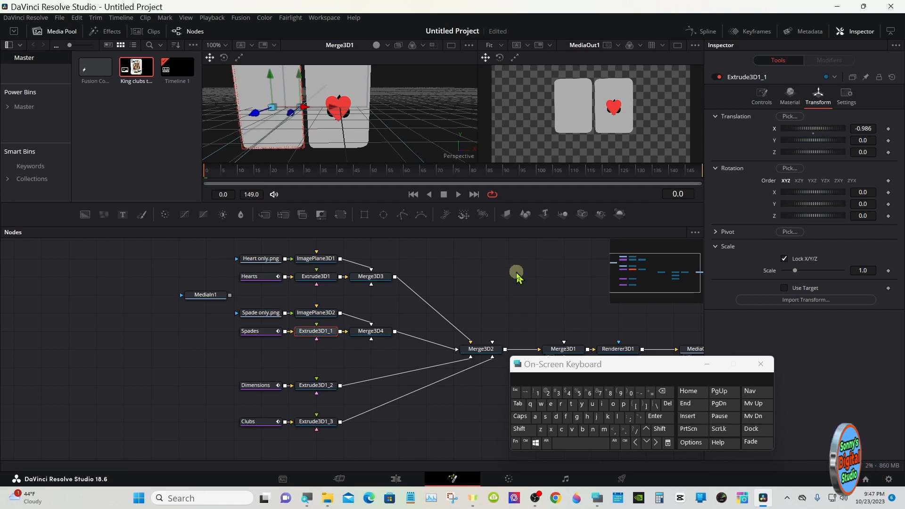
- Set the X translation of the Dimensions extrusion, Extrude3D1_2, to -1.9739, fine-tuning the gap beside the Spades card
mouse_move(509, 226)
mouse_down()
mouse_move(508, 302)
mouse_move(508, 208)
mouse_up()
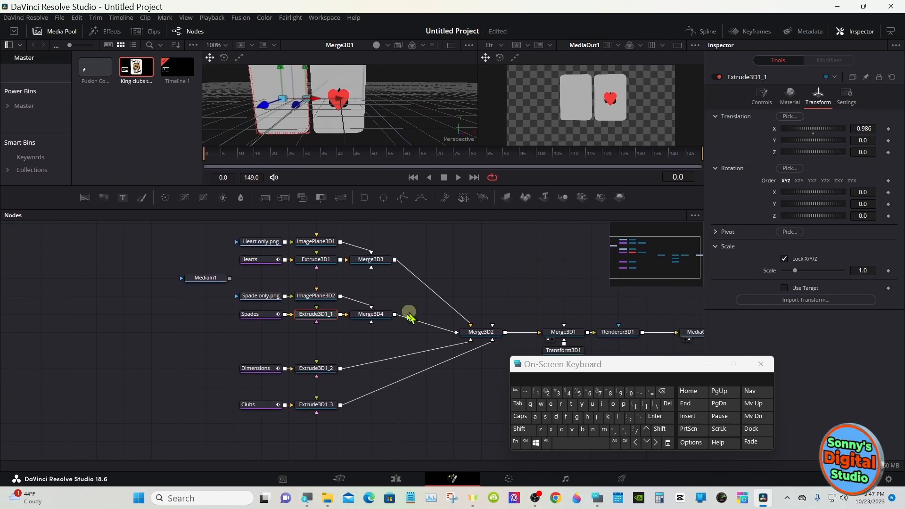
click(324, 369)
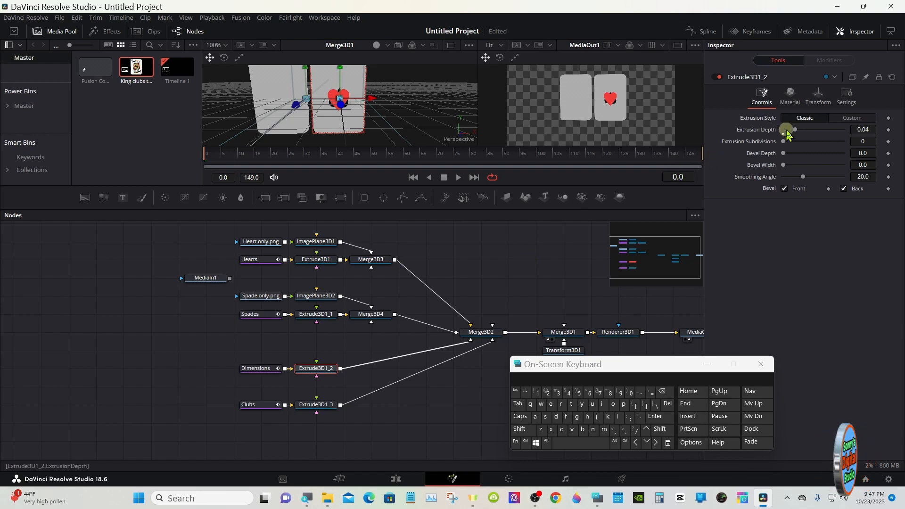
click(817, 103)
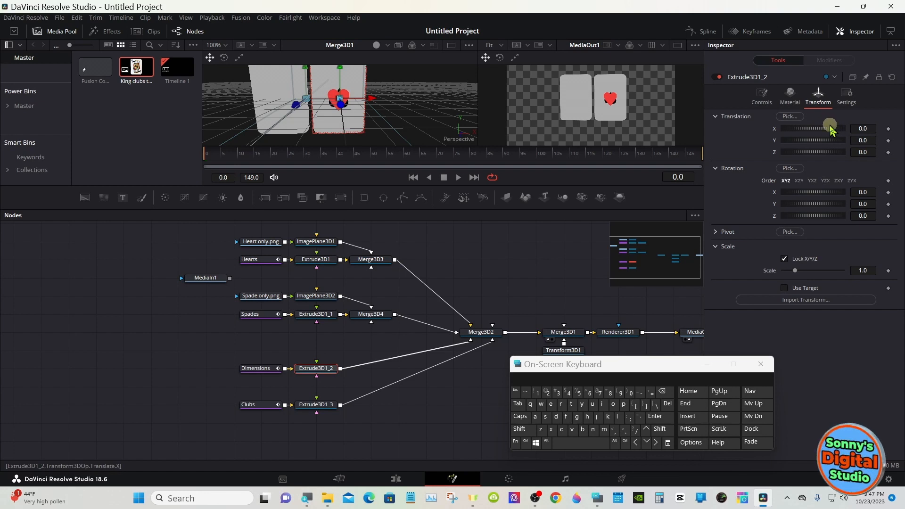
drag(829, 128, 796, 133)
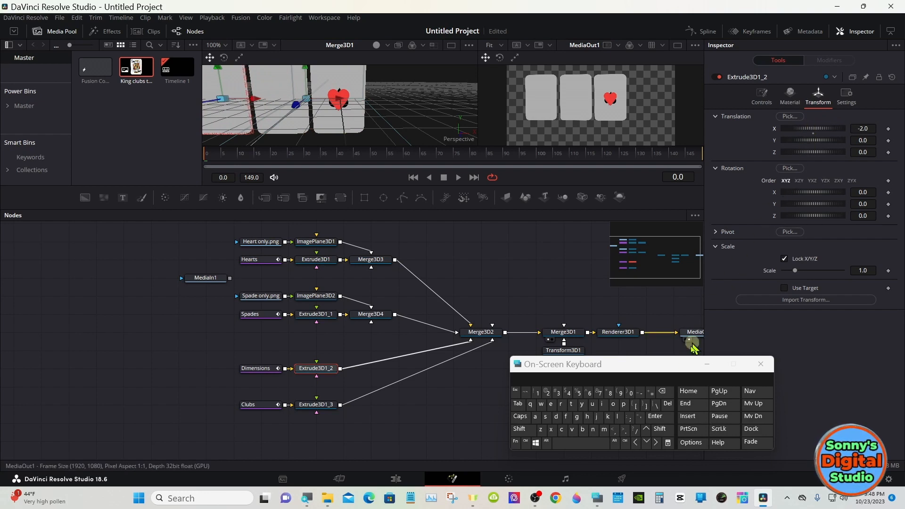
click(626, 441)
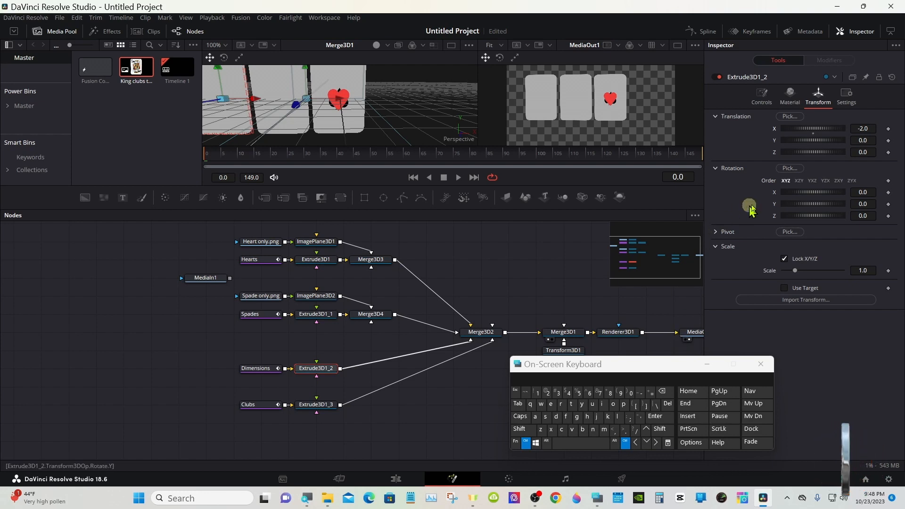
click(862, 126)
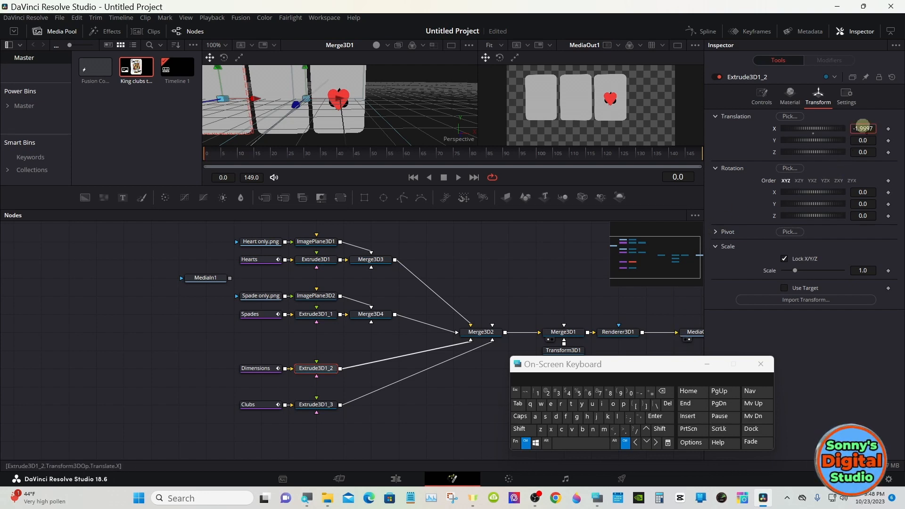
drag(863, 126, 458, 123)
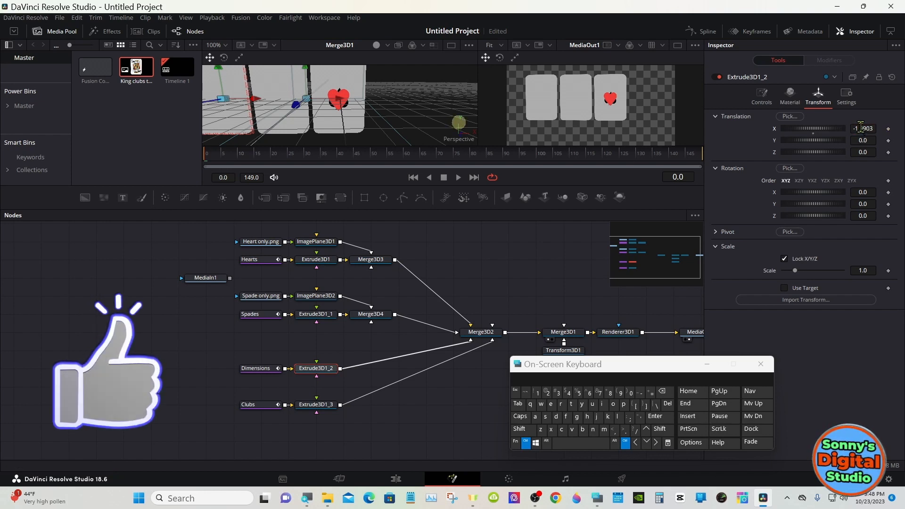
drag(861, 127, 901, 124)
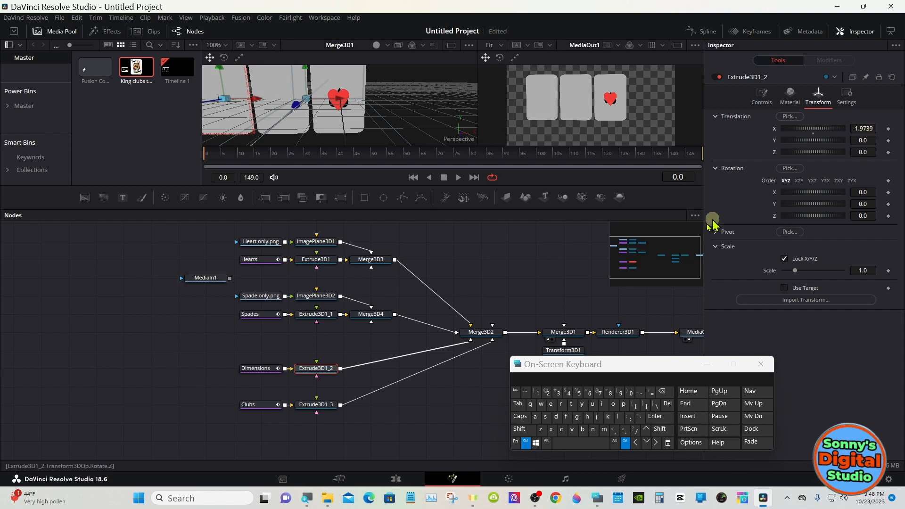
click(527, 443)
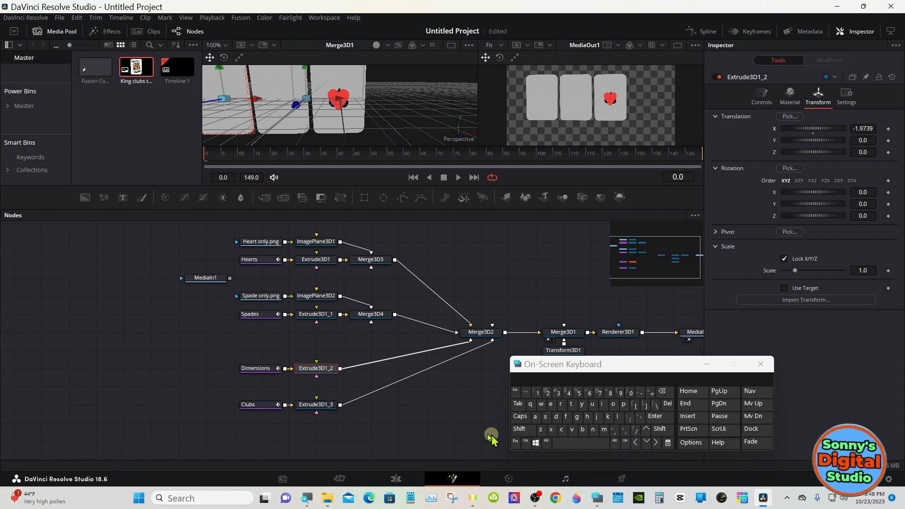
- Set the X translation of the Clubs extrusion, Extrude3D1_3, to 0.986
click(318, 405)
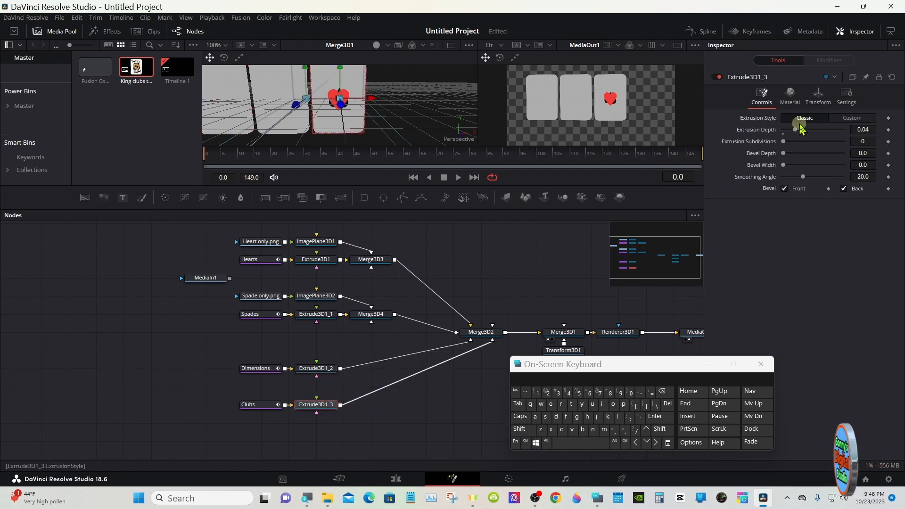
click(818, 99)
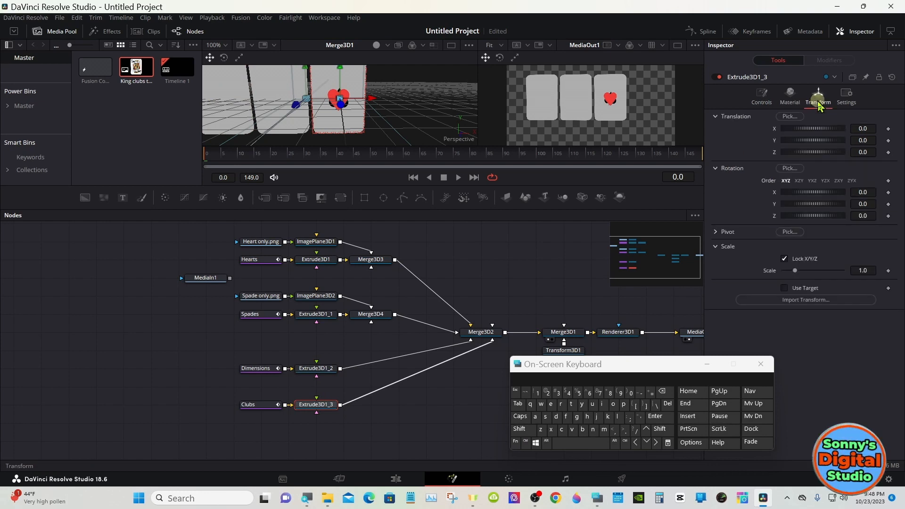
drag(812, 128, 828, 129)
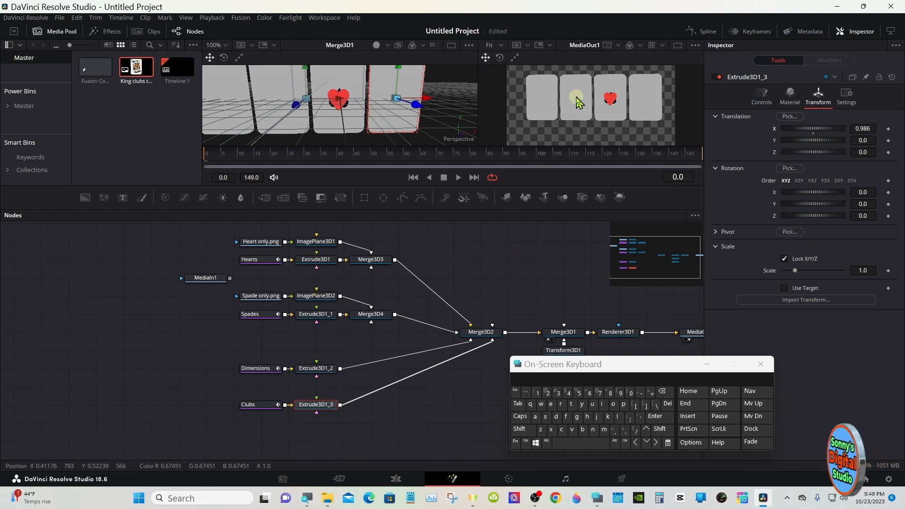
- Set ImagePlane3D2's X translation to -0.993 to place the spade on its card, and its Z rotation to 6.8
click(317, 297)
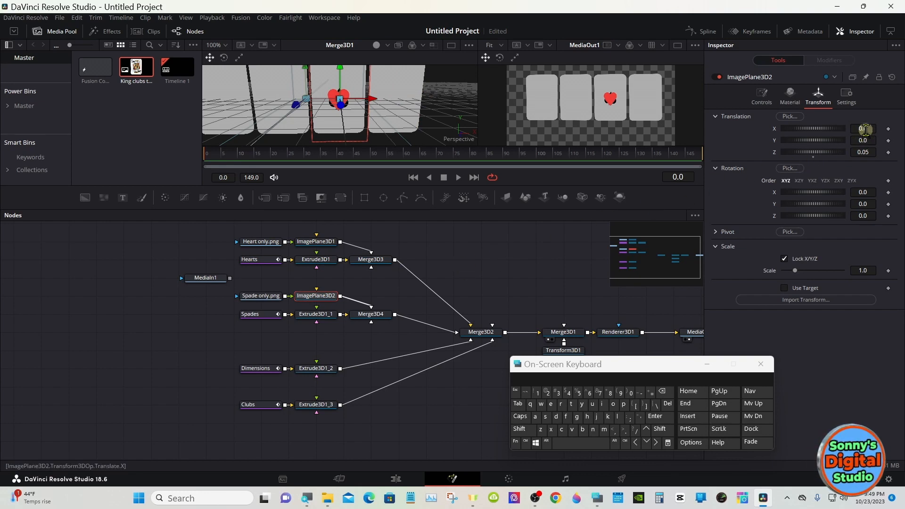
drag(865, 129, 809, 131)
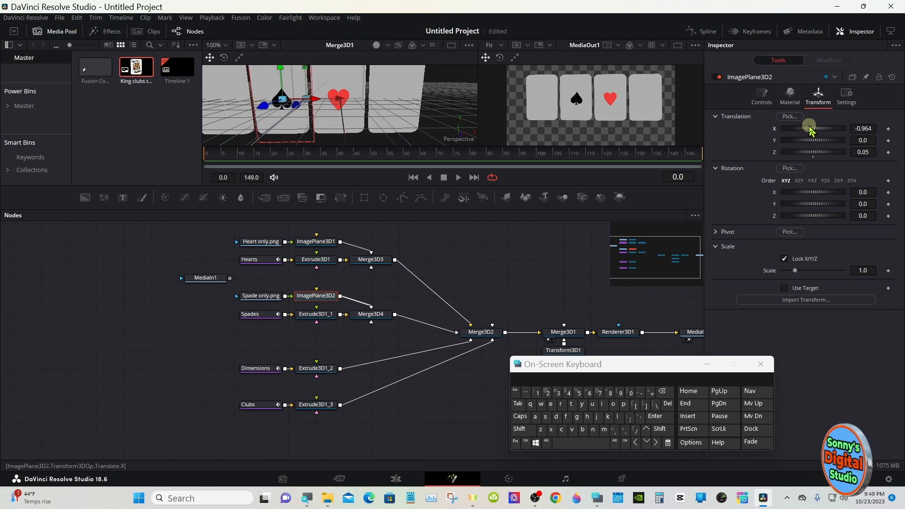
drag(809, 130, 811, 130)
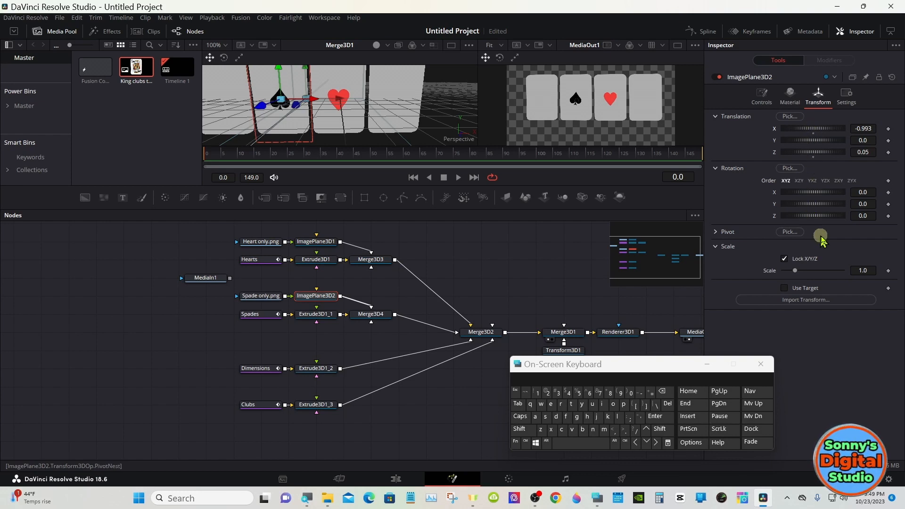
drag(862, 216, 894, 214)
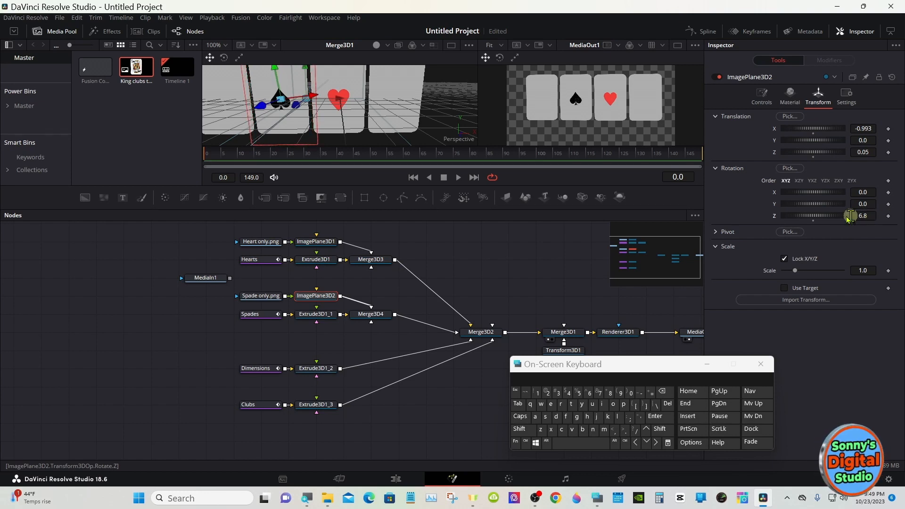
- Set the scale of the heart's image plane, ImagePlane3D1, to 0.94
click(325, 245)
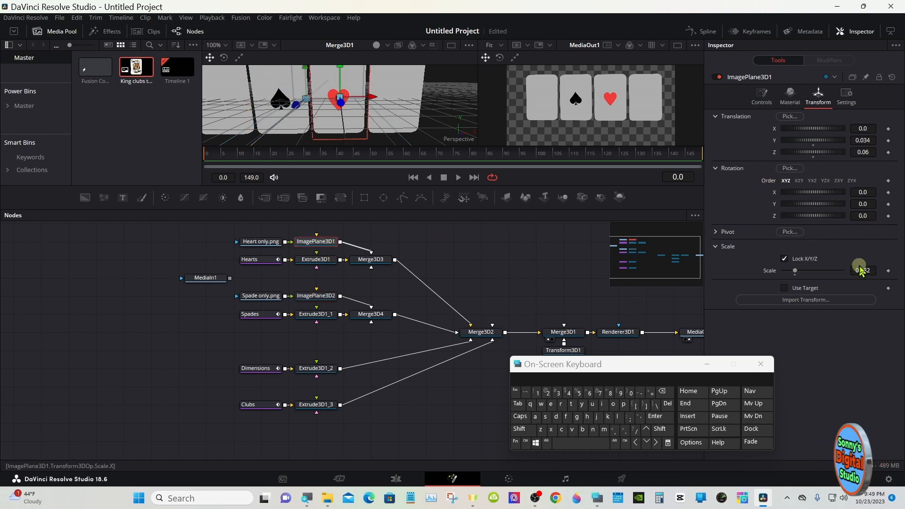
drag(870, 269, 858, 265)
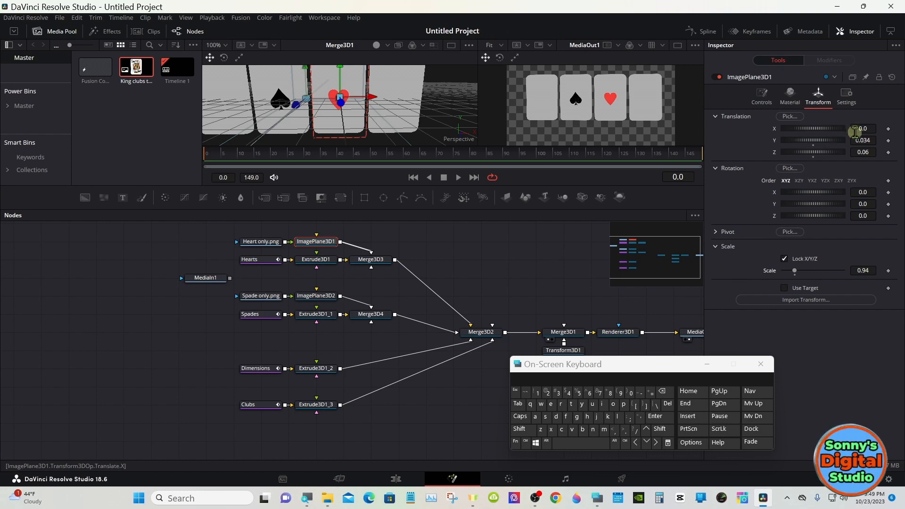
- Raise the heart on its card by setting ImagePlane3D1's Y translation to 0.061
drag(858, 140, 869, 135)
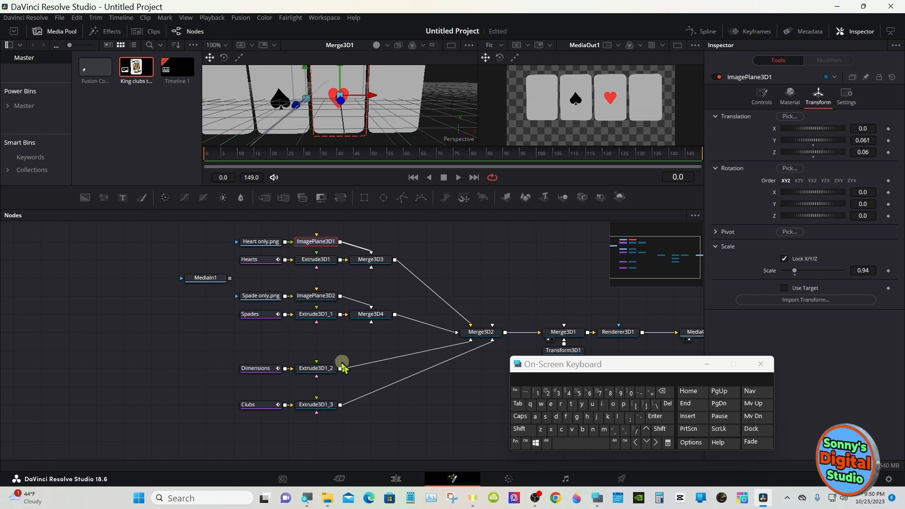
- Add a Loader node for the image "Dimand only .png" and place it directly above the Dimensions node
click(271, 342)
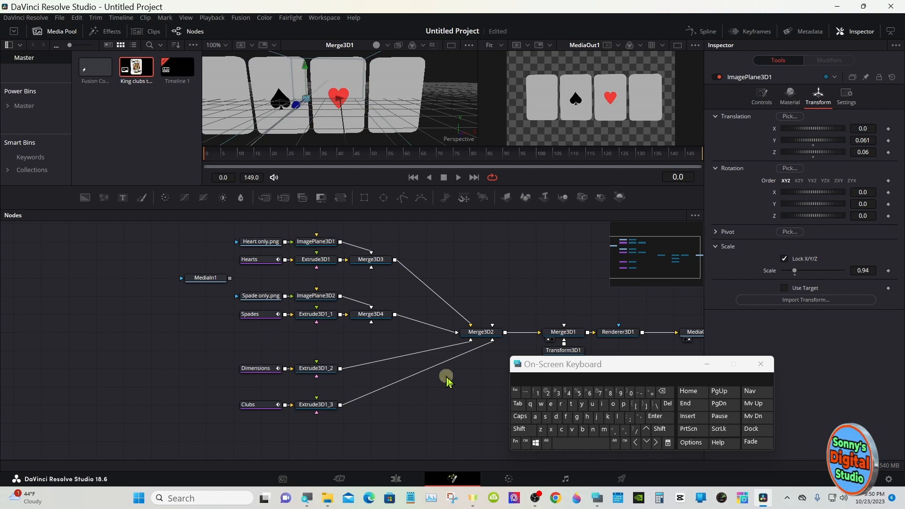
click(521, 430)
click(581, 443)
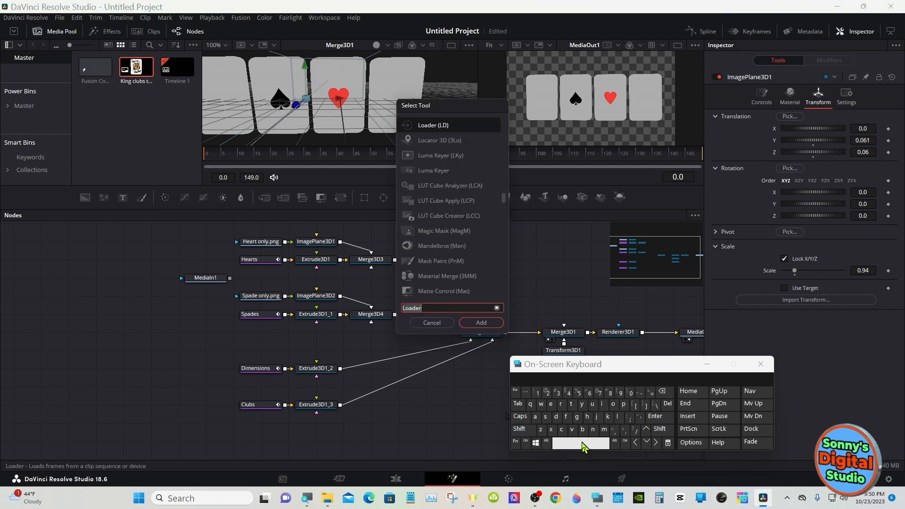
click(496, 324)
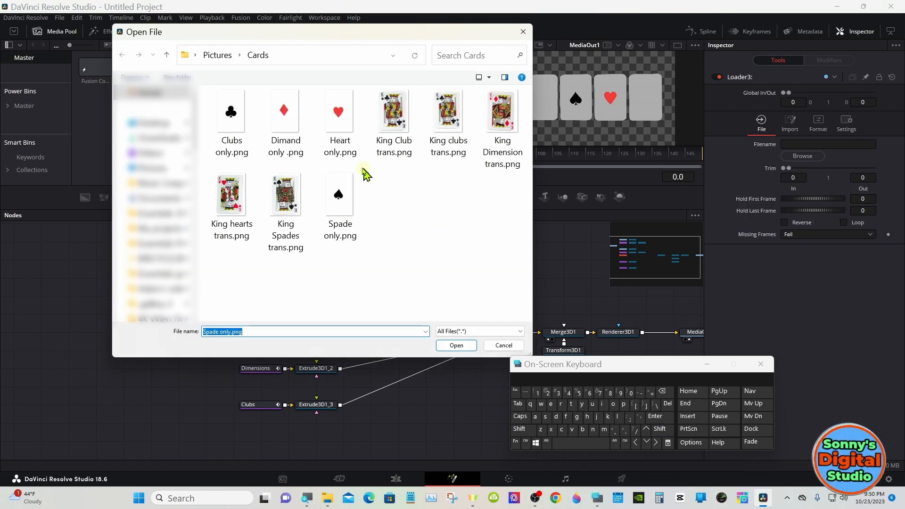
double_click(289, 124)
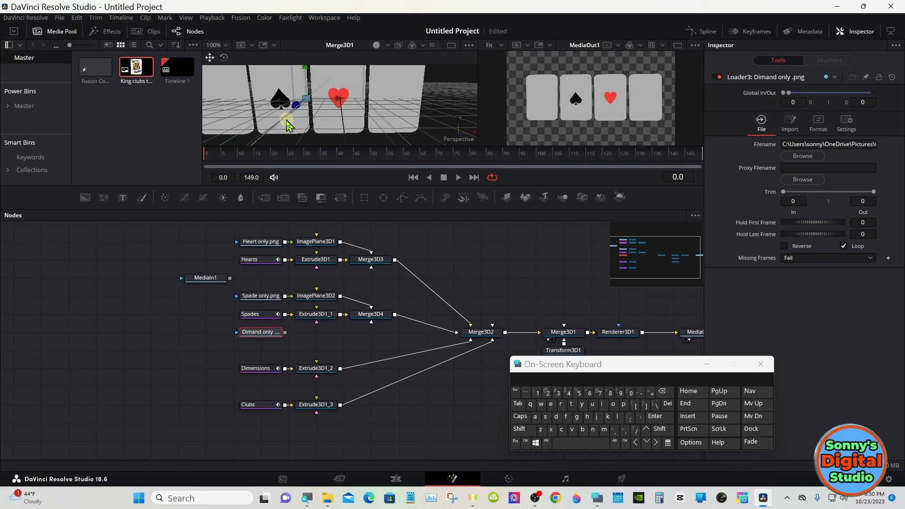
drag(262, 332, 266, 351)
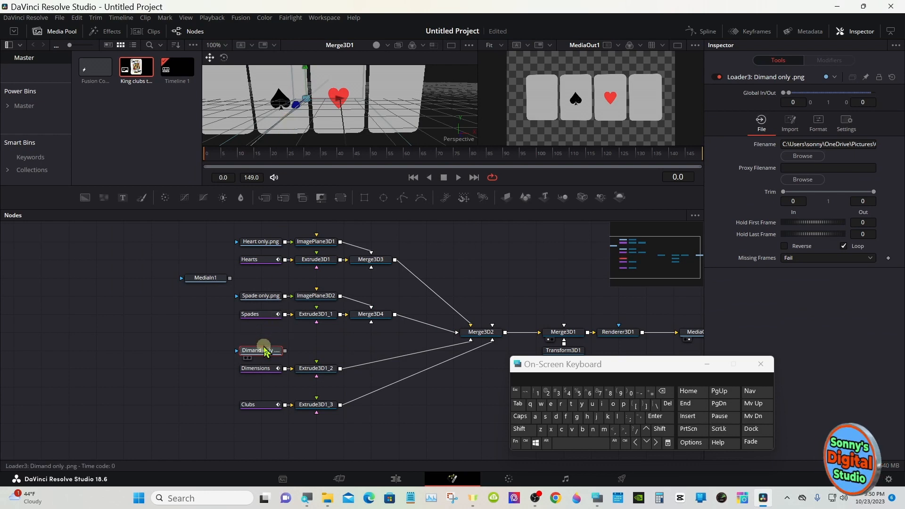
- Attach an Image Plane 3D to the diamond loader and merge it with the Dimensions extrusion, Extrude3D1_2
click(506, 197)
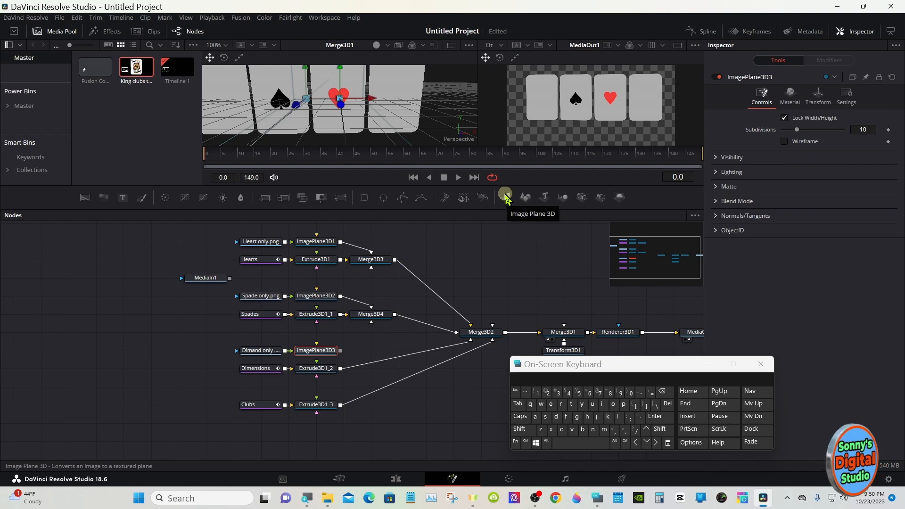
drag(340, 350, 342, 368)
- Set the diamond image plane's Z translation to 0.05 and X translation to -1.951 to place it on its card
click(319, 353)
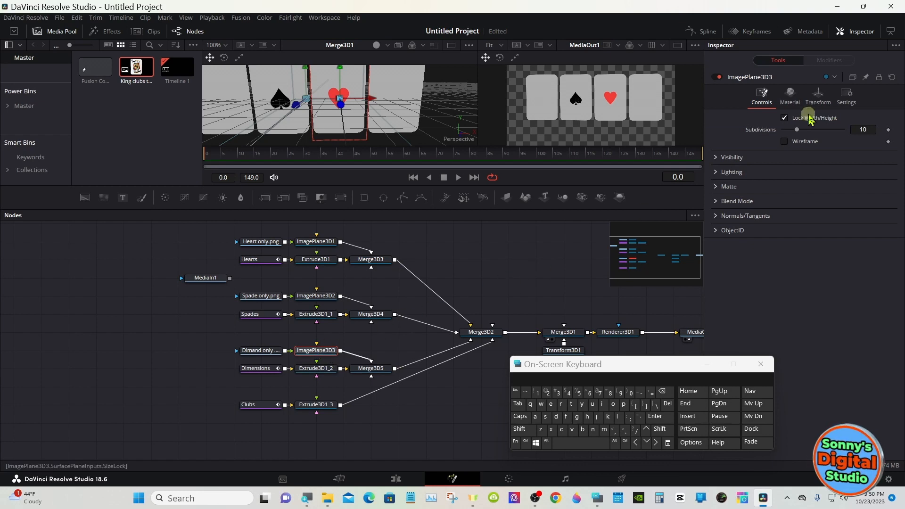
click(818, 95)
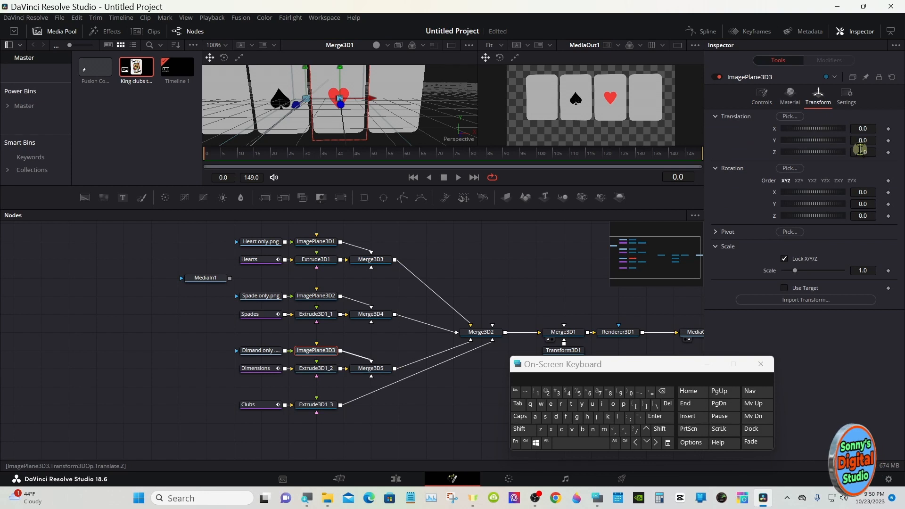
drag(863, 152, 813, 131)
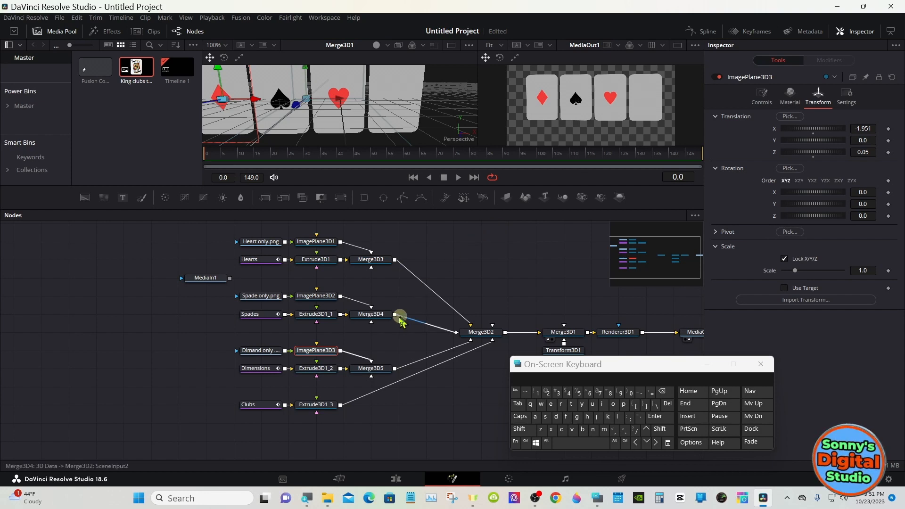
- Shift the Clubs and Extrude3D1_3 nodes down and add a Loader node for "Clubs only.png" above them
click(264, 390)
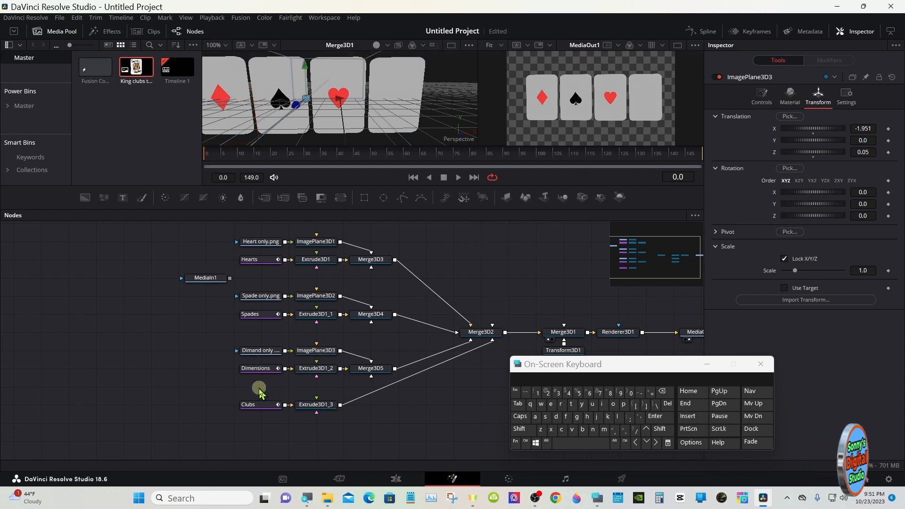
drag(259, 392, 314, 420)
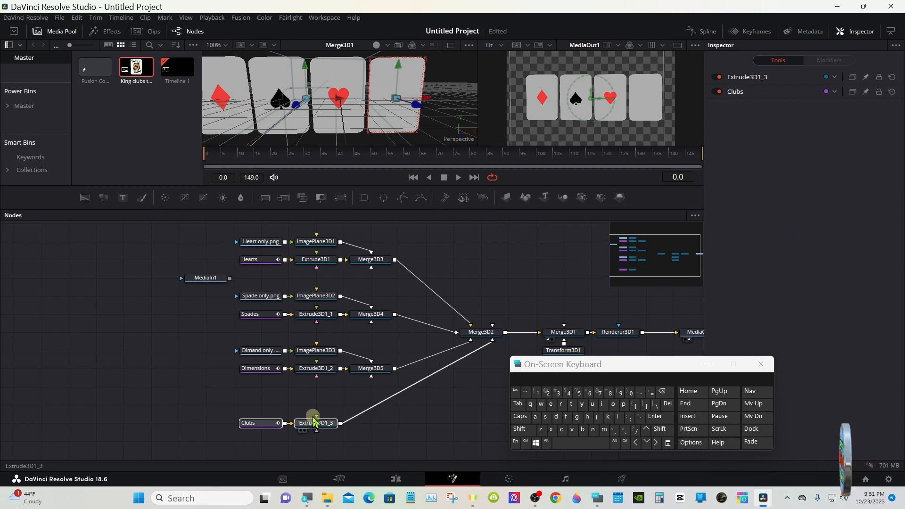
click(266, 402)
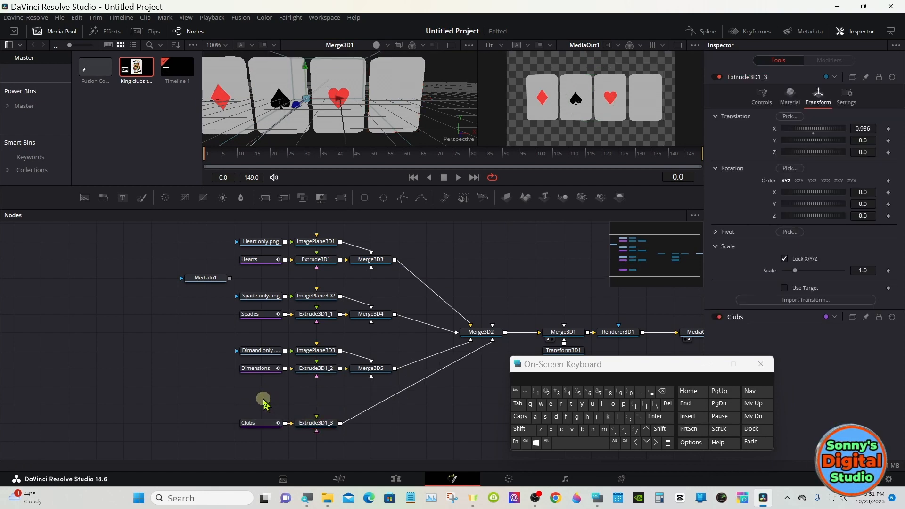
click(519, 429)
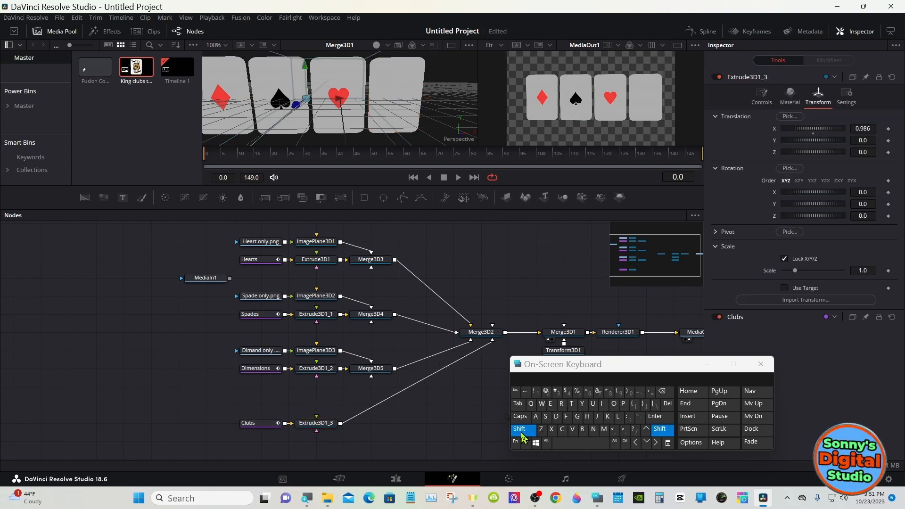
click(573, 443)
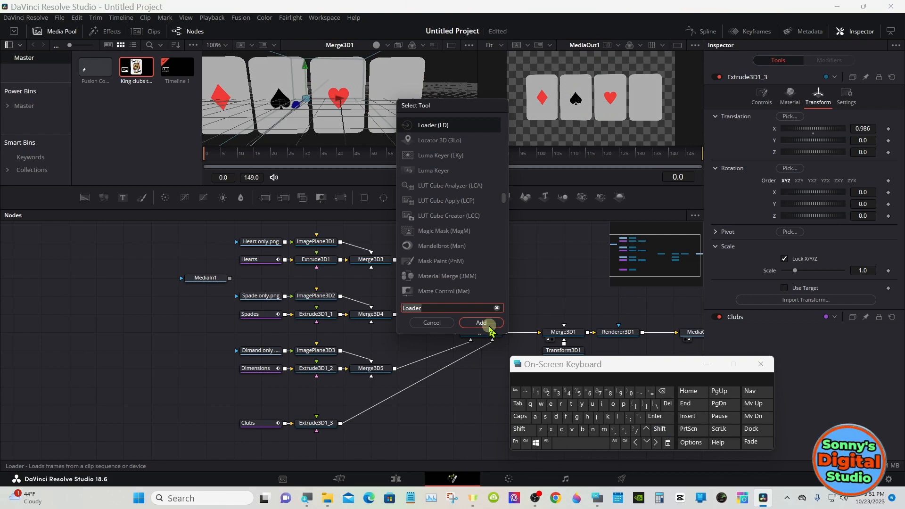
click(481, 323)
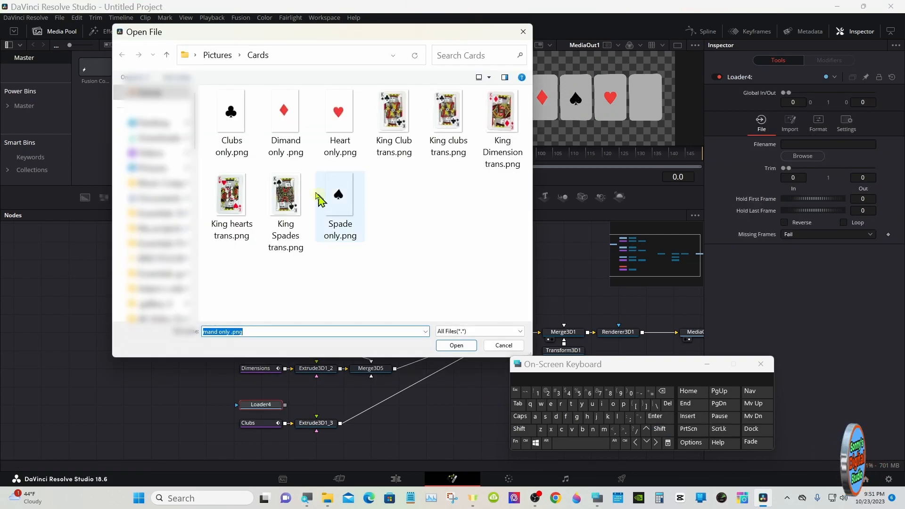
double_click(244, 120)
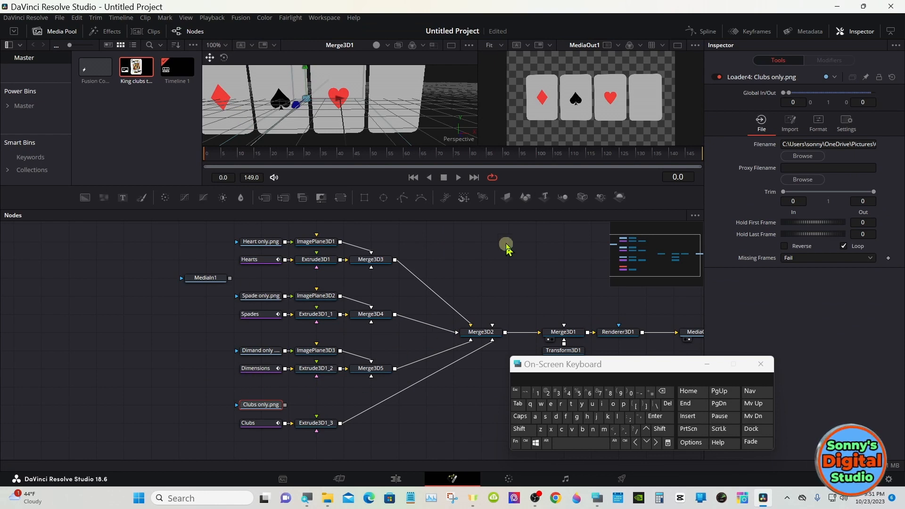
- Attach an Image Plane 3D to the Clubs only.png loader and merge it with Extrude3D1_3
click(508, 201)
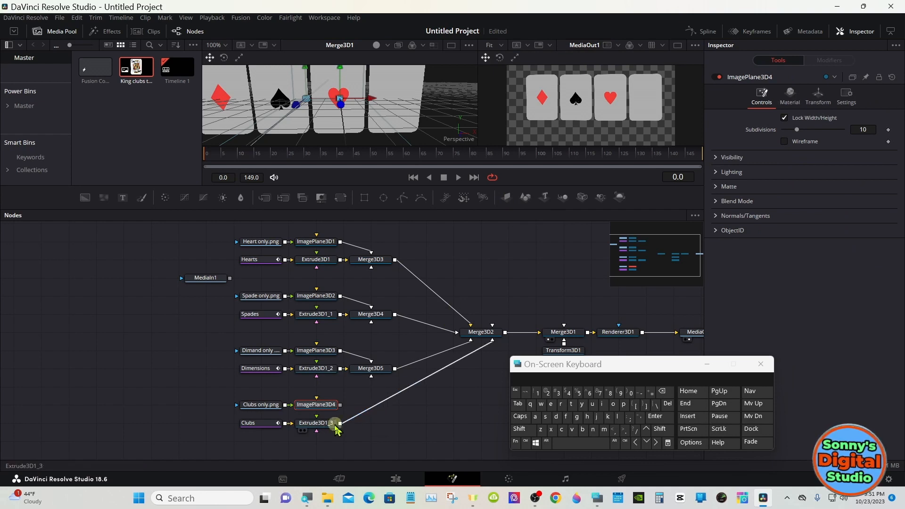
drag(337, 408, 361, 428)
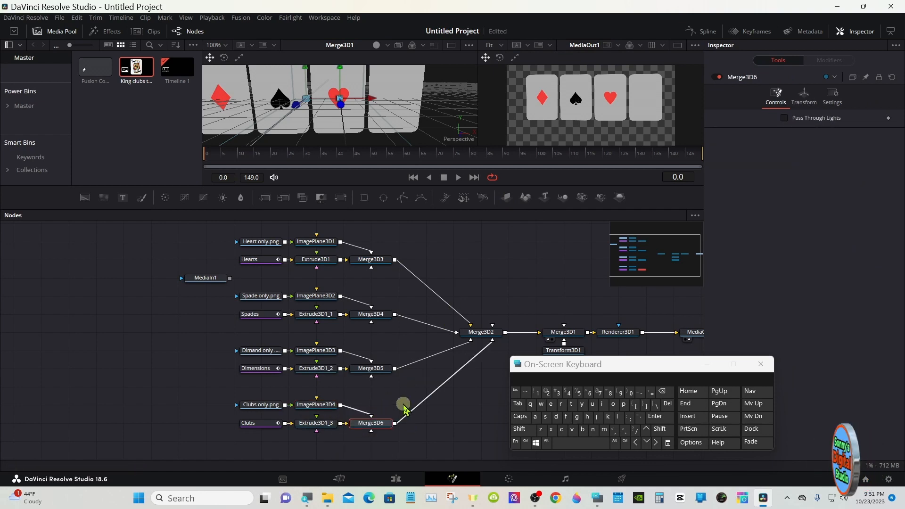
- Place the club on its card by setting ImagePlane3D4's translation to X 0.953, Y 0.027 and Z 0.05
click(307, 405)
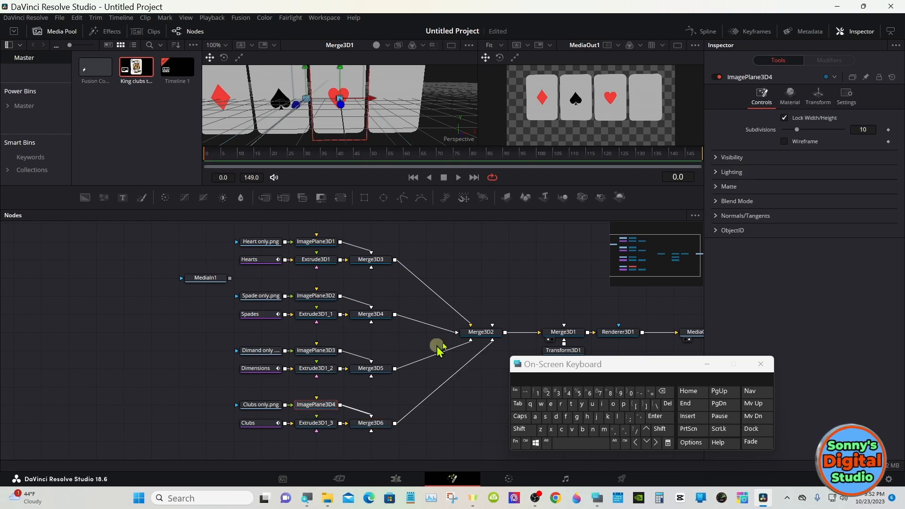
click(818, 107)
double_click(861, 151)
text(0.05)
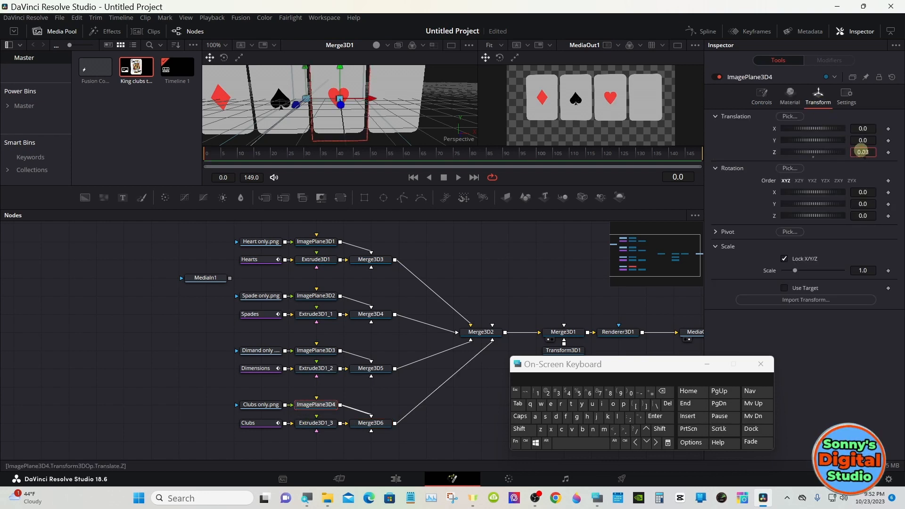
key(Return)
drag(818, 128, 869, 139)
- Scale the club's image plane to 0.897 and set its Y translation to 0.042
mouse_move(862, 270)
mouse_down()
mouse_move(840, 256)
mouse_move(862, 266)
mouse_up()
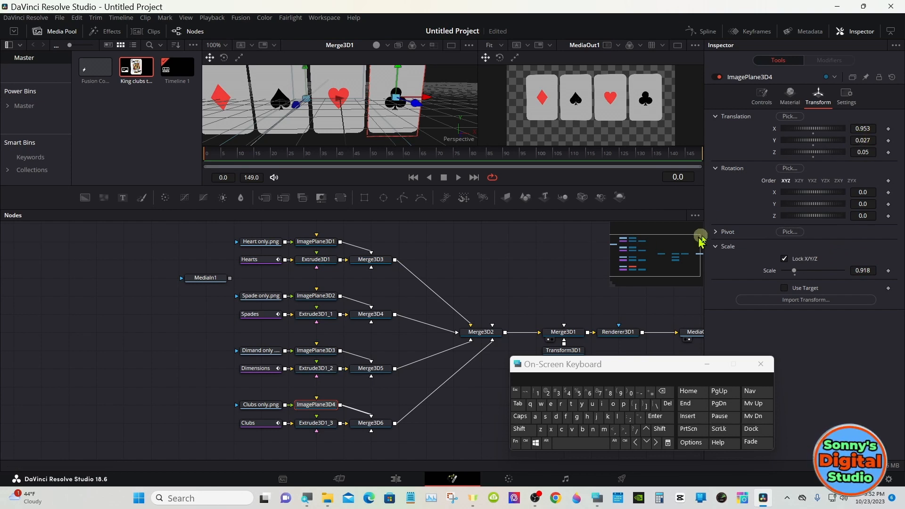
drag(857, 140, 864, 140)
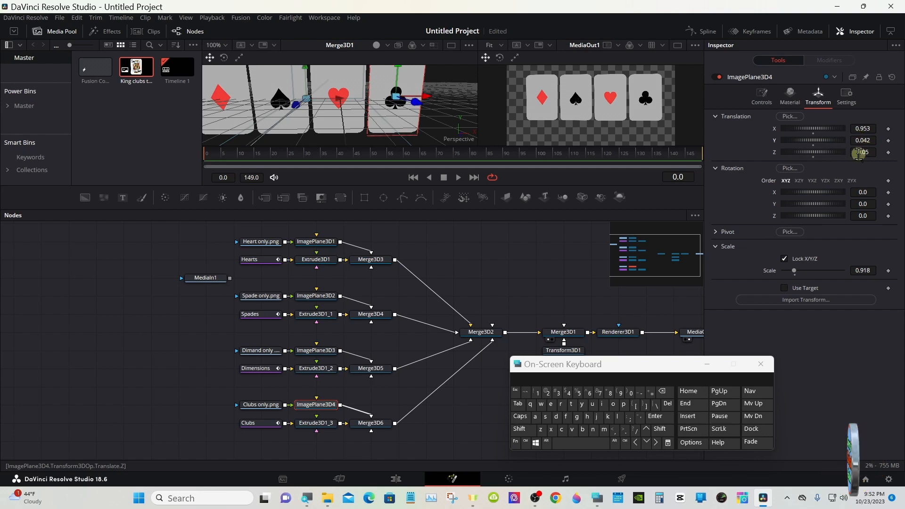
drag(861, 270, 855, 267)
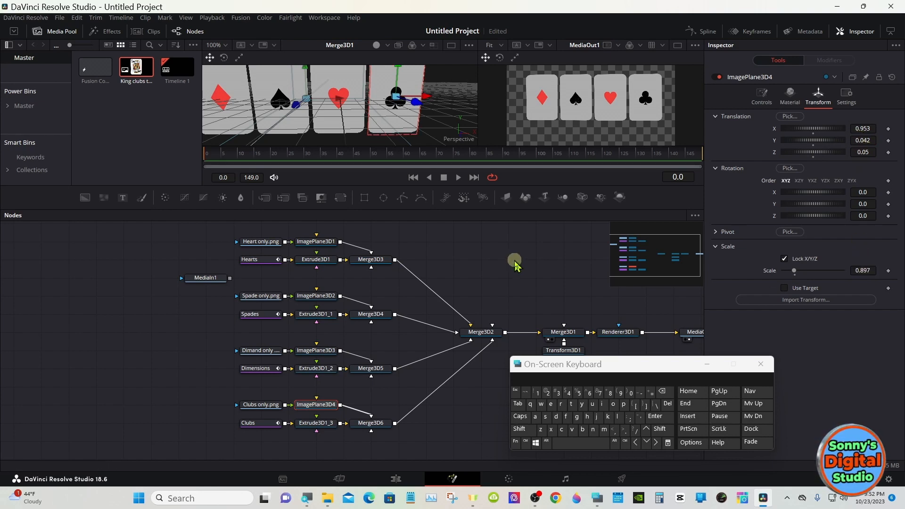
click(515, 266)
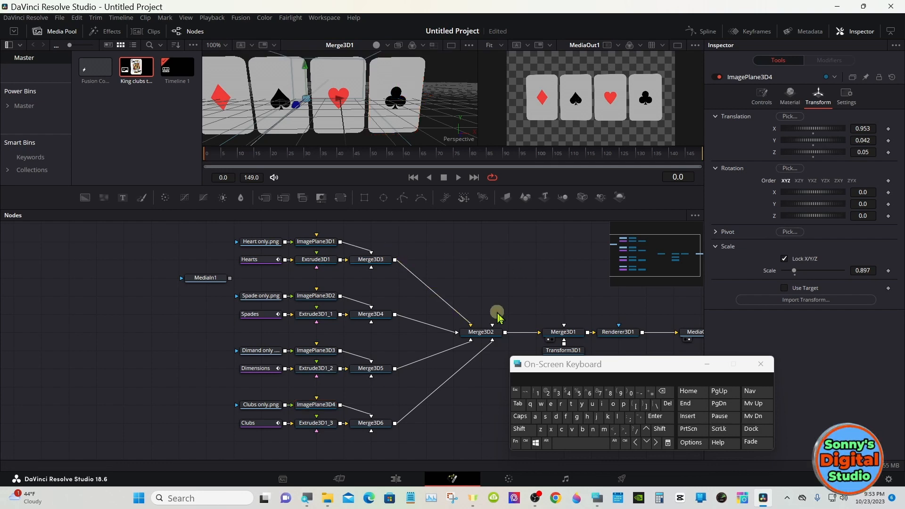
- Set Transform3D1's Y rotation to 169.6 to swing the camera round to the backs of the cards
drag(569, 366, 579, 385)
click(563, 350)
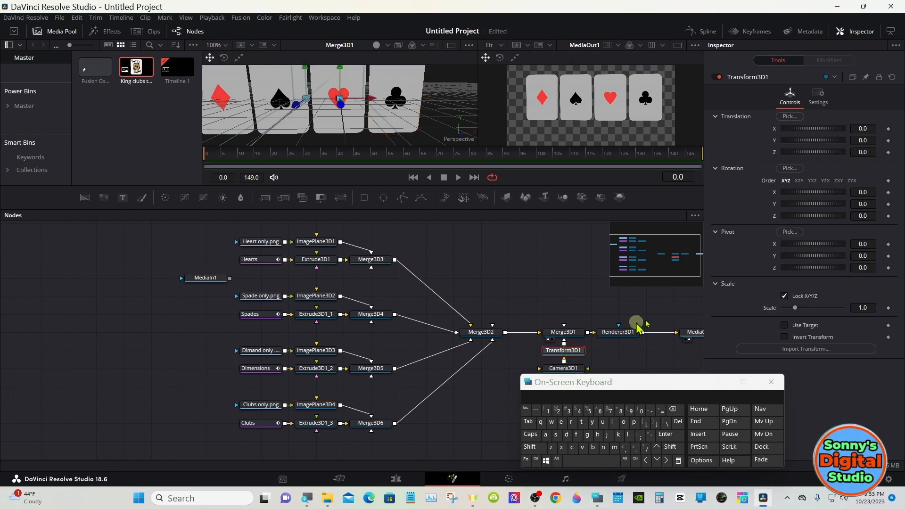
drag(805, 203, 841, 188)
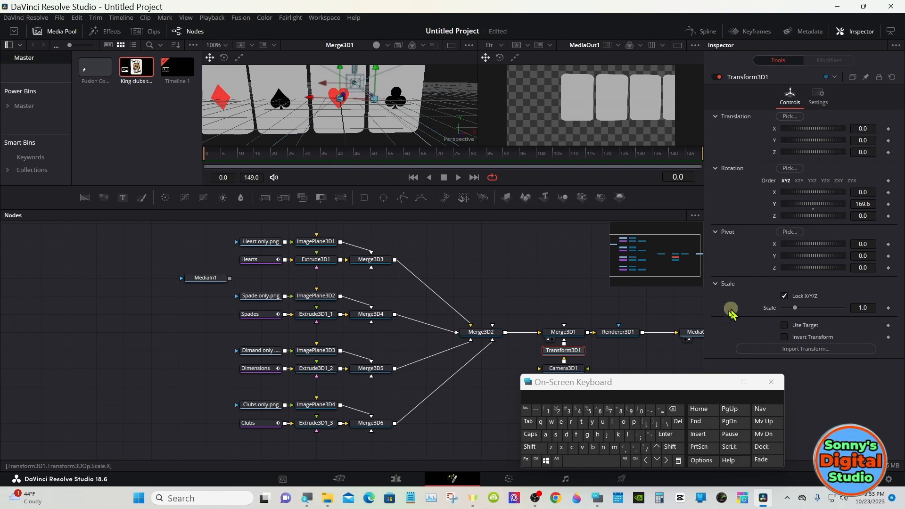
- Set Camera3D1's target X to 0.582 to centre the row of cards in the rendered view
click(574, 371)
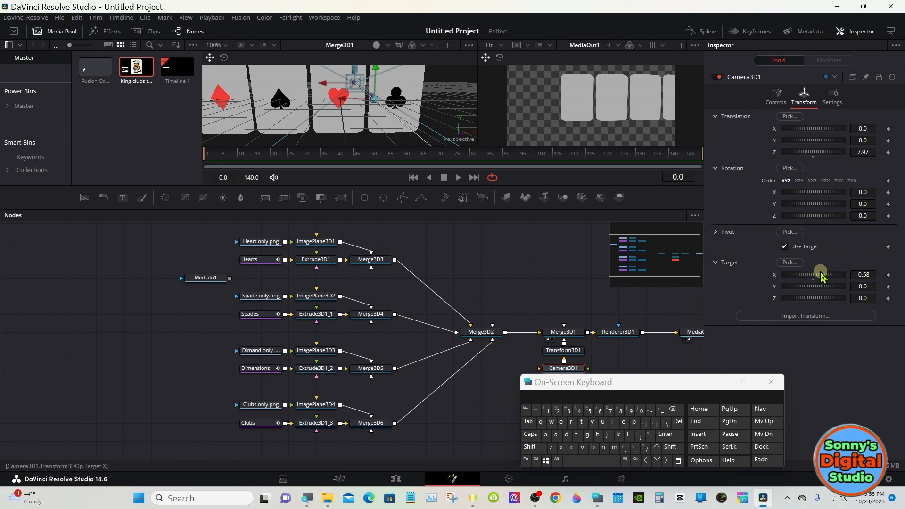
drag(820, 275, 824, 269)
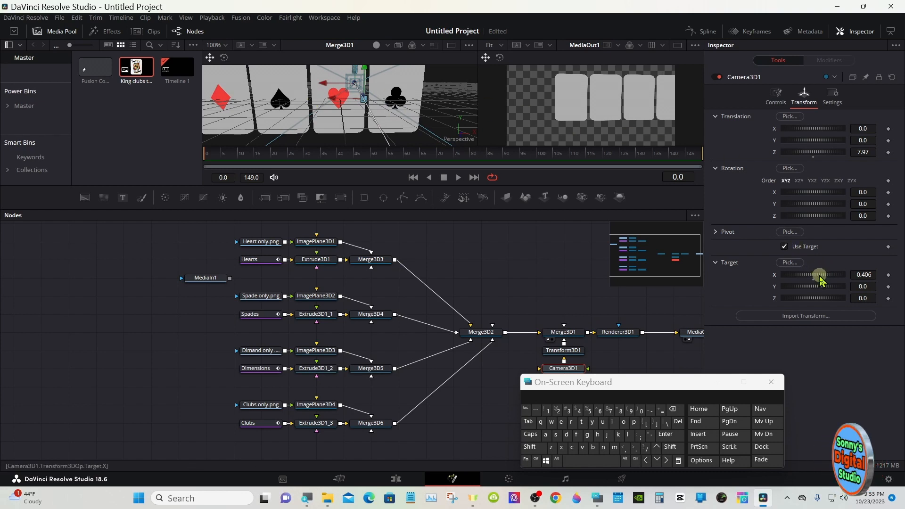
drag(821, 276, 847, 264)
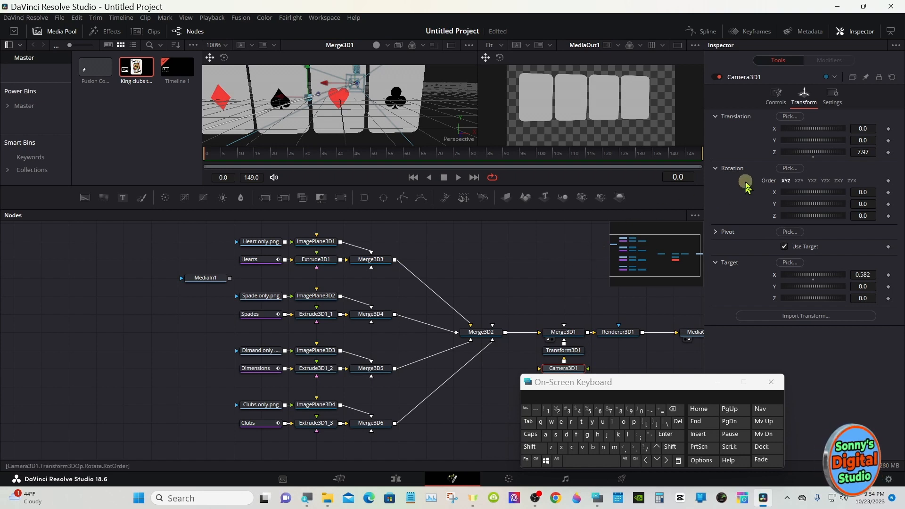
- Set Transform3D1's Y rotation to 331.3 to bring the camera back to the card fronts at an angle
click(571, 354)
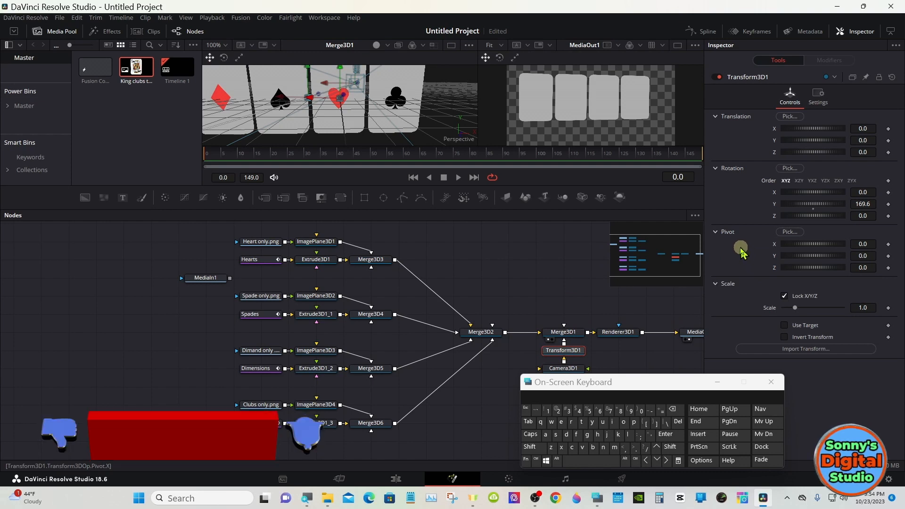
click(717, 232)
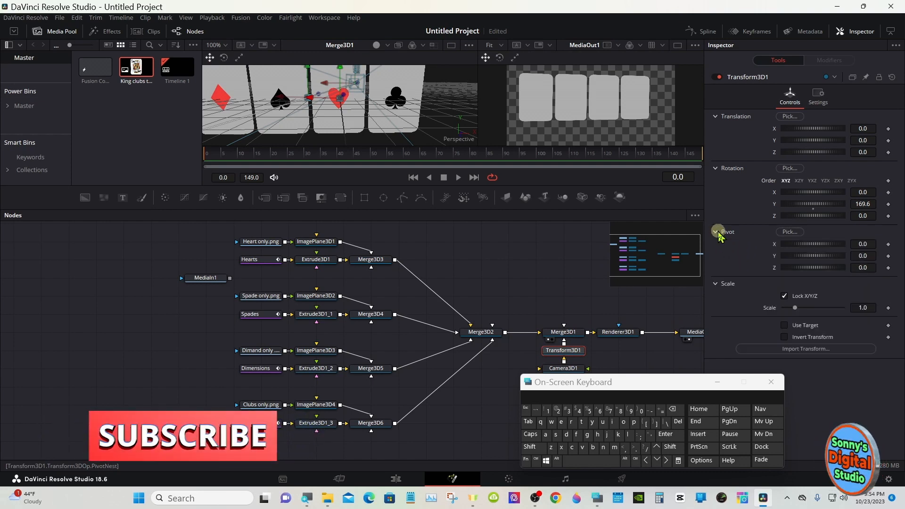
drag(819, 203, 841, 106)
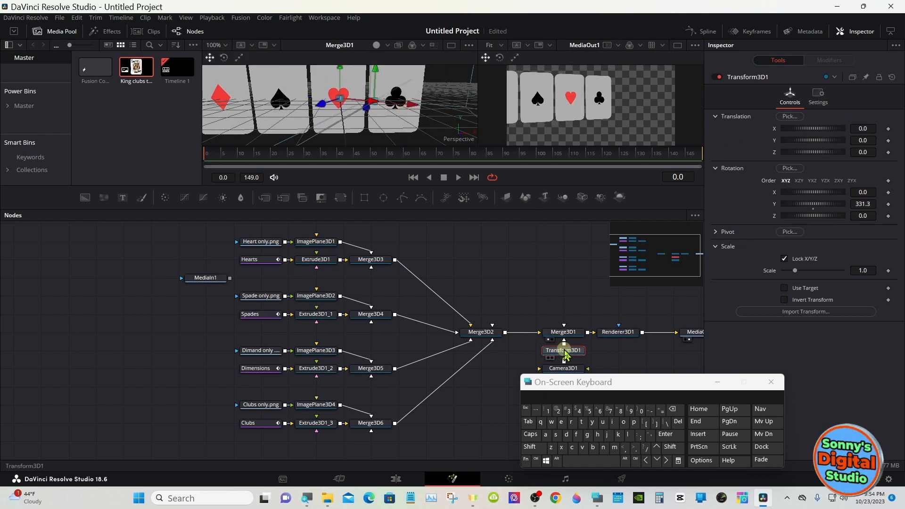
- Set the X pivot of Transform3D1 to -0.522
click(716, 232)
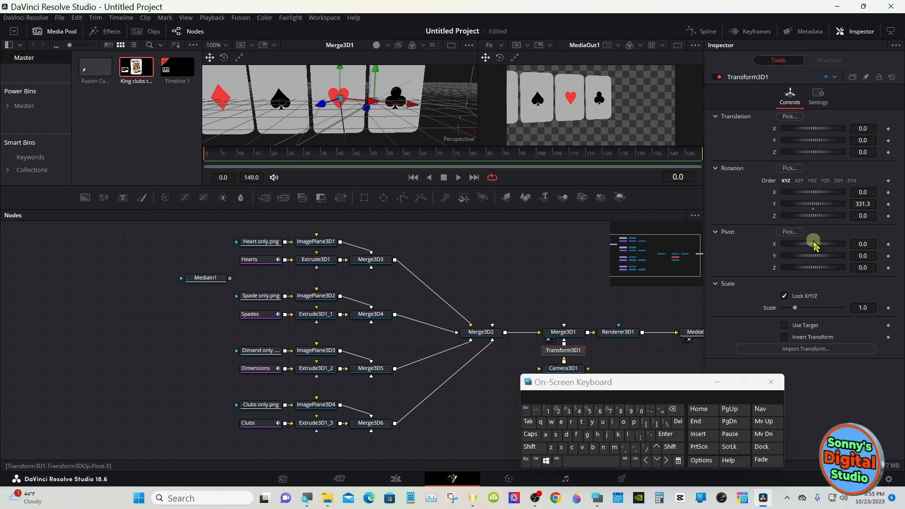
drag(814, 245, 807, 203)
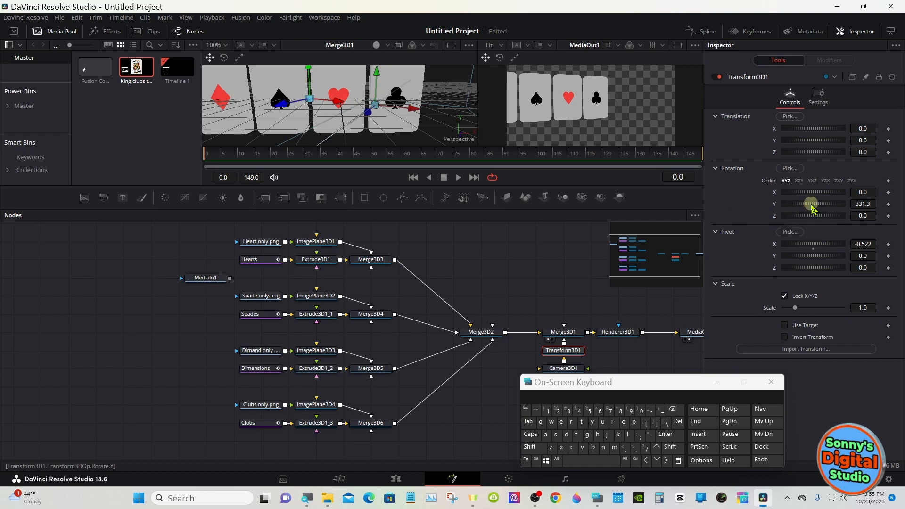
- Set Transform3D1's X pivot to -0.551 and Camera3D1's target X to -0.548 to bring all four cards into the render
drag(814, 244, 815, 242)
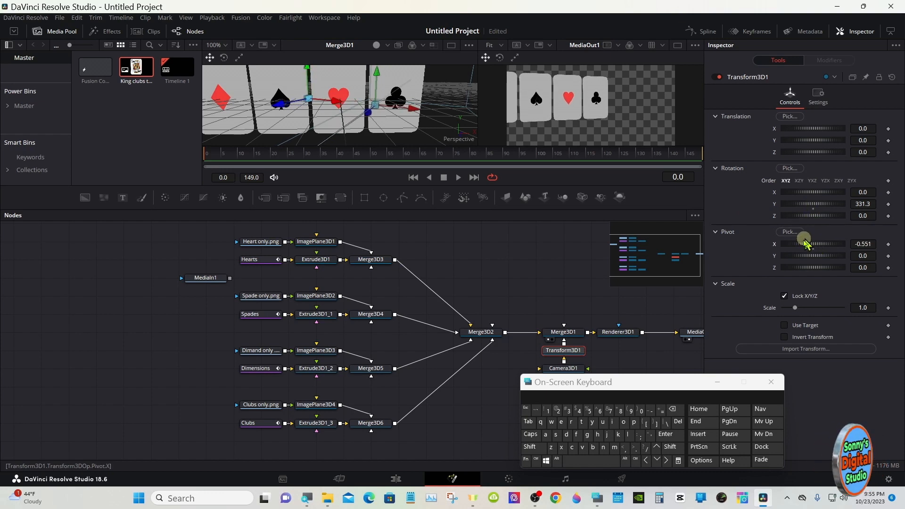
click(574, 368)
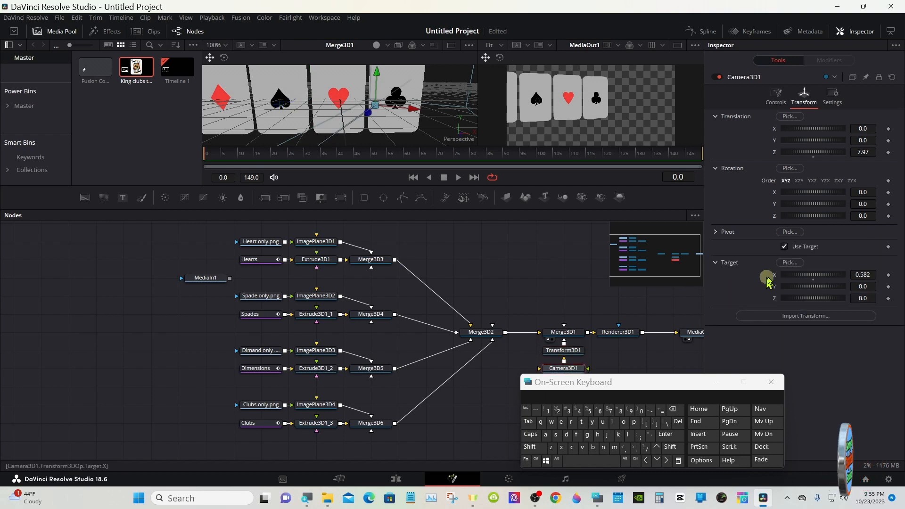
drag(810, 274, 815, 274)
drag(811, 271, 800, 256)
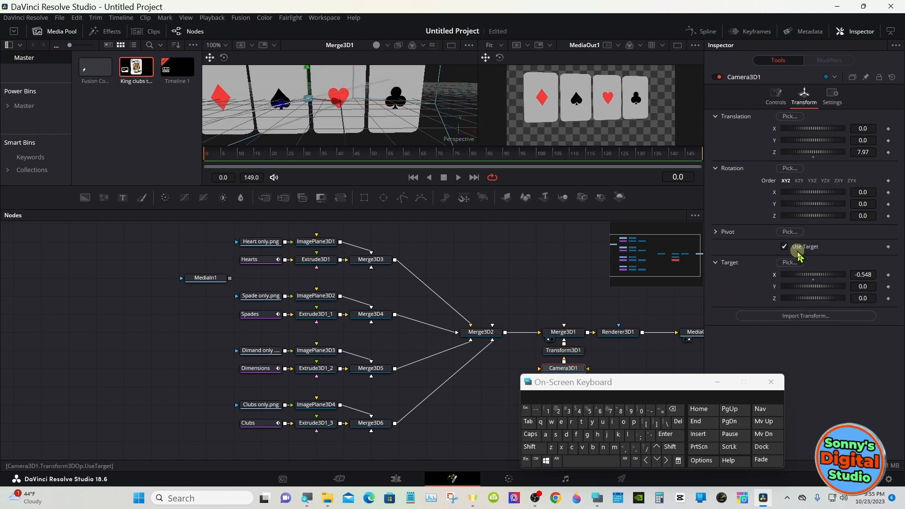
- Set Transform3D1's Y rotation to 354.8 and Camera3D1's Z translation to 10.0 to frame the cards nearly head-on
click(575, 351)
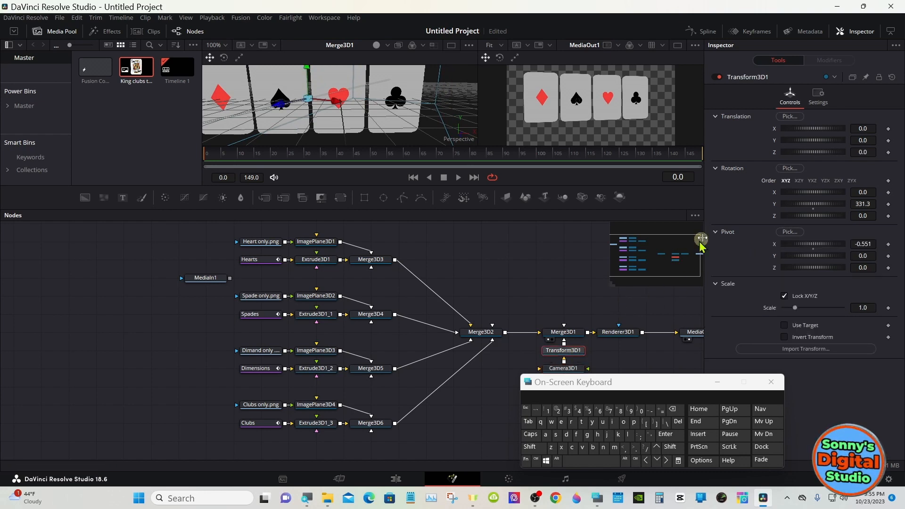
mouse_move(814, 206)
mouse_down()
mouse_move(848, 197)
mouse_move(818, 194)
mouse_up()
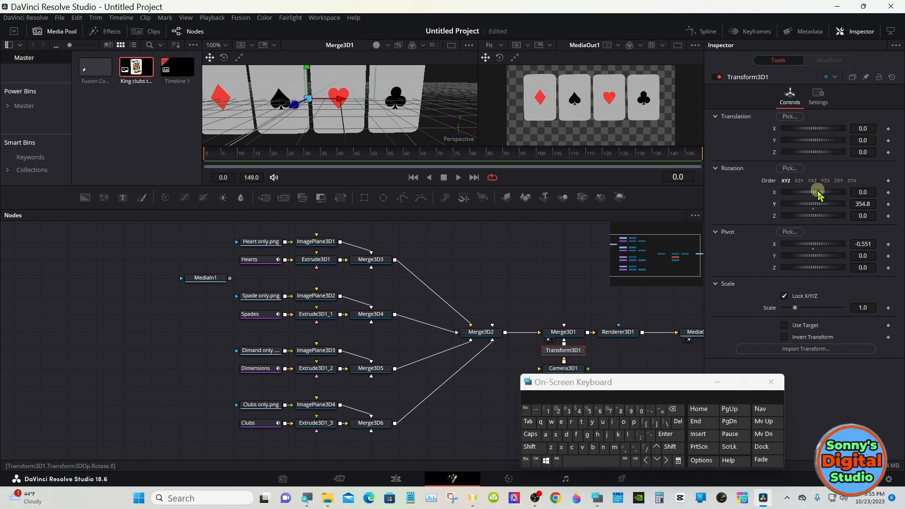
click(559, 370)
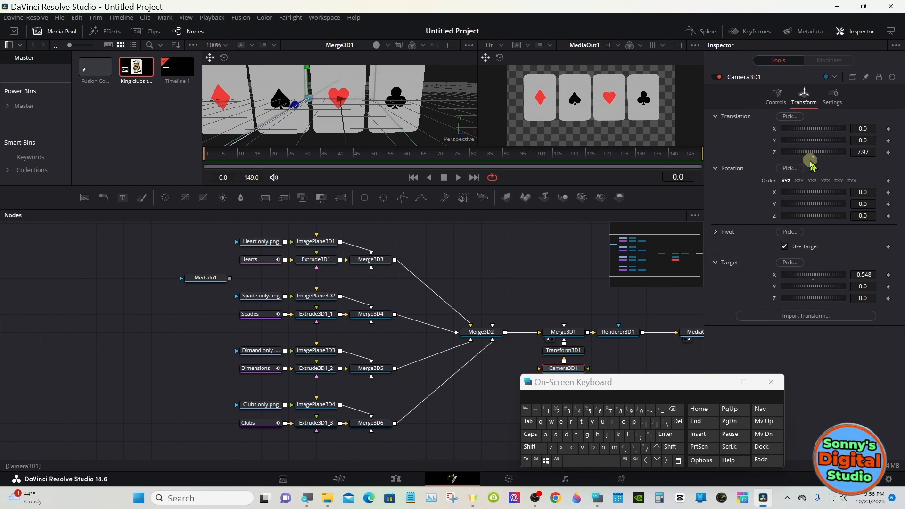
drag(809, 152, 816, 155)
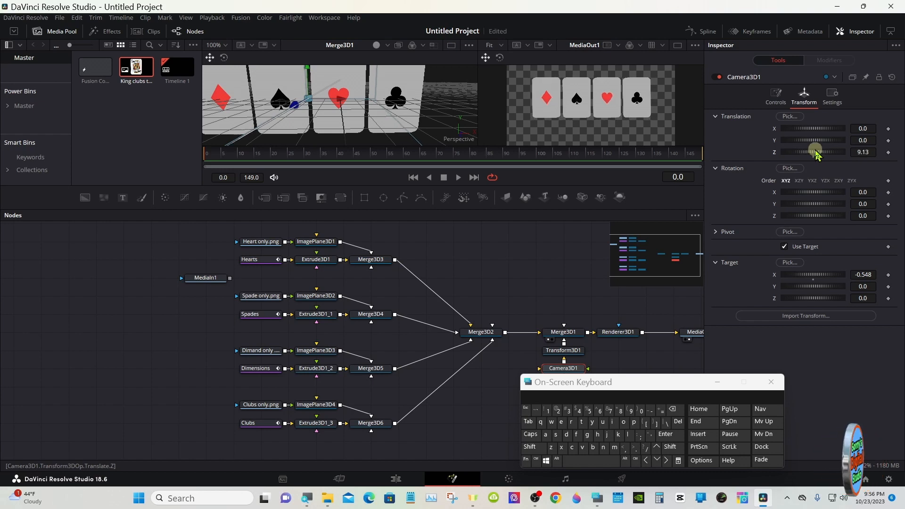
drag(817, 155, 820, 156)
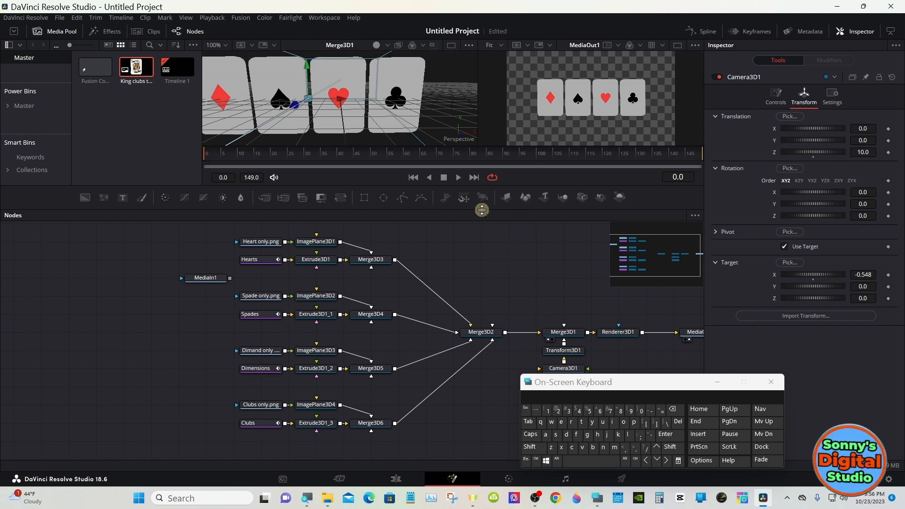
- Enlarge the viewer area above the node graph and scale the Merge3D1 perspective view to fit
drag(481, 209, 481, 273)
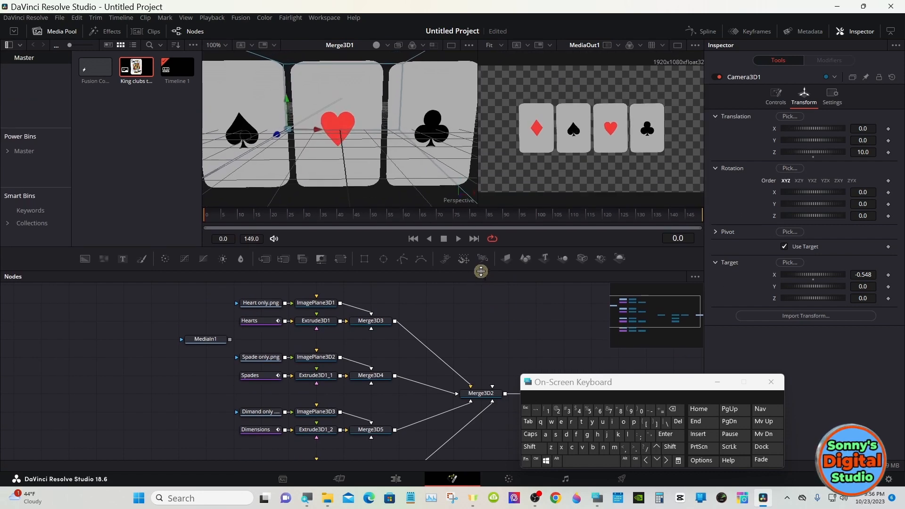
right_click(401, 125)
mouse_move(448, 129)
click(507, 129)
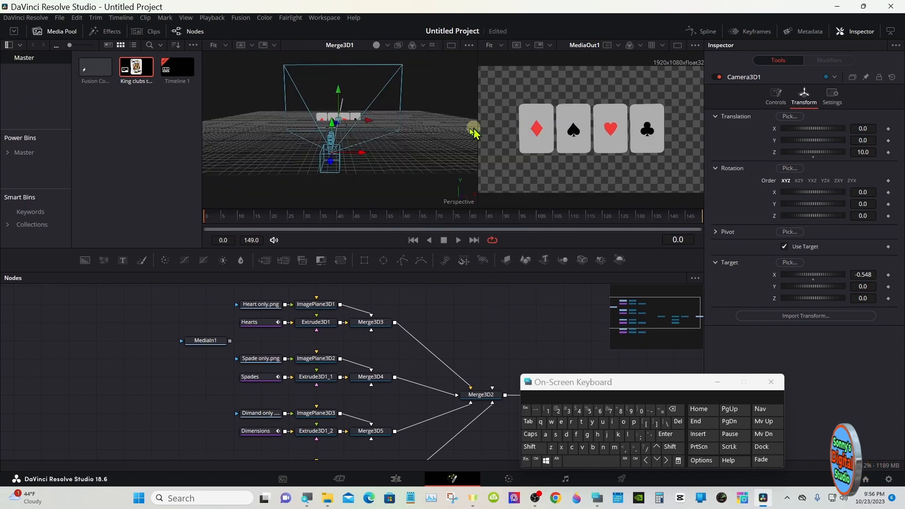
right_click(394, 132)
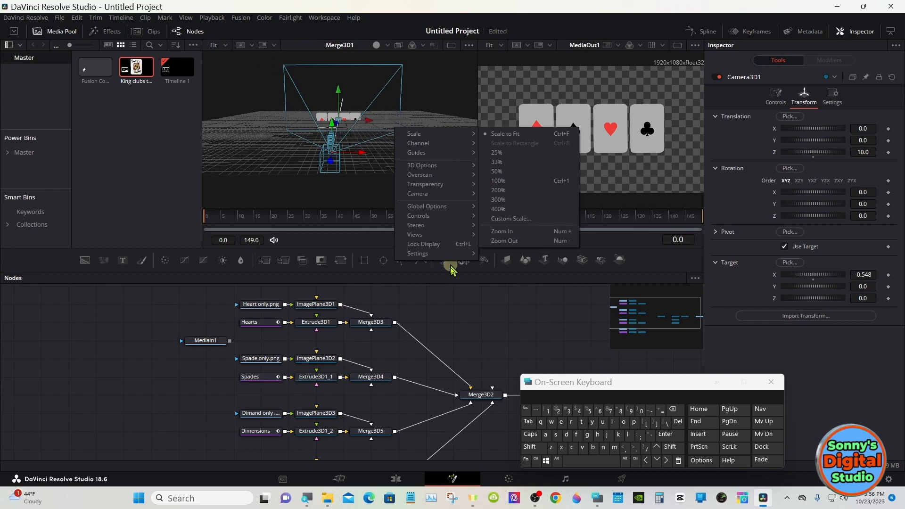
click(460, 297)
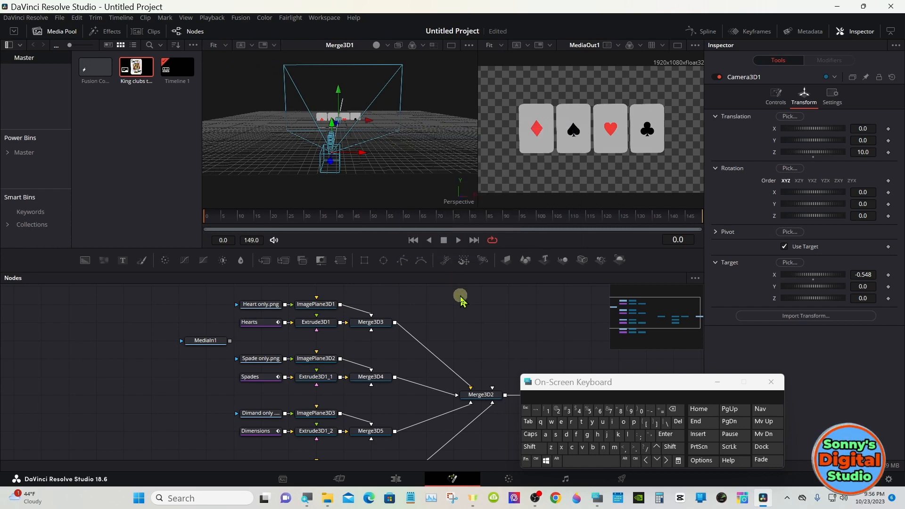
drag(515, 273, 515, 256)
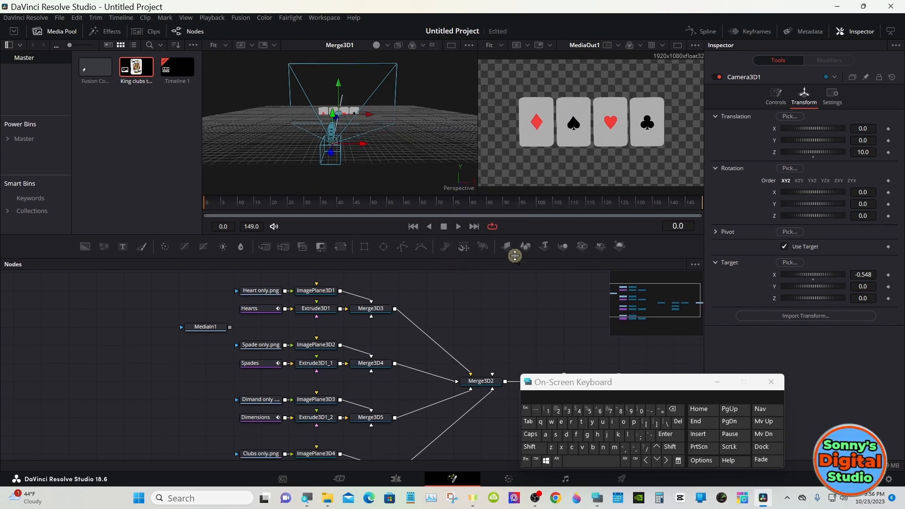
- Find the Directional Light (3DL) tool with the search text "dir" and add it to the node graph beside Camera3D1
drag(596, 382, 685, 276)
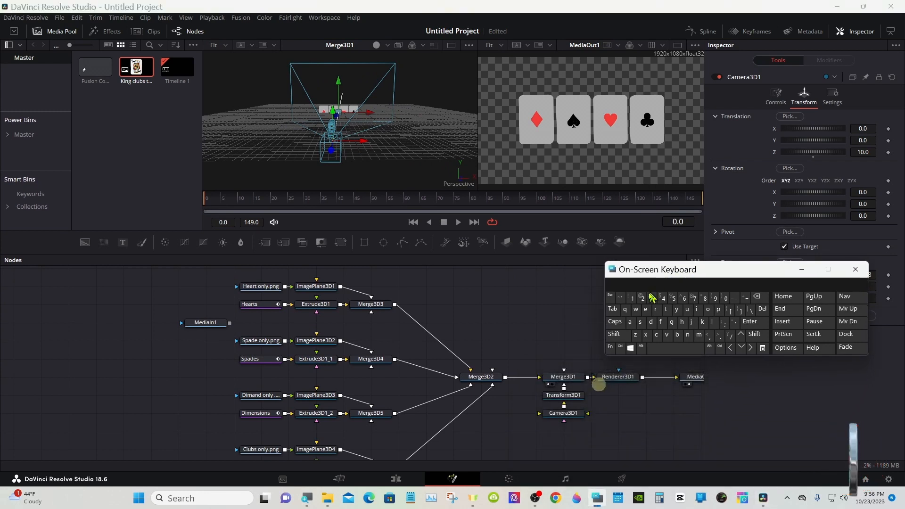
click(503, 419)
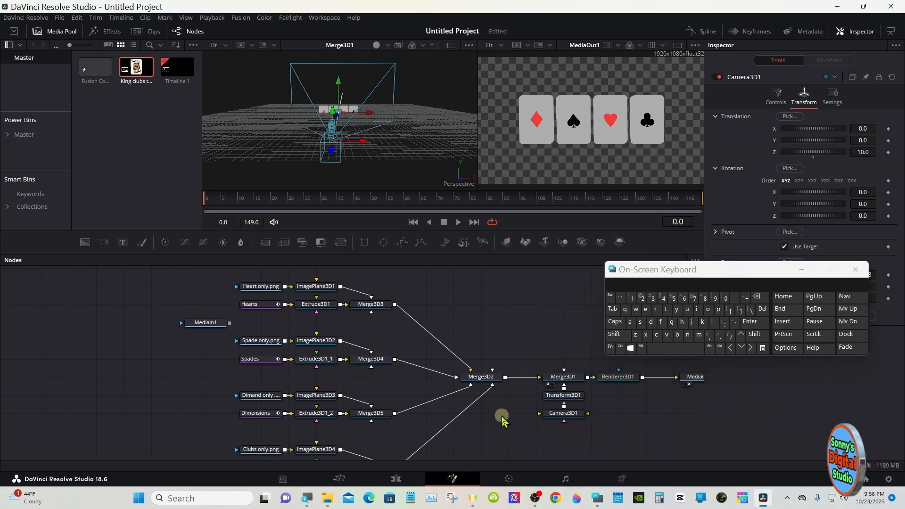
click(615, 334)
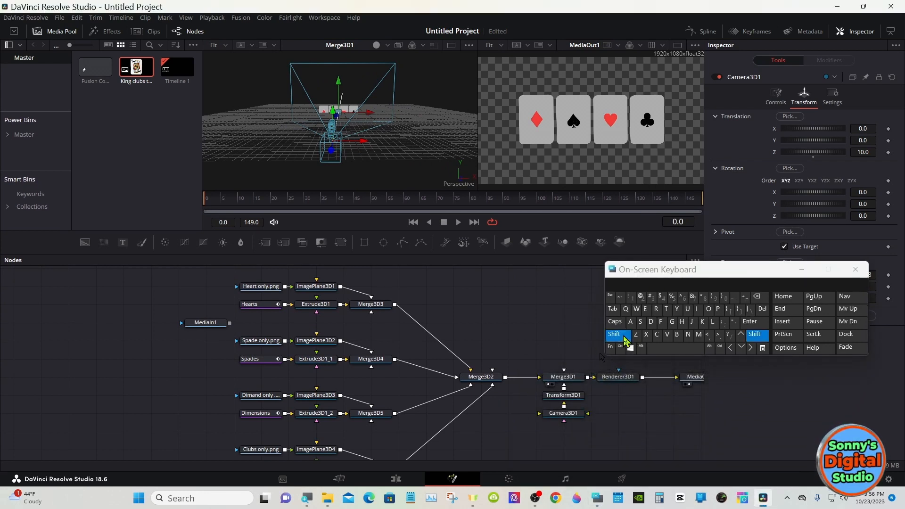
click(649, 348)
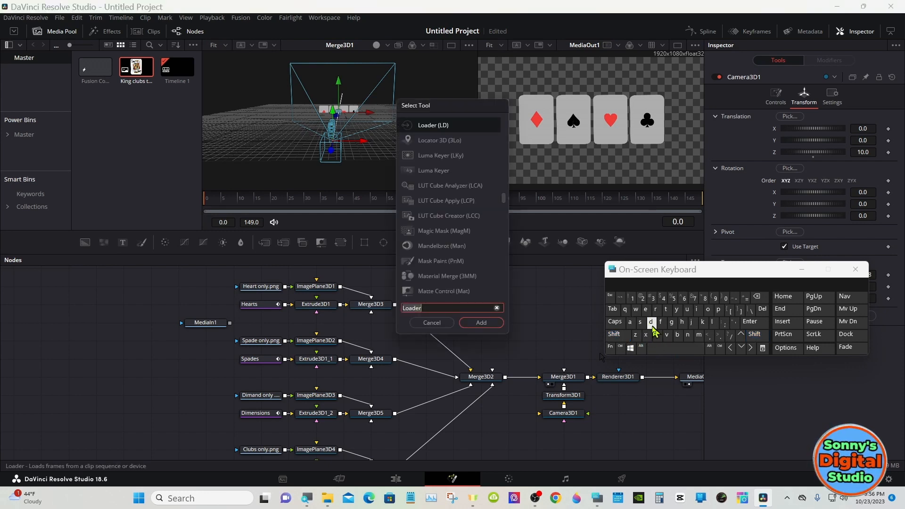
click(650, 322)
click(696, 309)
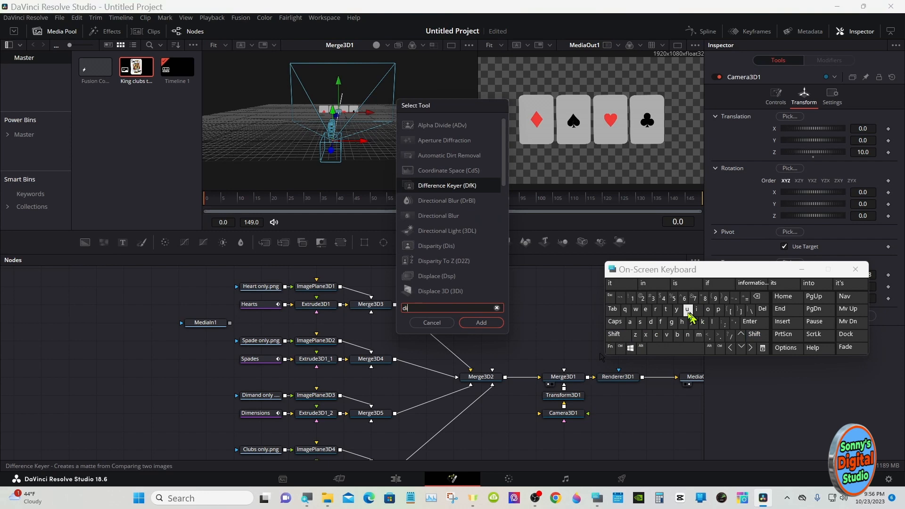
click(655, 309)
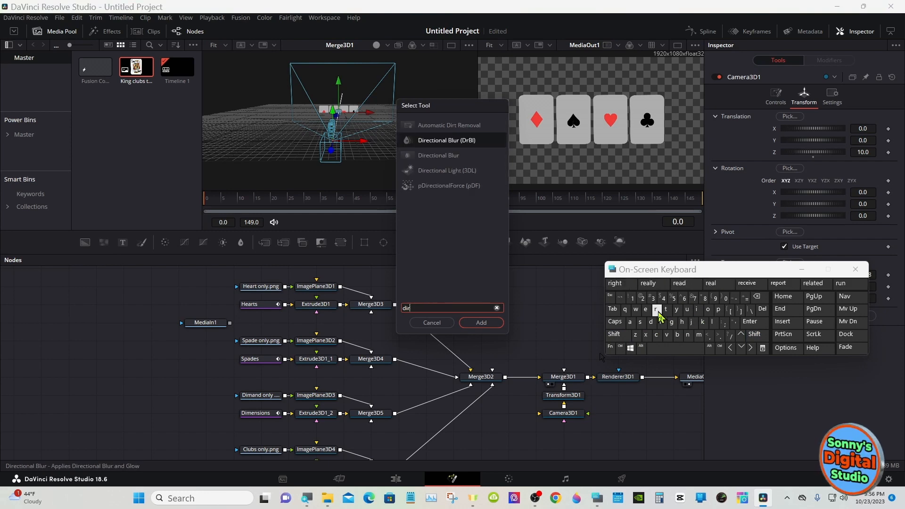
click(452, 172)
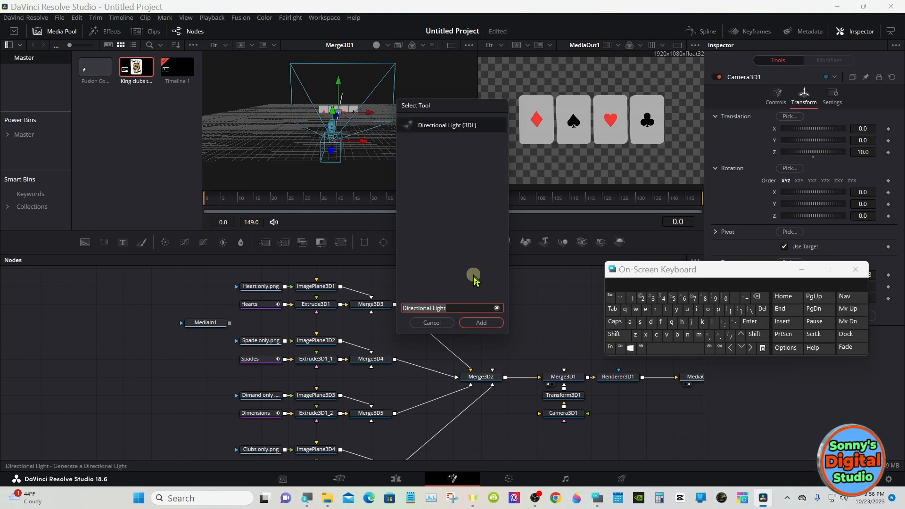
click(478, 322)
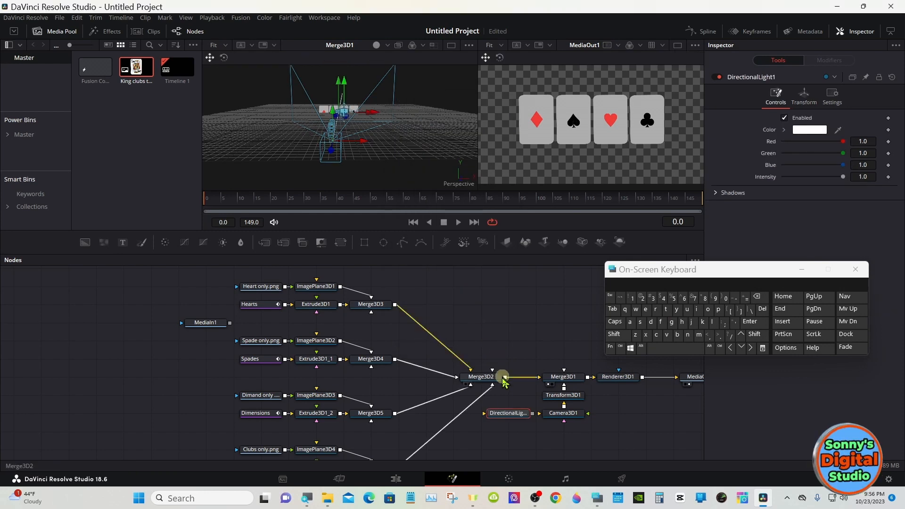
- Add a second Directional Light node on the opposite side of Camera3D1
click(626, 420)
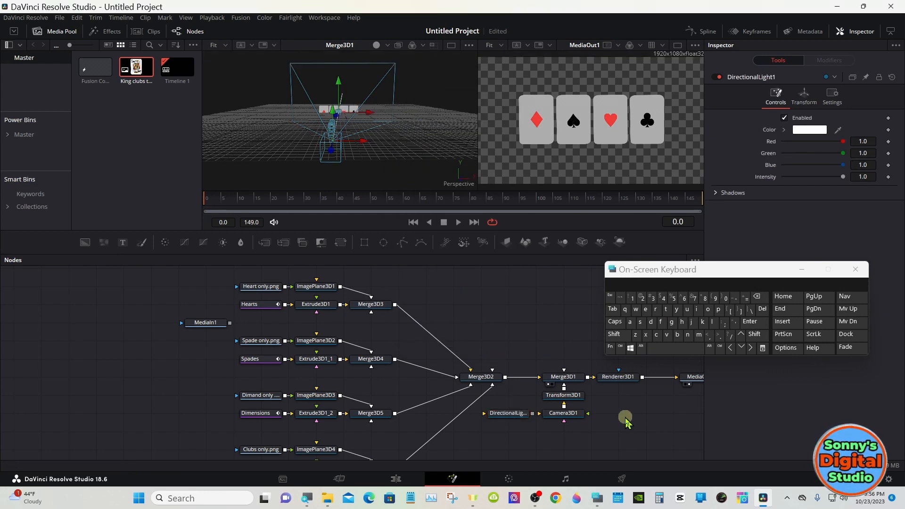
click(619, 336)
click(662, 348)
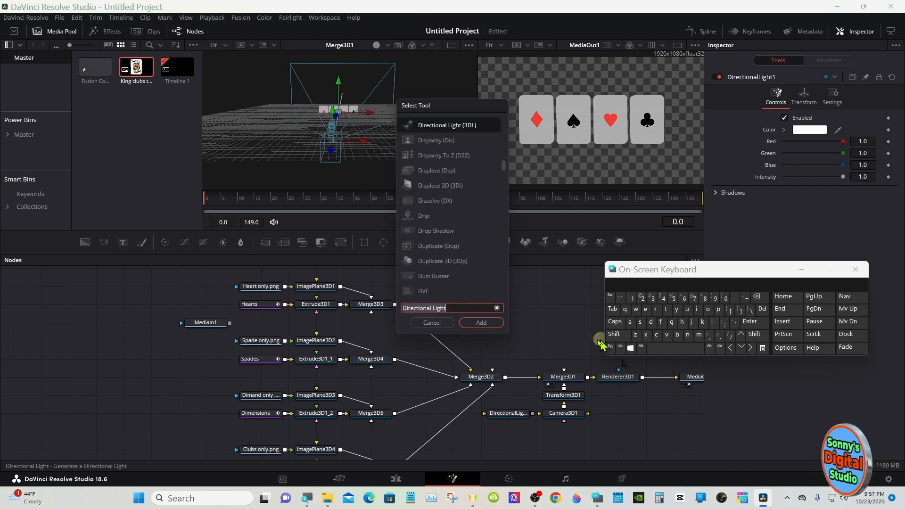
click(493, 325)
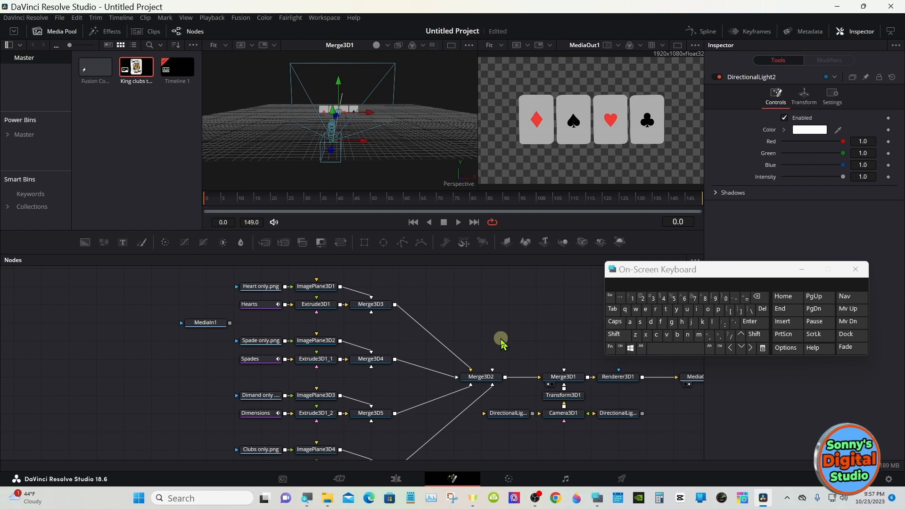
- Add two more Directional Light nodes in the empty space above Merge3D1, one to either side of it
click(615, 335)
click(662, 349)
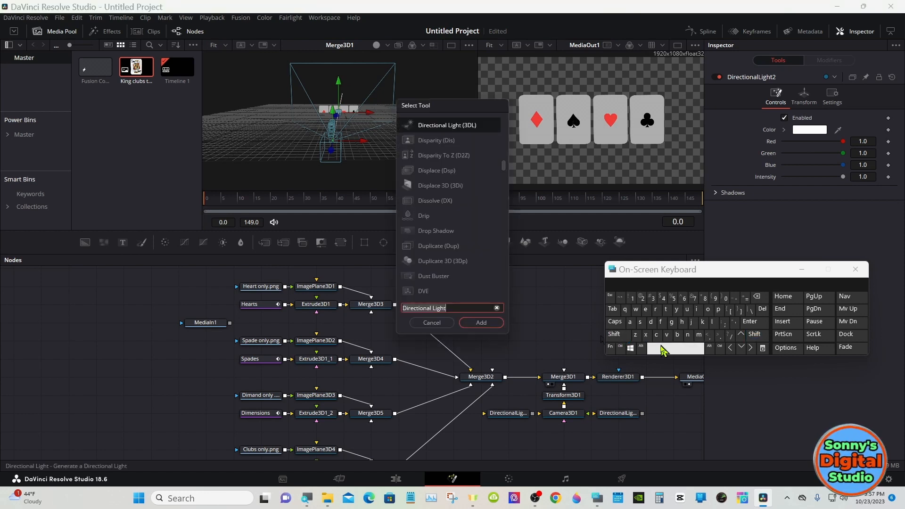
click(494, 322)
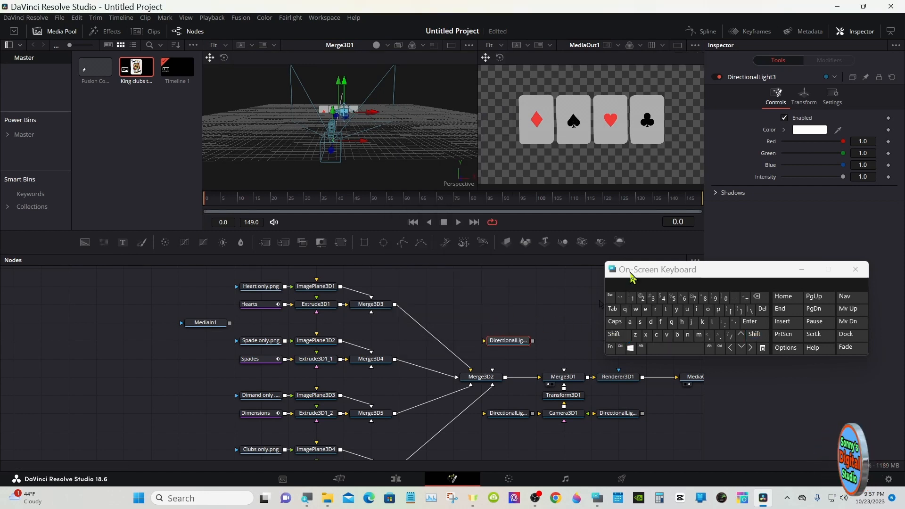
drag(632, 278, 691, 277)
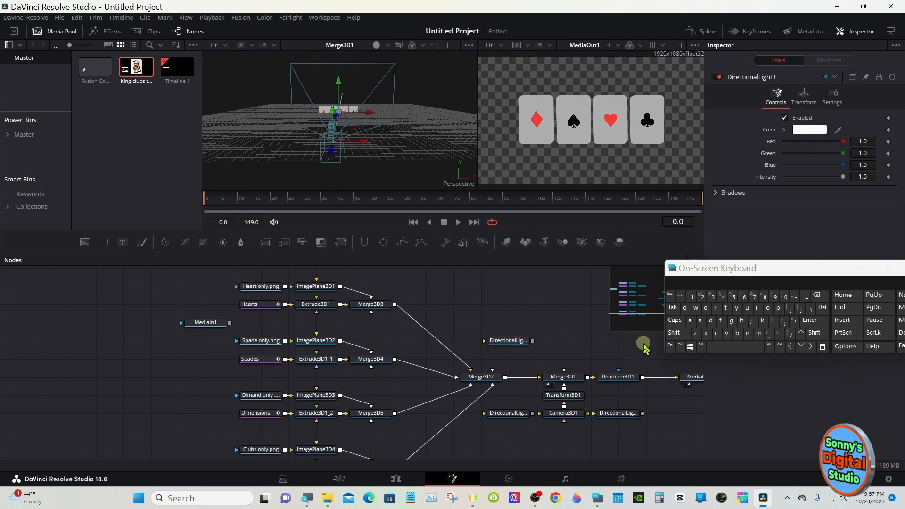
click(675, 334)
click(723, 348)
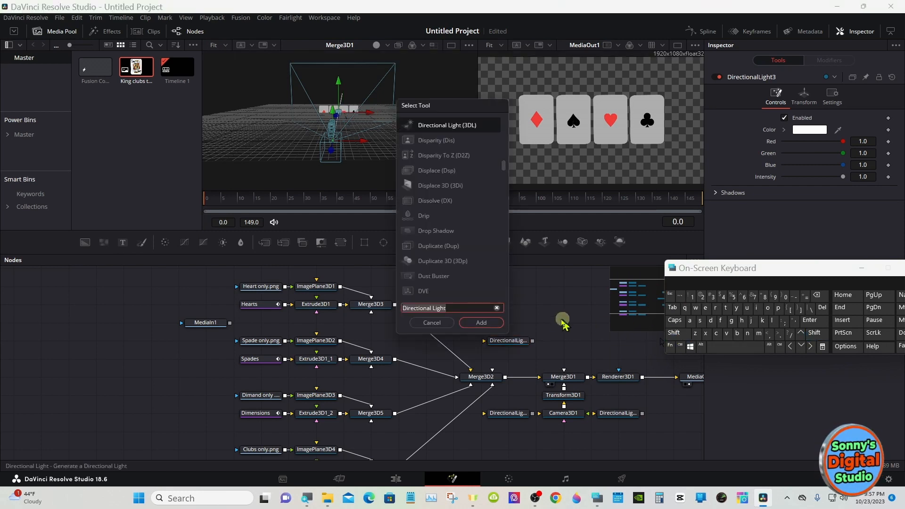
click(494, 322)
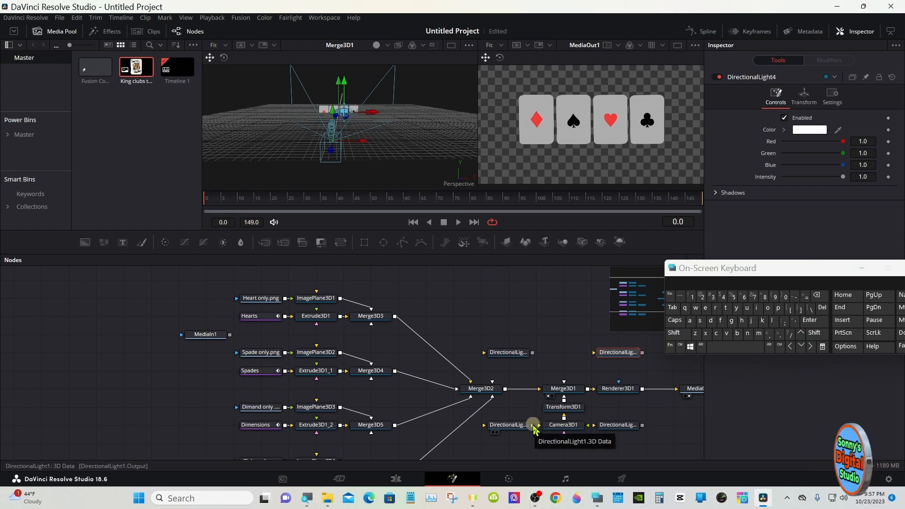
- Connect the outputs of all four Directional Light nodes to Merge3D1
drag(533, 424, 559, 389)
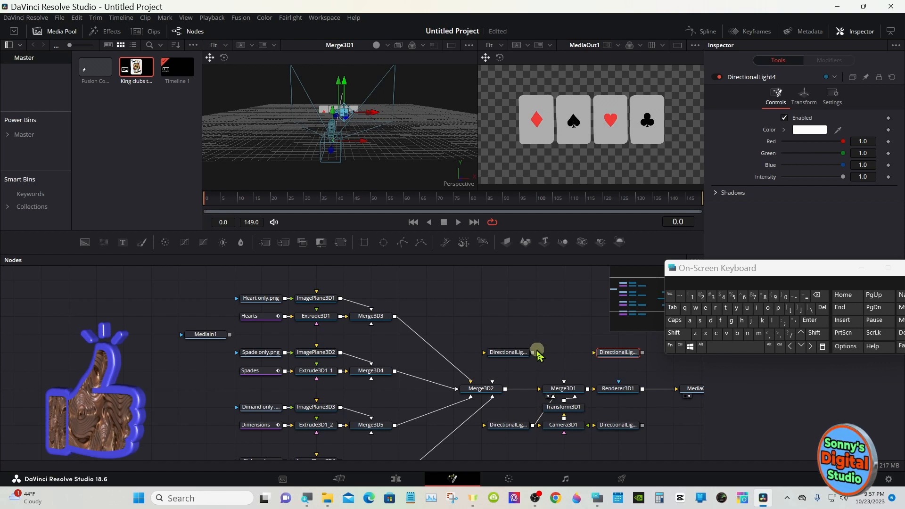
drag(532, 357, 571, 391)
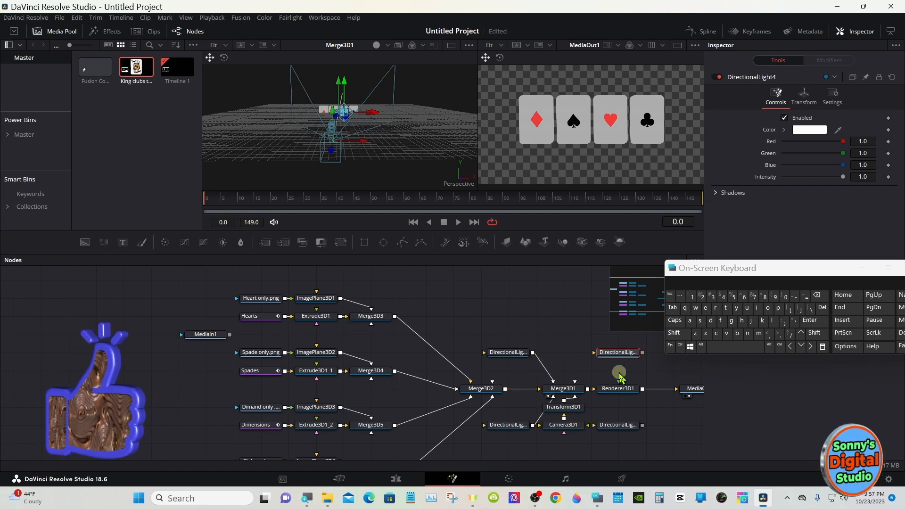
drag(641, 353, 565, 387)
drag(642, 425, 572, 394)
- Open the transform settings of DirectionalLight1
click(517, 430)
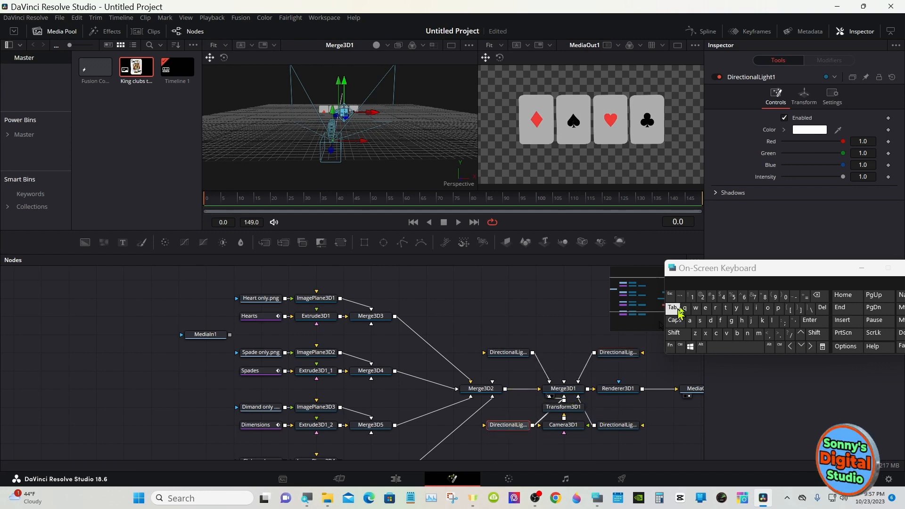
drag(738, 275, 522, 377)
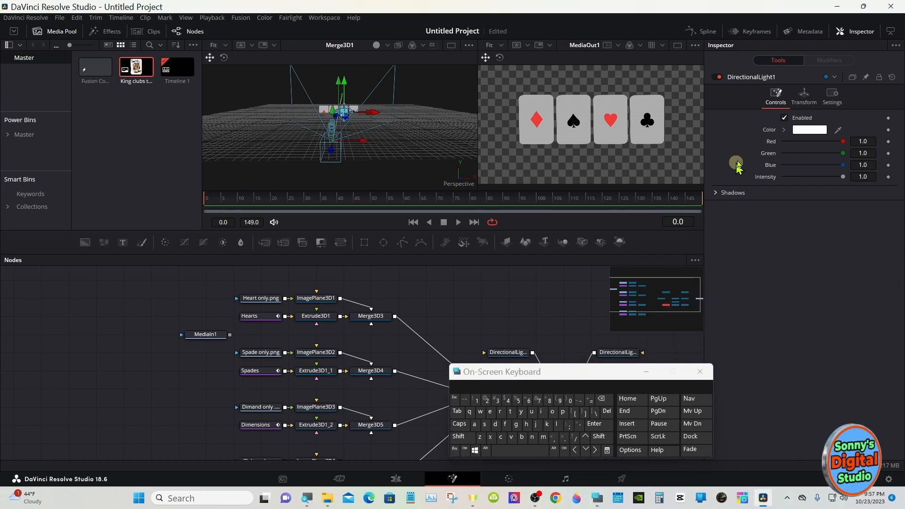
click(801, 99)
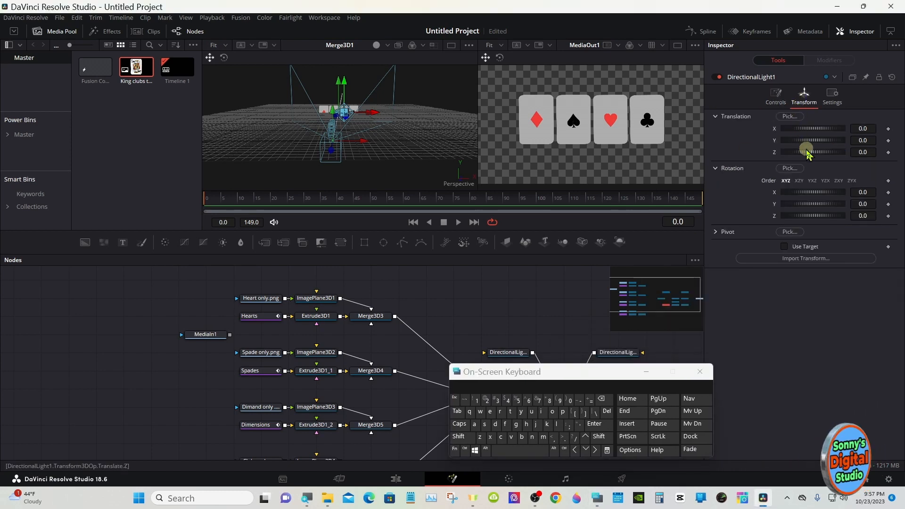
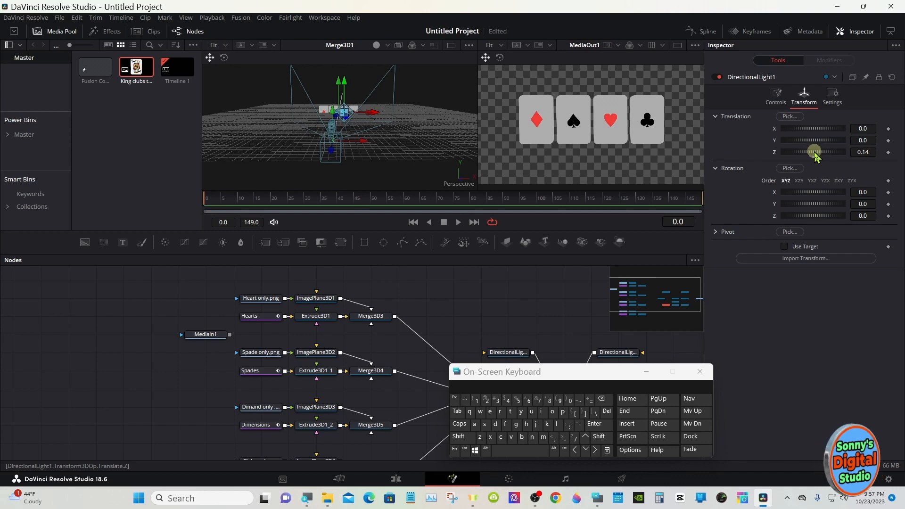
- Move DirectionalLight1 to X -9.565 and Z 6.52, and set its intensity to 0.4
drag(815, 156, 782, 131)
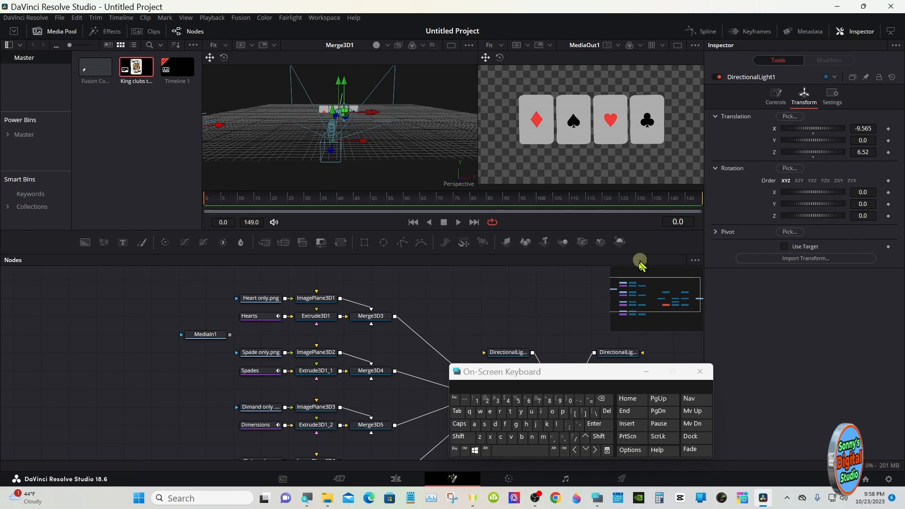
drag(567, 375, 558, 284)
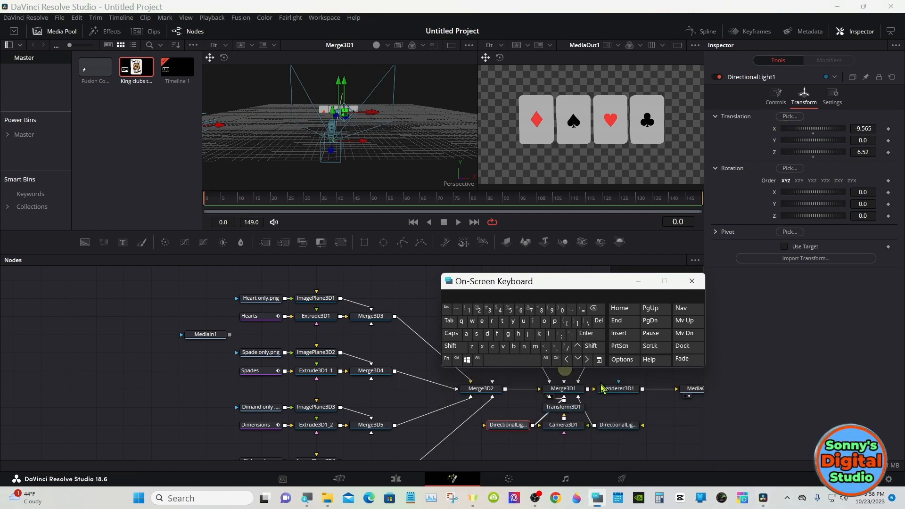
click(610, 424)
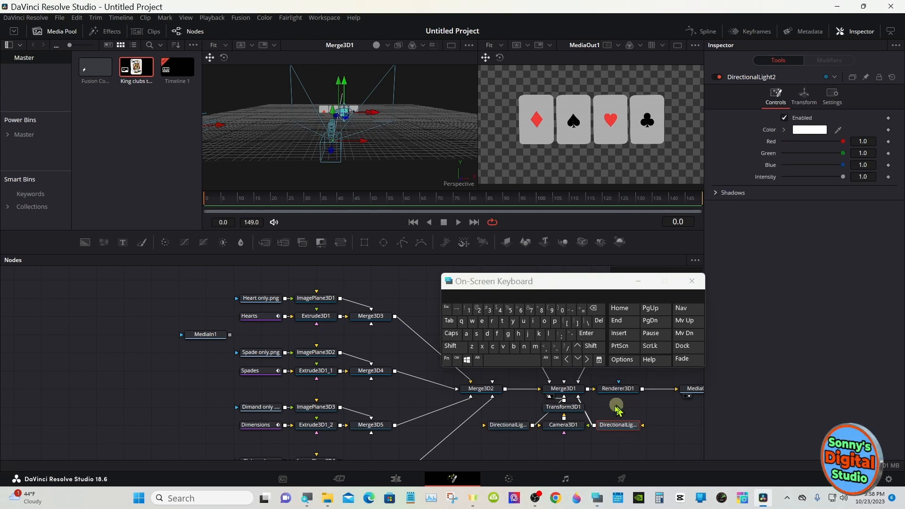
click(525, 426)
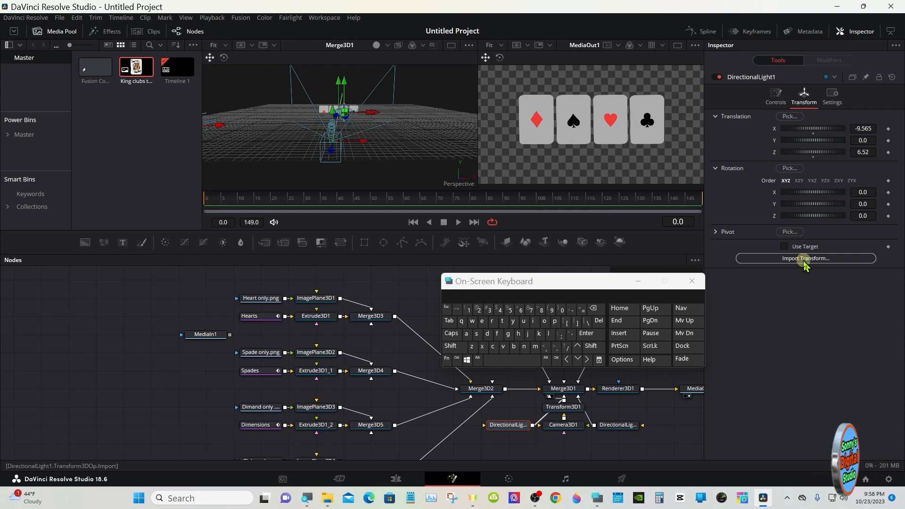
click(776, 97)
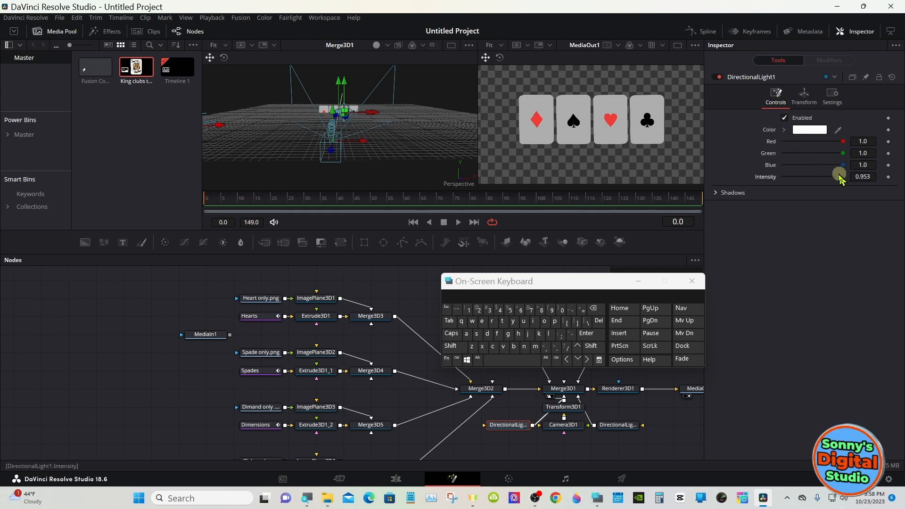
drag(841, 179, 810, 178)
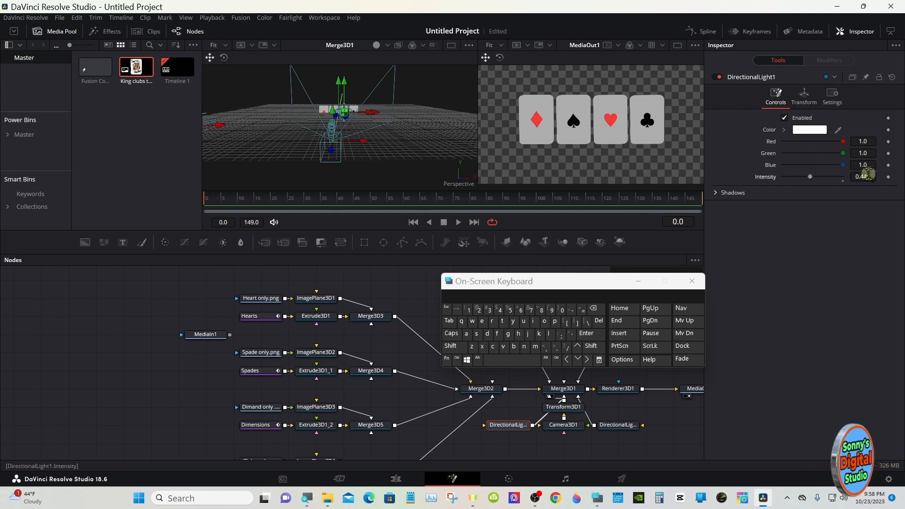
click(864, 176)
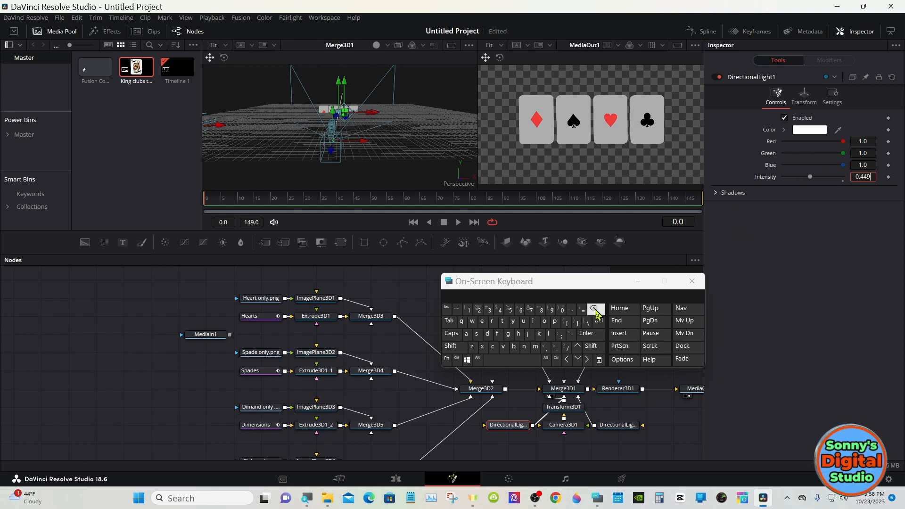
click(586, 333)
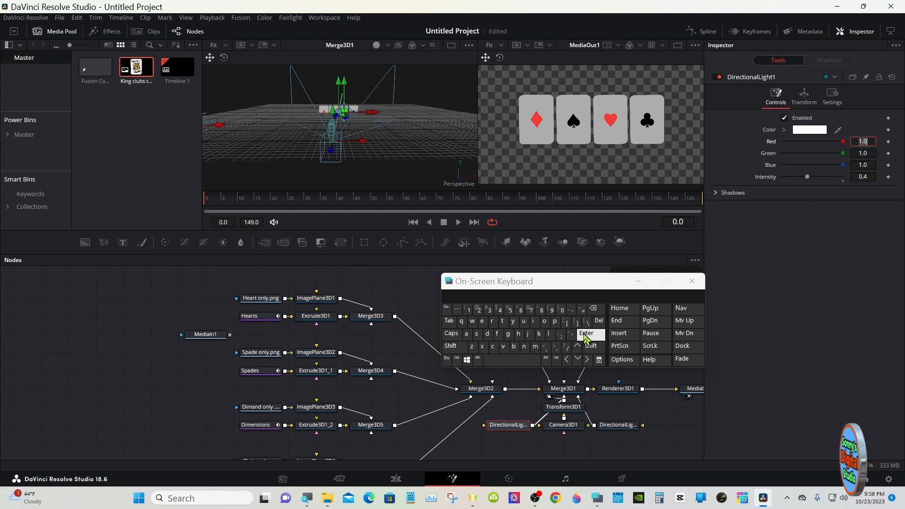
- Set the intensity of DirectionalLight2 to 0.4
click(612, 425)
drag(838, 178, 812, 177)
click(865, 176)
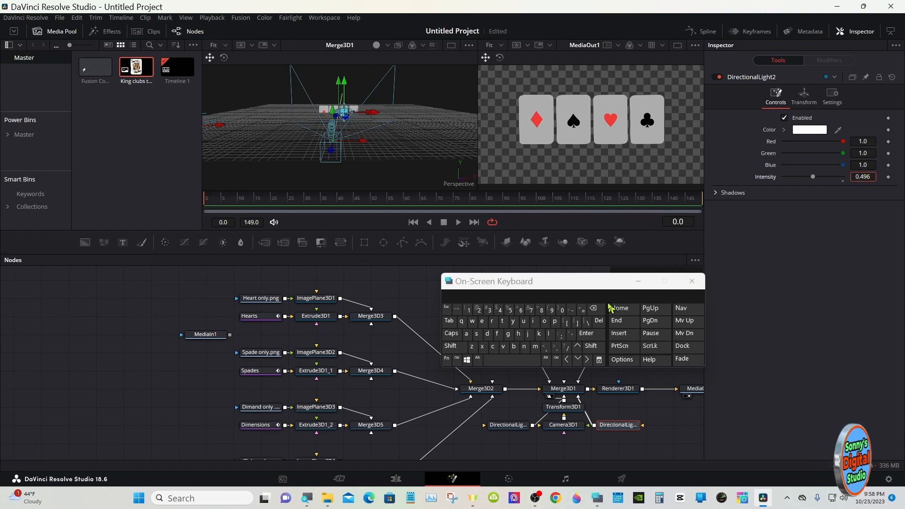
click(593, 309)
click(586, 333)
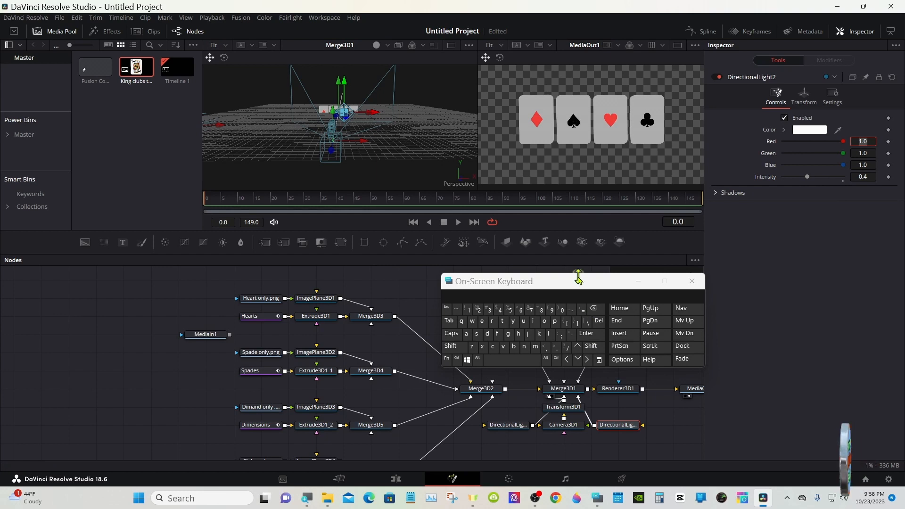
click(638, 281)
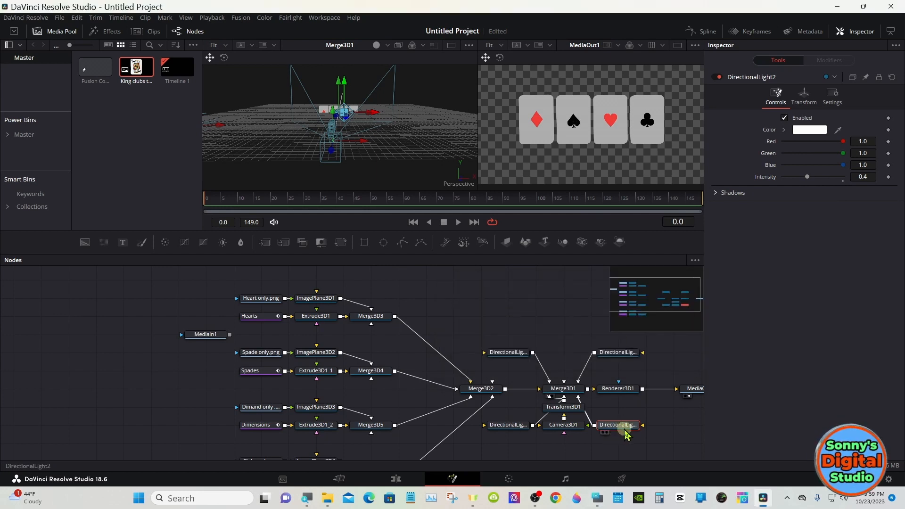
- Enable Use Target in the transform settings of DirectionalLight2 and DirectionalLight1
click(804, 97)
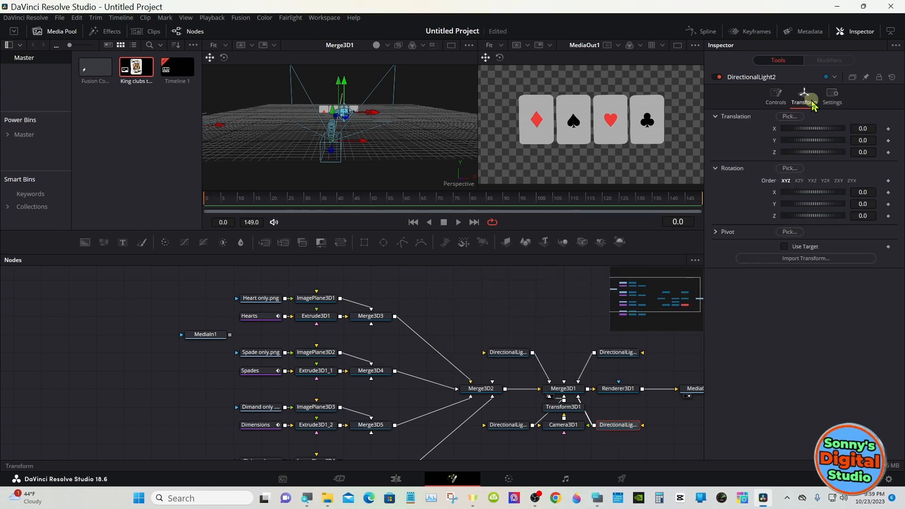
click(784, 246)
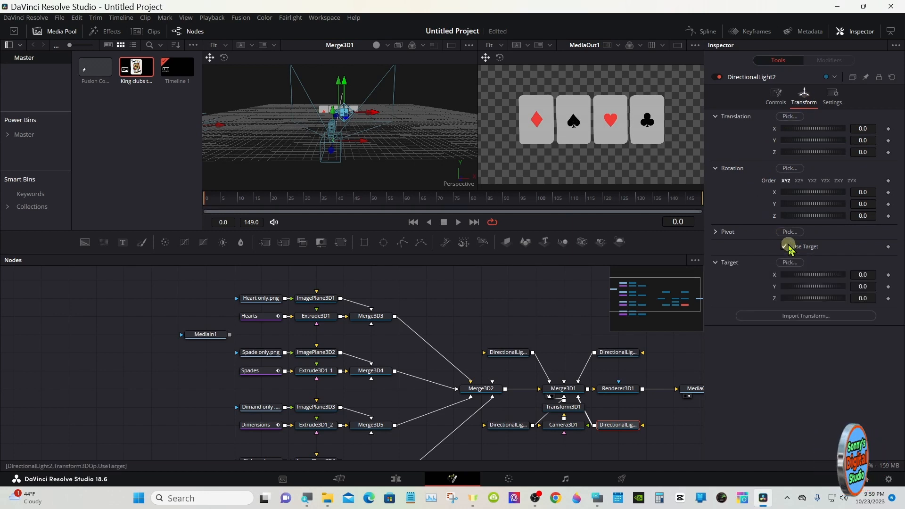
click(516, 425)
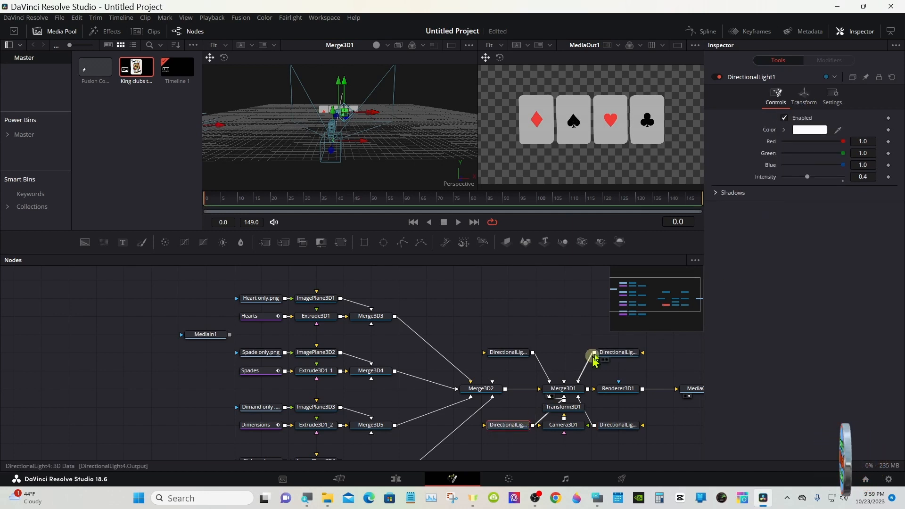
click(803, 96)
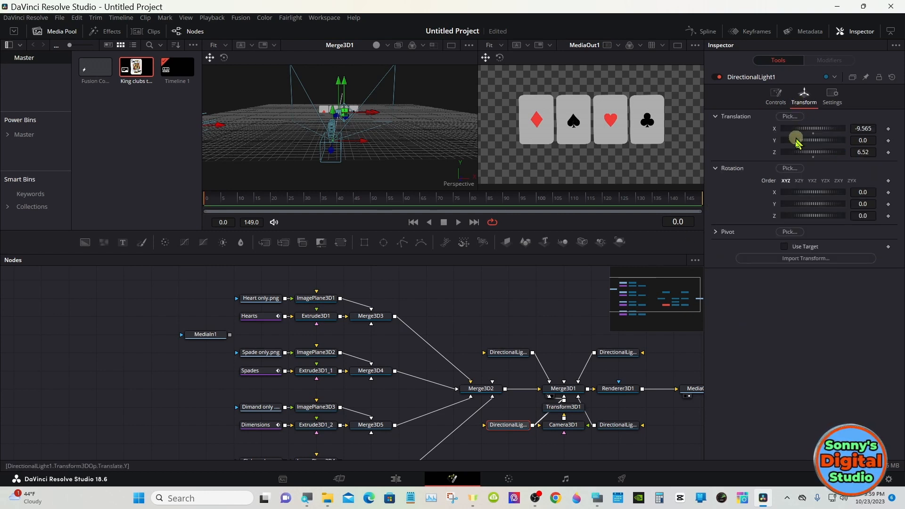
click(784, 246)
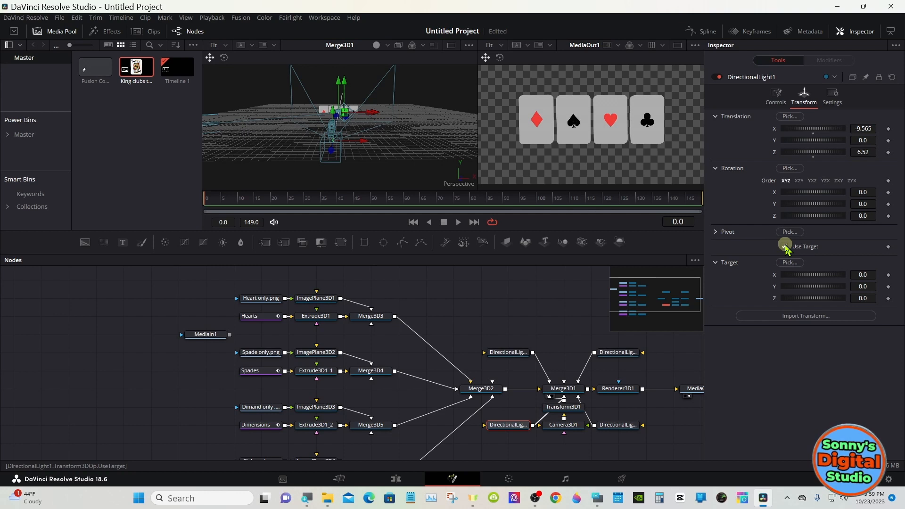
- Move DirectionalLight2 to X 9.623 and Z 5.8
click(606, 425)
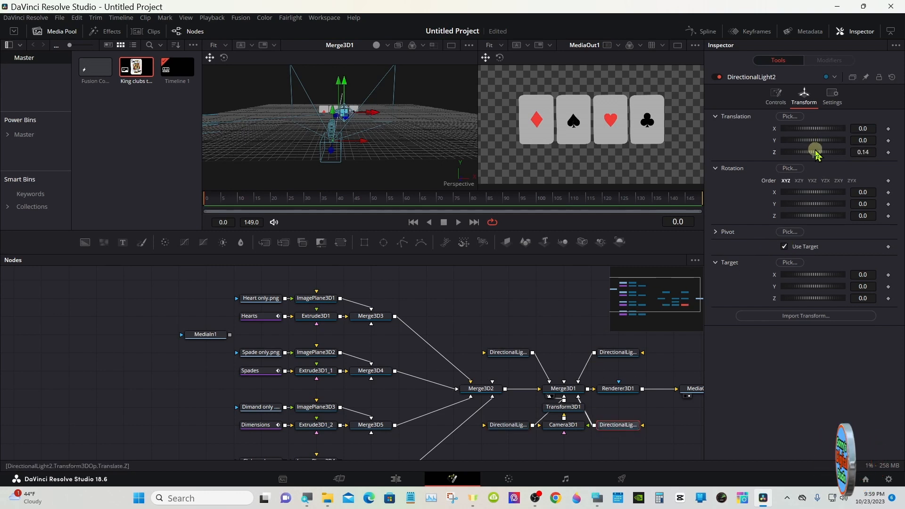
drag(816, 153, 820, 133)
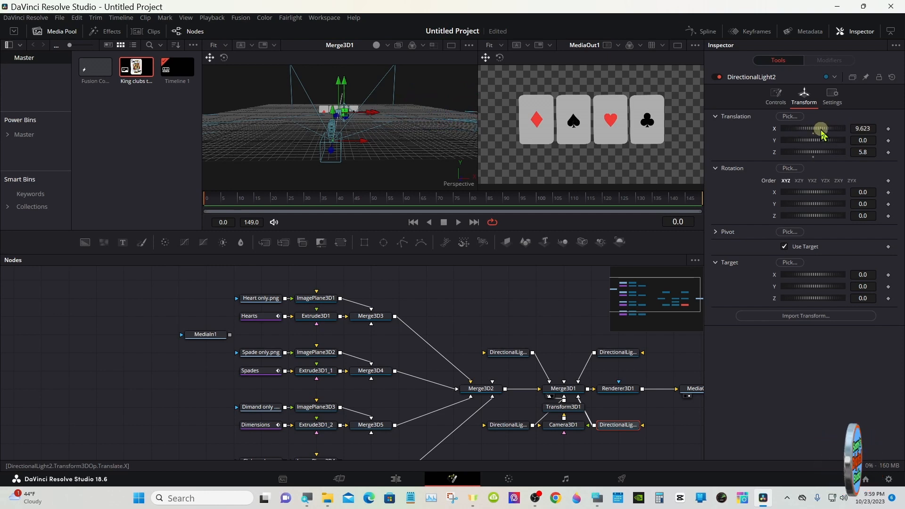
- Set the intensity of DirectionalLight3, above Merge3D1, to 0.4
click(515, 349)
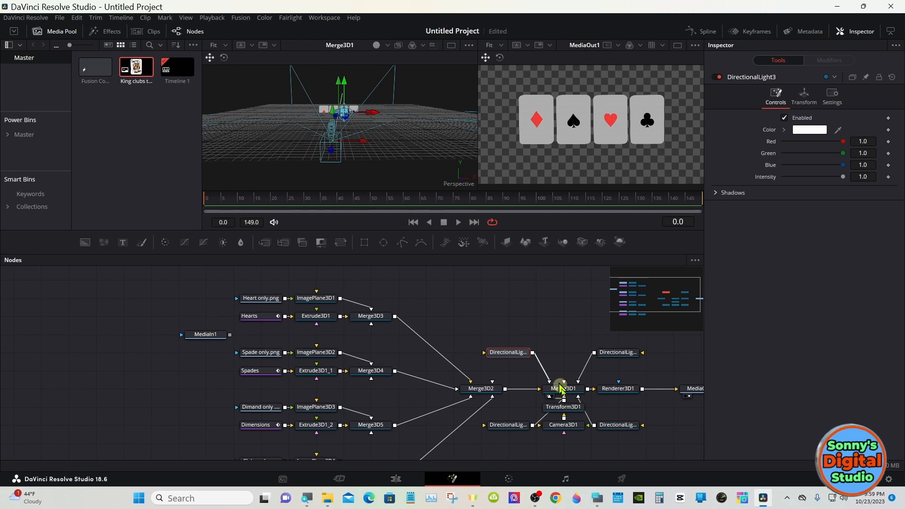
click(596, 498)
drag(528, 296, 636, 356)
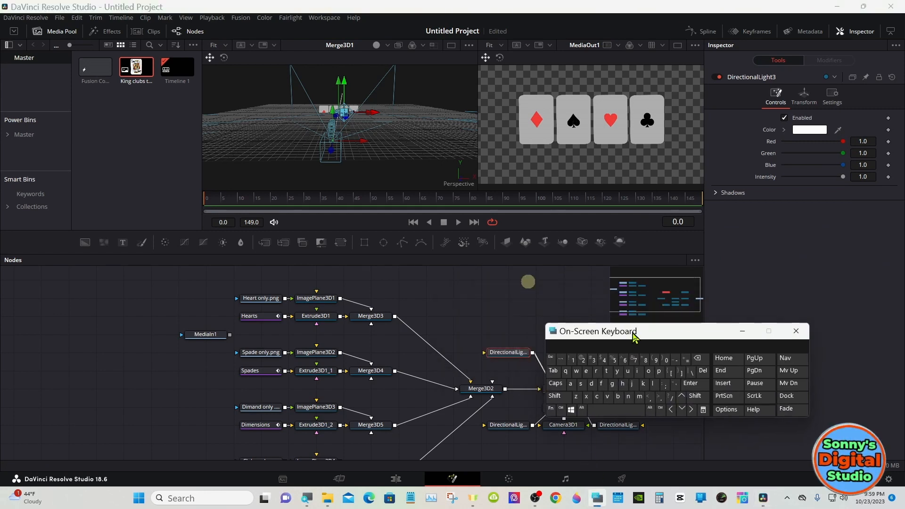
drag(843, 184, 809, 178)
click(866, 176)
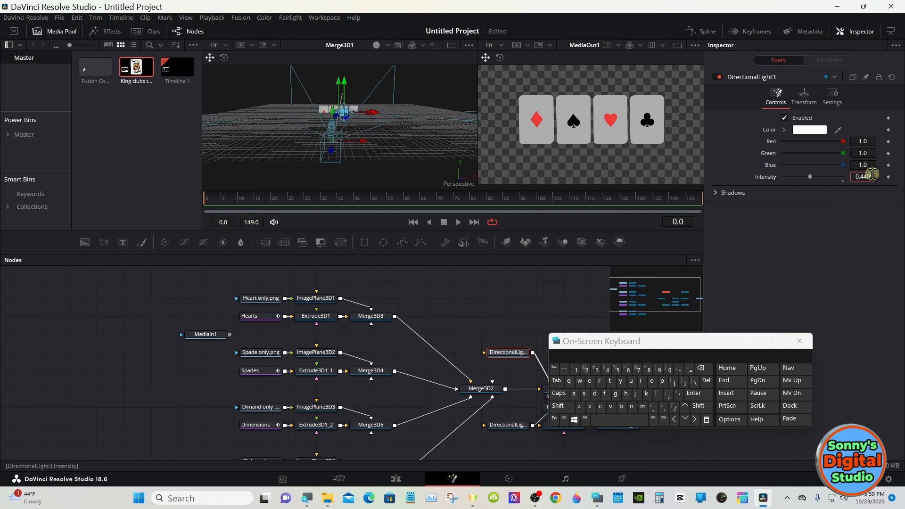
click(704, 368)
click(693, 393)
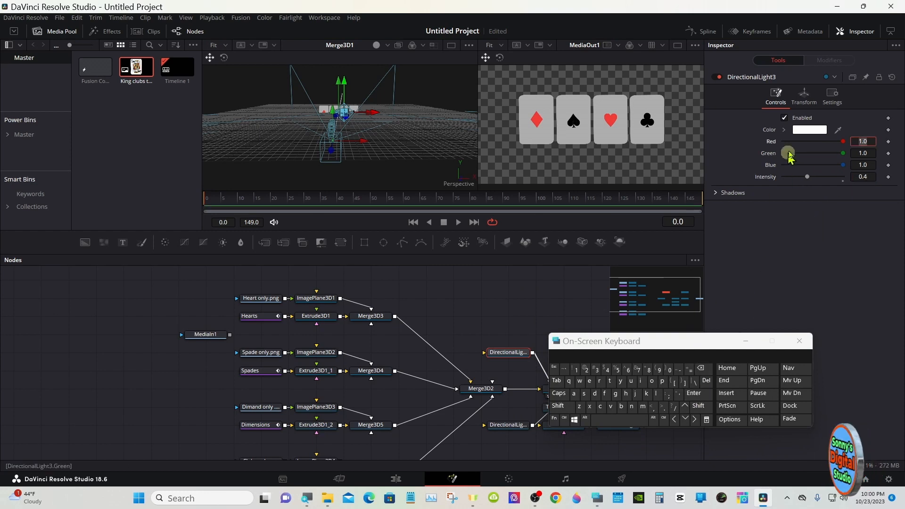
- Enable Use Target on DirectionalLight3 and move the light behind the cards to X -9.13 and Z -12.9
click(805, 97)
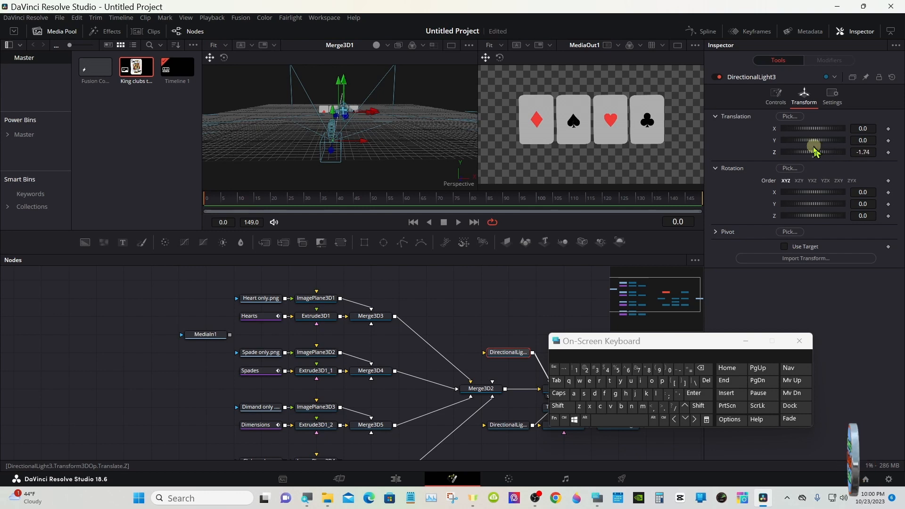
drag(815, 151, 803, 146)
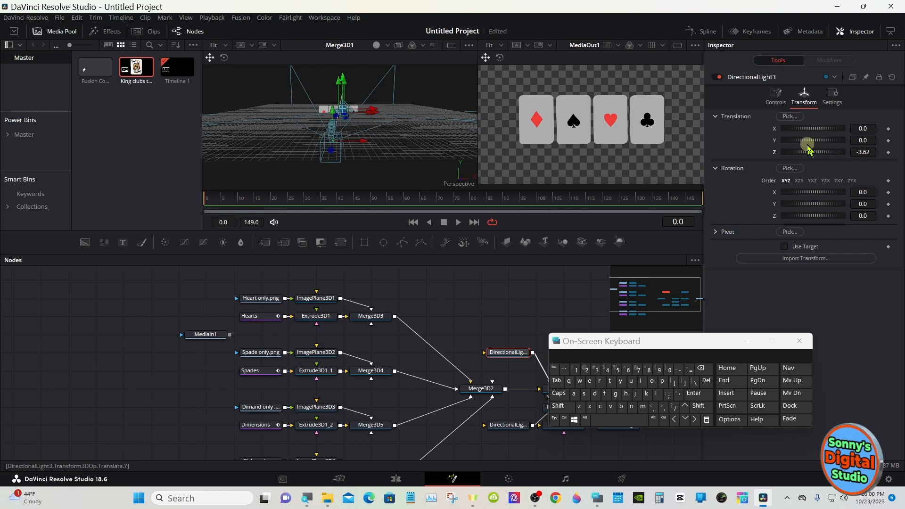
click(784, 246)
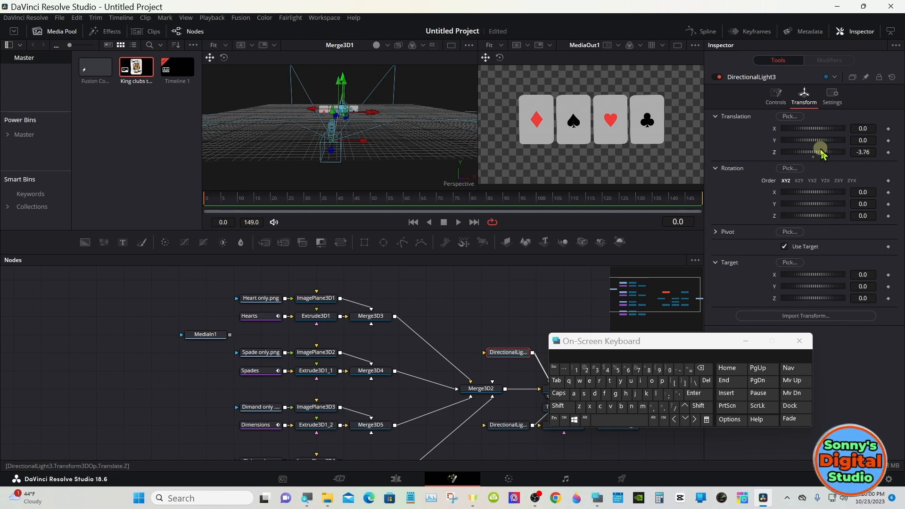
drag(822, 153, 733, 128)
drag(820, 154, 653, 245)
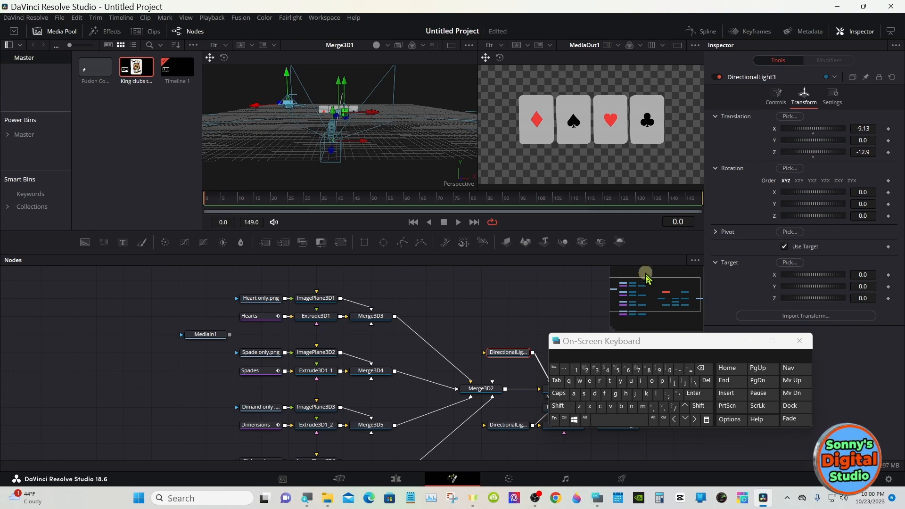
- Set the intensity of DirectionalLight4 to 0.4
drag(655, 340, 273, 367)
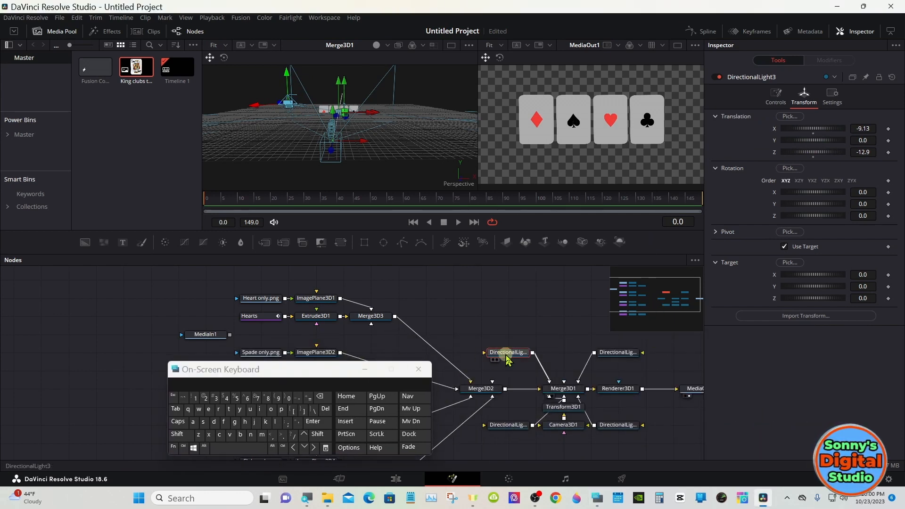
click(774, 98)
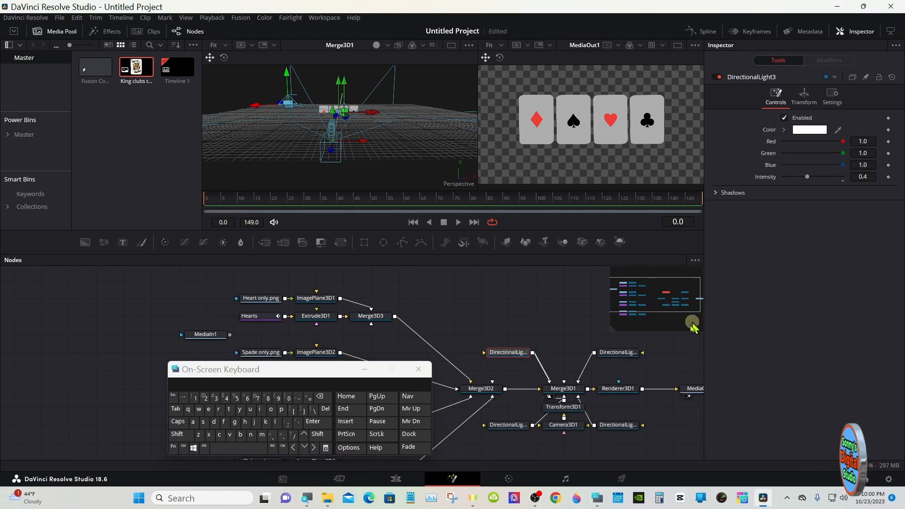
click(620, 353)
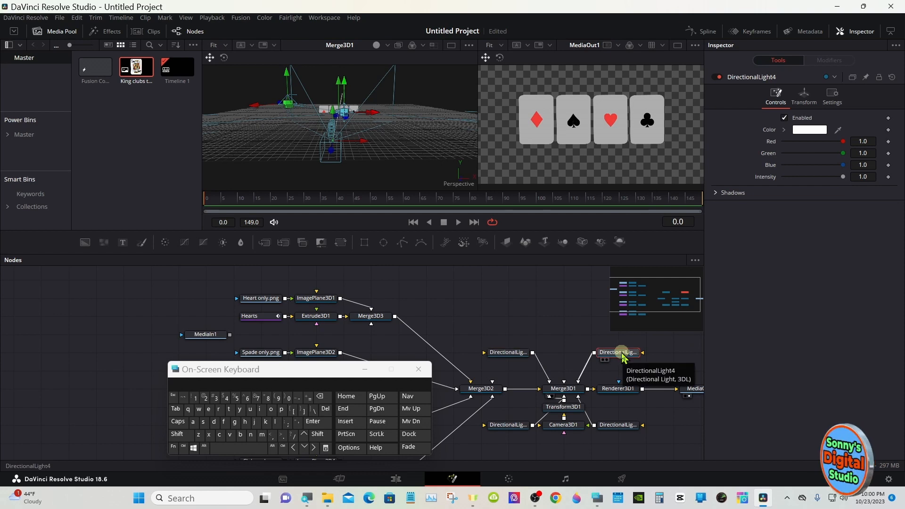
drag(842, 177, 811, 179)
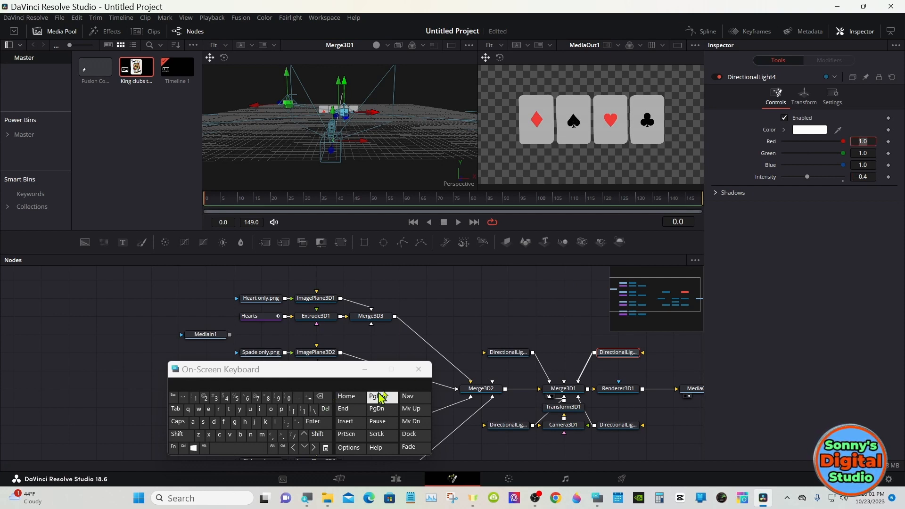
- Enable Use Target on DirectionalLight4 and move the light behind the cards to X 7.014 and Z -9.57
click(803, 96)
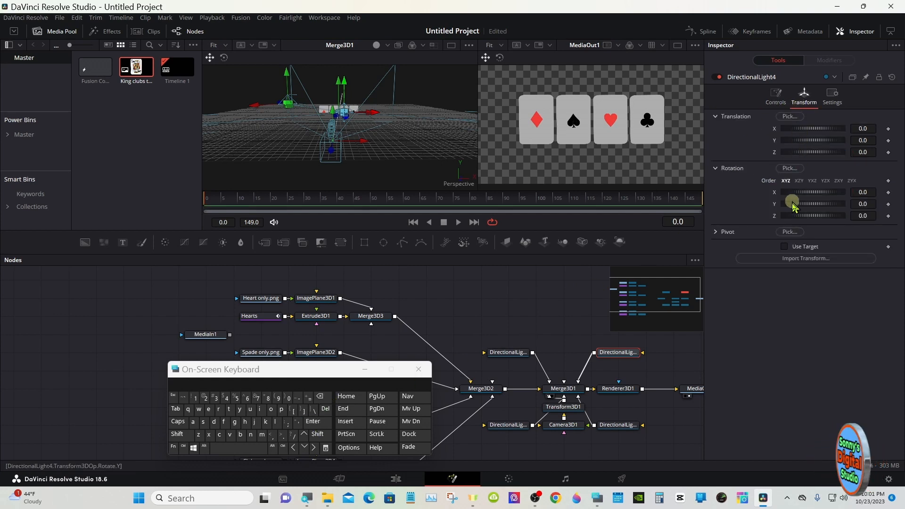
click(784, 246)
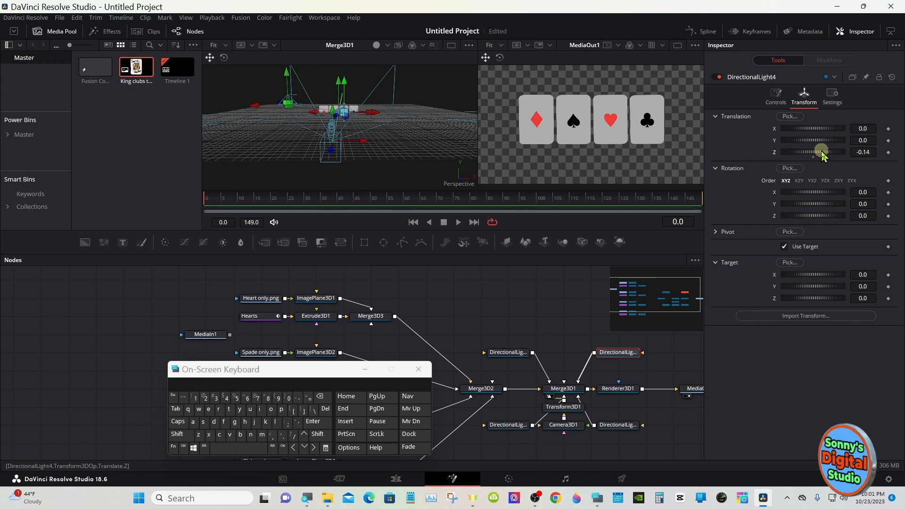
drag(821, 152, 779, 151)
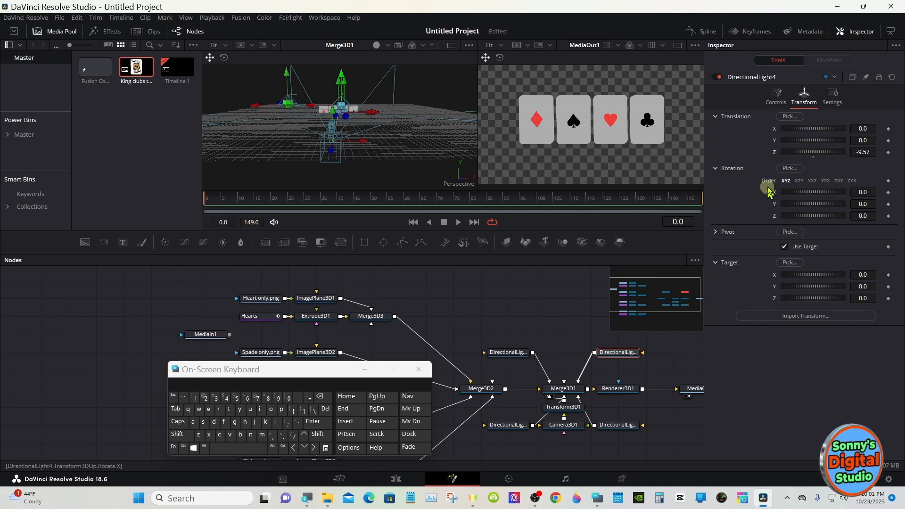
drag(818, 128, 836, 133)
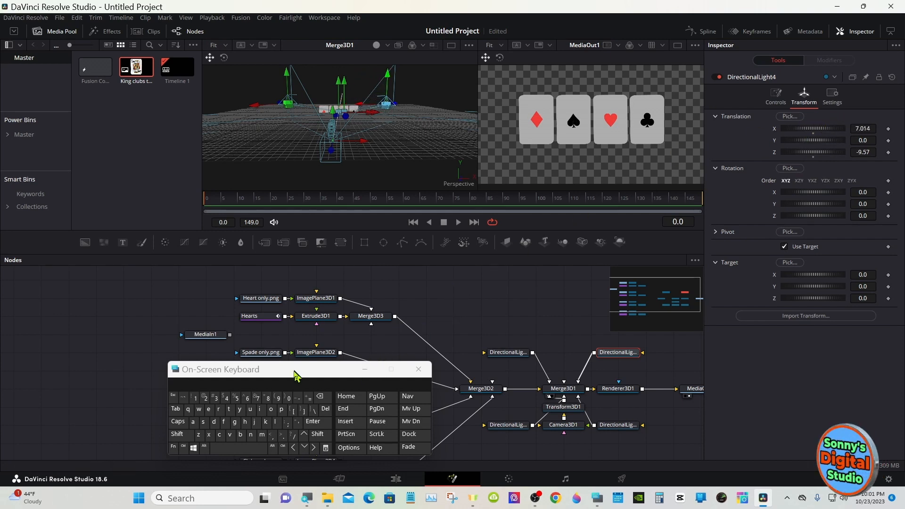
drag(295, 376, 737, 372)
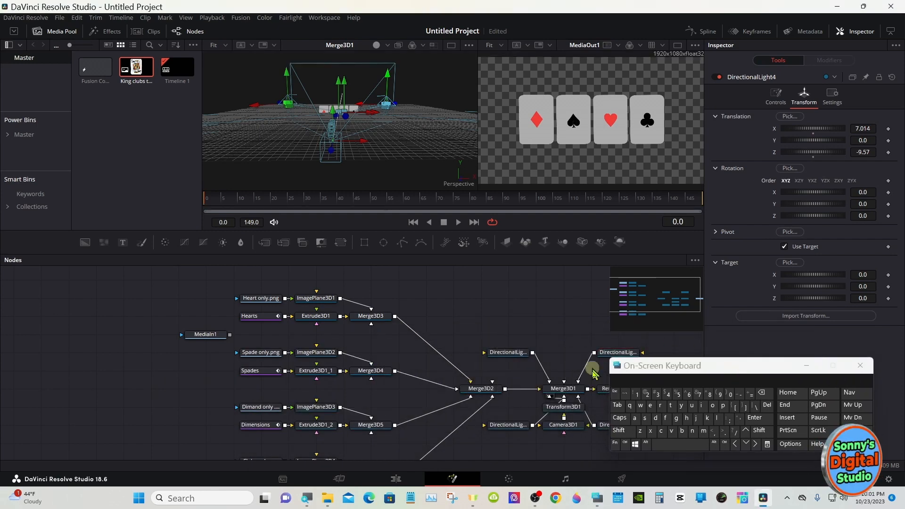
- Examine the placement of the four directional lights around the cards from above, with the whole scene fitted in the Merge3D1 view
click(619, 430)
drag(409, 149, 409, 209)
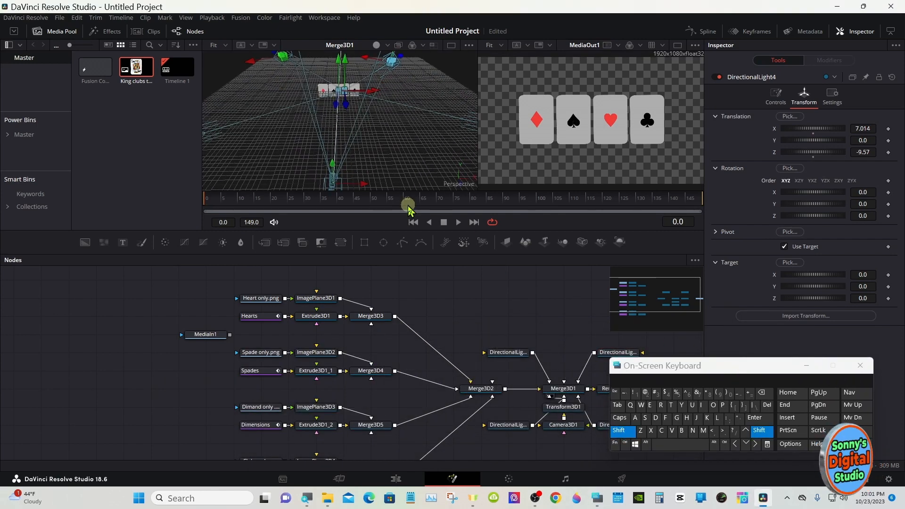
drag(406, 153, 401, 180)
click(618, 430)
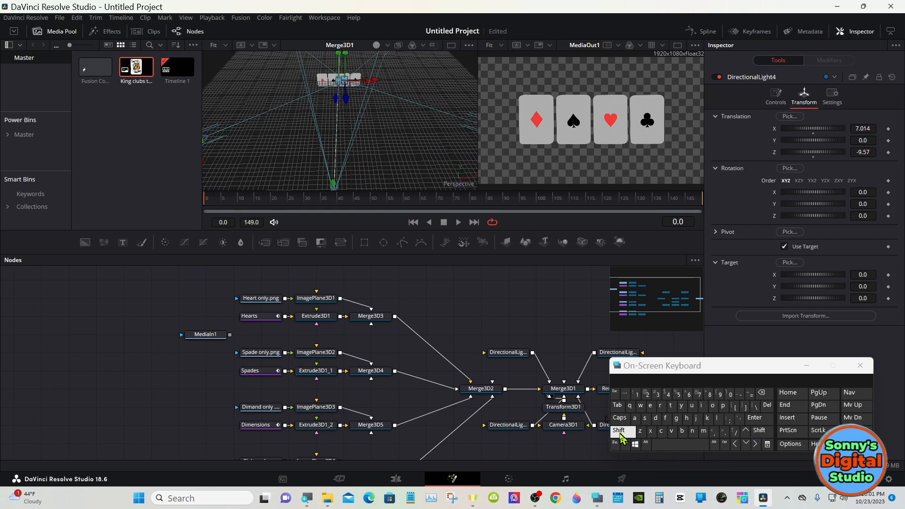
click(332, 371)
right_click(335, 160)
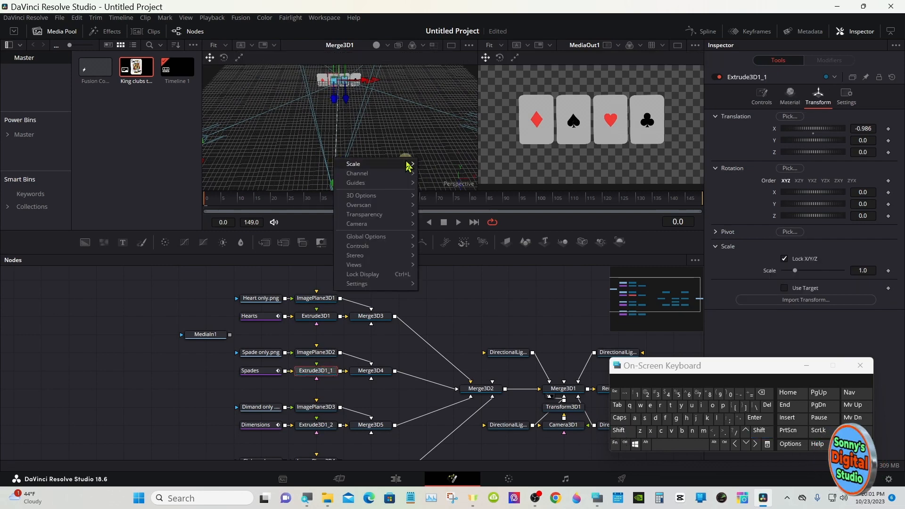
click(438, 164)
right_click(373, 147)
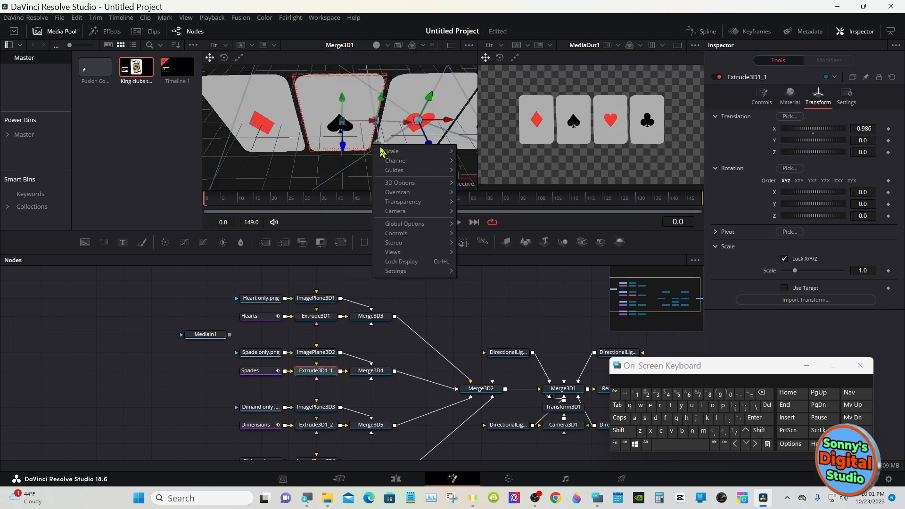
mouse_move(455, 153)
click(473, 180)
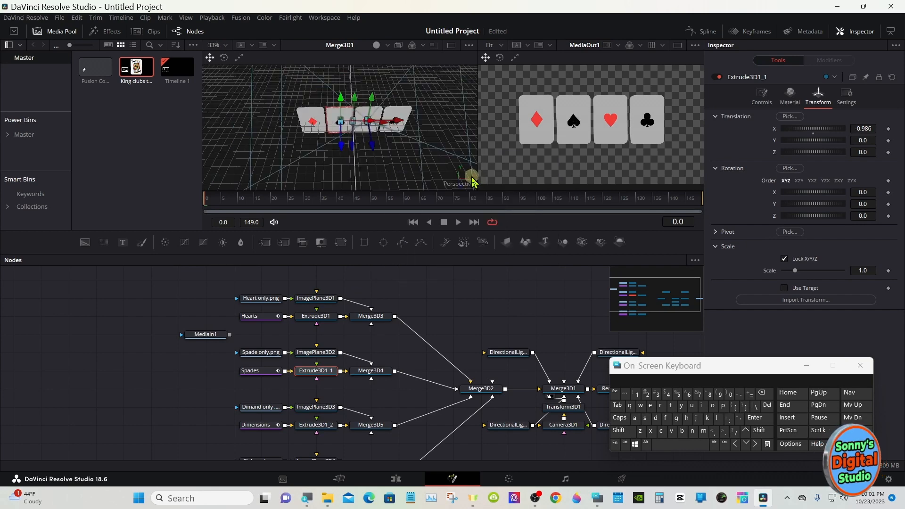
right_click(400, 136)
mouse_move(468, 142)
click(492, 156)
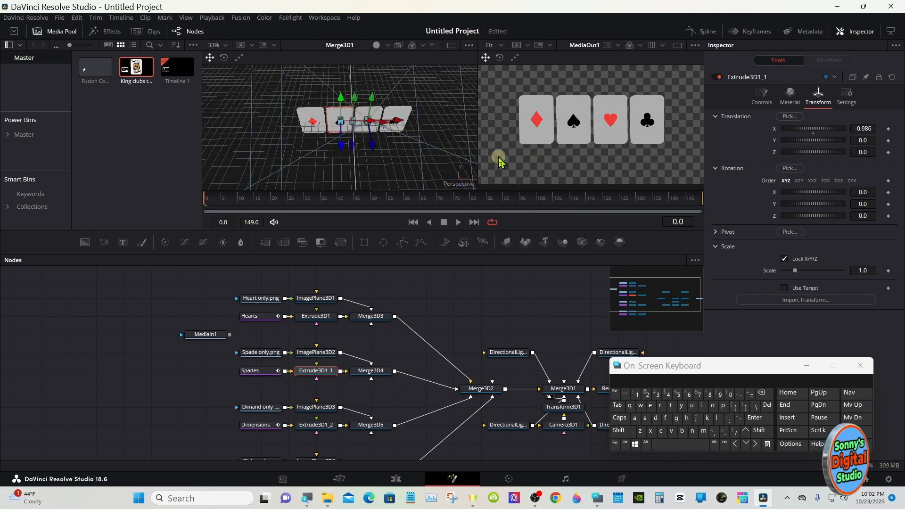
right_click(403, 124)
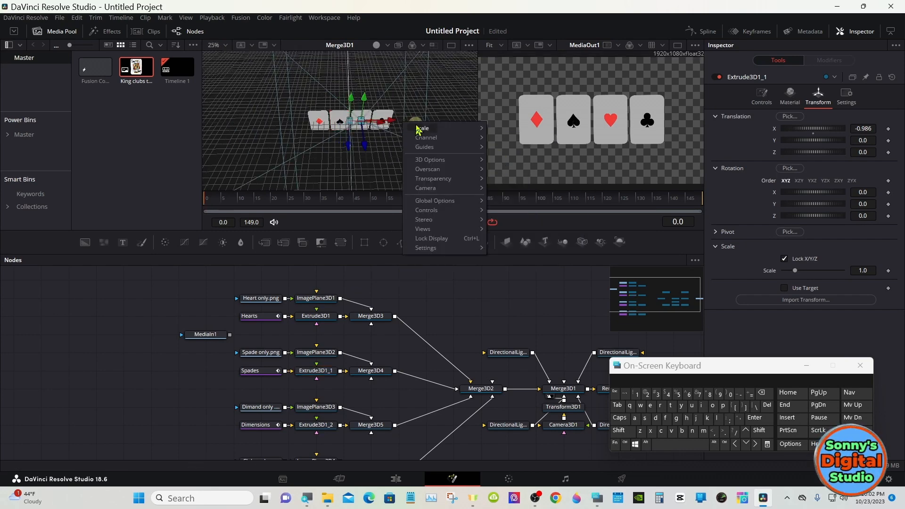
mouse_move(469, 128)
click(512, 128)
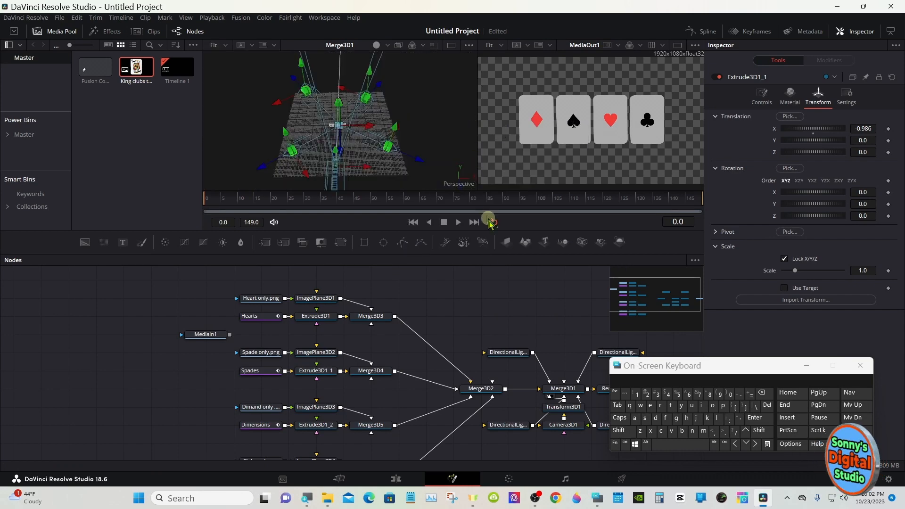
click(619, 430)
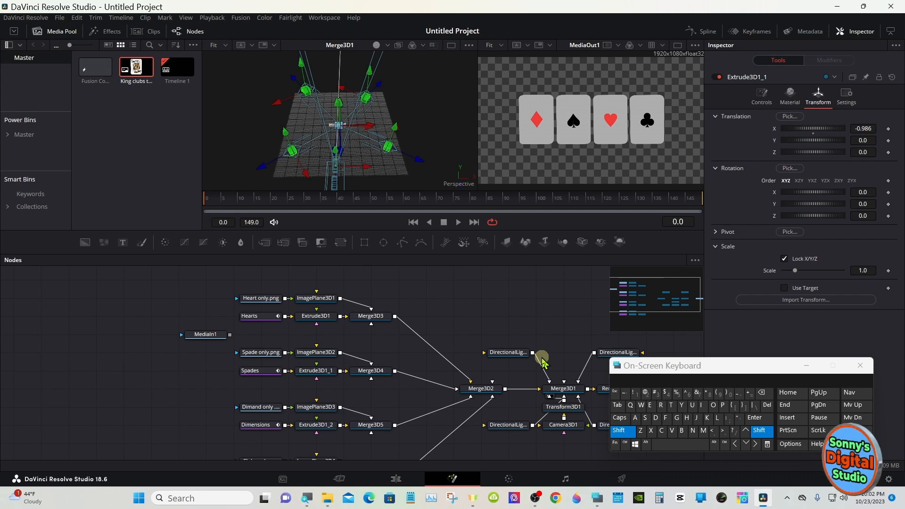
drag(411, 131, 409, 196)
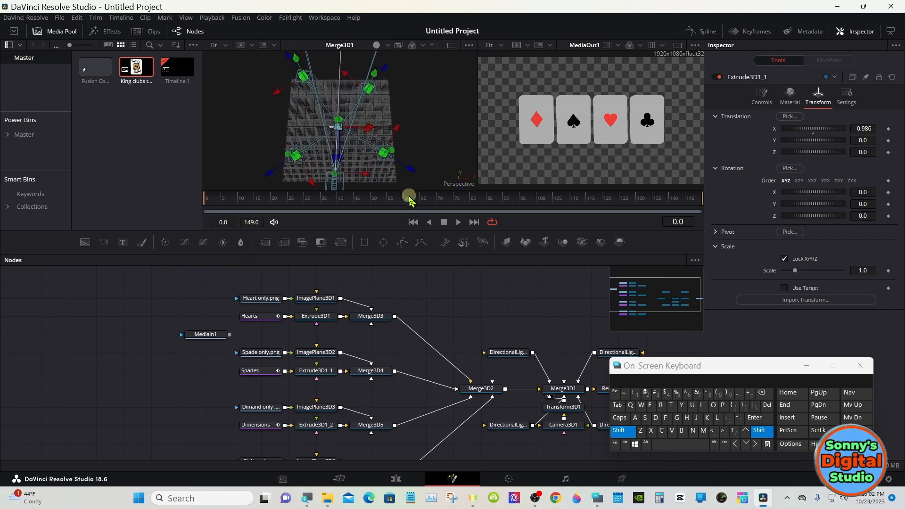
click(618, 431)
click(399, 130)
drag(397, 128, 393, 141)
drag(313, 181, 318, 190)
drag(301, 80, 353, 76)
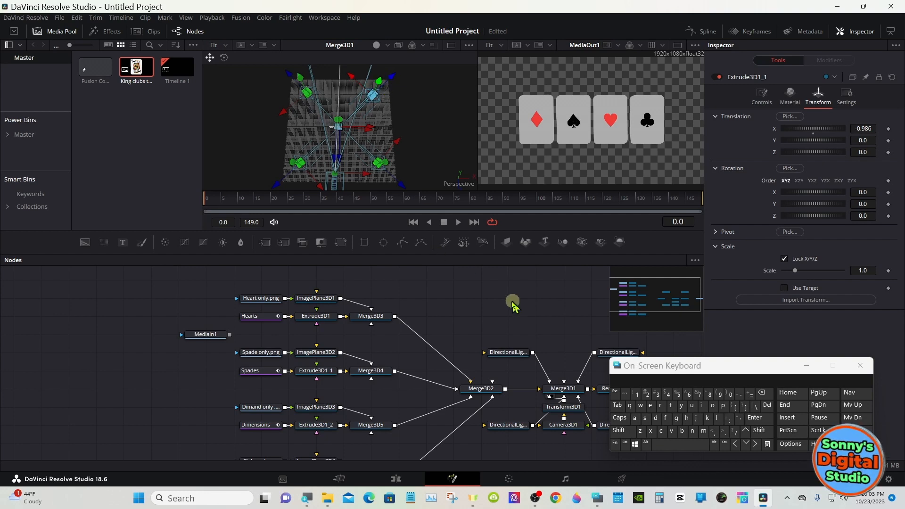
- Inspect the blank backs of the four cards up close from behind in the Merge3D1 view
key(shift)
drag(394, 167, 427, 70)
click(621, 431)
click(618, 430)
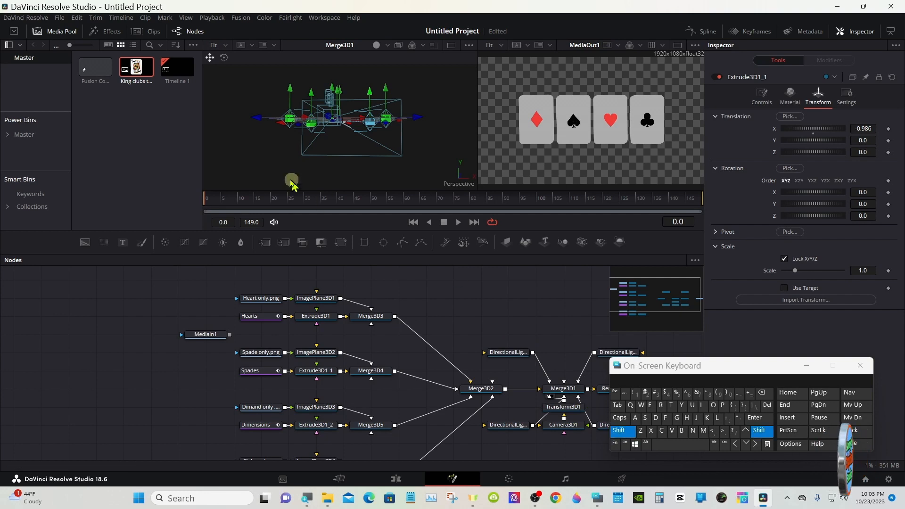
drag(399, 170, 396, 188)
right_click(336, 122)
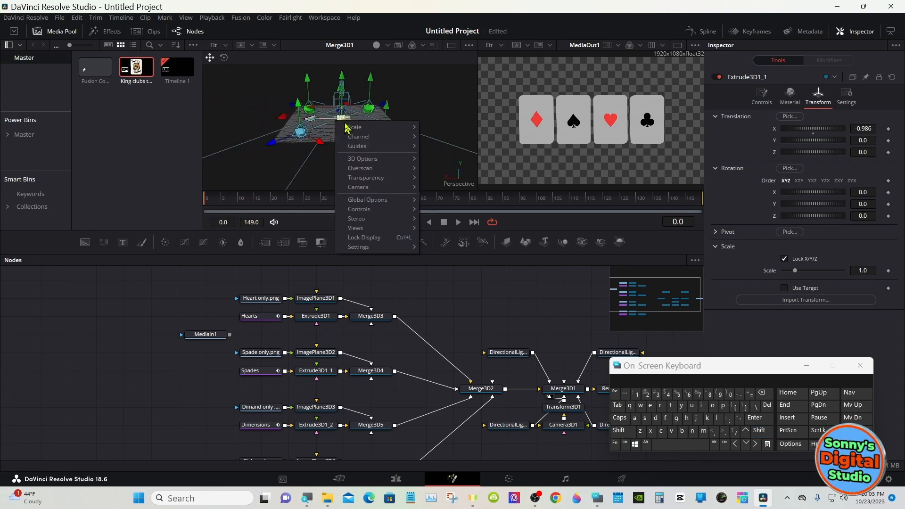
mouse_move(377, 127)
click(436, 224)
right_click(387, 153)
mouse_move(436, 160)
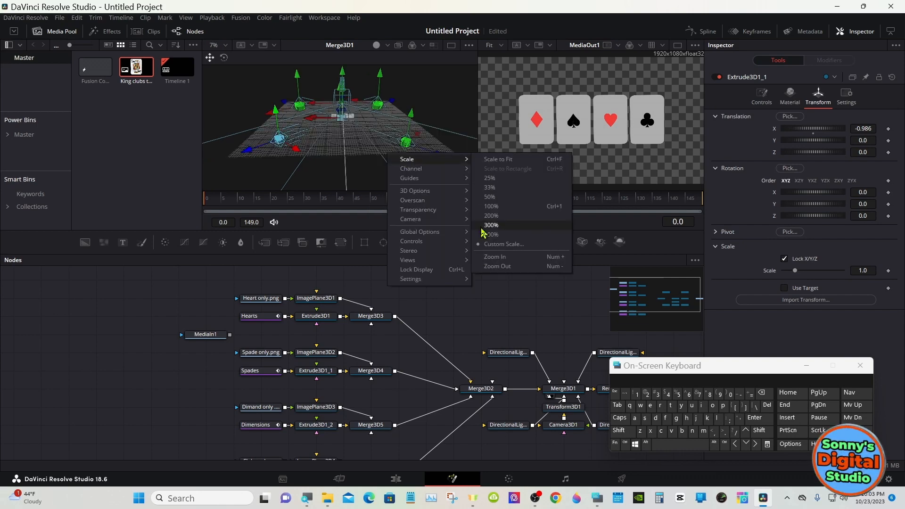
click(486, 257)
right_click(401, 147)
mouse_move(410, 152)
click(495, 251)
right_click(394, 147)
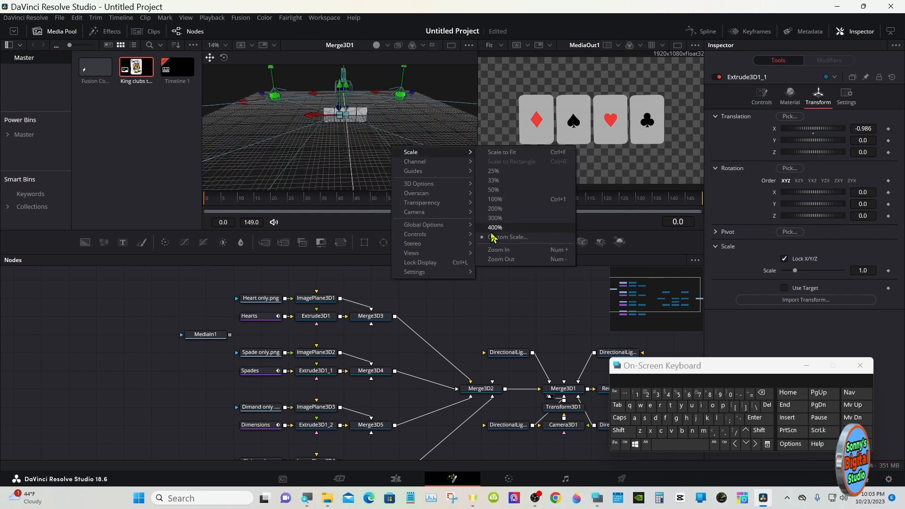
click(493, 252)
right_click(405, 143)
click(511, 246)
right_click(417, 135)
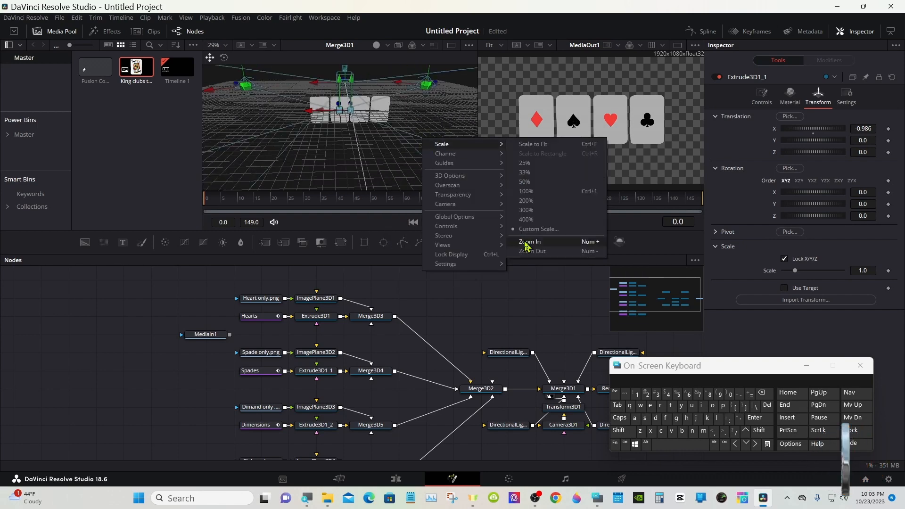
click(523, 243)
right_click(391, 139)
click(495, 243)
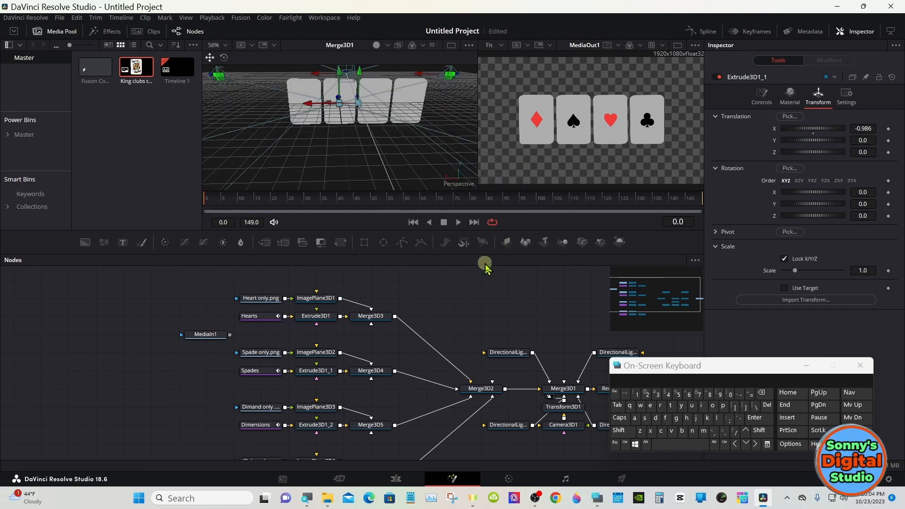
click(619, 430)
drag(396, 160, 383, 136)
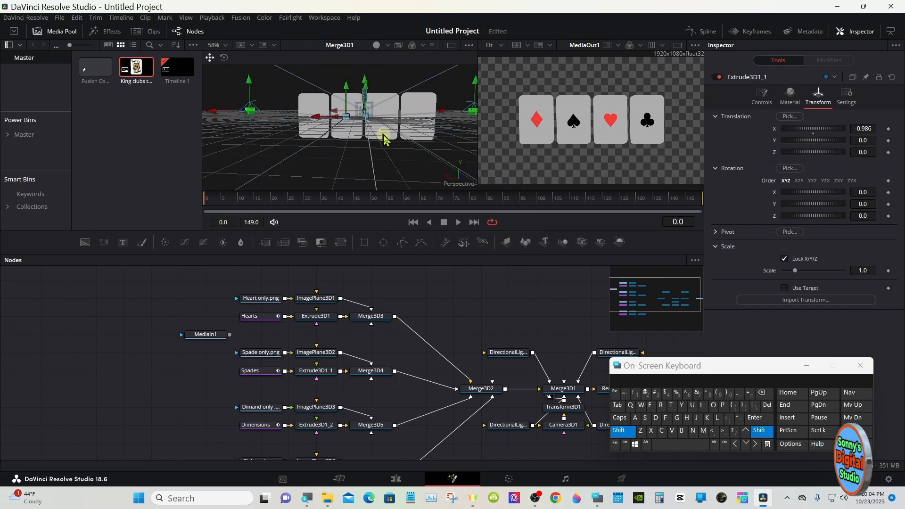
click(619, 429)
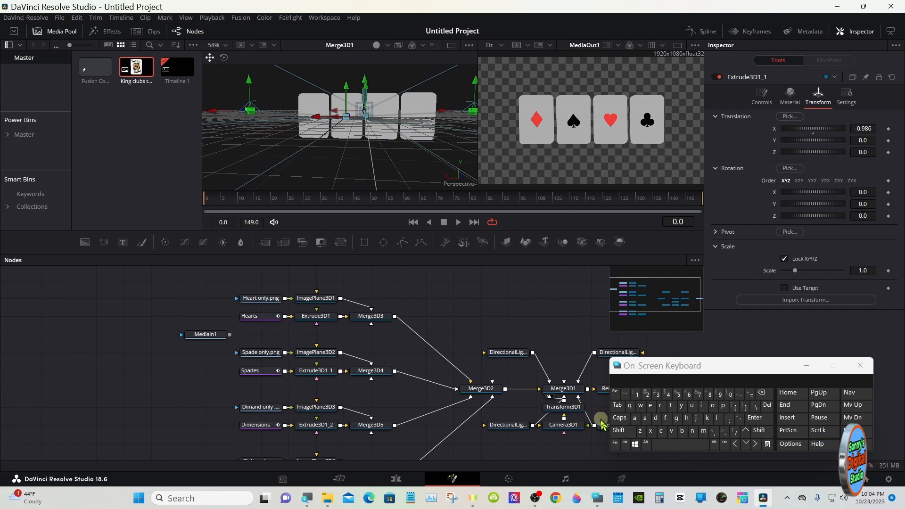
- Add a Loader node that loads King hearts trans.png from the Cards folder
click(619, 430)
click(655, 444)
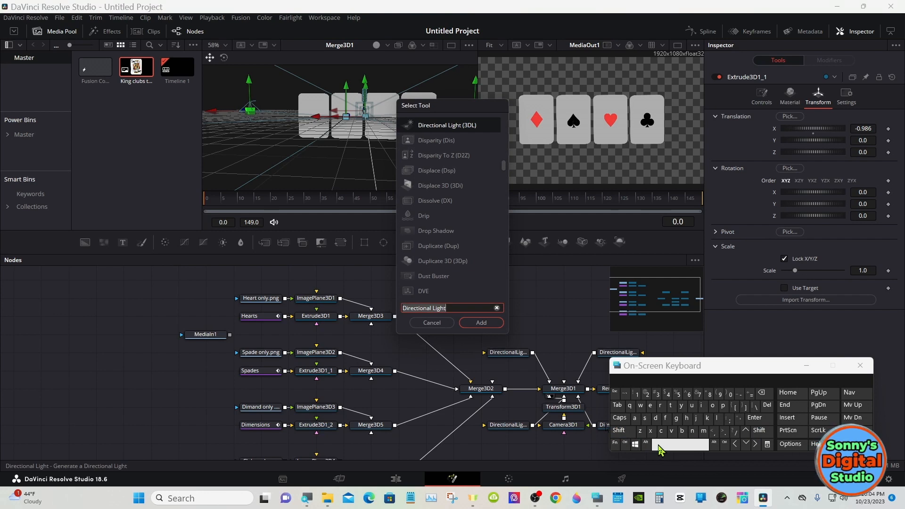
click(718, 418)
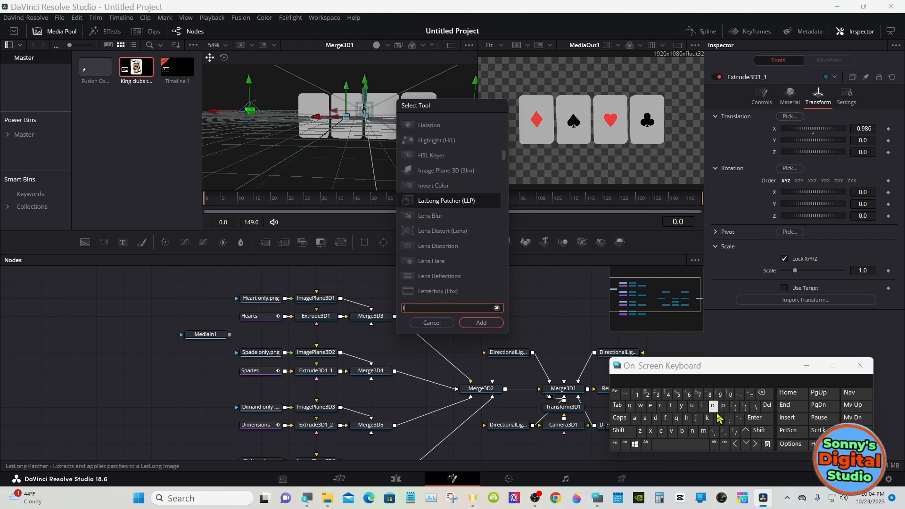
click(712, 405)
click(634, 418)
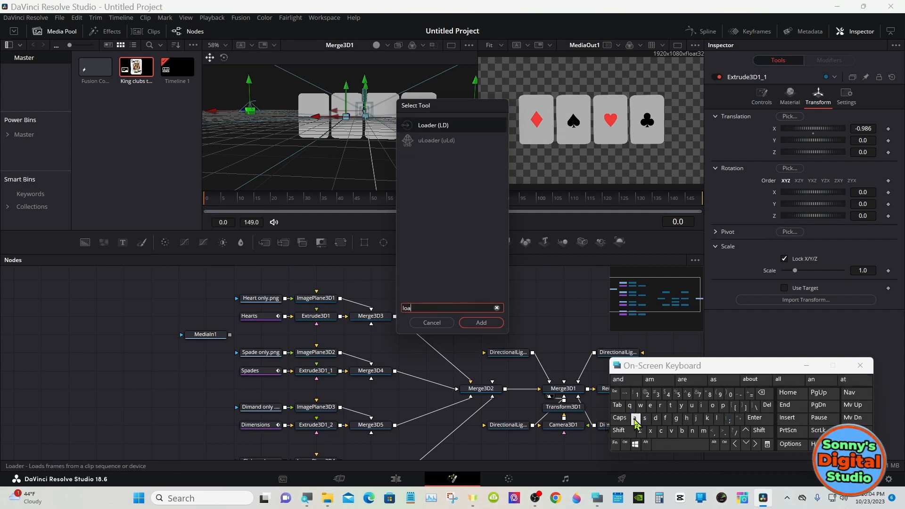
click(437, 128)
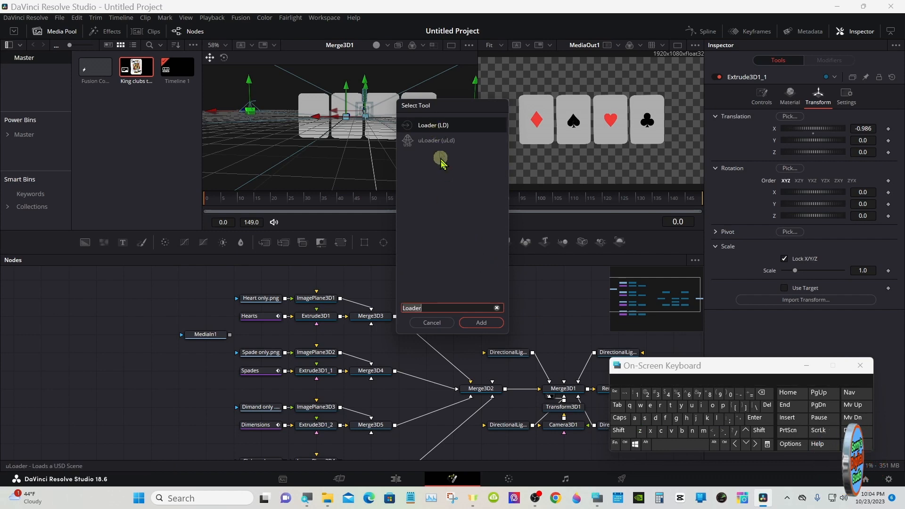
click(480, 325)
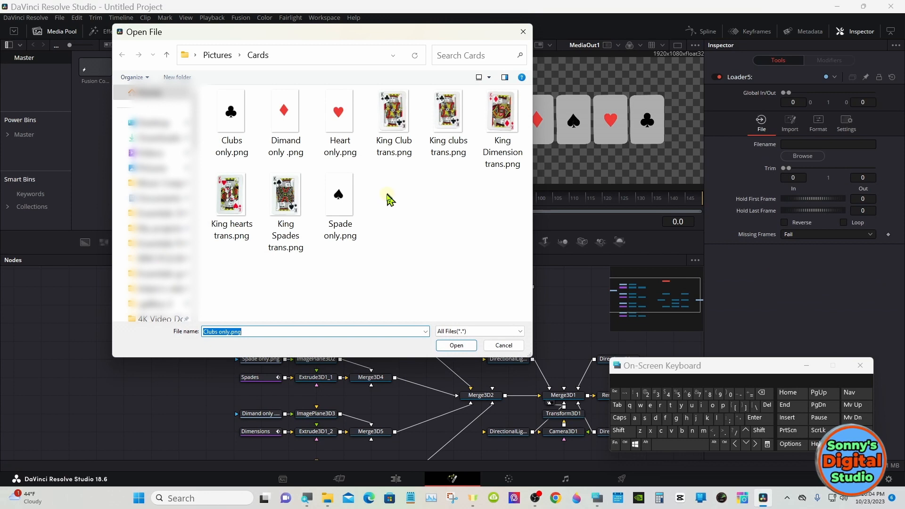
click(233, 198)
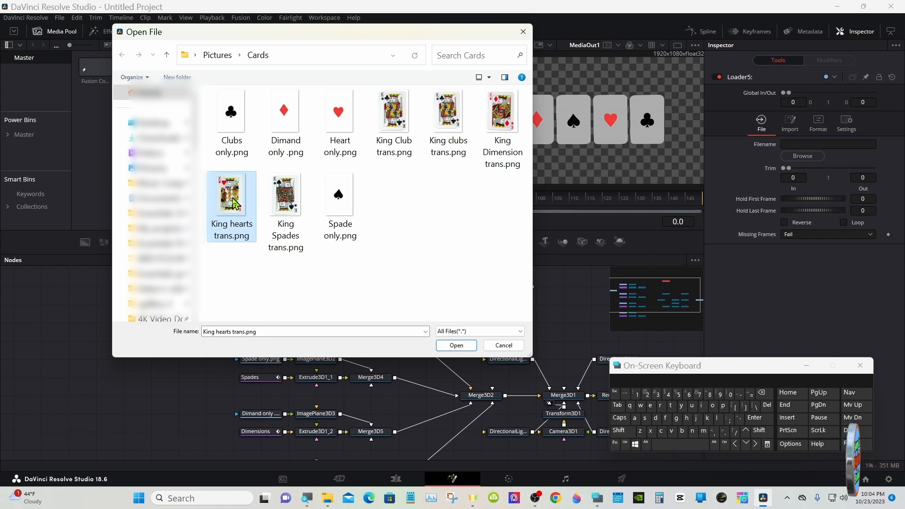
double_click(233, 202)
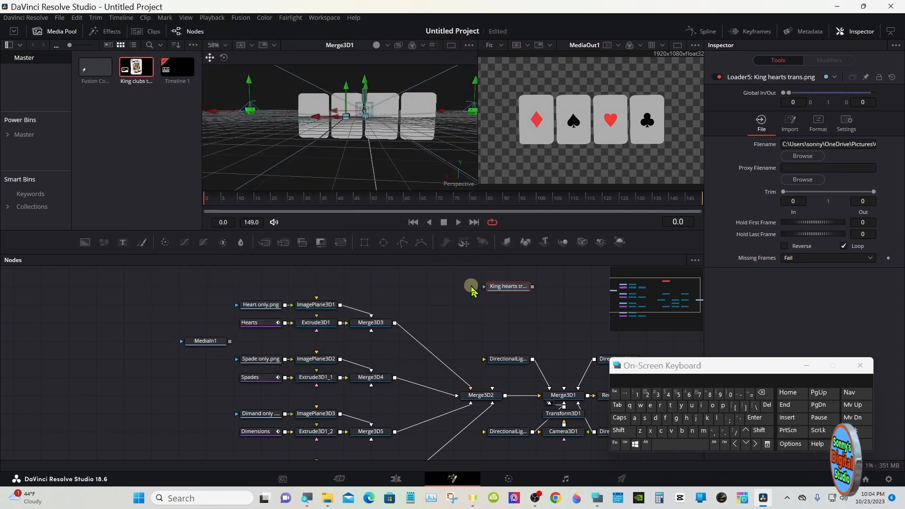
- Place the King hearts loader above the Heart only.png node and feed it through a new Image Plane 3D into Merge3D3
drag(511, 287, 264, 289)
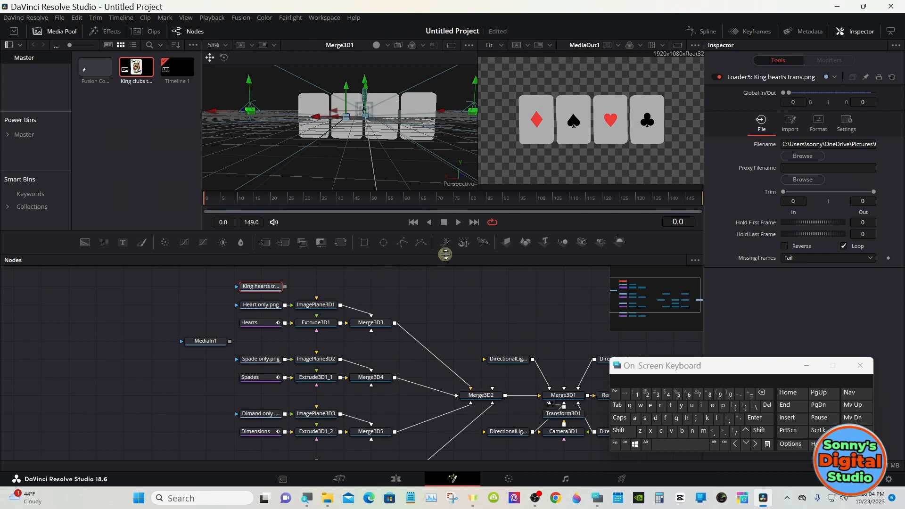
click(506, 242)
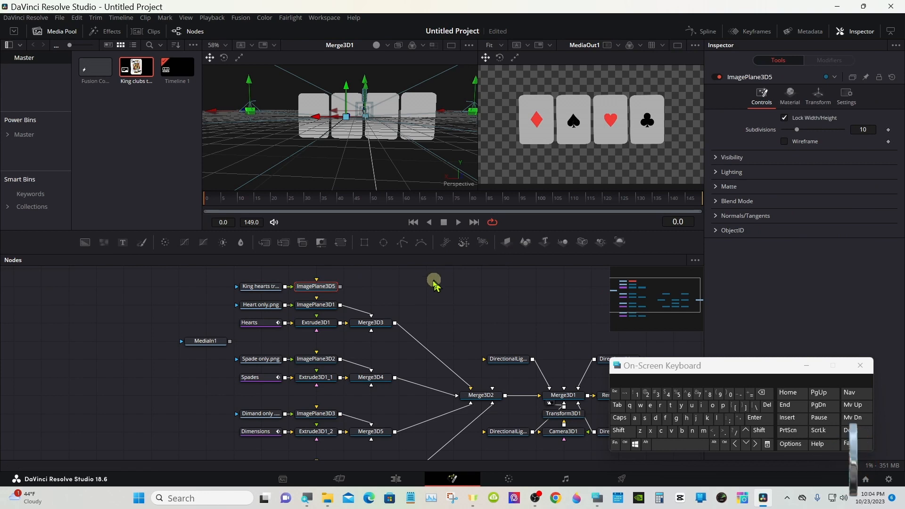
drag(340, 286, 381, 316)
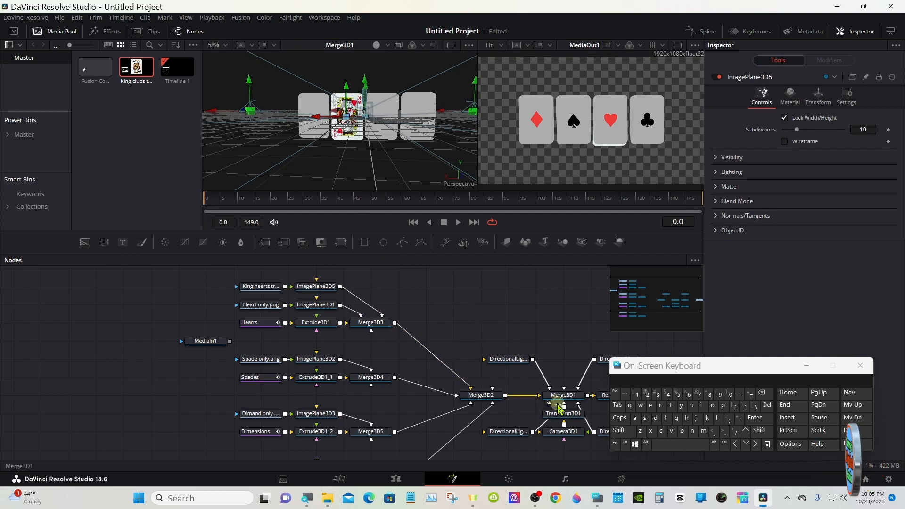
- Move Camera3D1 and Transform3D1 lower beneath Merge3D1 and set Transform3D1's Y rotation to 151.3 to bring the card backs into view
drag(564, 431, 563, 449)
drag(564, 416, 564, 431)
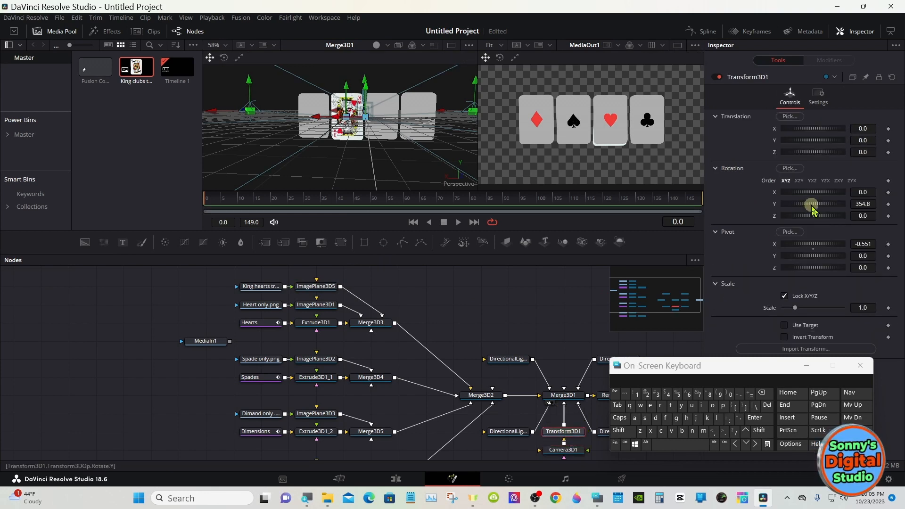
drag(815, 210, 818, 206)
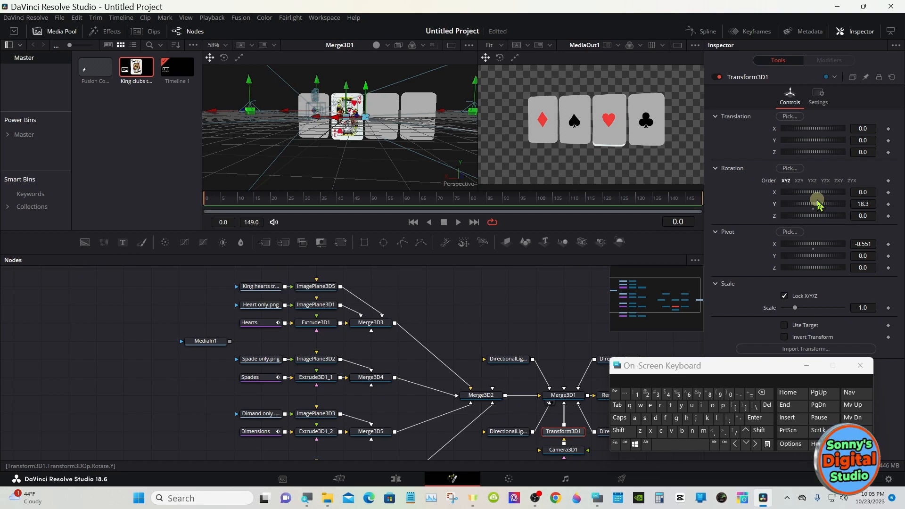
drag(815, 206, 839, 204)
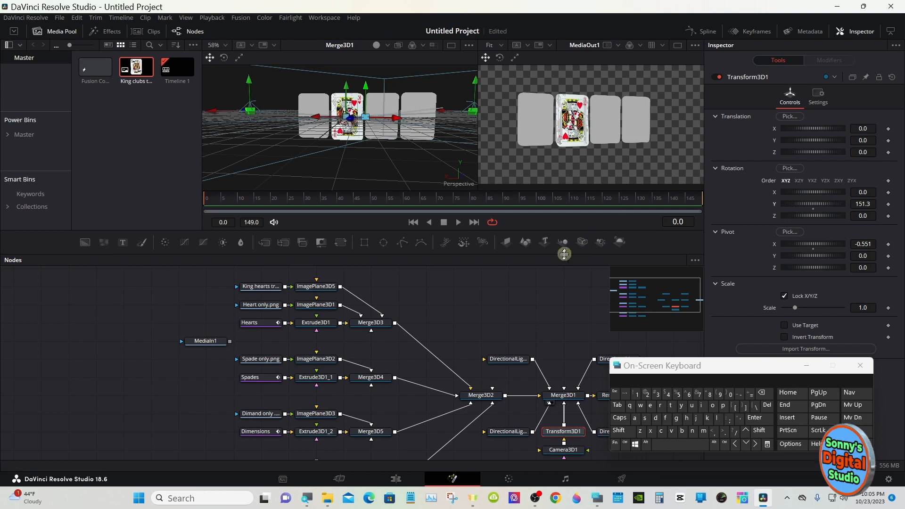
- Set ImagePlane3D5's Z translation to -0.002 so the King hearts image sits just off the card's back
click(333, 289)
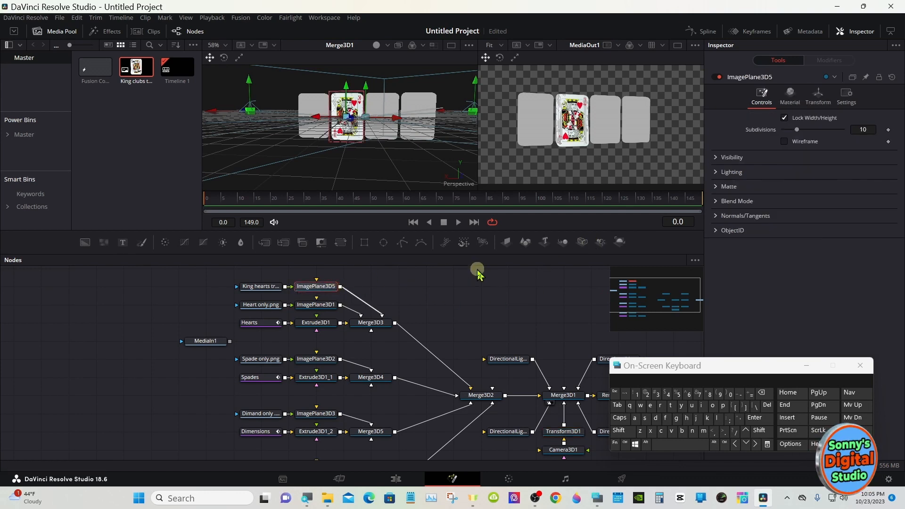
click(819, 96)
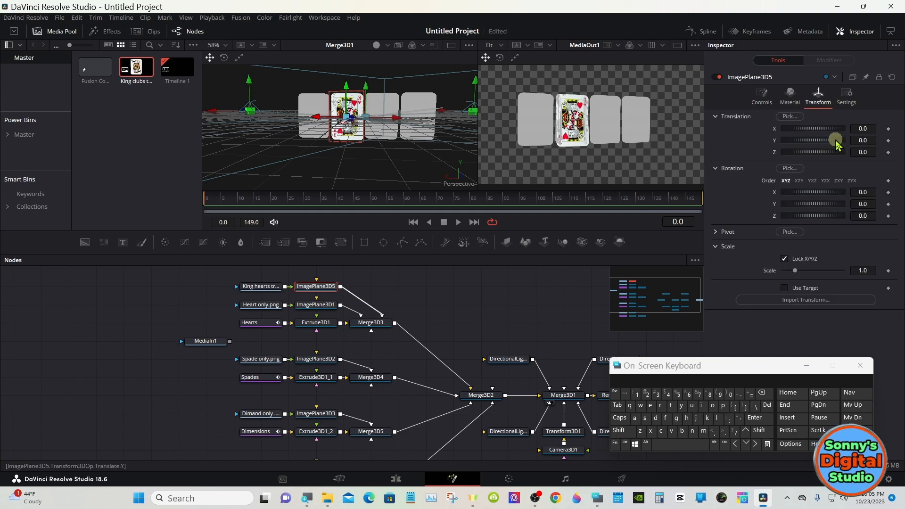
drag(864, 151, 864, 136)
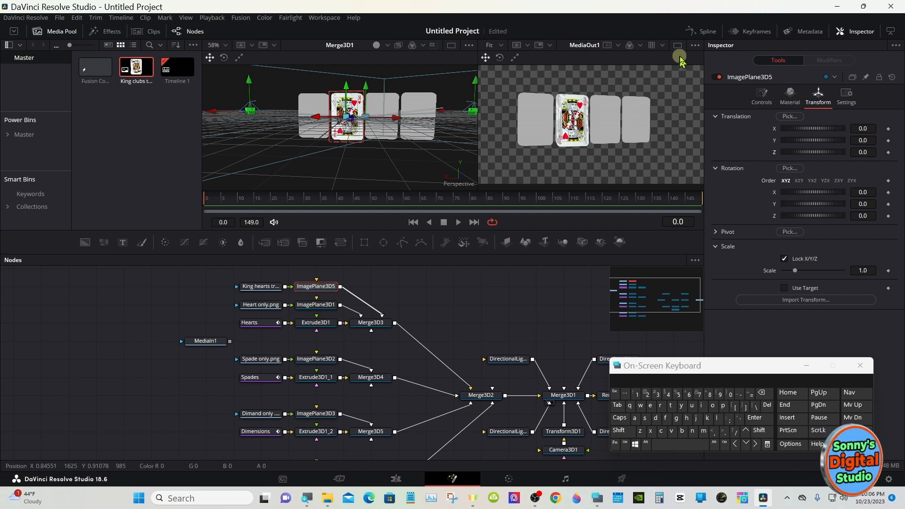
right_click(587, 102)
mouse_move(616, 110)
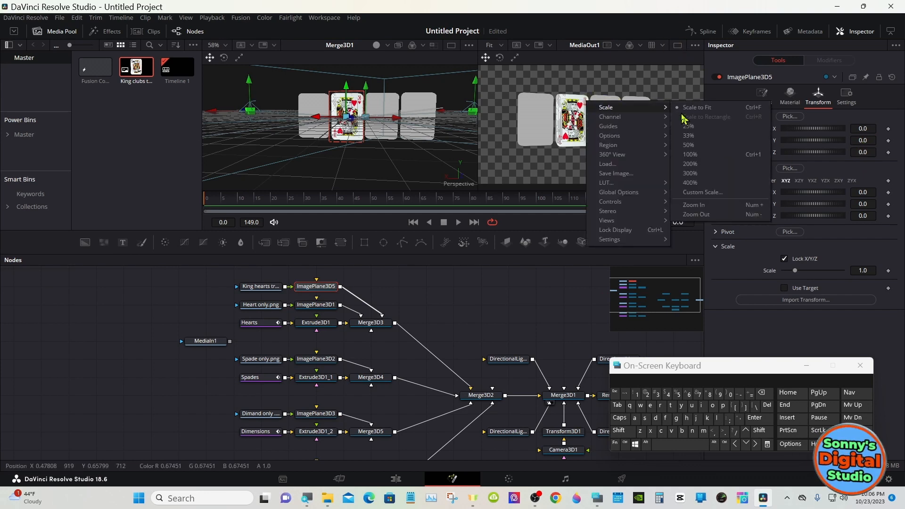
click(679, 199)
right_click(596, 122)
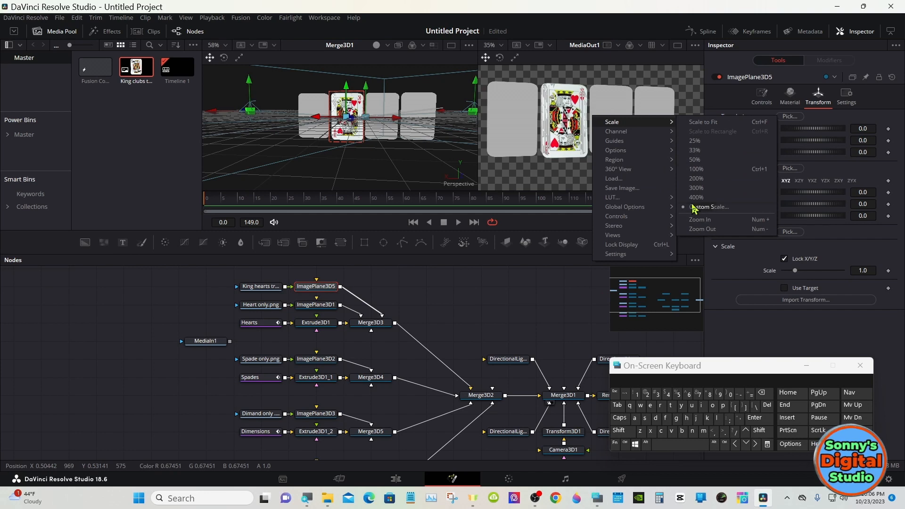
click(688, 220)
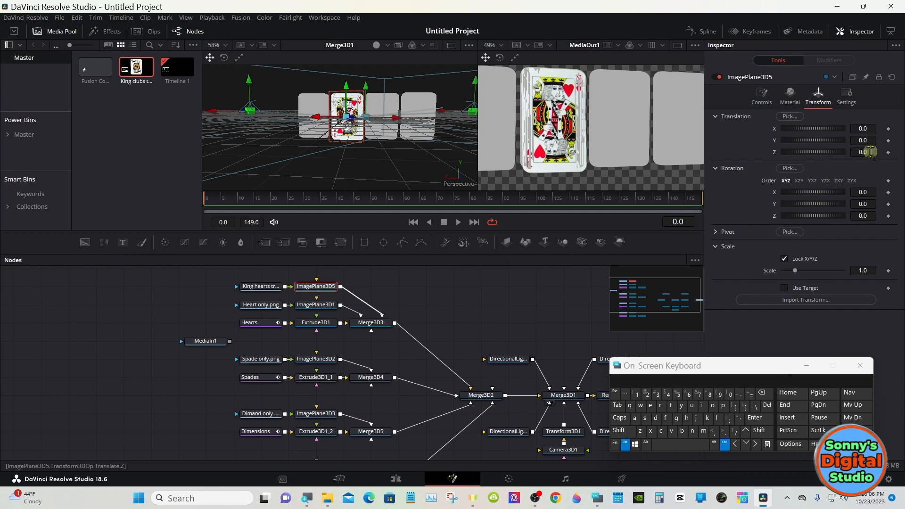
scroll(868, 152, down, 1)
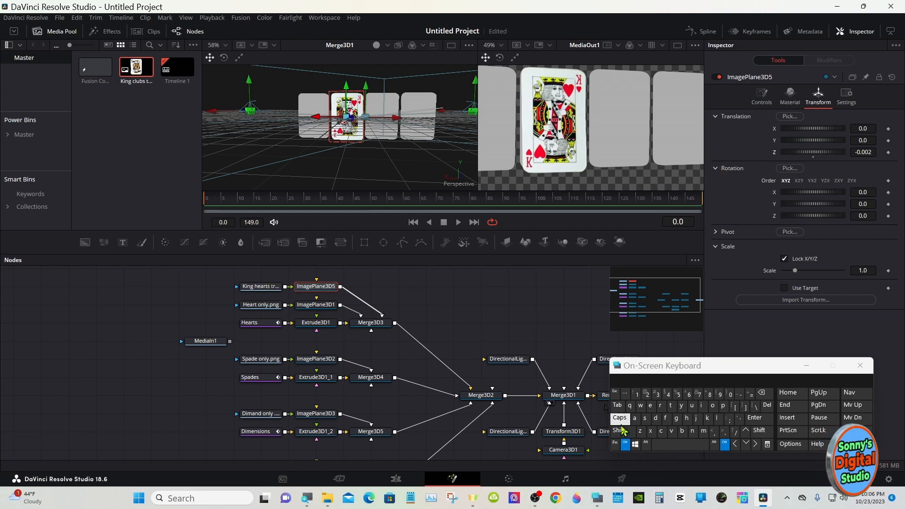
click(625, 443)
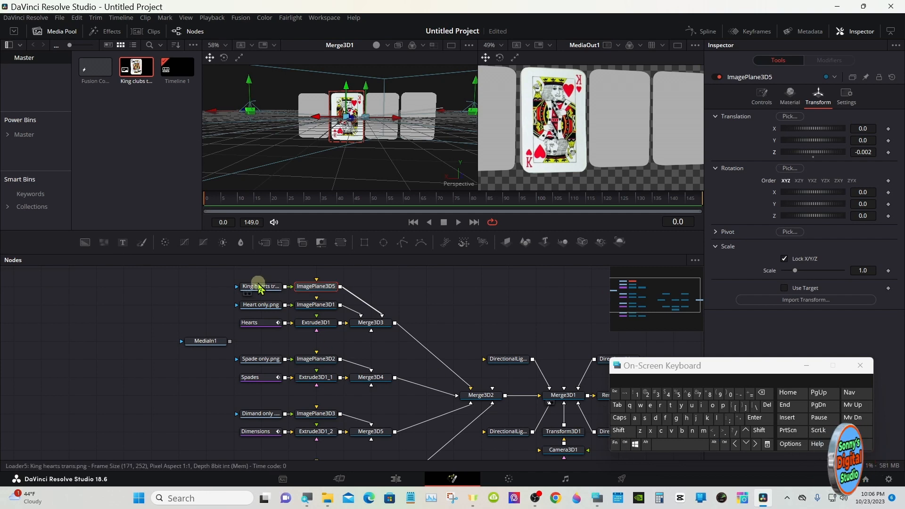
- Insert a Transform node between the King hearts loader and ImagePlane3D5, and flip the image horizontally
drag(258, 287, 176, 287)
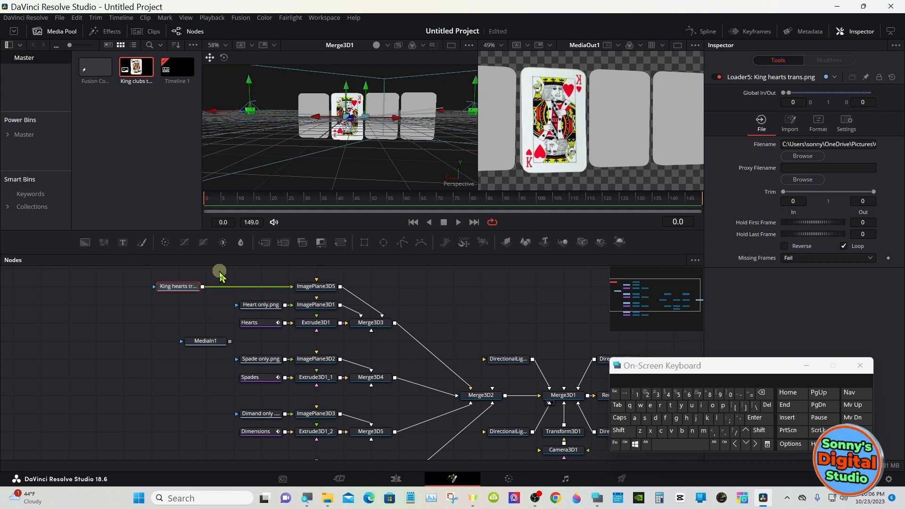
click(340, 242)
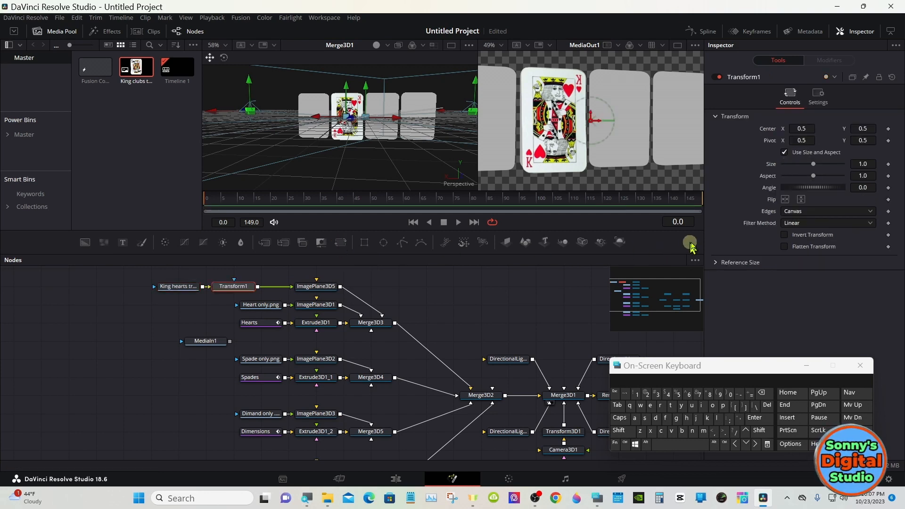
click(785, 199)
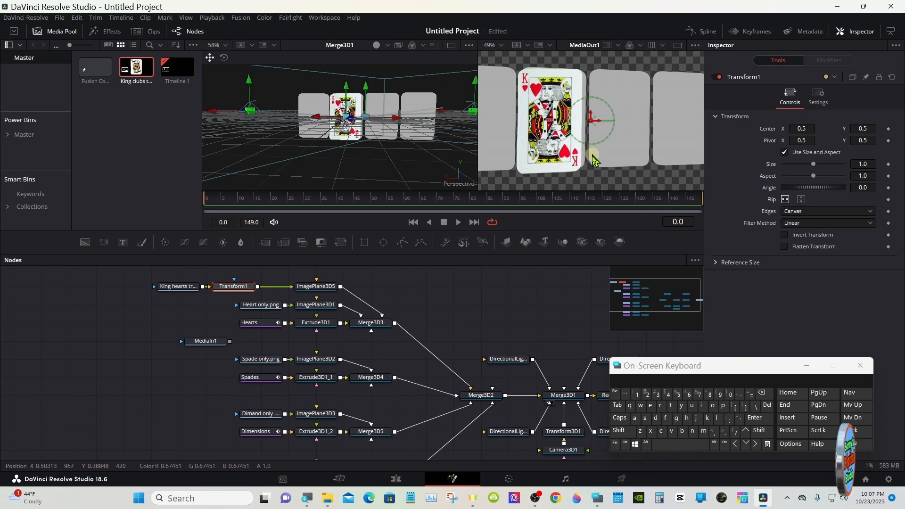
- Set ImagePlane3D5's X translation to -0.058, and turn the camera by setting Transform3D1's Y rotation to 174.8
click(323, 287)
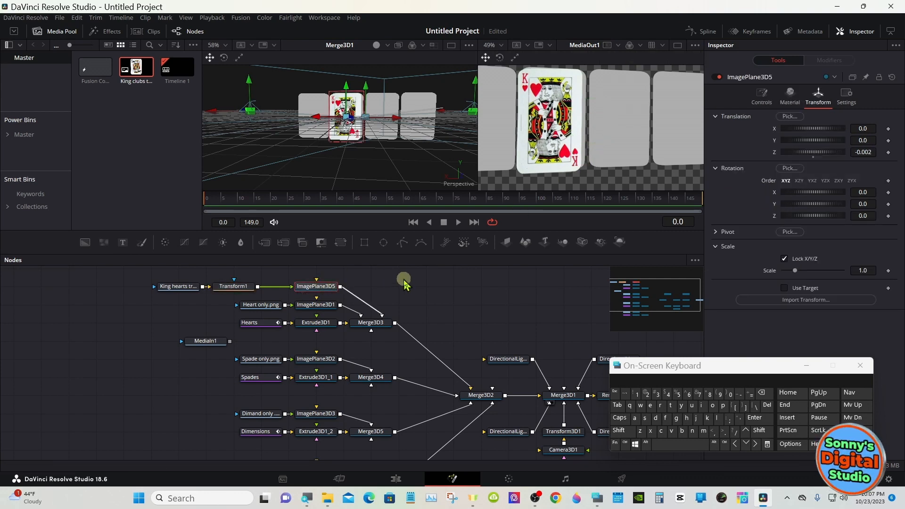
drag(867, 129, 859, 129)
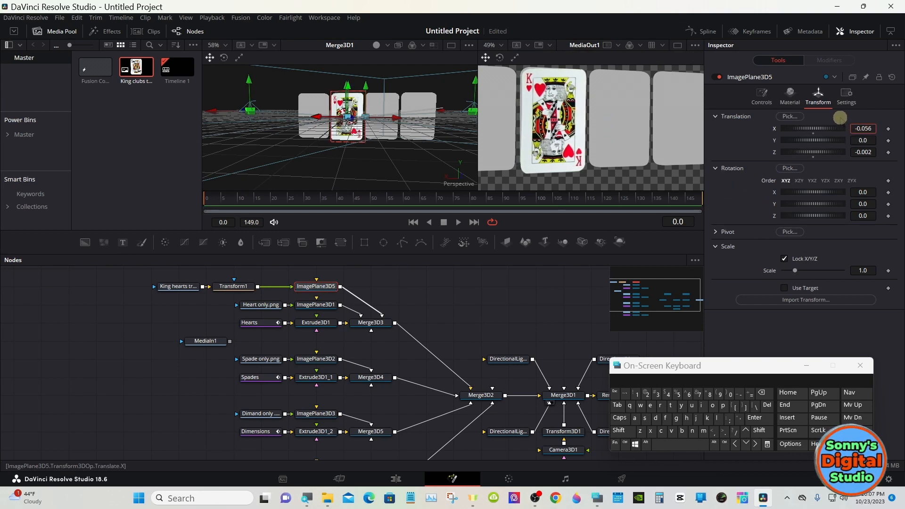
click(564, 431)
drag(813, 203, 823, 192)
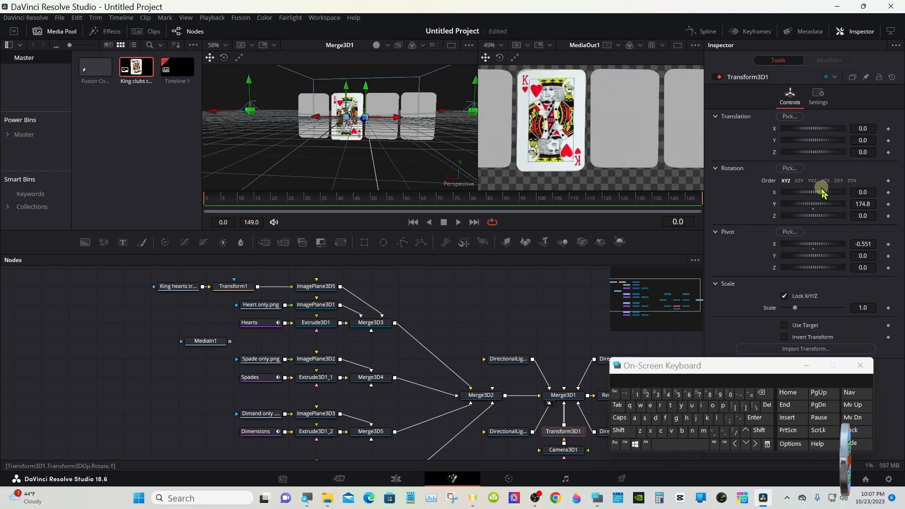
- Fit the King hearts image to its card by setting ImagePlane3D5's scale to 0.966, X translation to -0.051 and Y translation to 0.026
click(316, 286)
drag(866, 269, 852, 245)
mouse_move(865, 139)
mouse_down()
mouse_move(880, 132)
mouse_move(873, 139)
mouse_up()
drag(867, 267, 865, 270)
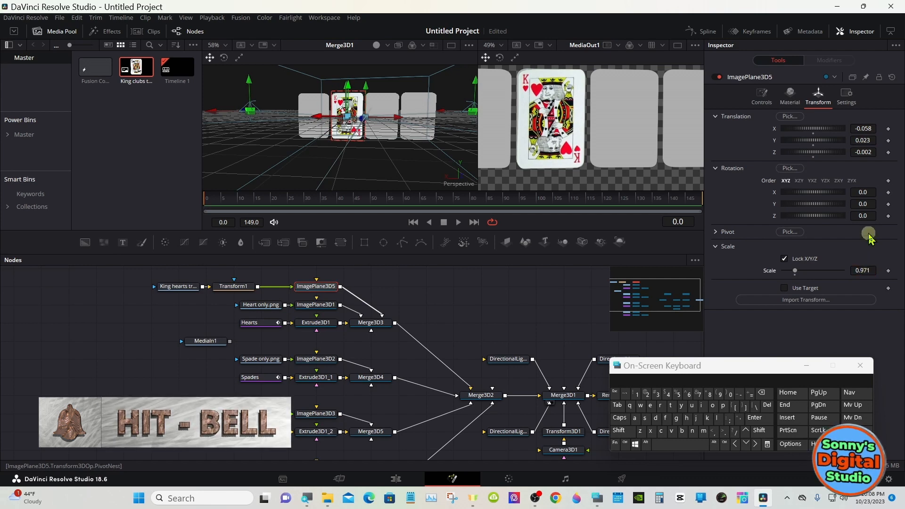
drag(862, 139, 865, 137)
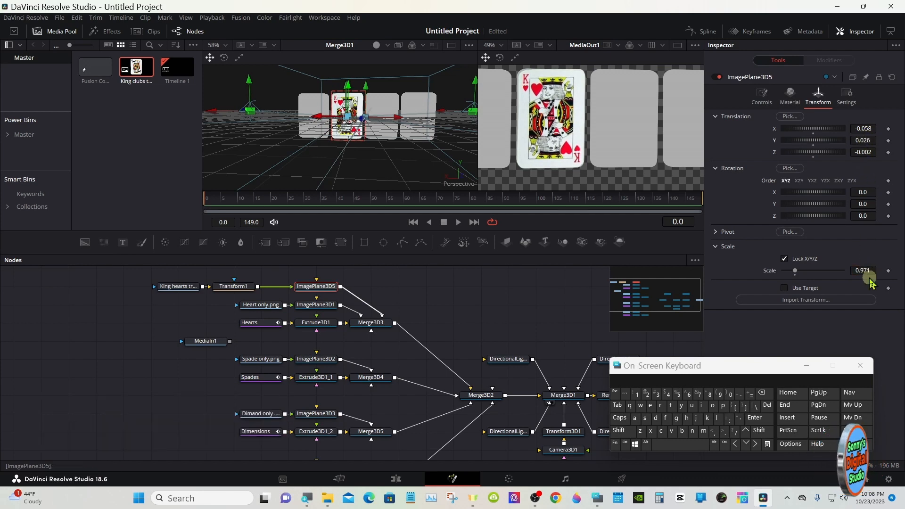
mouse_move(867, 267)
mouse_down()
mouse_move(853, 269)
mouse_move(870, 264)
mouse_up()
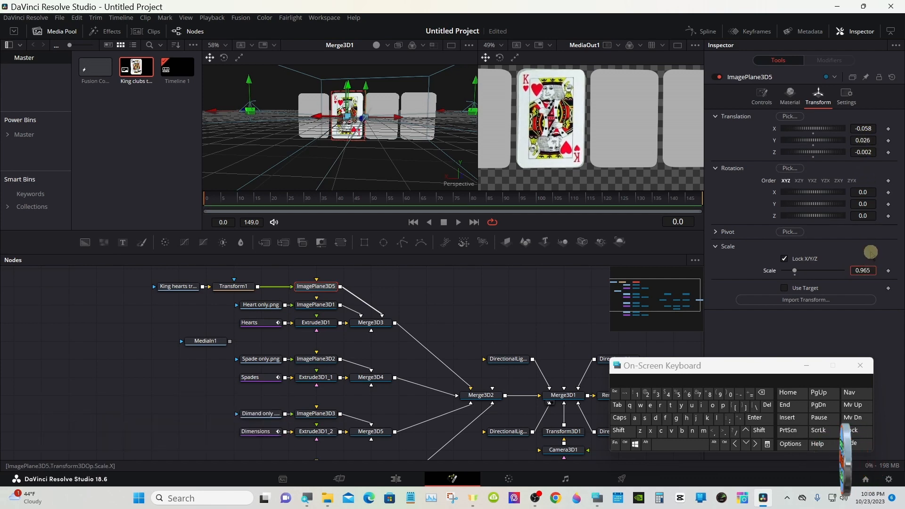
drag(869, 128, 870, 128)
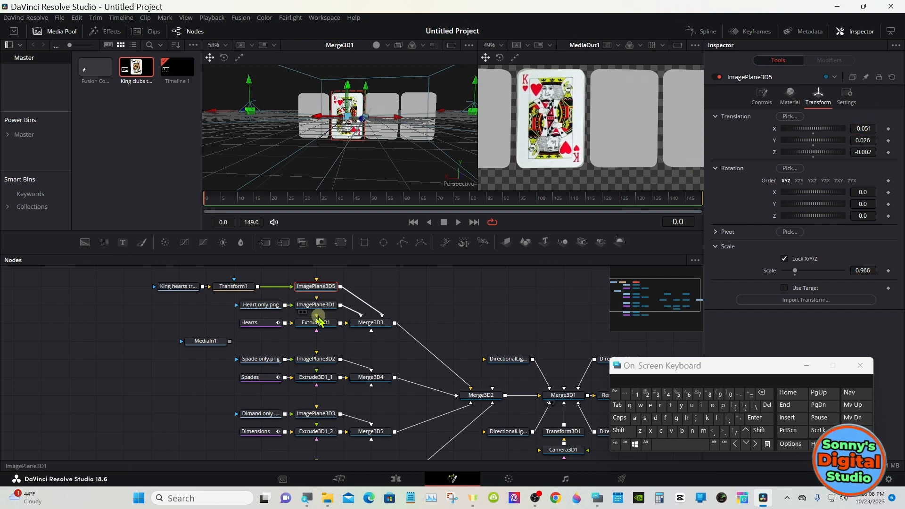
- Move the MediaIn1 node farther away from the card node rows to free space beside them
click(255, 342)
drag(229, 341, 92, 341)
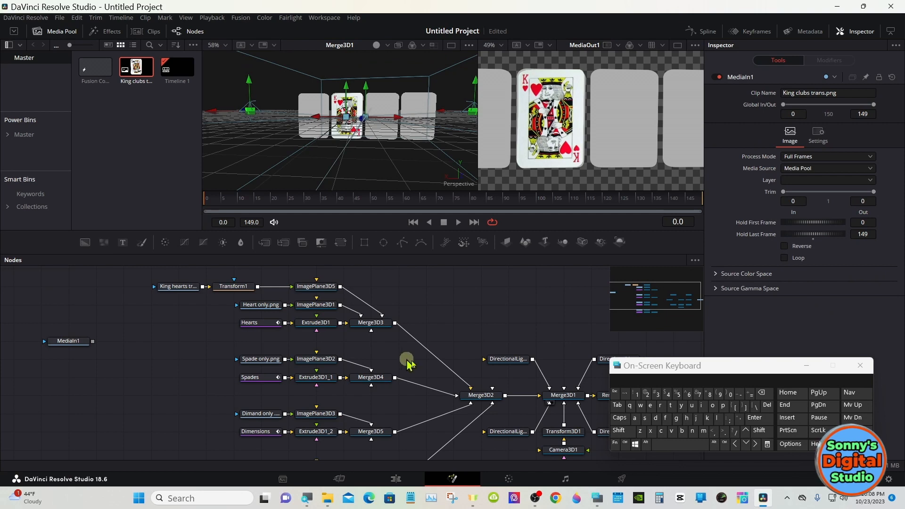
- Add a Loader node that loads King clubs trans.png from the Cards folder
click(618, 431)
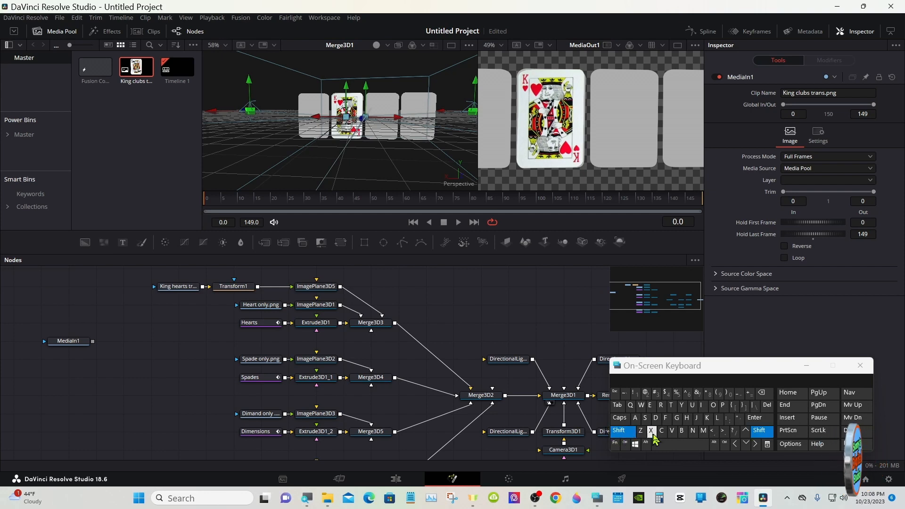
click(671, 445)
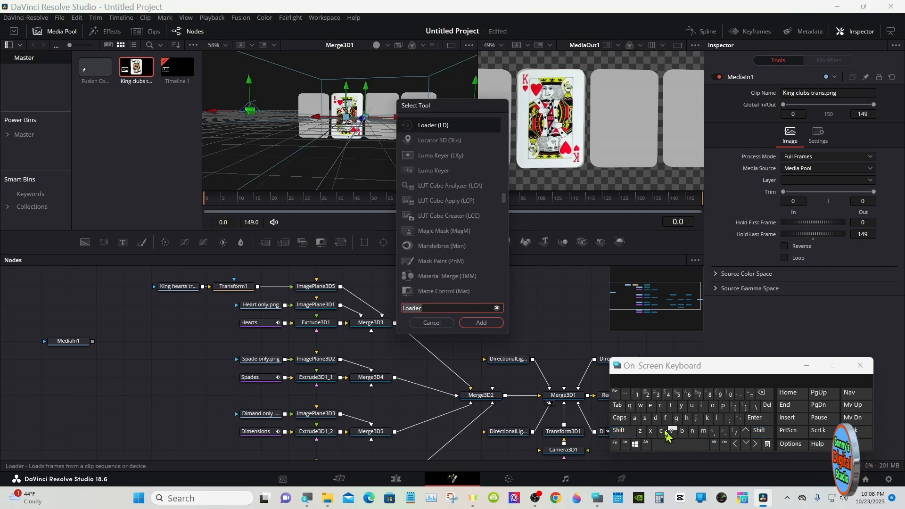
click(491, 325)
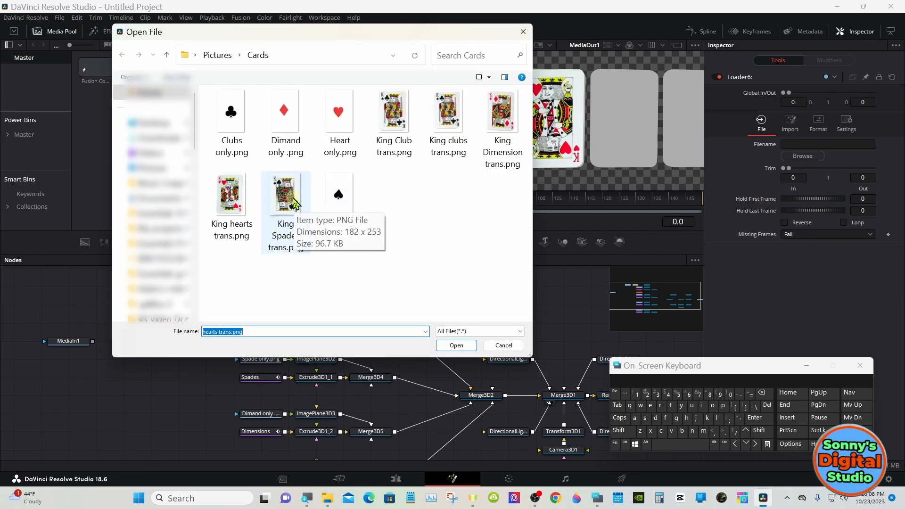
double_click(440, 123)
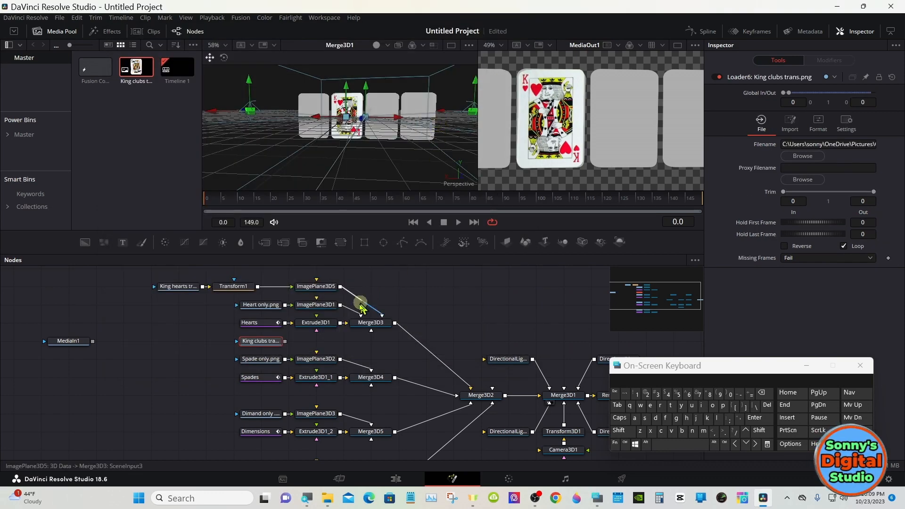
- Move the King clubs loader aside, then cut it from the node graph
drag(263, 342, 125, 359)
right_click(251, 347)
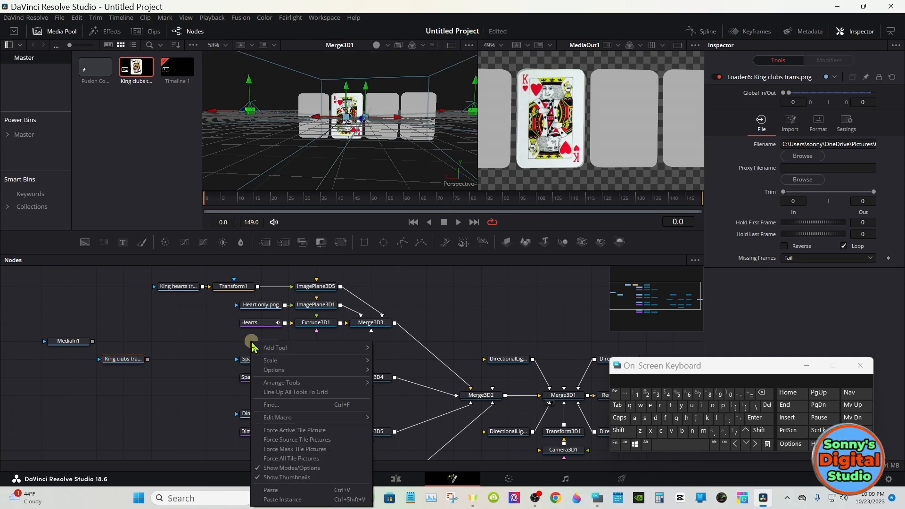
click(251, 344)
right_click(110, 359)
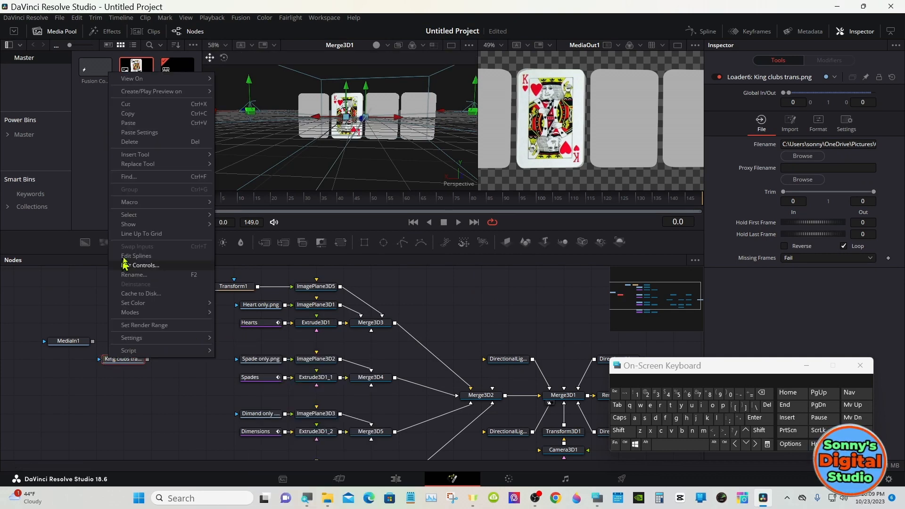
click(126, 104)
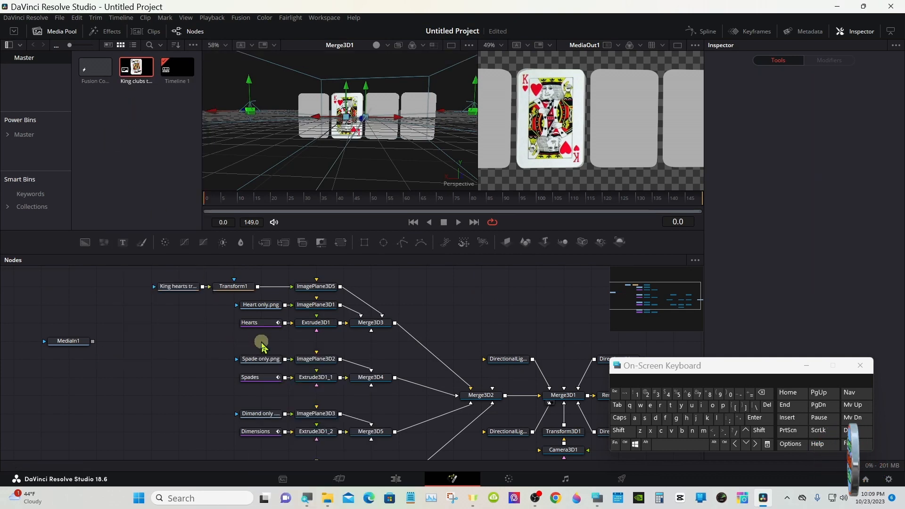
- Add a Loader node for King Spades trans.png above Spade only.png and feed it through a new Image Plane 3D into Merge3D4
click(619, 430)
click(653, 444)
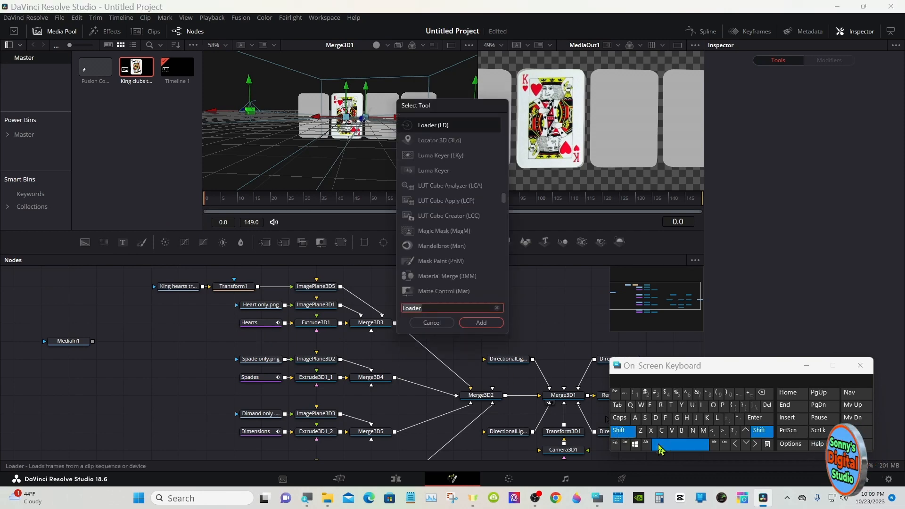
click(480, 322)
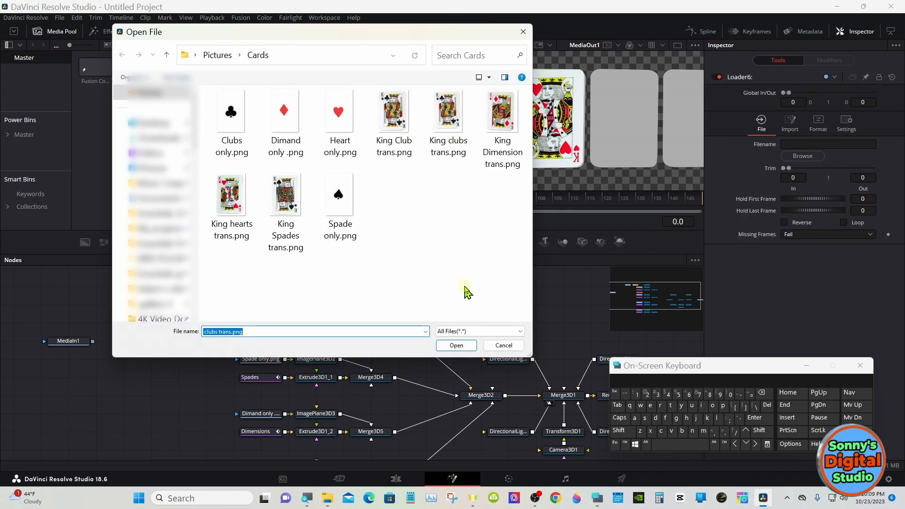
click(301, 203)
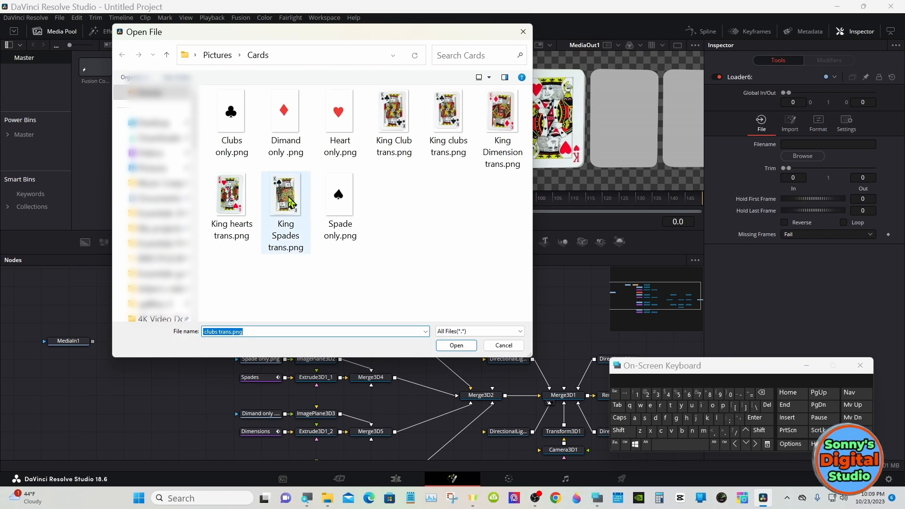
double_click(289, 200)
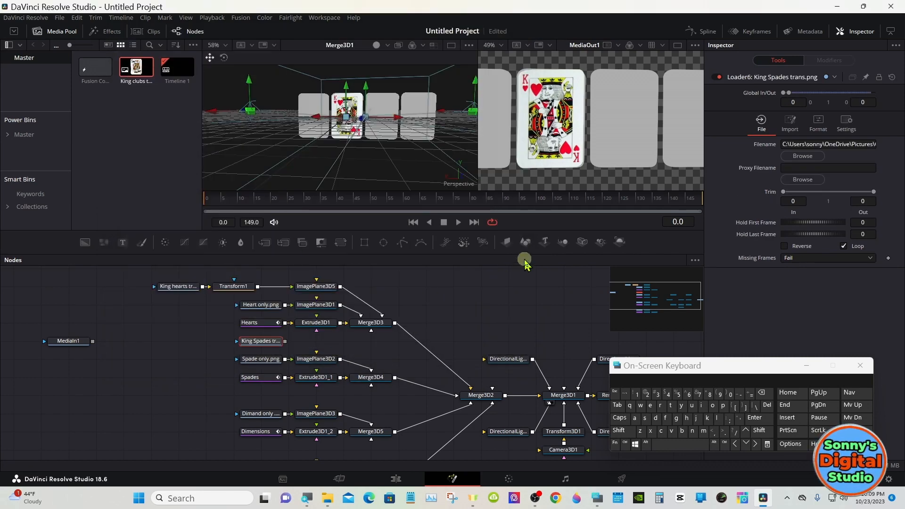
click(508, 243)
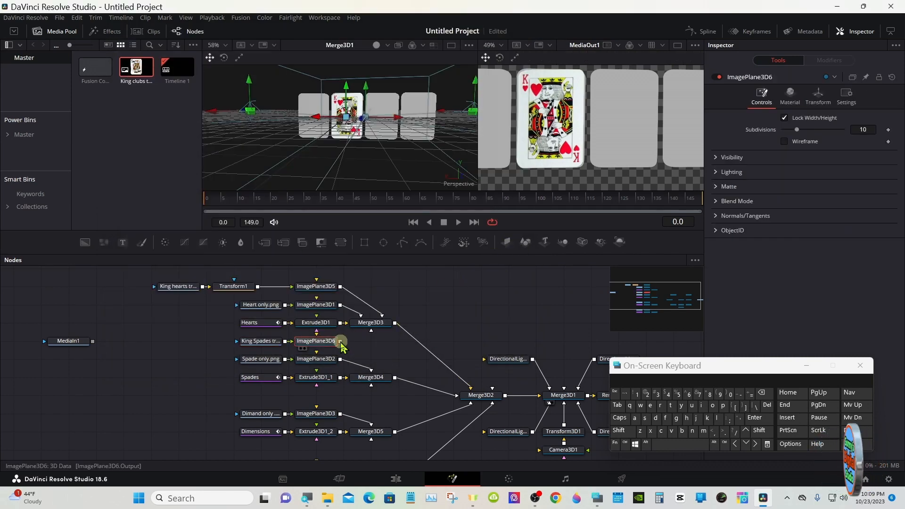
drag(341, 347, 375, 375)
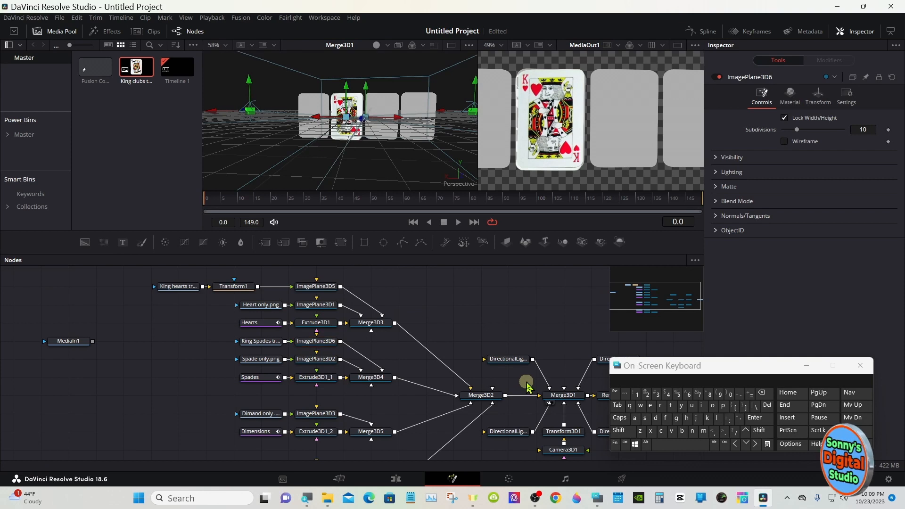
- Reset Transform3D1's Y rotation to 0.0 to bring the card fronts into view
click(560, 430)
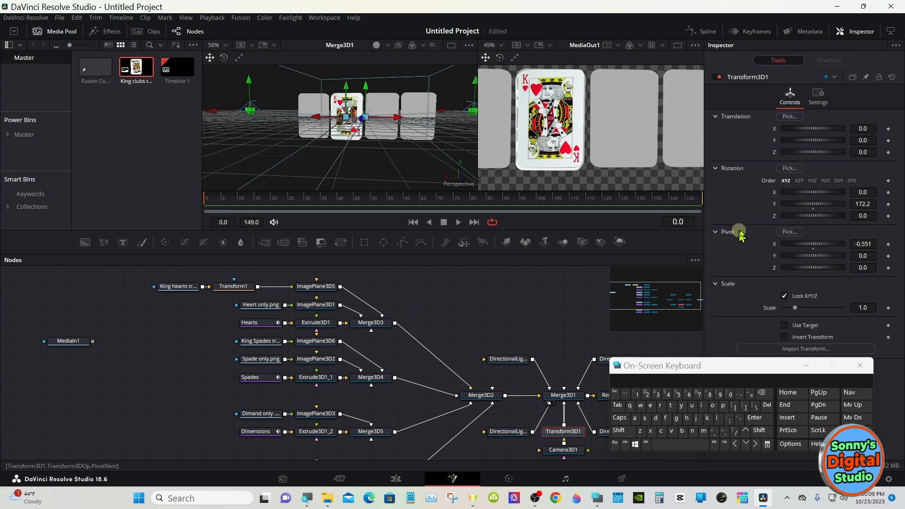
click(814, 209)
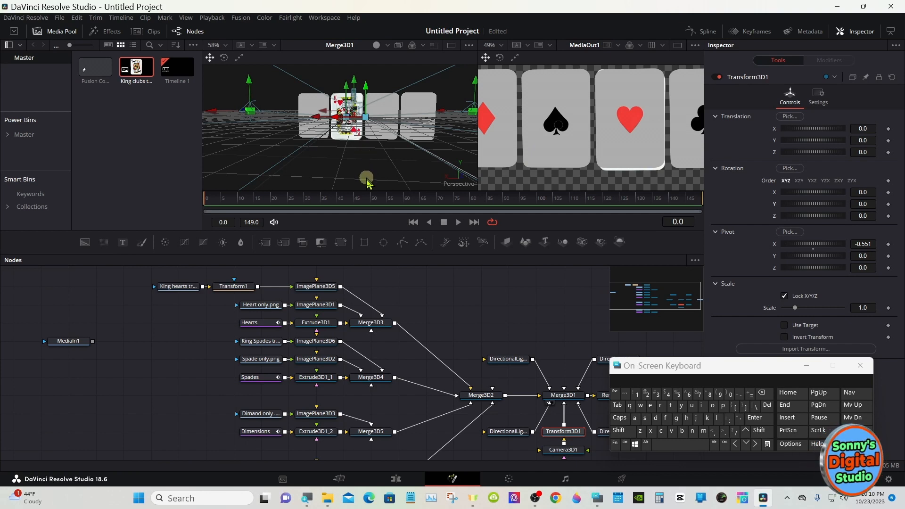
- Shift ImagePlane3D6, the King Spades plane, onto the neighbouring card by setting its X translation to -1.017
click(328, 343)
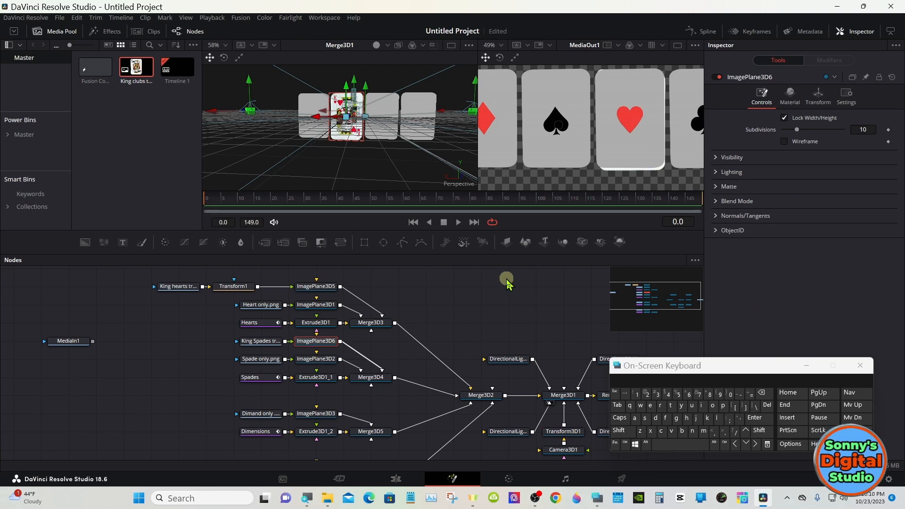
click(817, 96)
drag(862, 129, 807, 122)
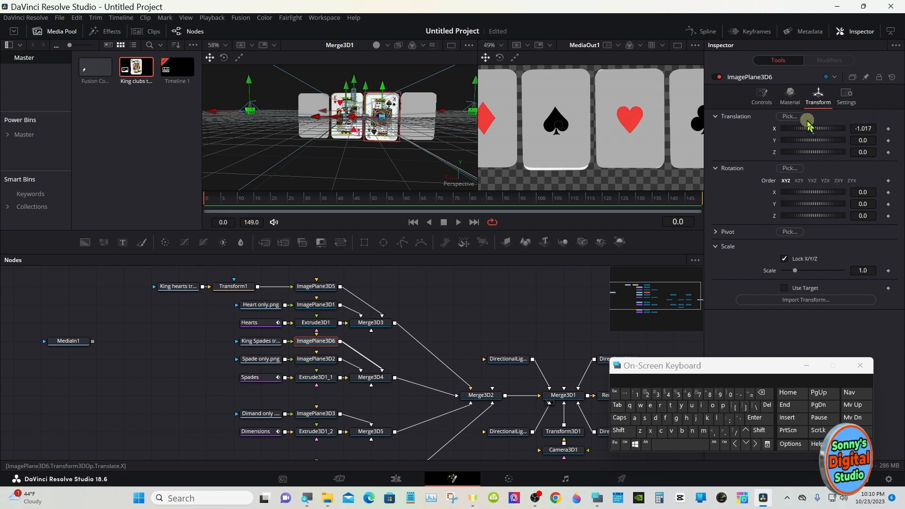
- Set Transform3D1's Y rotation to -172.2 to view the card backs, and set ImagePlane3D6's Z translation to -0.02
click(564, 432)
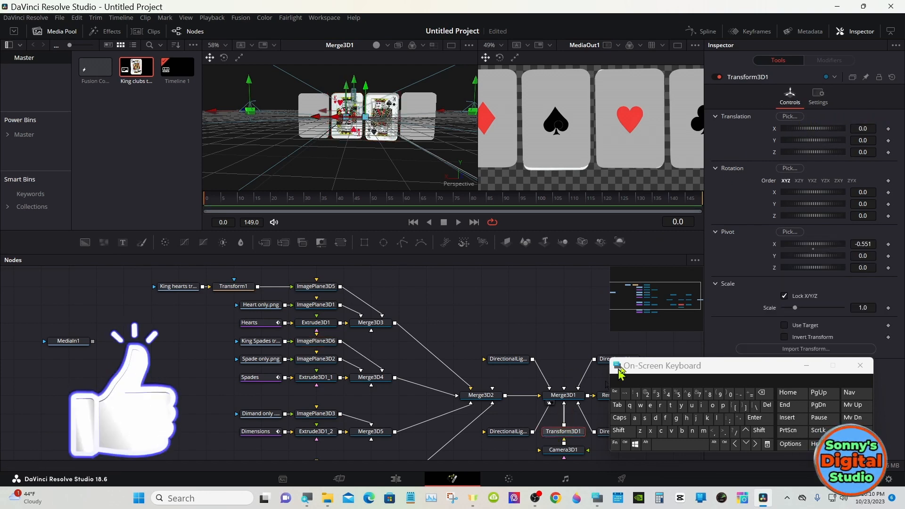
mouse_move(817, 205)
mouse_down()
mouse_move(783, 179)
mouse_move(813, 203)
mouse_up()
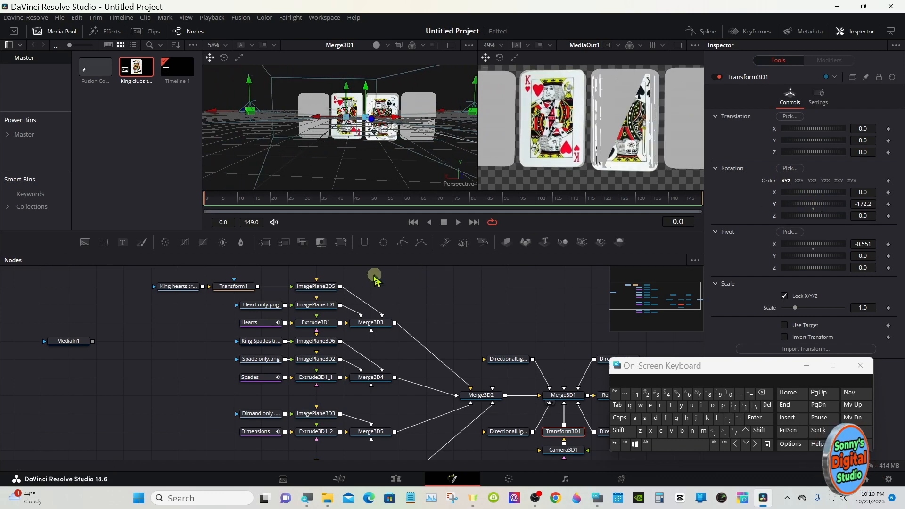
click(323, 342)
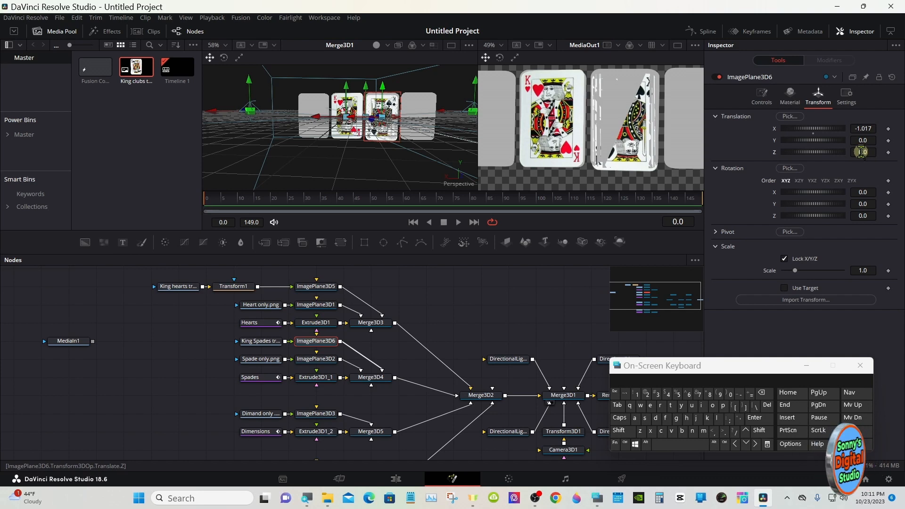
drag(860, 152, 859, 150)
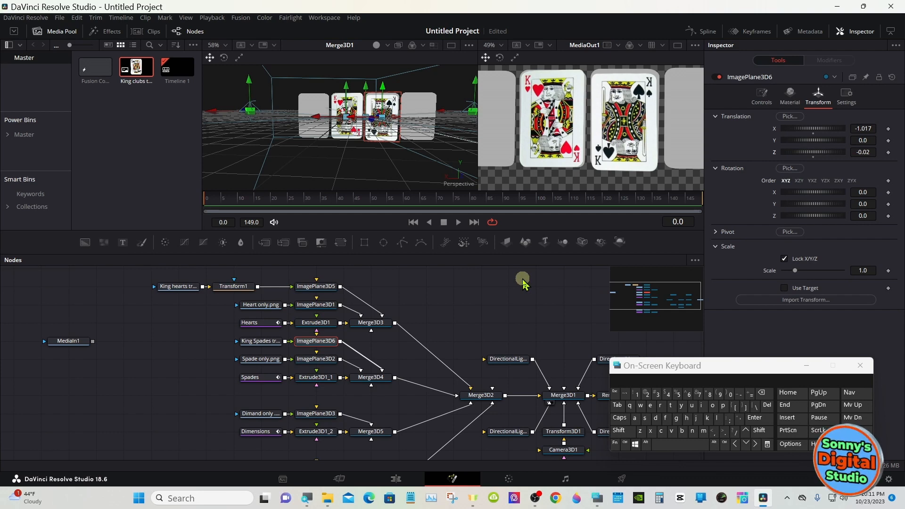
- Move the King Spades loader away from ImagePlane3D6, insert a Transform node between them, and flip the image horizontally
drag(273, 346, 190, 347)
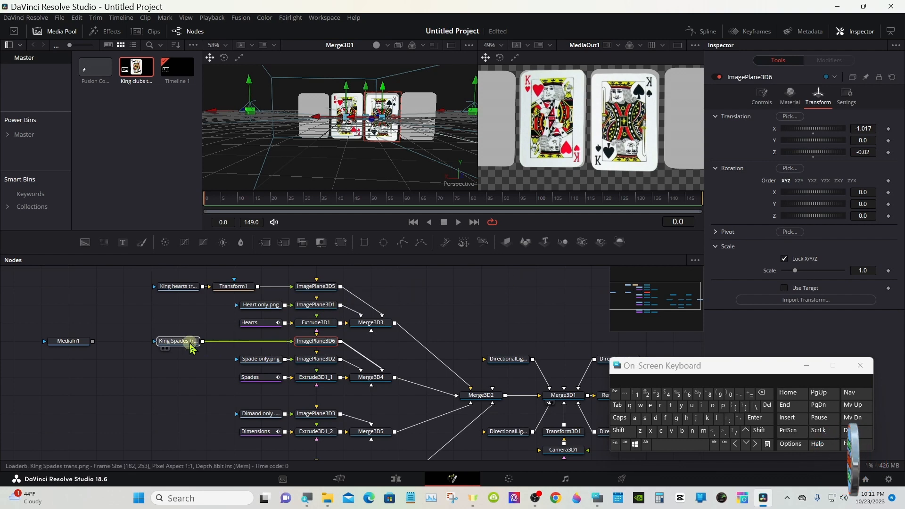
click(339, 243)
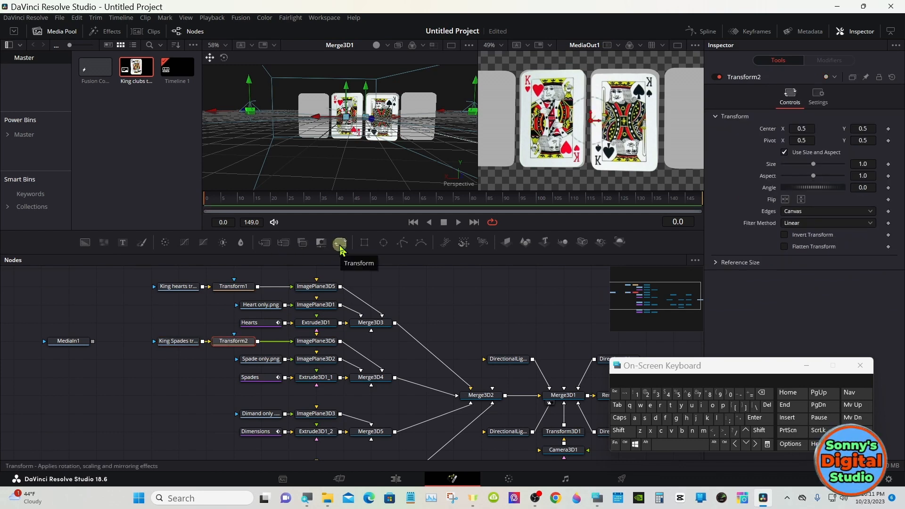
click(785, 199)
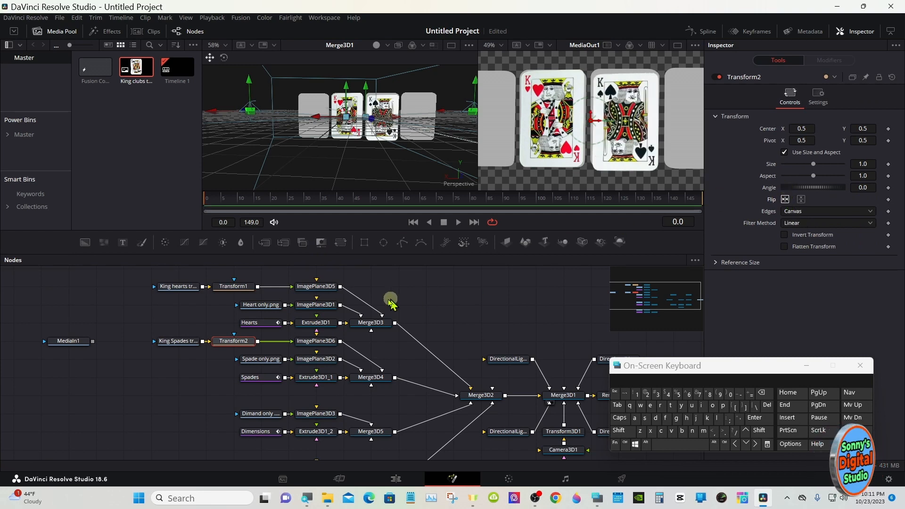
- Align ImagePlane3D6 with its card using X translation -1.011, Y translation 0.057, and an unlocked Y scale of 1.005
click(316, 340)
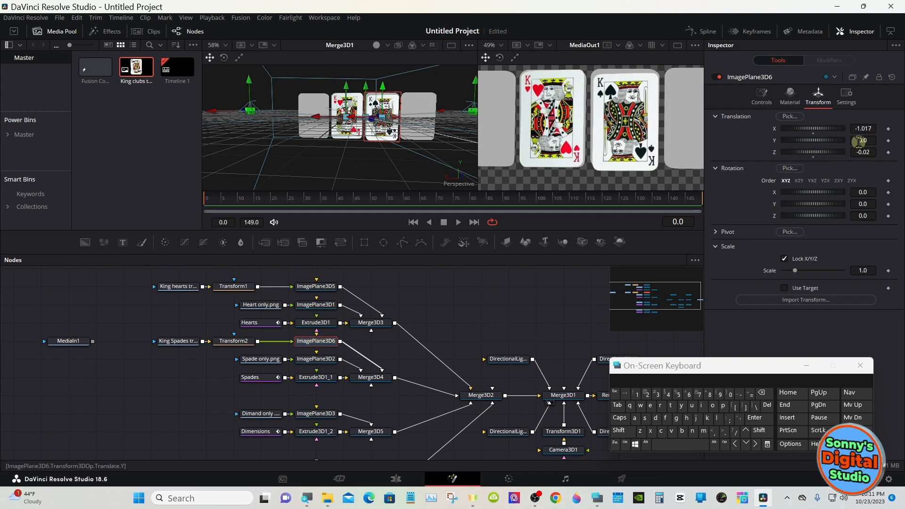
drag(858, 141, 870, 118)
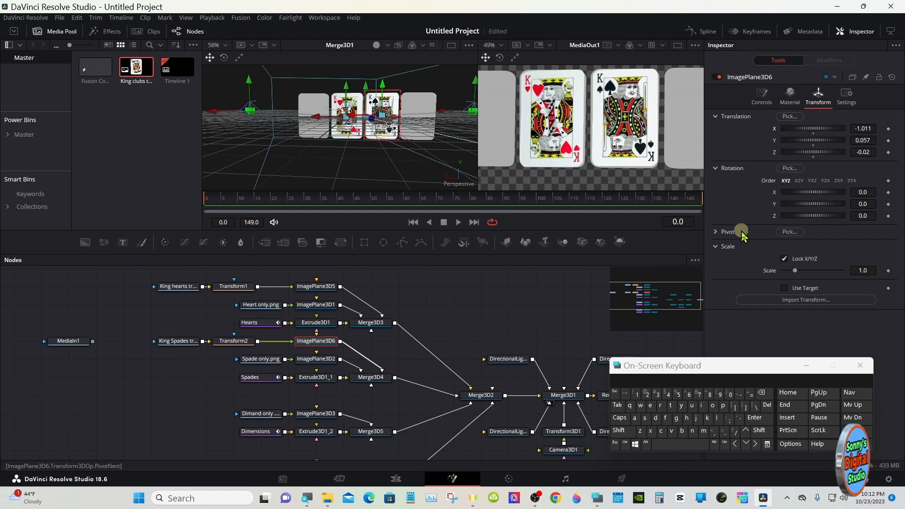
click(783, 258)
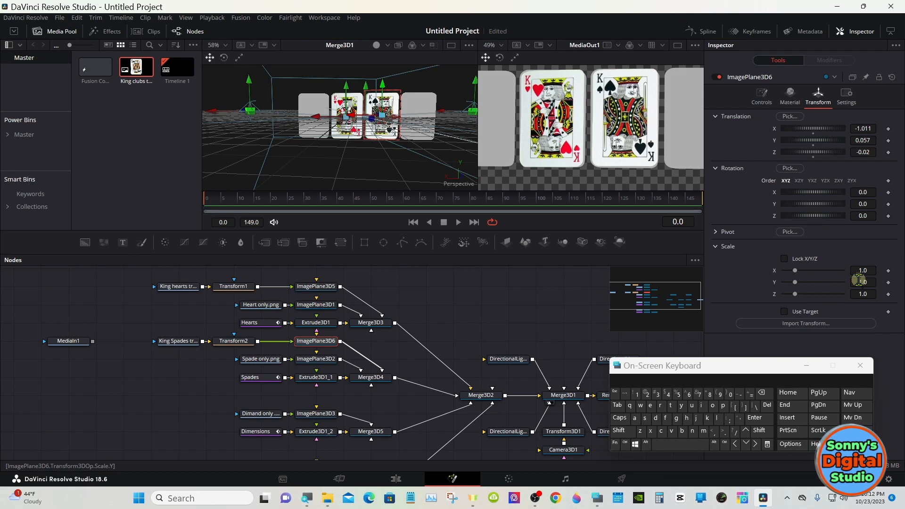
drag(859, 281, 860, 279)
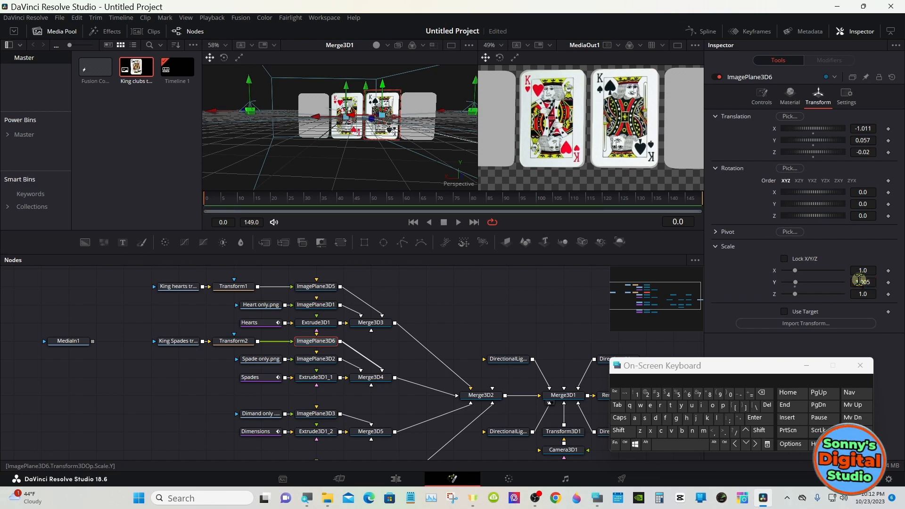
- Add a Loader node for King Dimension trans.png above Dimand only.png and feed it through a new Image Plane 3D into Merge3D5
click(268, 398)
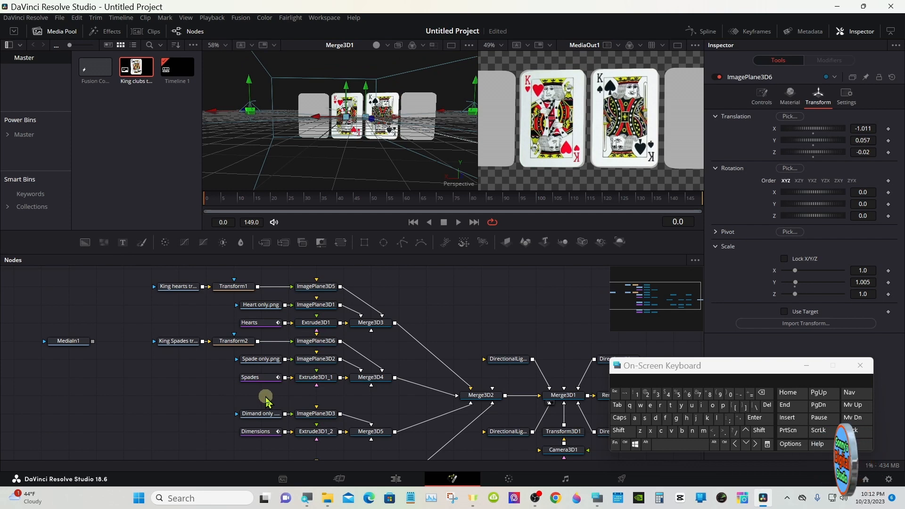
click(624, 432)
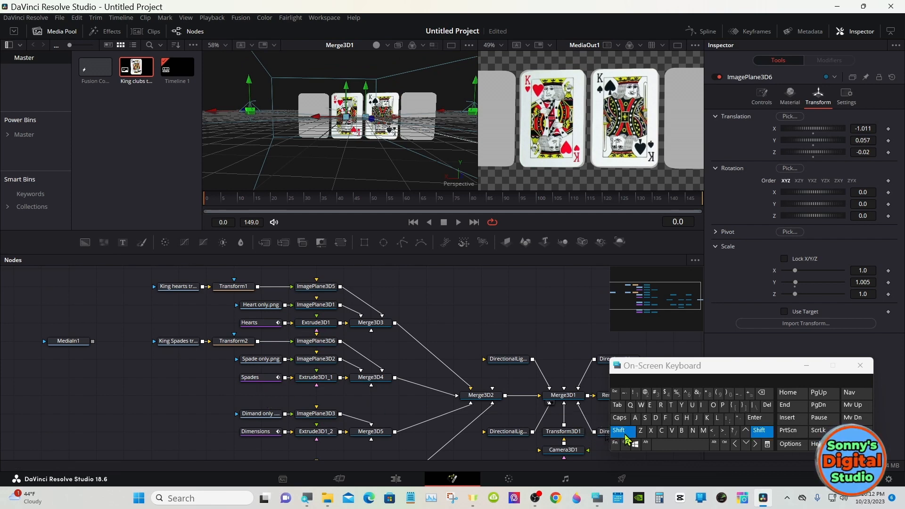
click(678, 444)
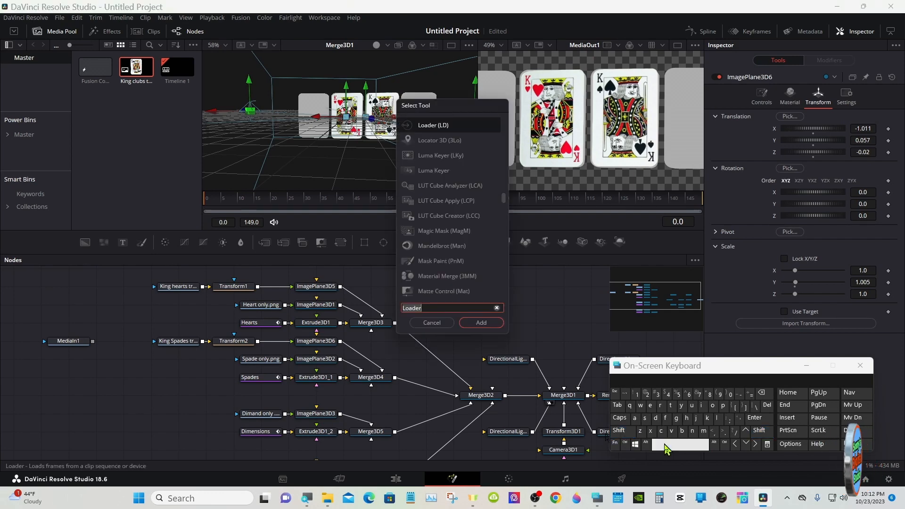
click(494, 324)
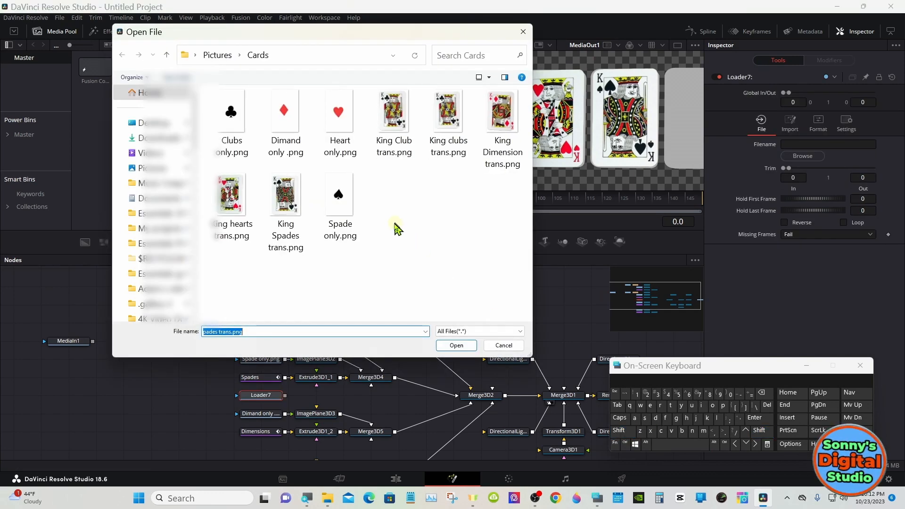
double_click(502, 113)
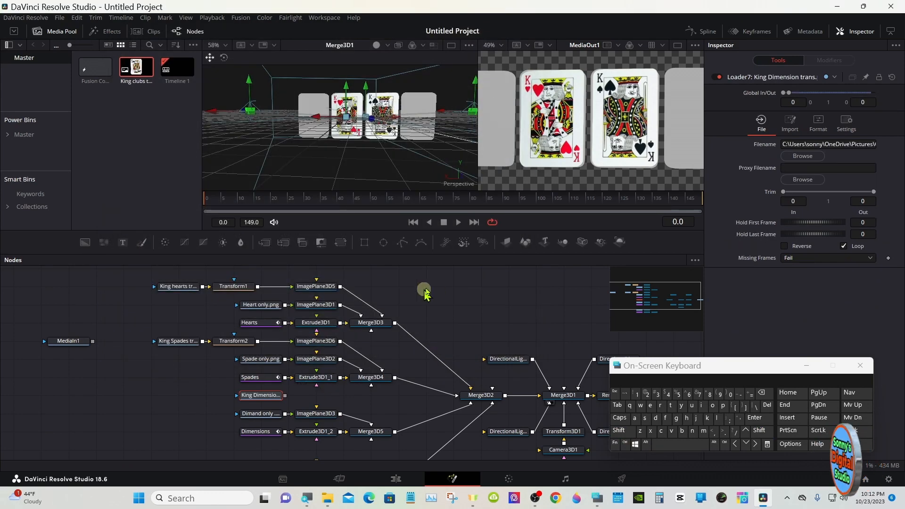
click(503, 242)
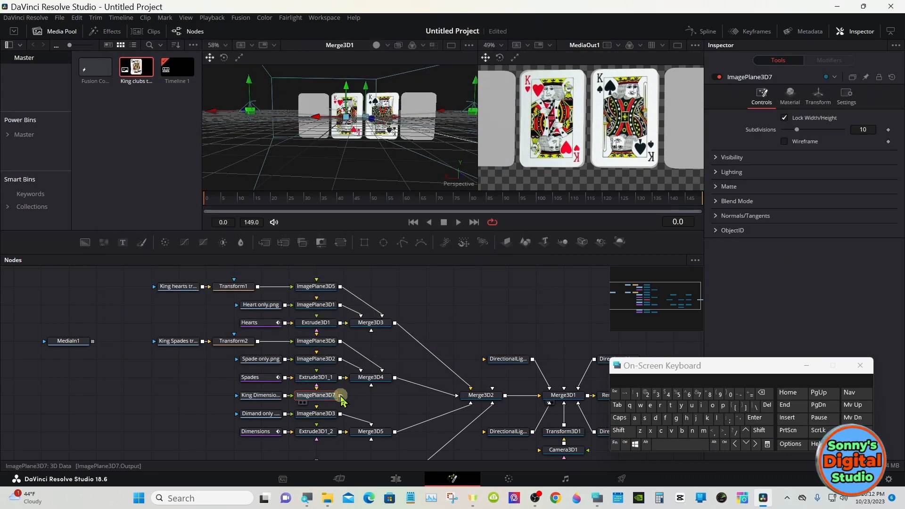
drag(340, 396, 377, 430)
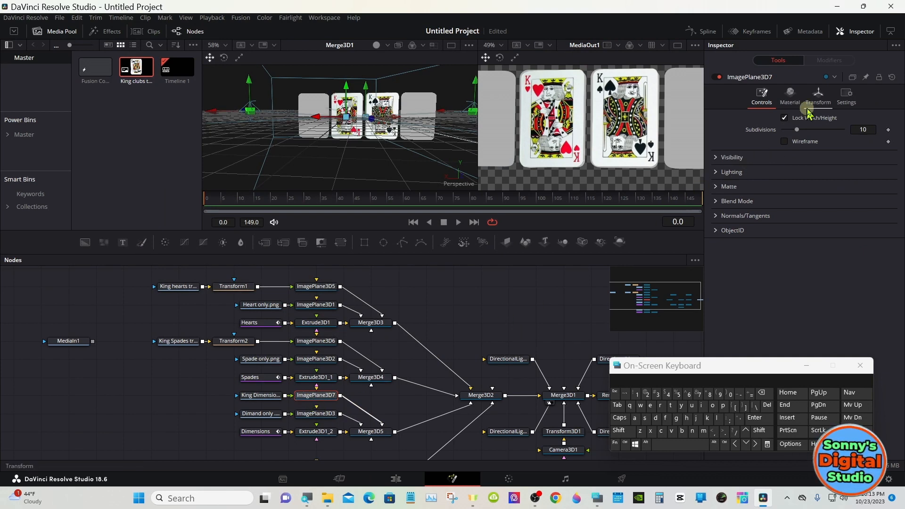
click(818, 99)
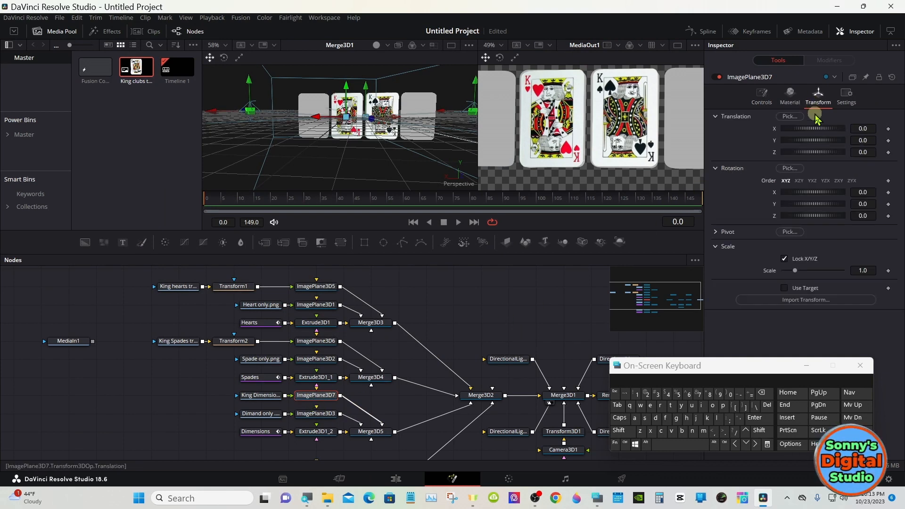
click(861, 152)
text(3)
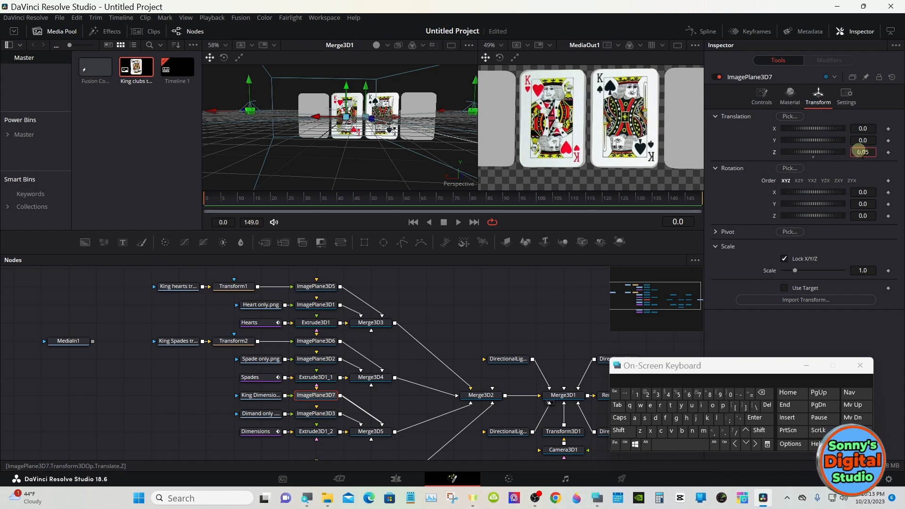
click(813, 156)
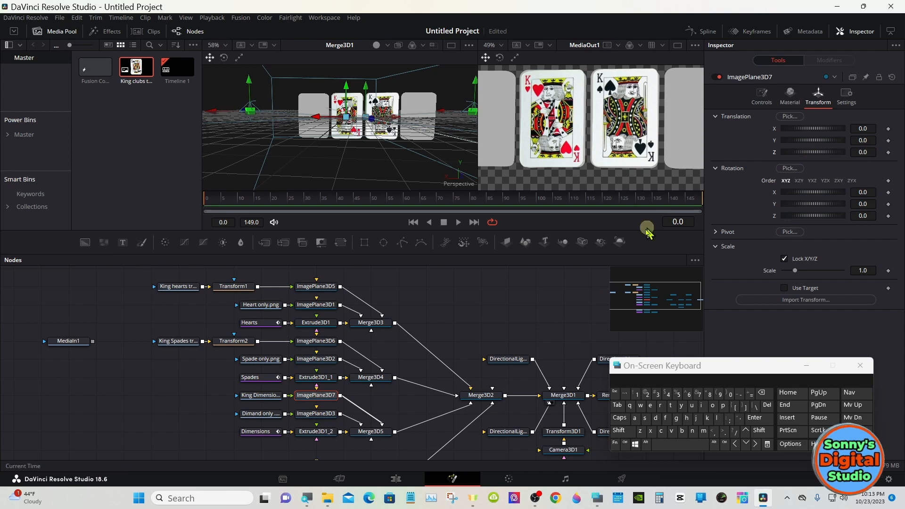
- Move the King Dimension loader farther from ImagePlane3D7, and set that image plane's Z translation to -0.09
drag(276, 401, 192, 401)
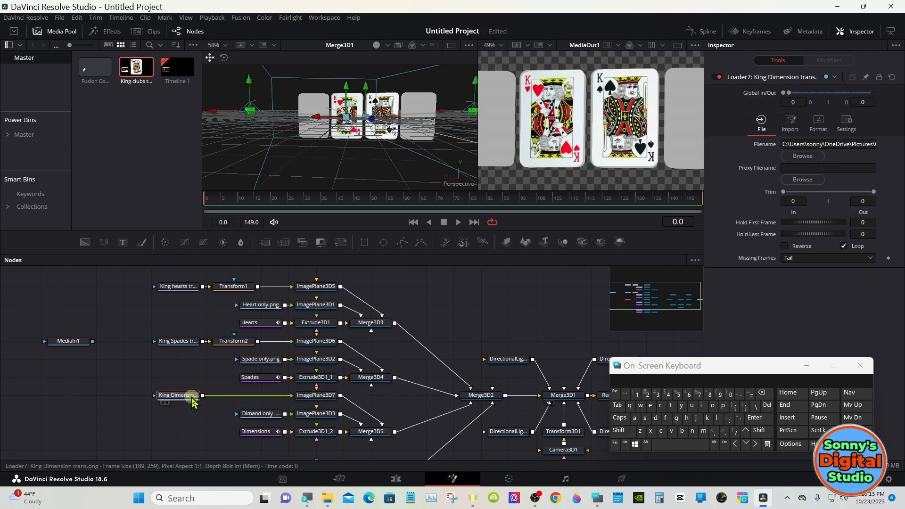
click(313, 395)
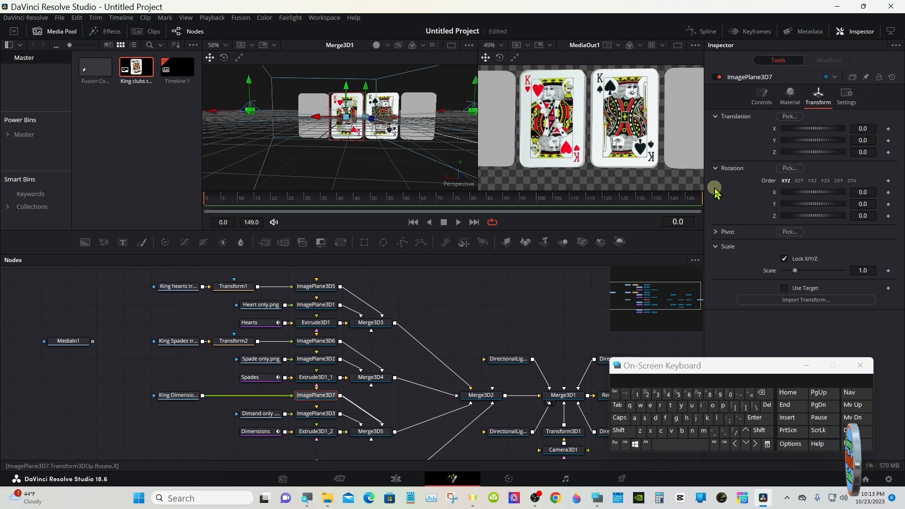
drag(856, 131, 860, 150)
click(812, 133)
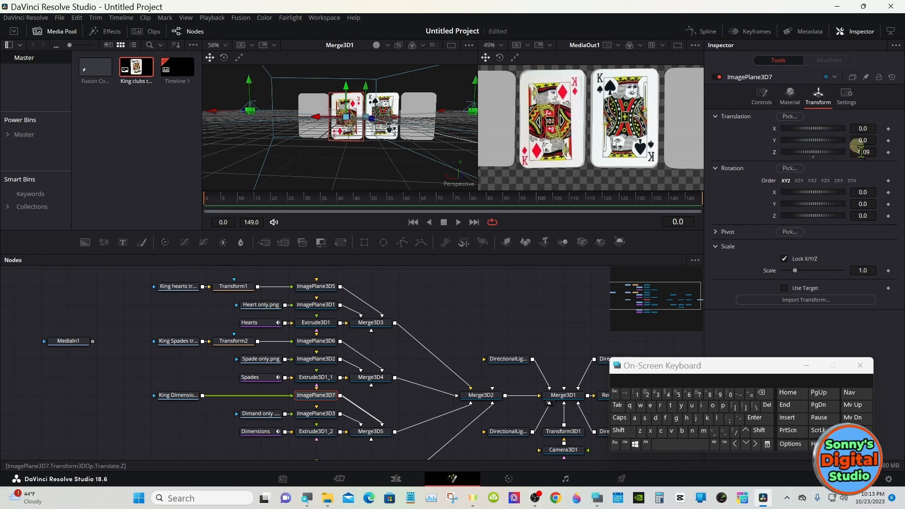
- Set Transform3D1's Y rotation to -161.8 and fit the MediaOut1 view to show all four cards
click(563, 432)
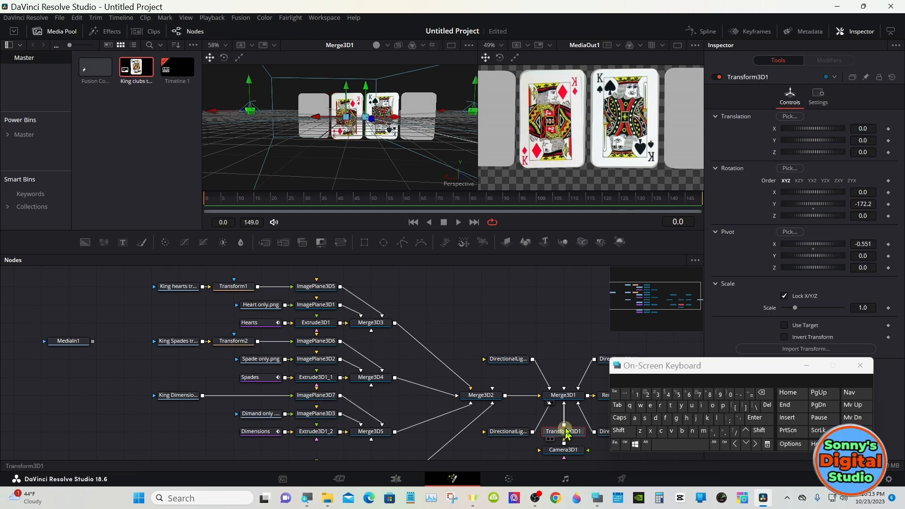
drag(807, 202, 814, 146)
right_click(580, 106)
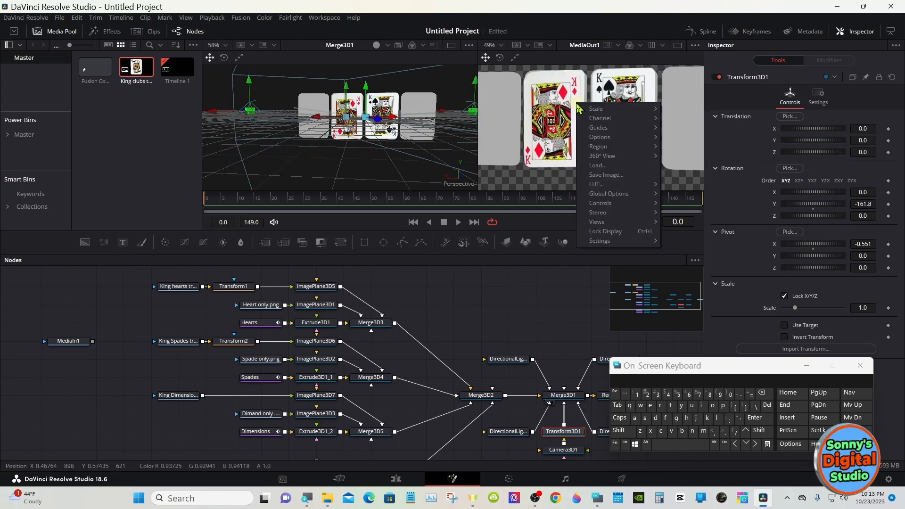
mouse_move(612, 111)
click(673, 110)
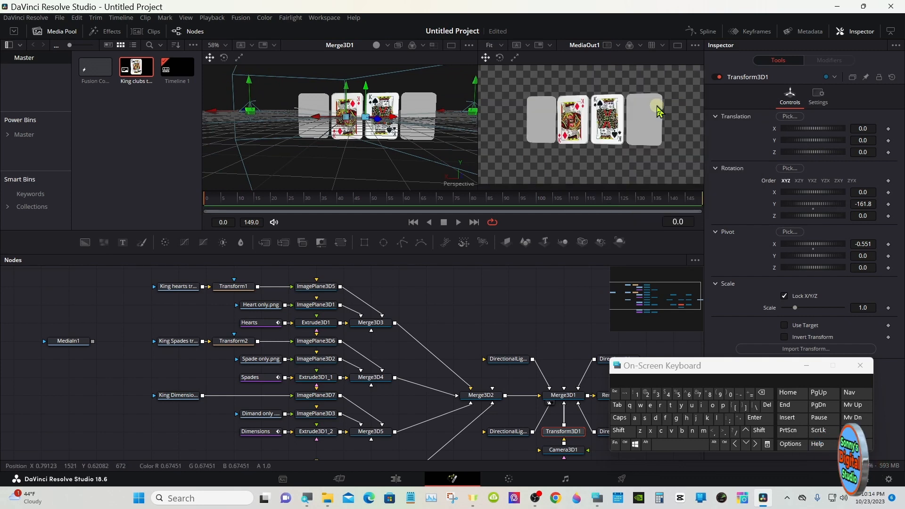
- Place ImagePlane3D7 on the blank card beside the king of spades with X translation -1.978 and Z translation -0.02
click(324, 396)
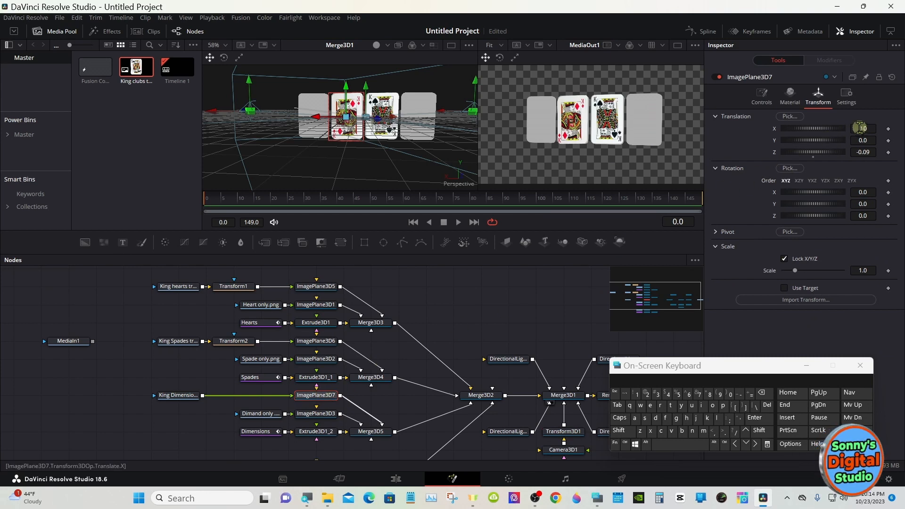
drag(860, 127, 788, 131)
drag(852, 150, 862, 141)
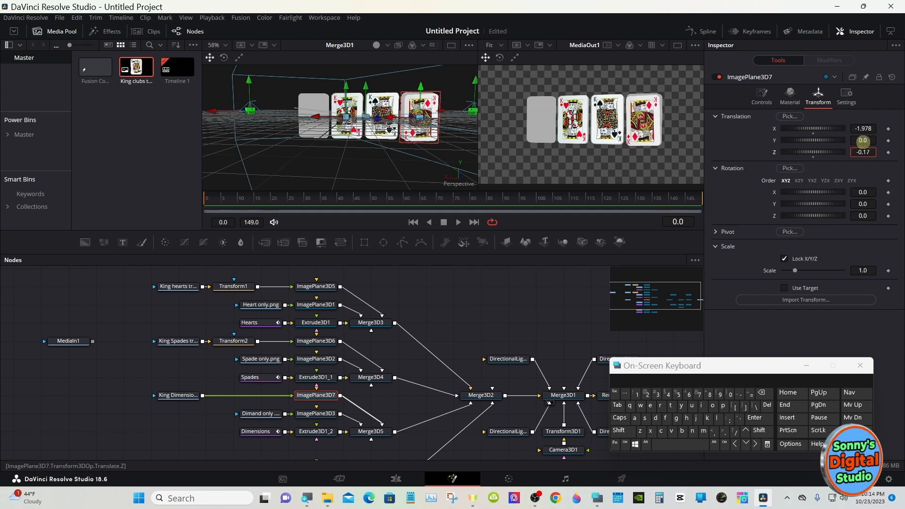
click(813, 157)
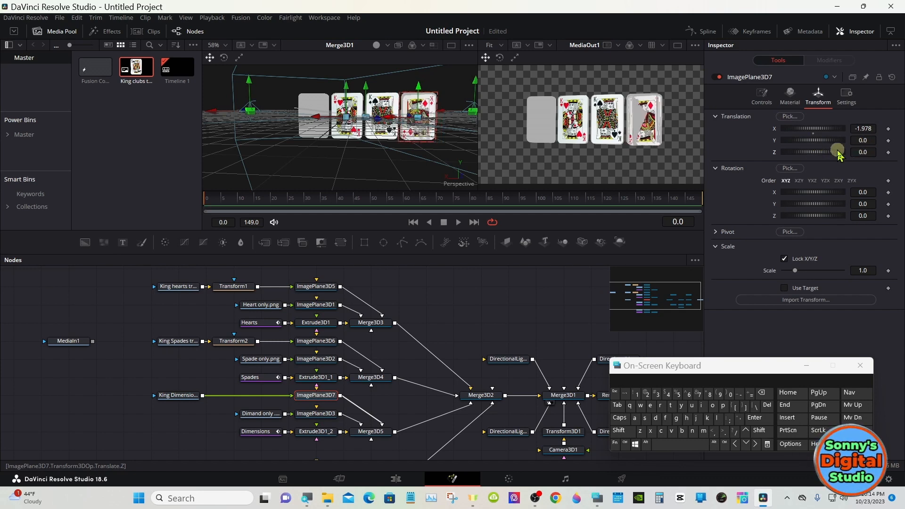
drag(861, 151, 861, 153)
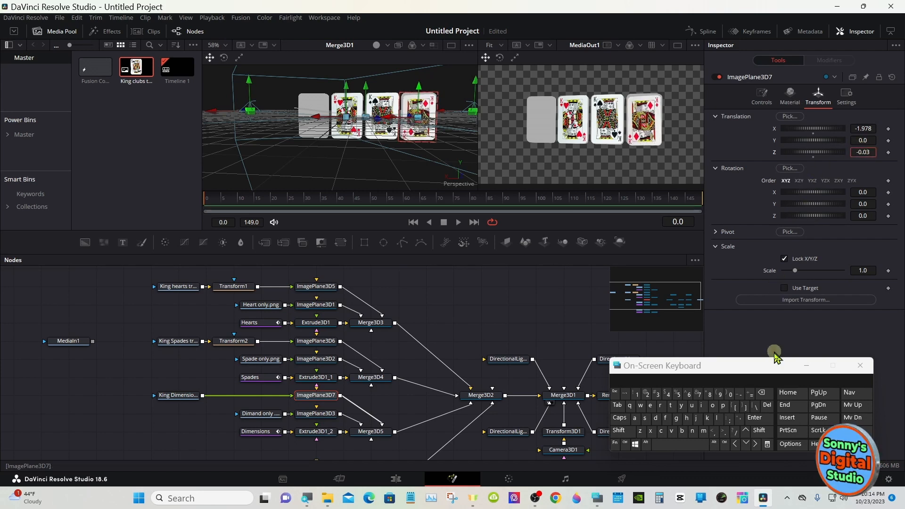
click(761, 392)
click(646, 393)
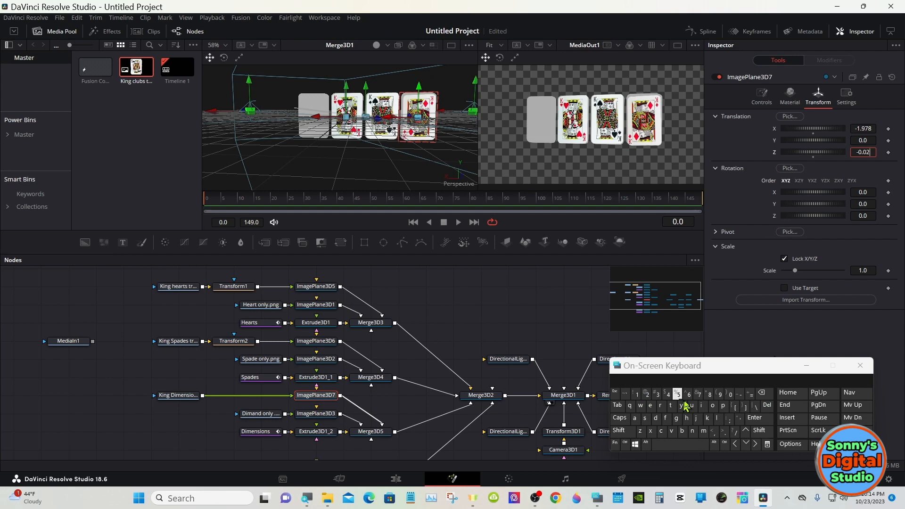
click(755, 418)
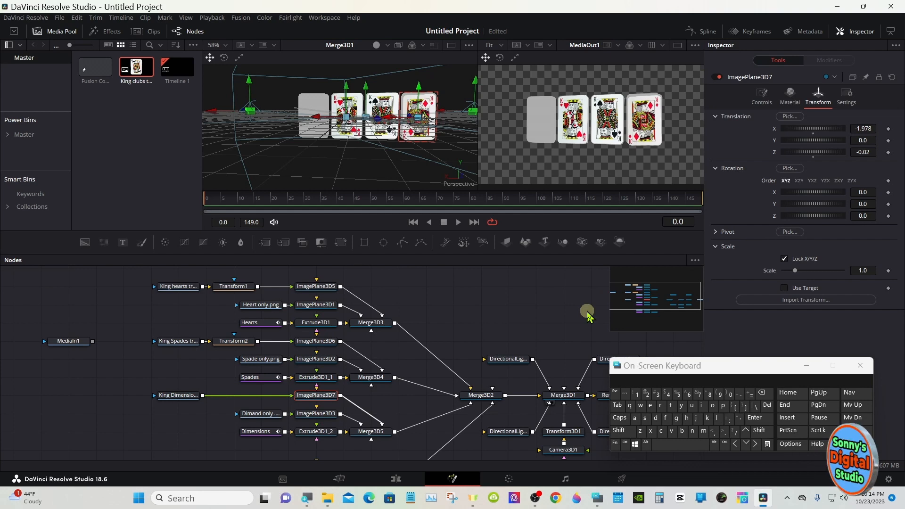
- Insert a Transform node after the King Dimension loader and flip the image horizontally
right_click(577, 141)
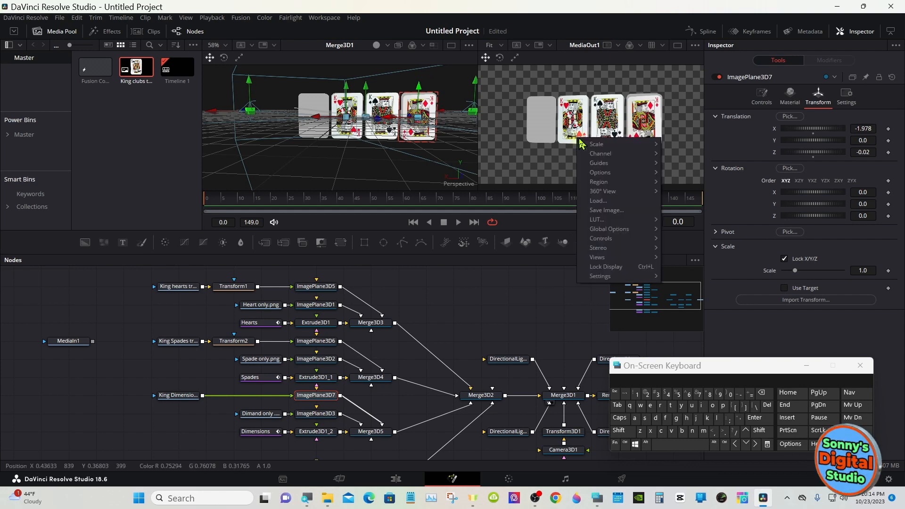
mouse_move(600, 148)
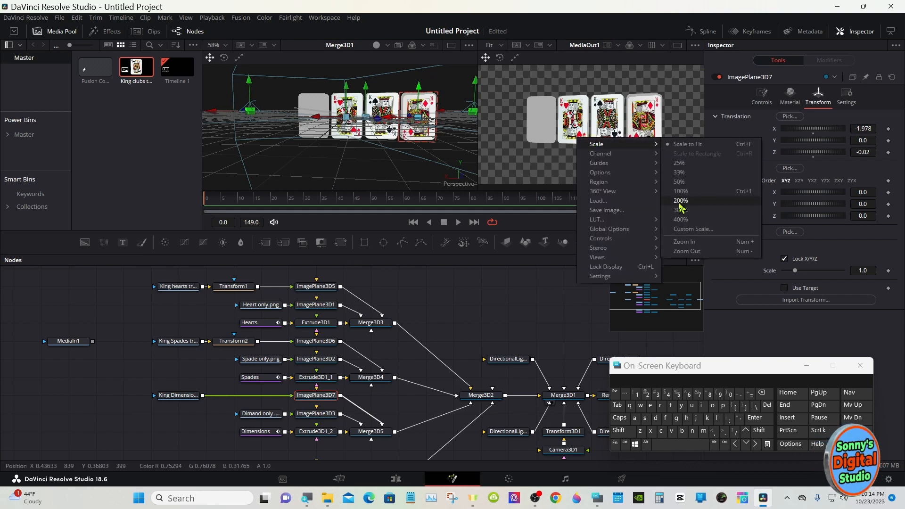
click(680, 242)
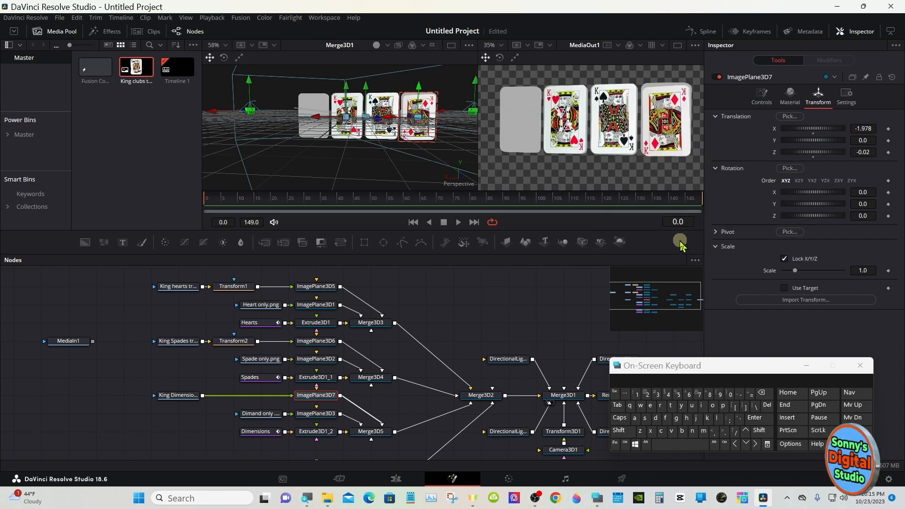
right_click(571, 158)
mouse_move(655, 165)
click(554, 277)
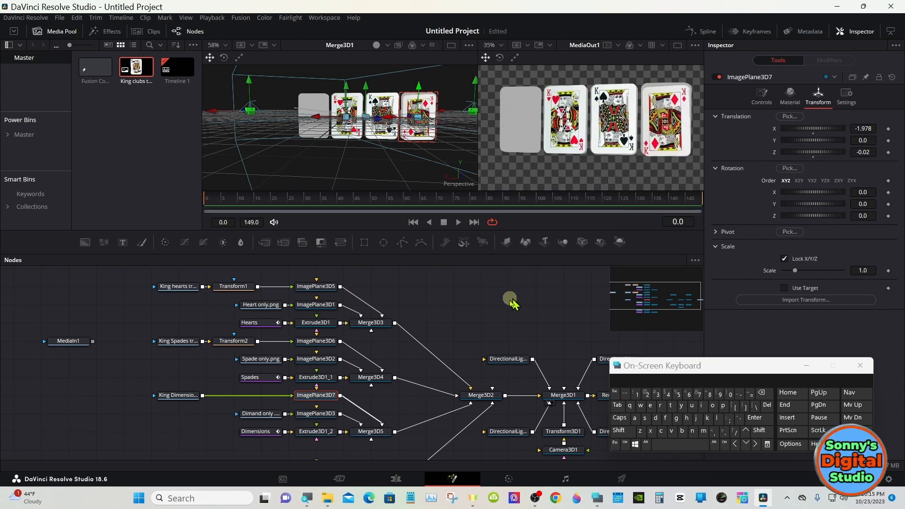
click(195, 397)
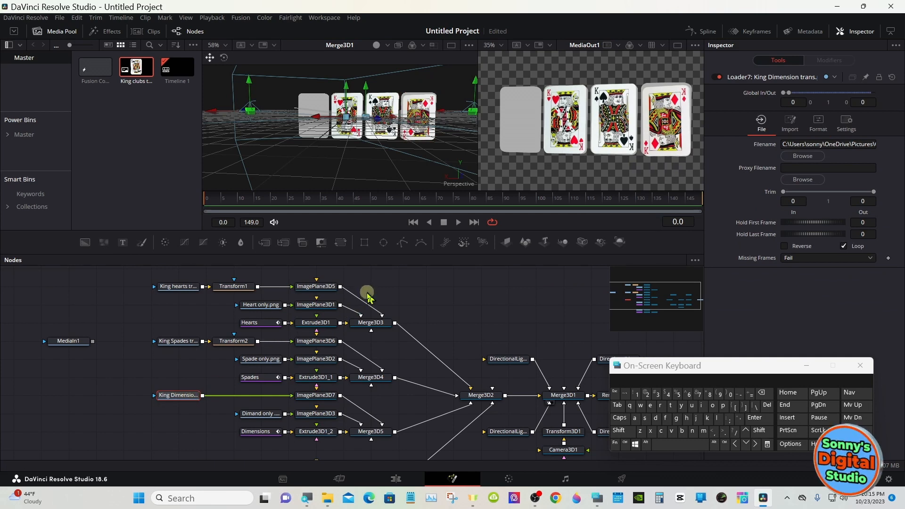
click(342, 242)
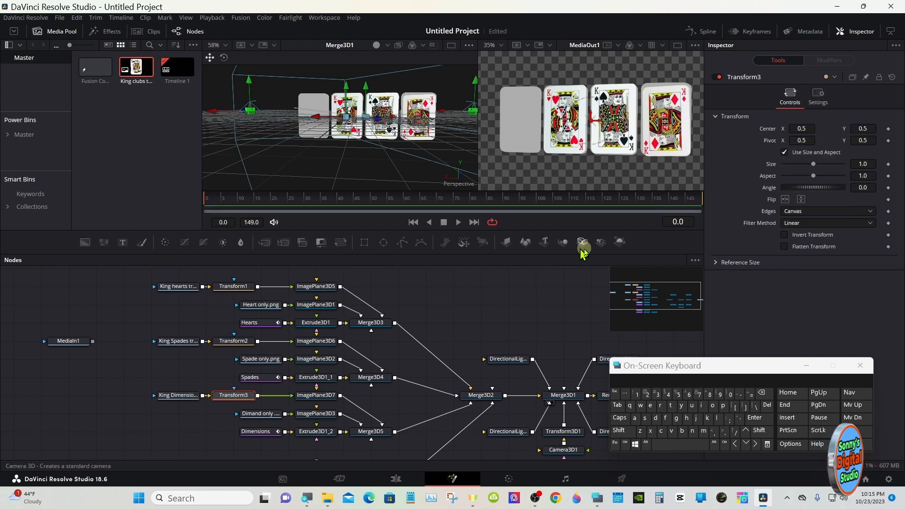
click(786, 200)
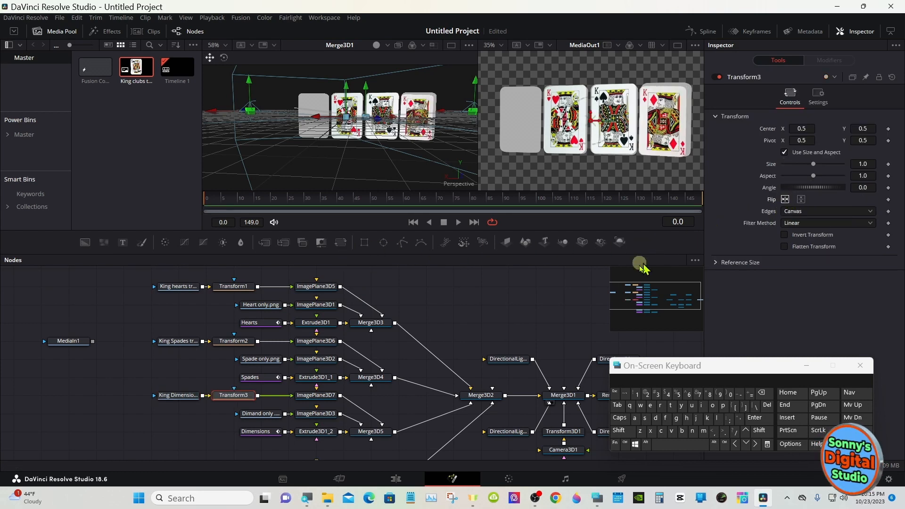
- Set Transform3D1's Y rotation to -177.5 to face the cards' backs more squarely
click(313, 395)
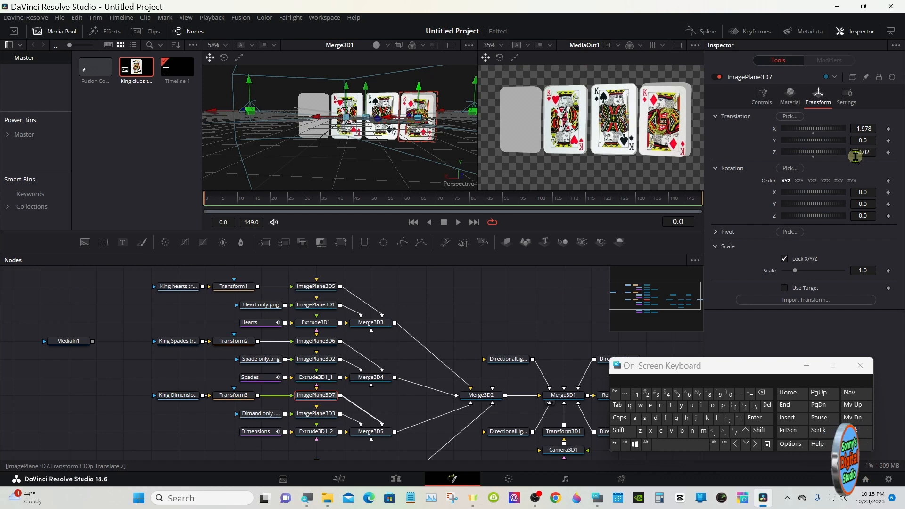
click(579, 431)
drag(819, 202, 814, 197)
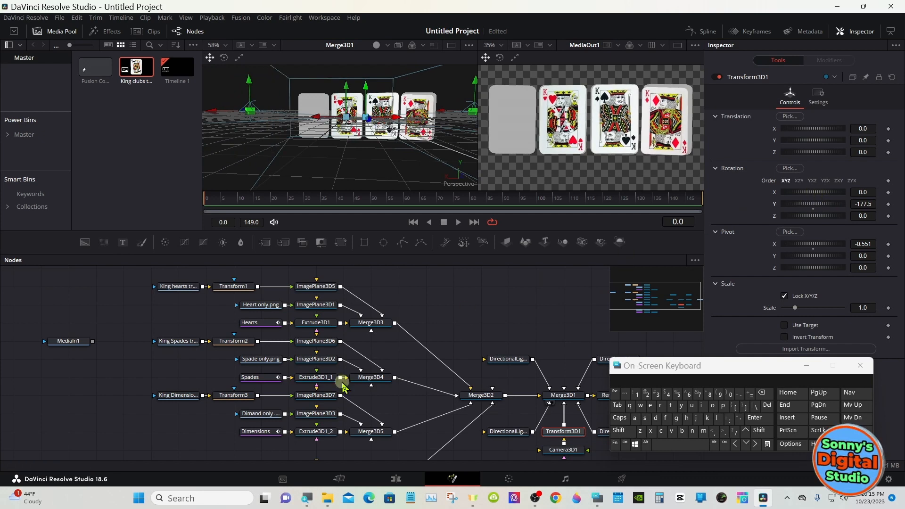
- Fit ImagePlane3D7 to its card with X translation -2.028, Y translation 0.027 and scale 1.008
click(332, 392)
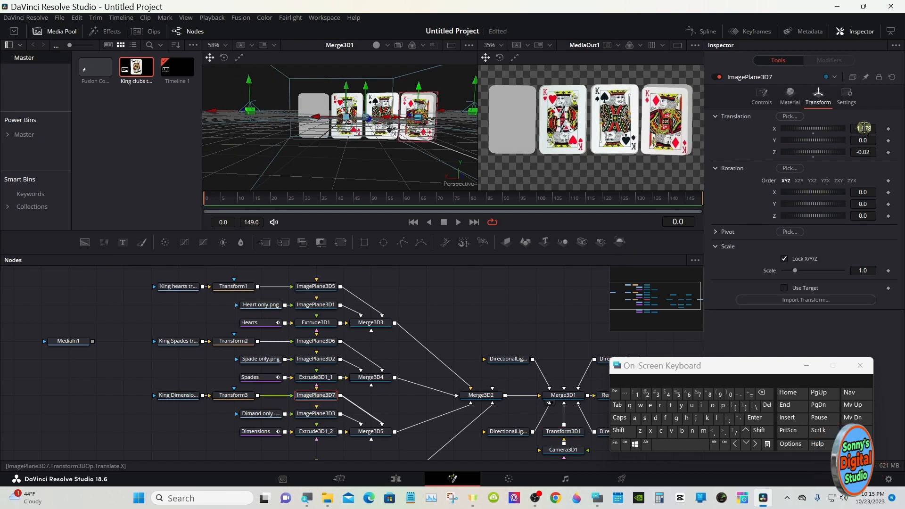
drag(859, 141, 847, 120)
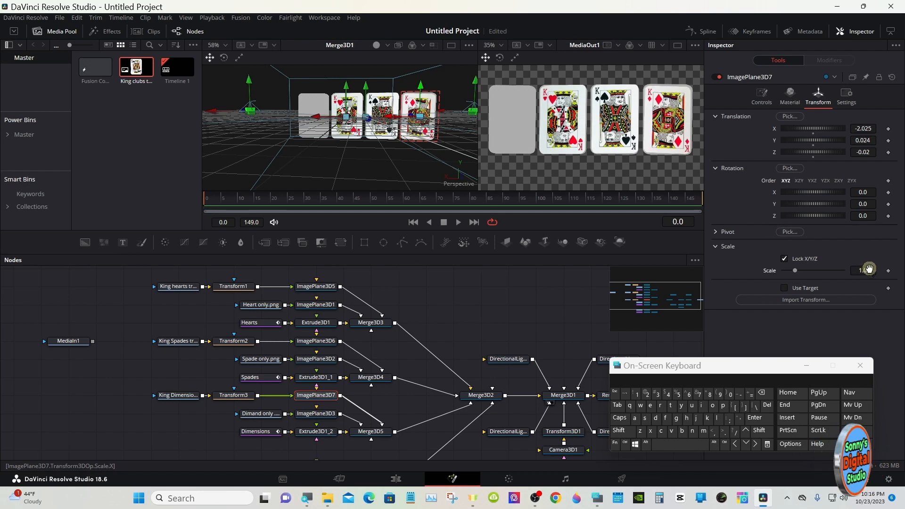
drag(859, 268, 856, 265)
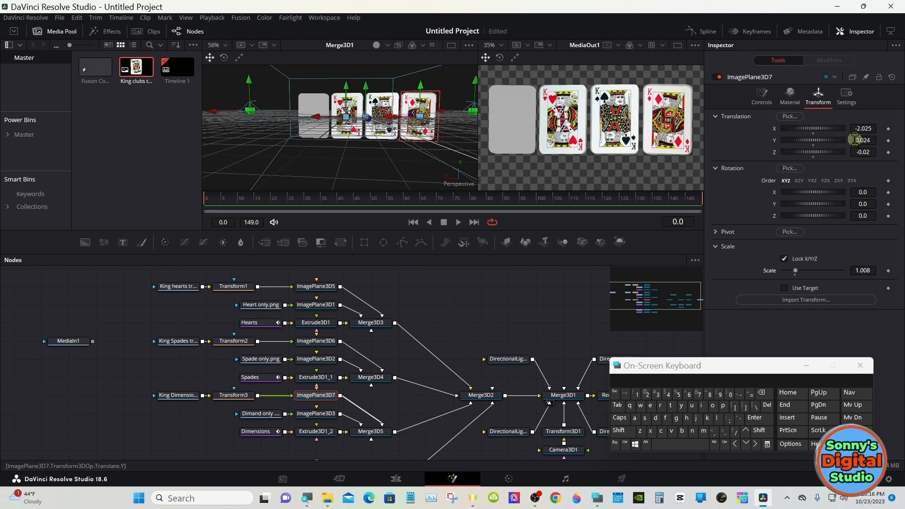
drag(860, 140, 866, 128)
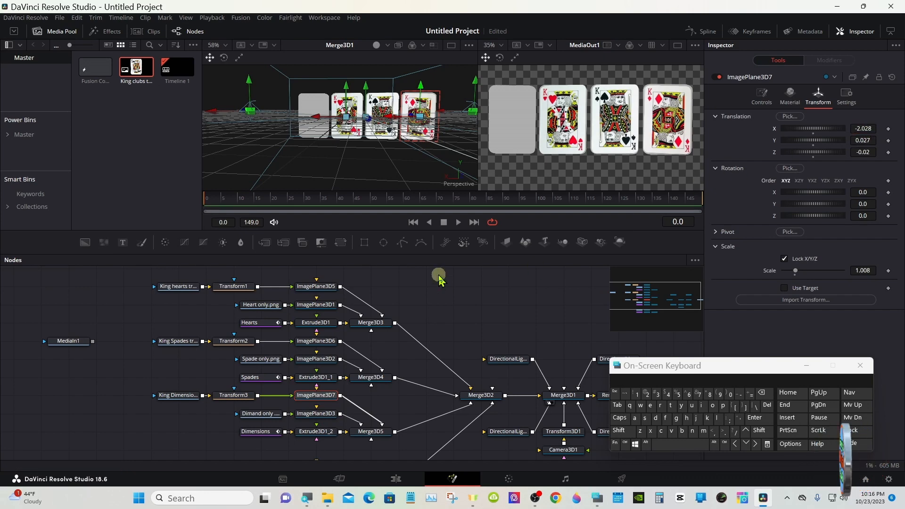
- Add a Loader node for King clubs trans.png above Clubs only.png and feed it through a new Image Plane 3D into Merge3D6
drag(431, 252, 430, 237)
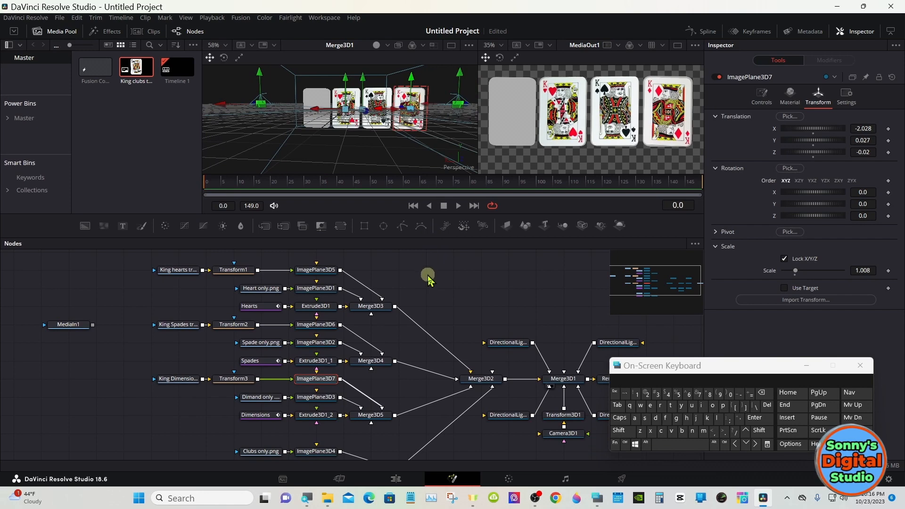
drag(622, 272, 647, 290)
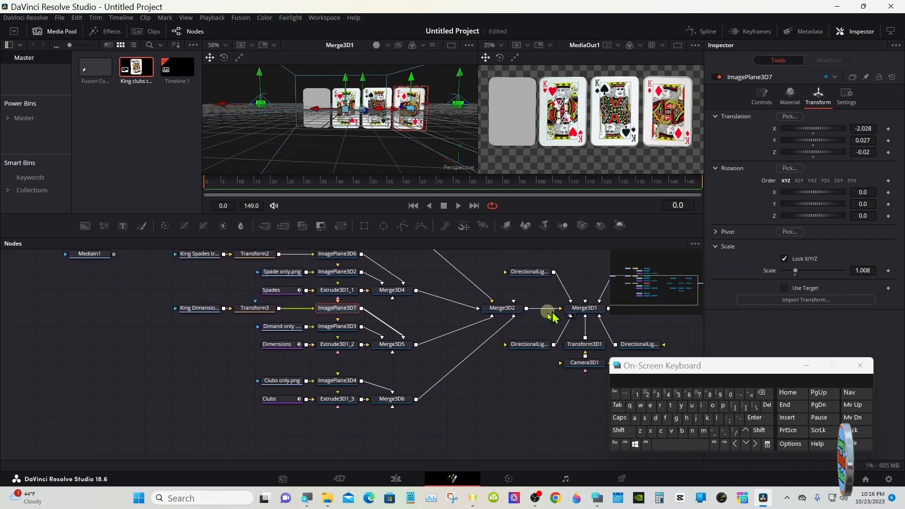
click(291, 362)
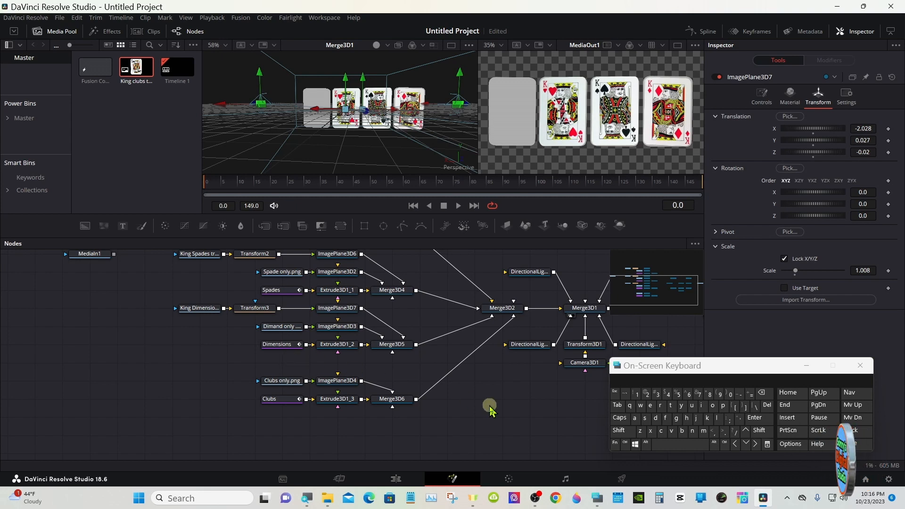
click(618, 430)
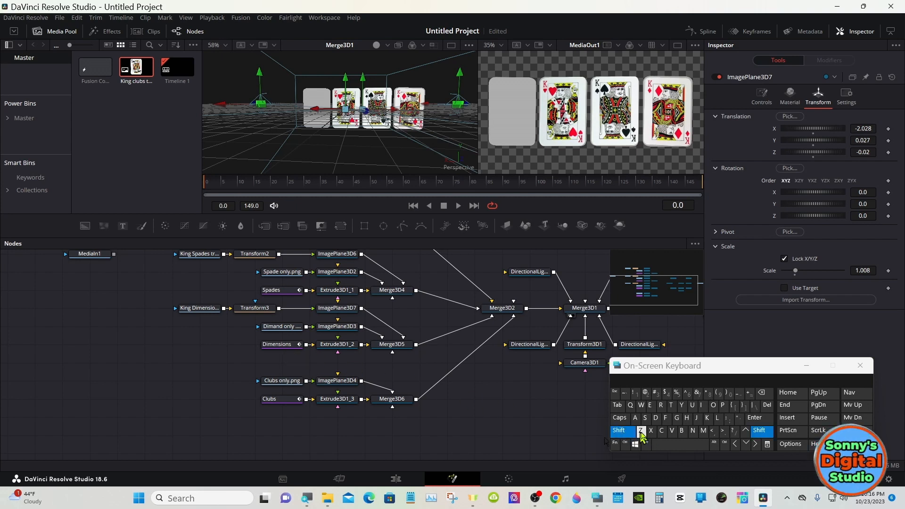
click(679, 443)
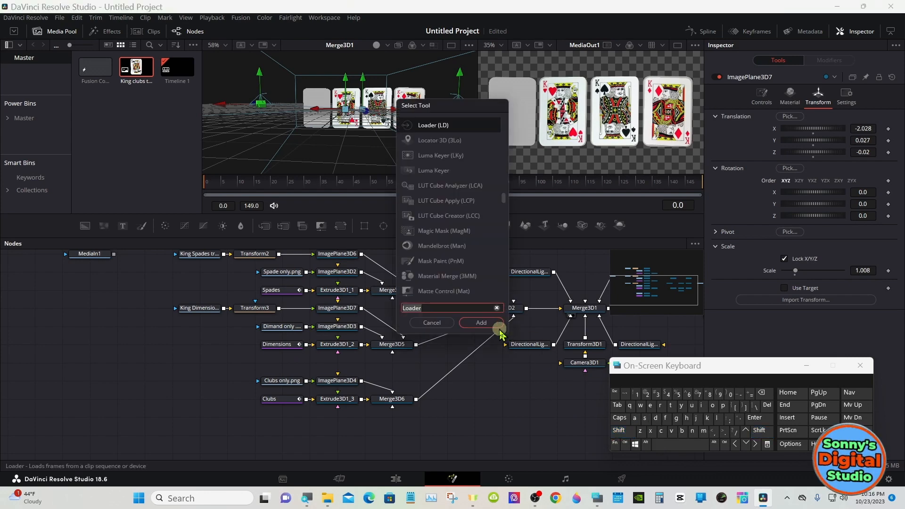
click(492, 325)
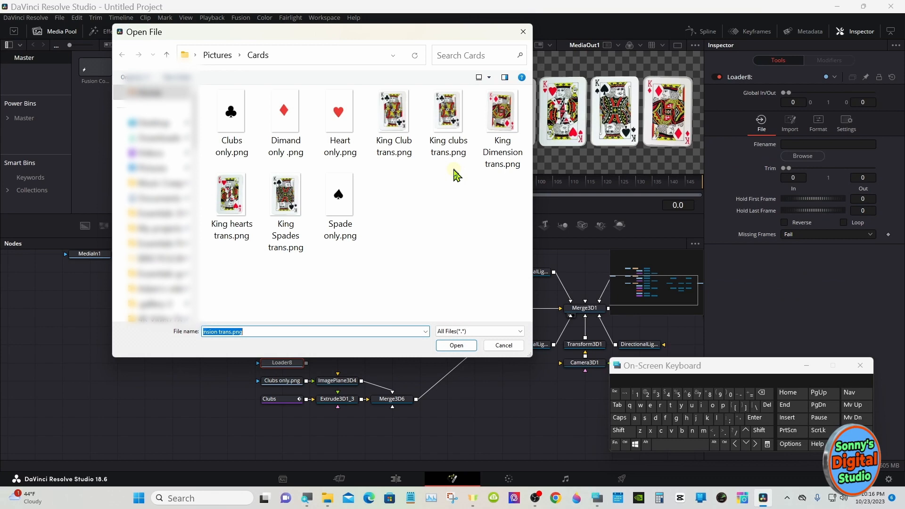
click(447, 129)
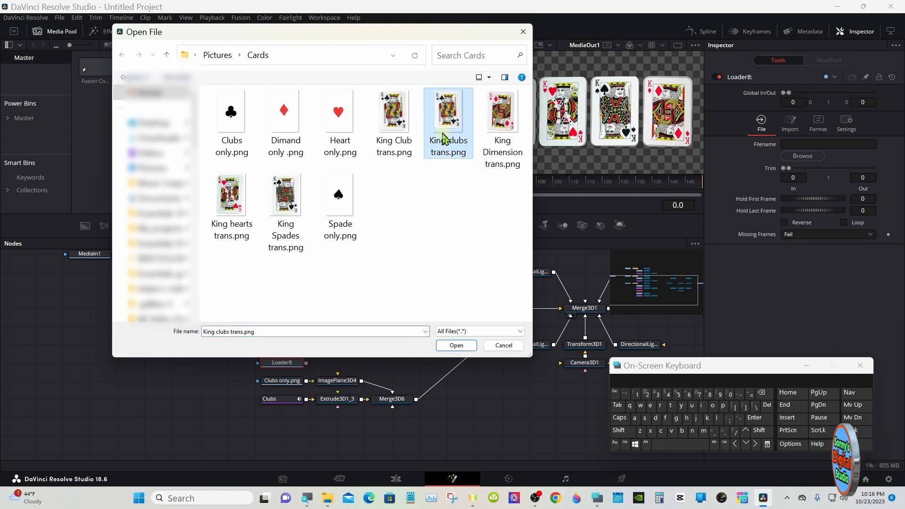
double_click(443, 133)
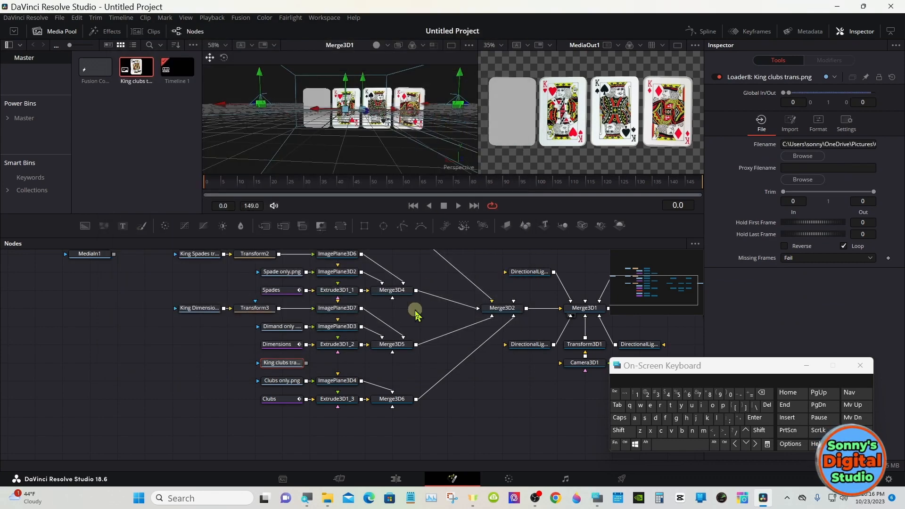
click(507, 225)
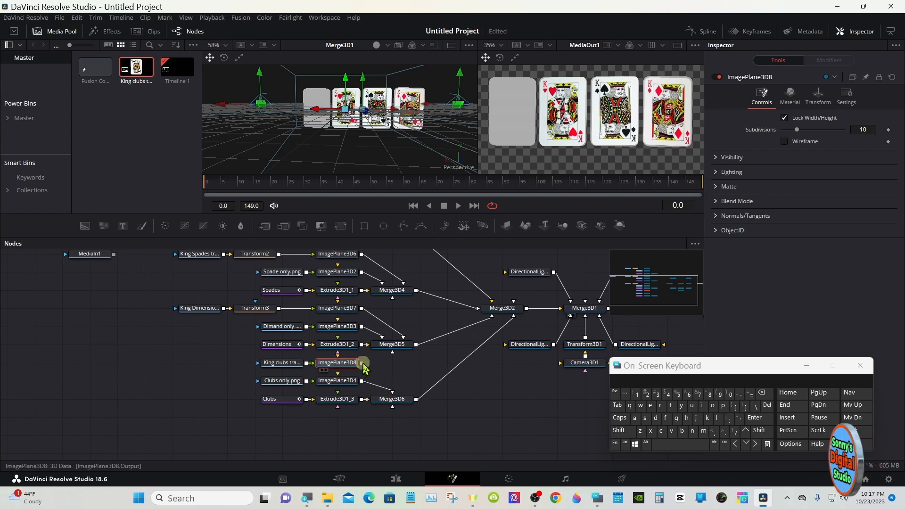
drag(361, 362, 383, 390)
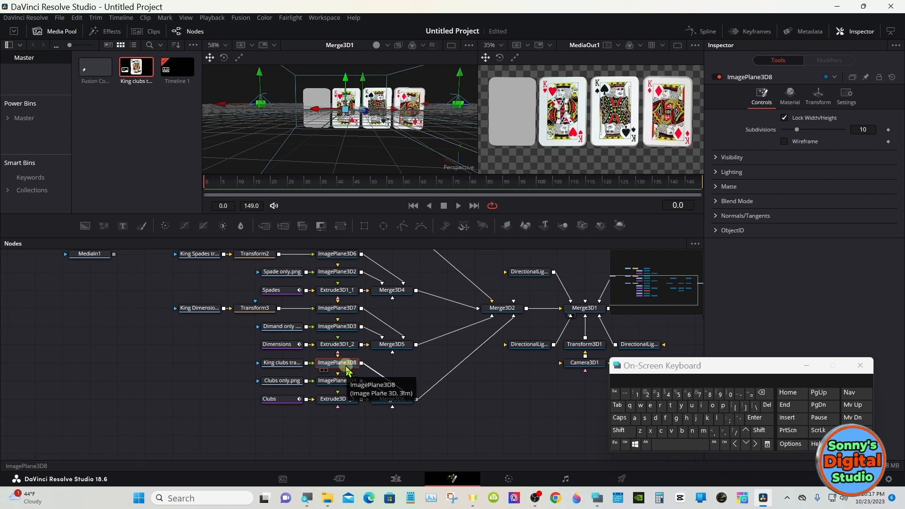
- Place ImagePlane3D8 on the remaining blank card with X translation 0.975 and Z translation -0.1
click(818, 96)
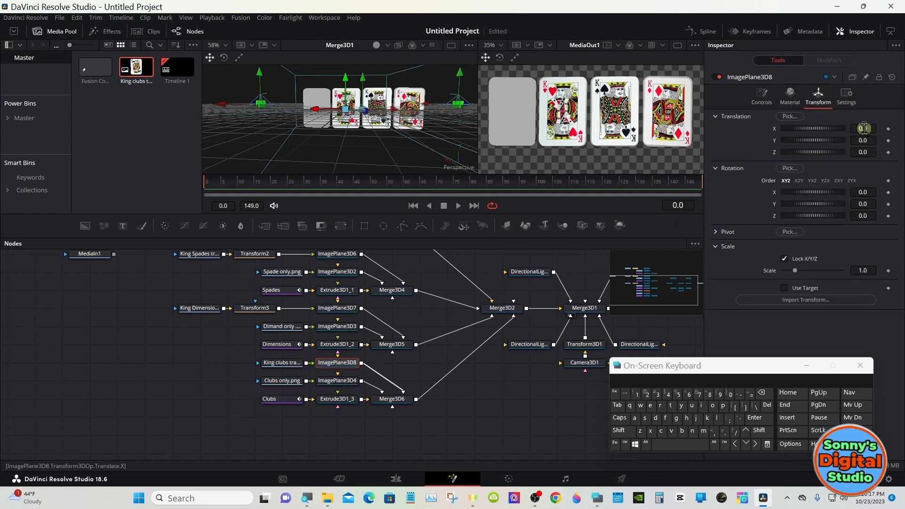
click(863, 152)
text(1)
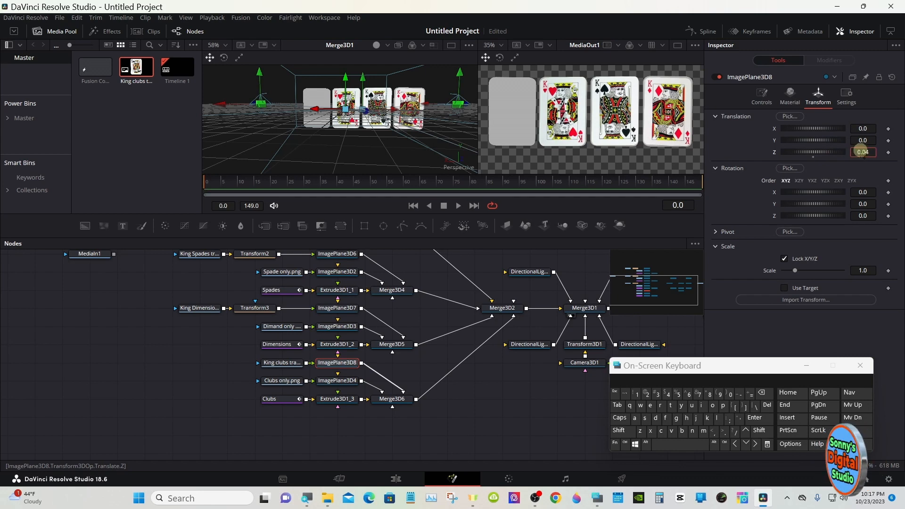
drag(861, 151, 854, 147)
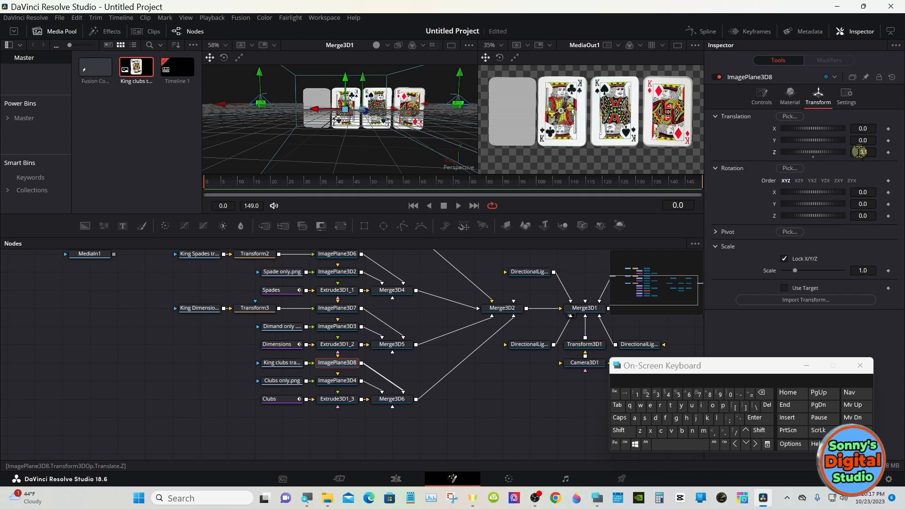
drag(861, 128, 863, 129)
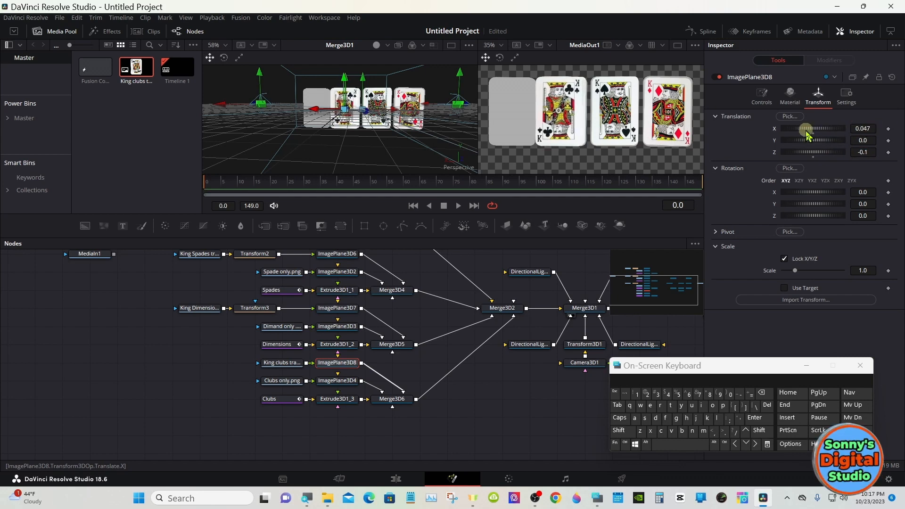
drag(807, 129, 820, 132)
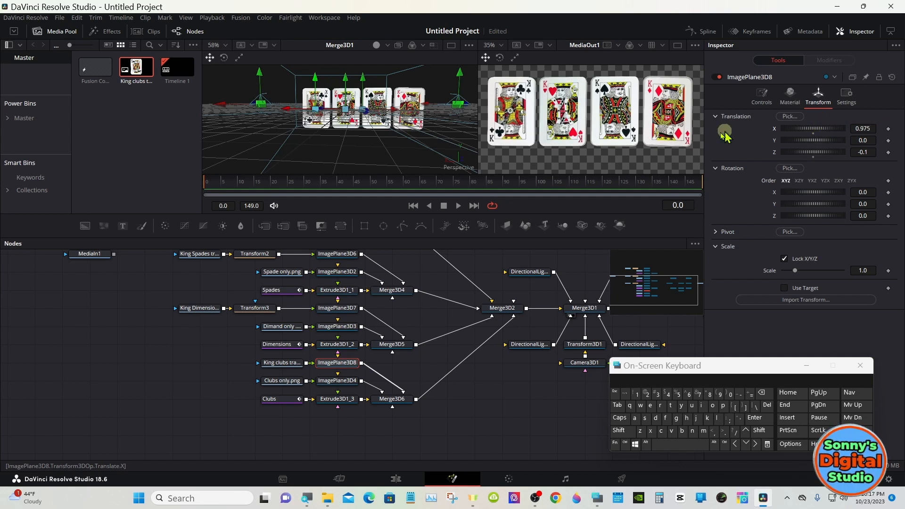
- Move the King clubs loader farther from ImagePlane3D8, insert a Transform node between them, and flip the image horizontally
click(188, 363)
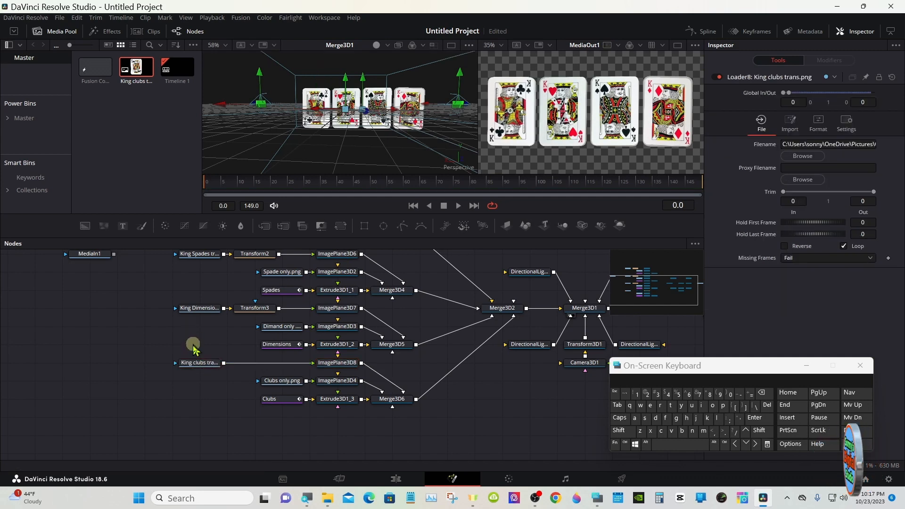
click(325, 228)
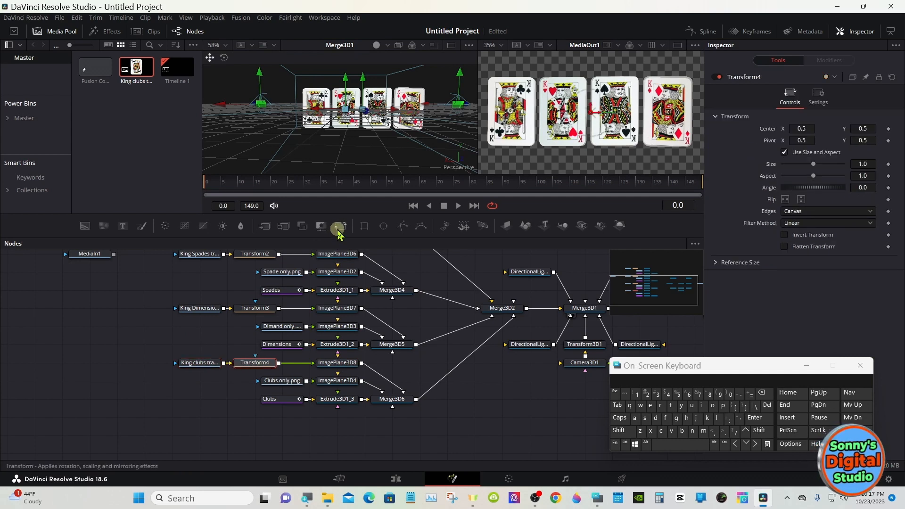
click(785, 199)
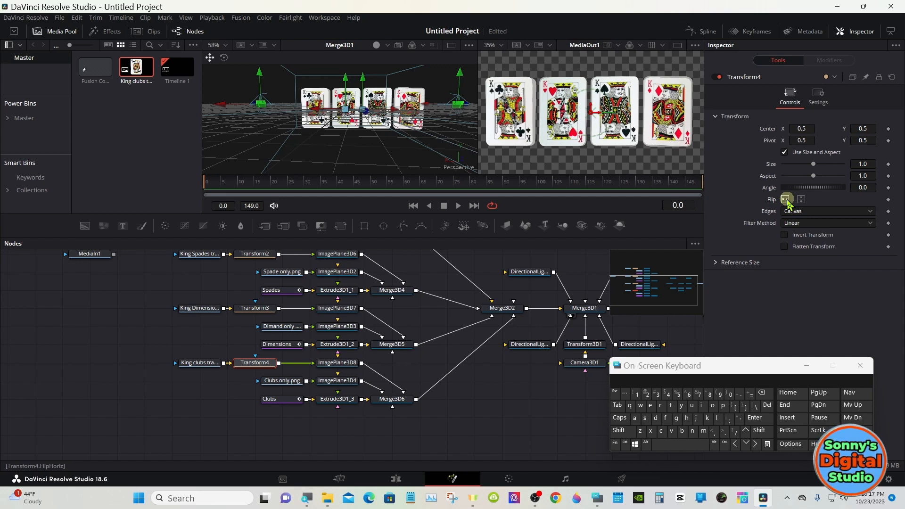
- Realign the flipped king of clubs on its card by setting ImagePlane3D8's X translation to 0.922
click(337, 363)
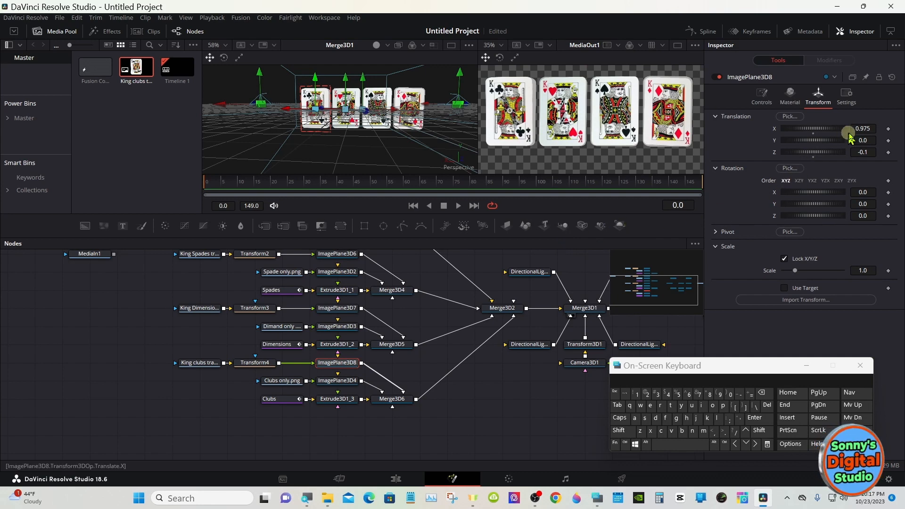
click(862, 128)
drag(862, 126, 840, 111)
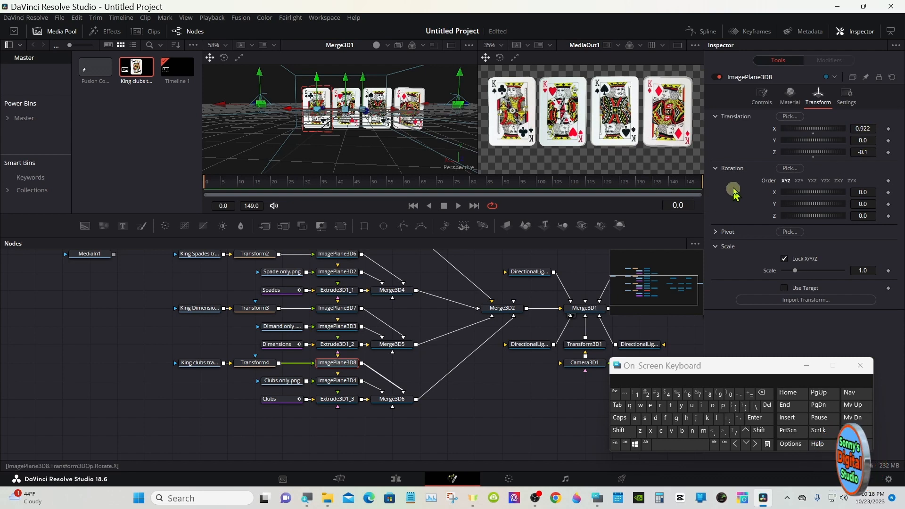
- Set the Z rotation of ImagePlane3D3, the diamond-only image plane, to -1.1
click(351, 333)
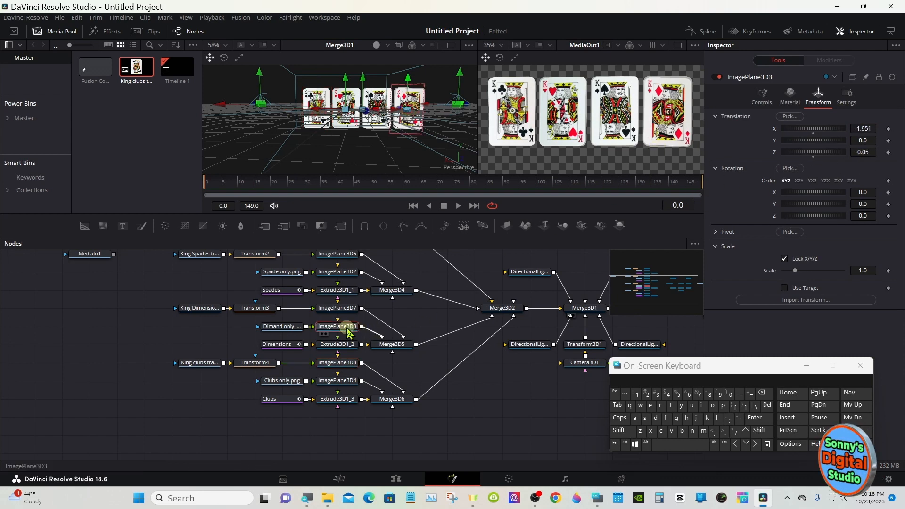
drag(850, 215, 857, 197)
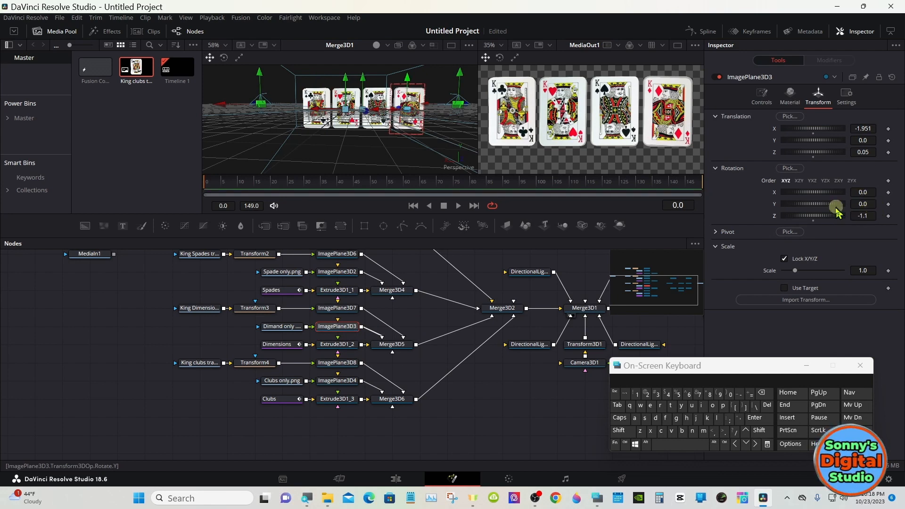
- Reset ImagePlane3D3's Z rotation to 0, and realign the king of diamonds by setting ImagePlane3D7's Z rotation to -0.21 and X translation to -2.0304
mouse_move(813, 216)
mouse_down()
mouse_move(817, 205)
mouse_move(813, 226)
mouse_up()
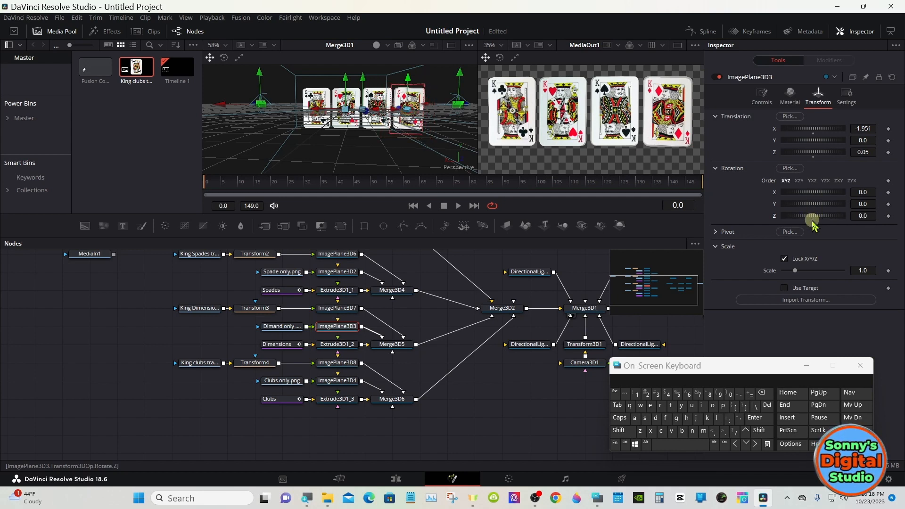
click(345, 309)
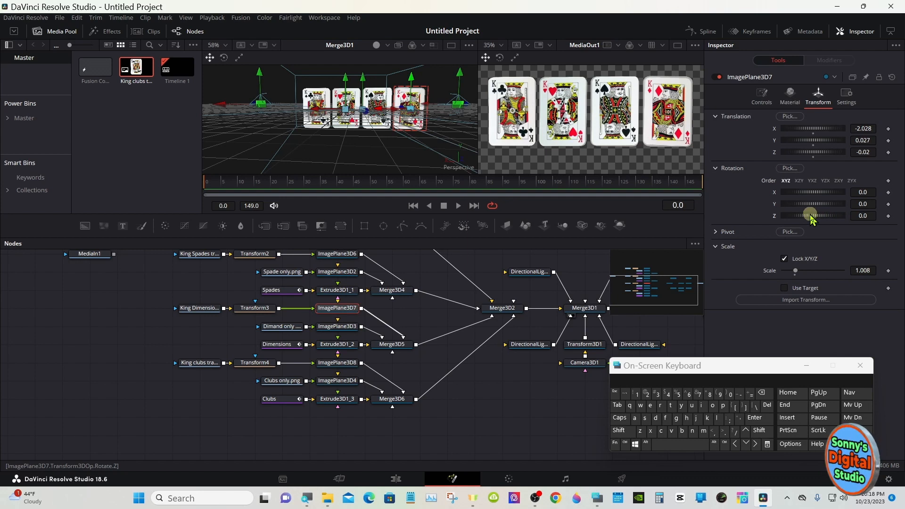
drag(811, 217, 807, 210)
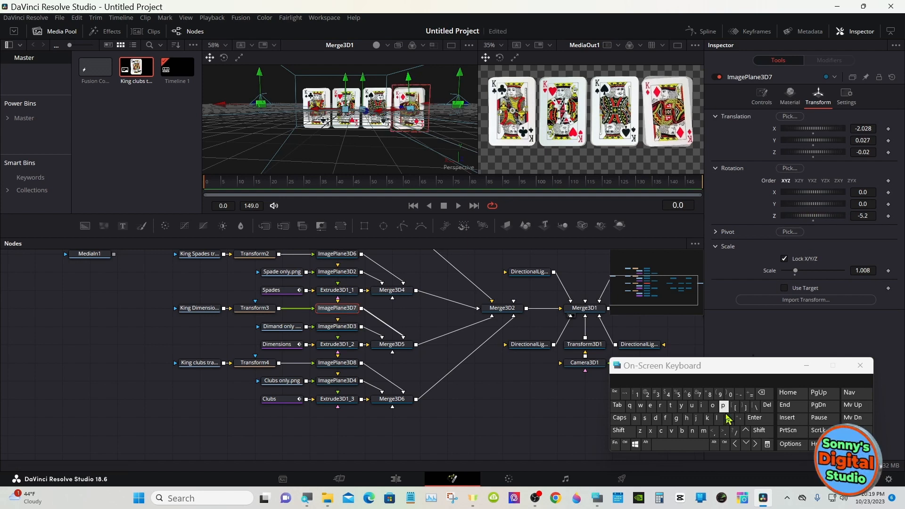
click(725, 444)
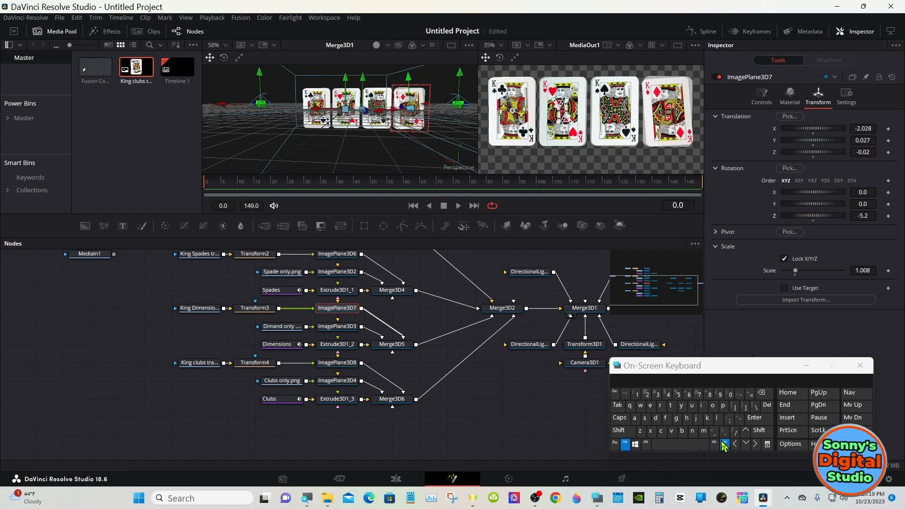
click(813, 221)
drag(864, 215, 866, 215)
click(863, 129)
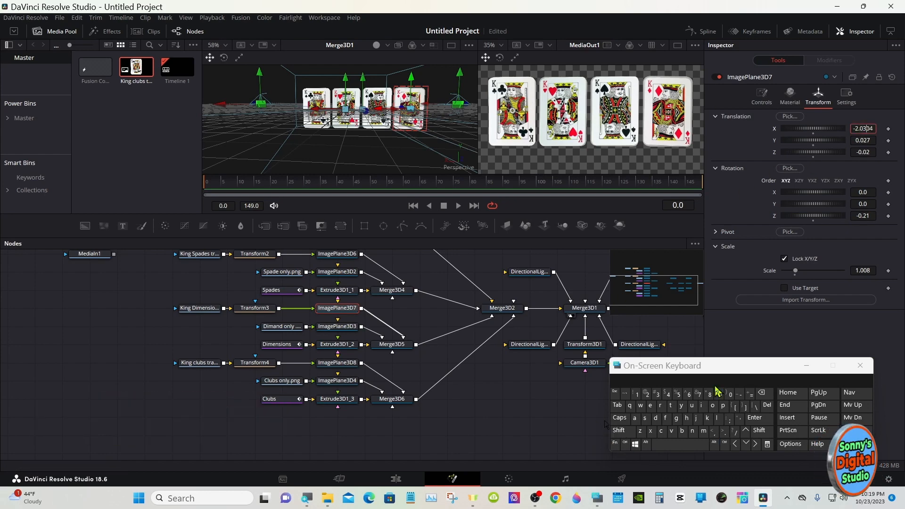
- Fit the rendered output in its viewer, and on the Edit page move the Fusion Composition clip up to the Video 2 track
click(804, 366)
right_click(586, 144)
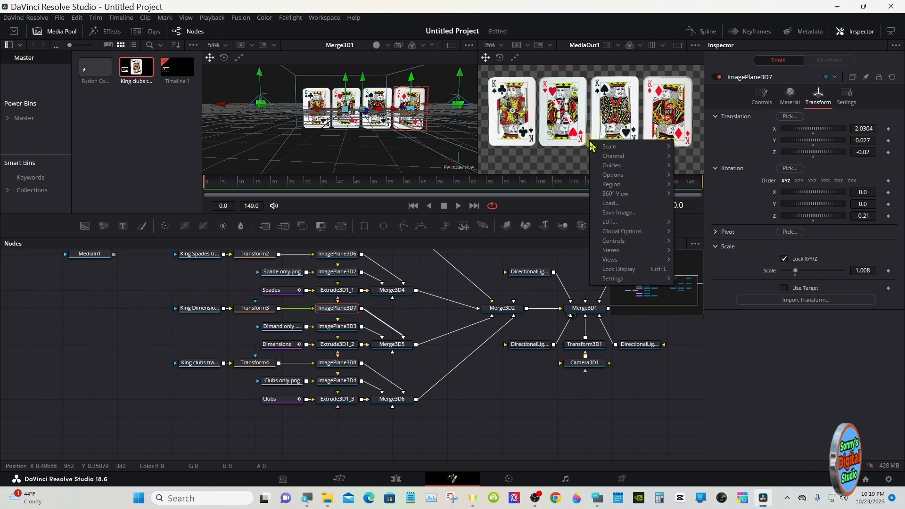
mouse_move(603, 146)
click(724, 146)
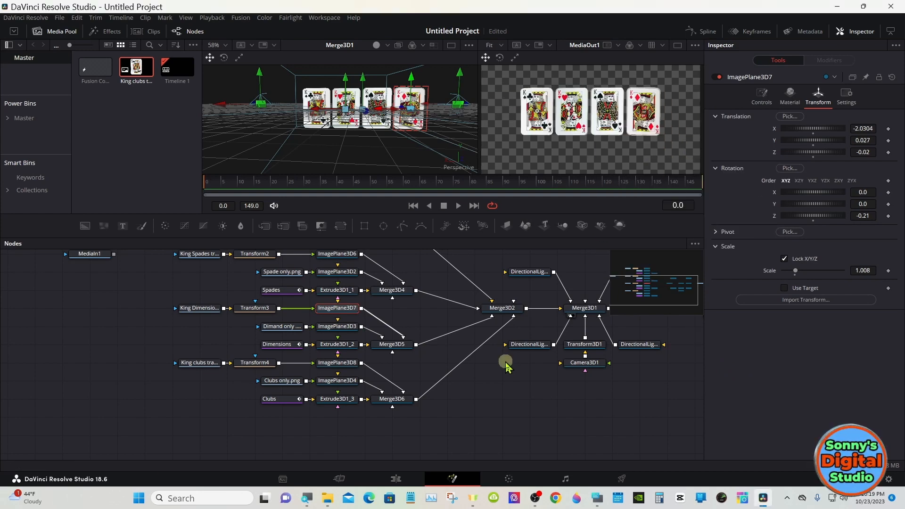
click(395, 478)
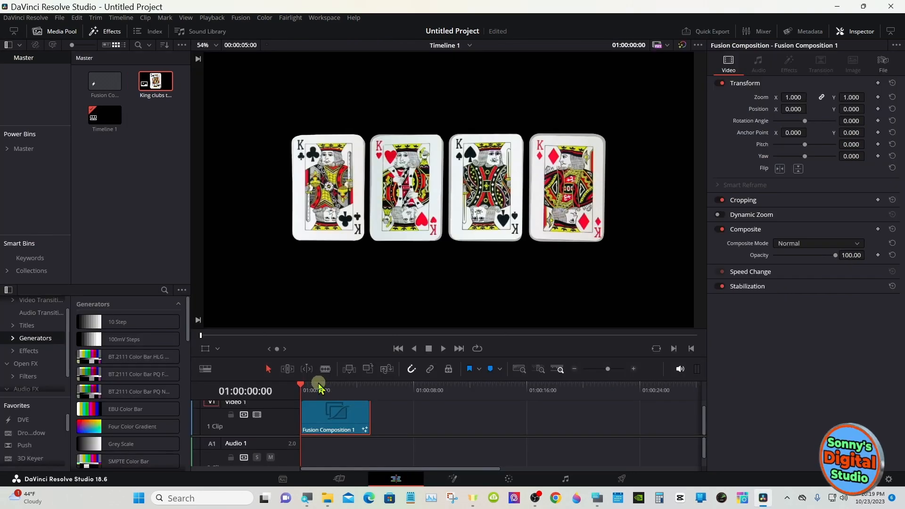
drag(319, 413, 317, 406)
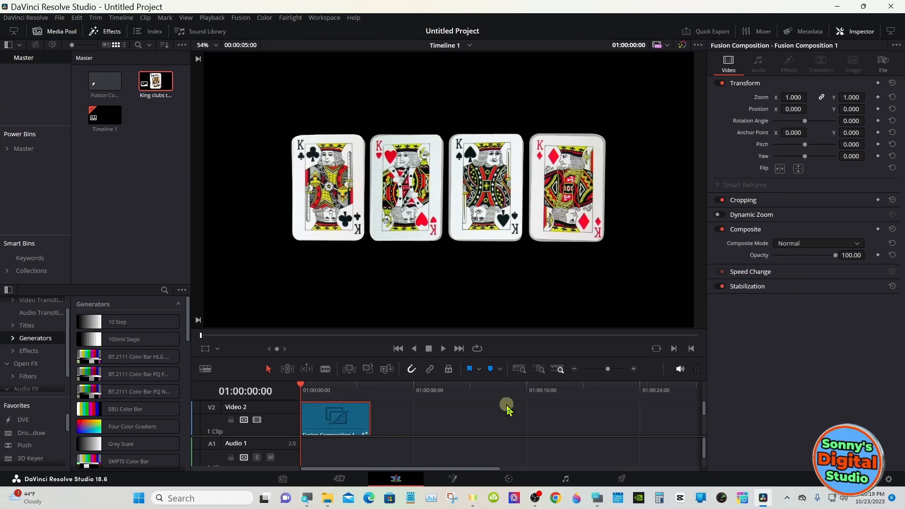
- Place a Solid Color generator on Video 1 beneath the card composition and set its color to #00557f
drag(702, 398, 702, 419)
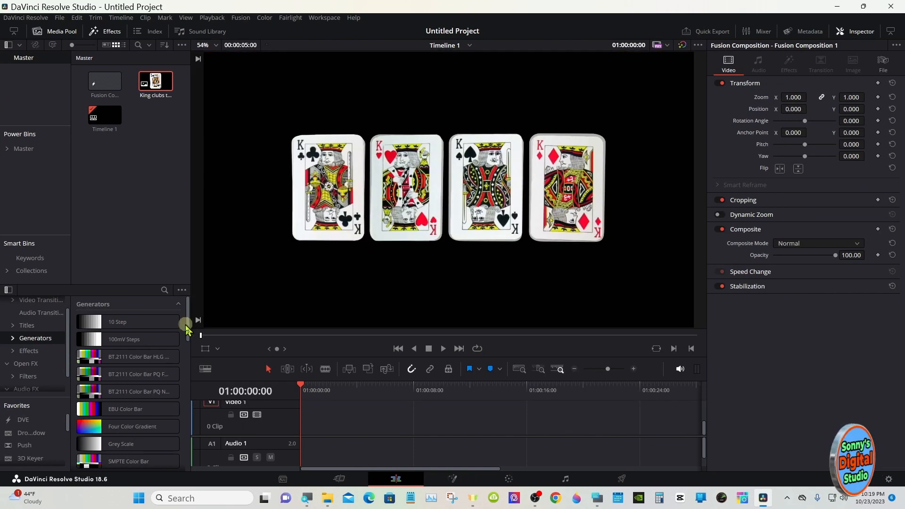
scroll(185, 325, down, 4)
drag(122, 401, 311, 422)
mouse_move(701, 430)
mouse_down()
mouse_move(702, 413)
mouse_move(703, 427)
mouse_up()
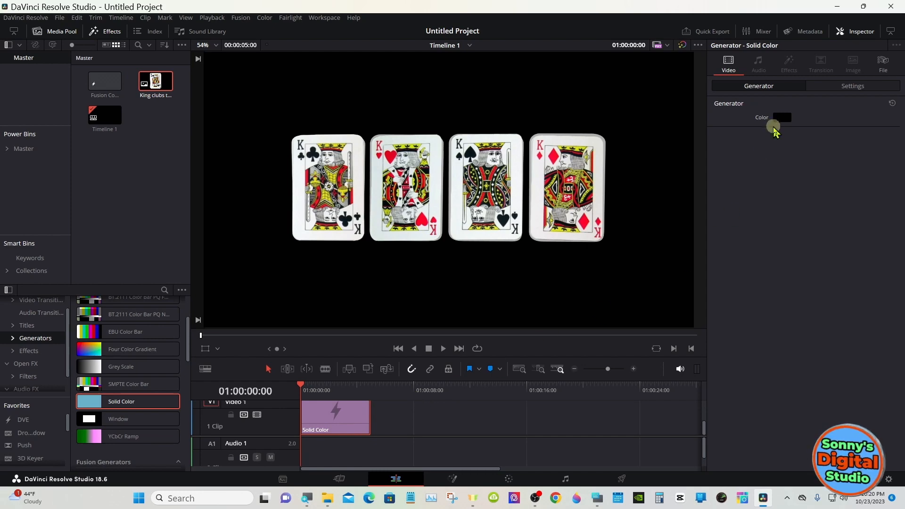
click(778, 119)
click(354, 183)
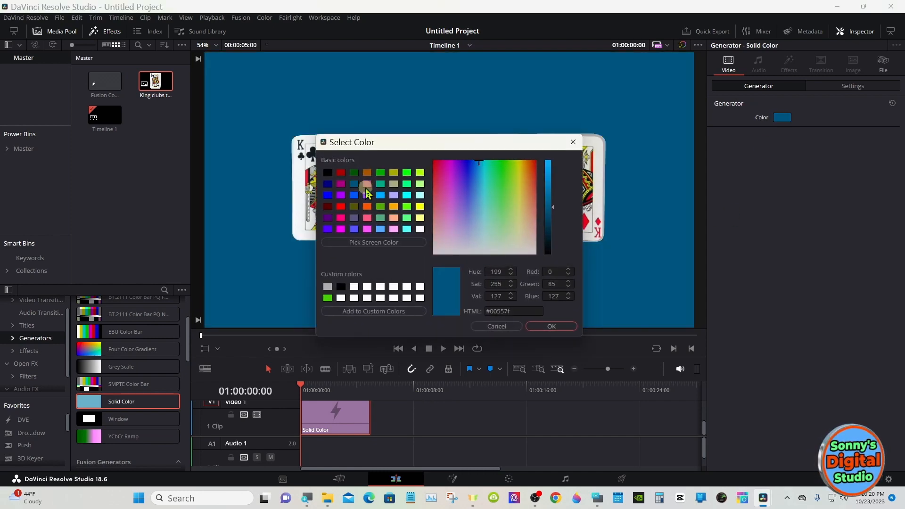
click(527, 324)
scroll(303, 383, up, 2)
click(314, 388)
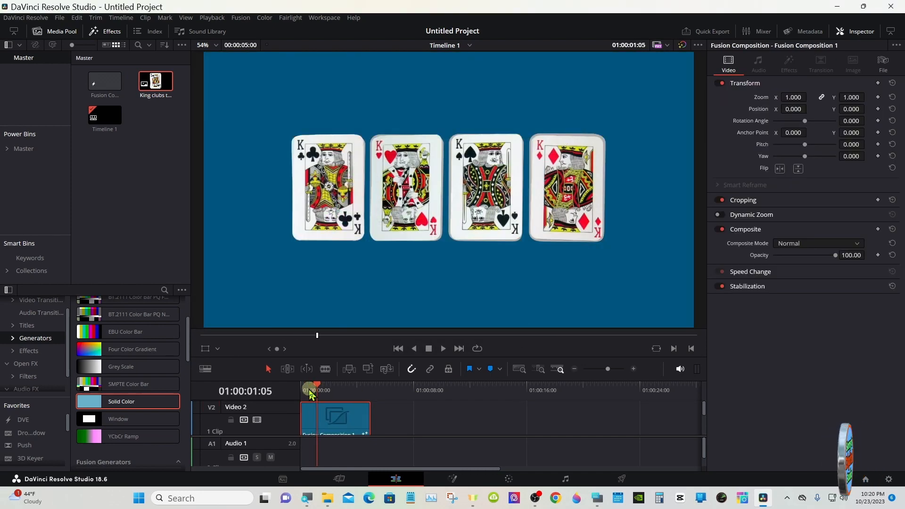
key(Home)
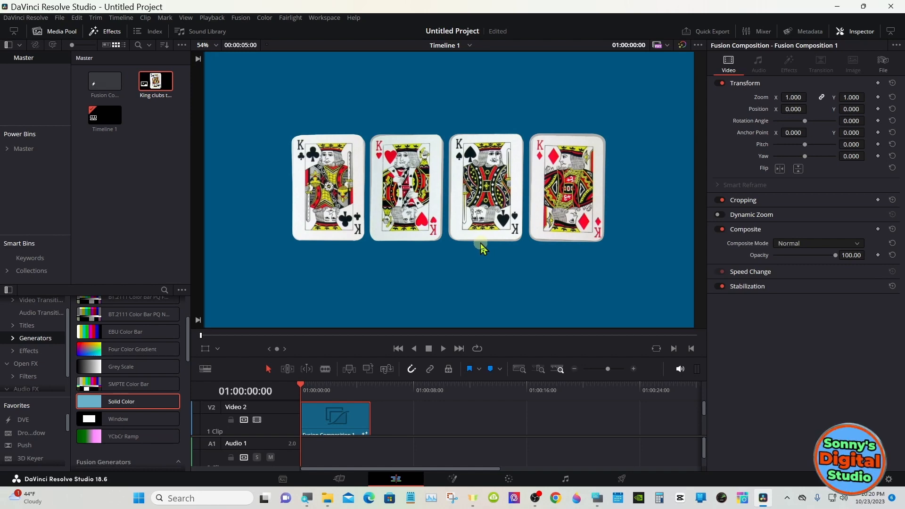
- Back on the Fusion page, realign the king of spades by setting ImagePlane3D6's X translation to -1.005
click(453, 478)
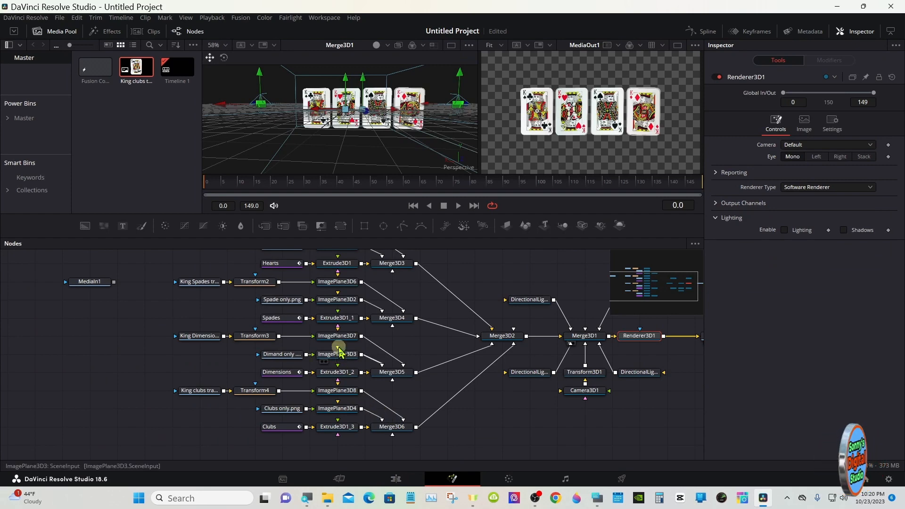
click(335, 282)
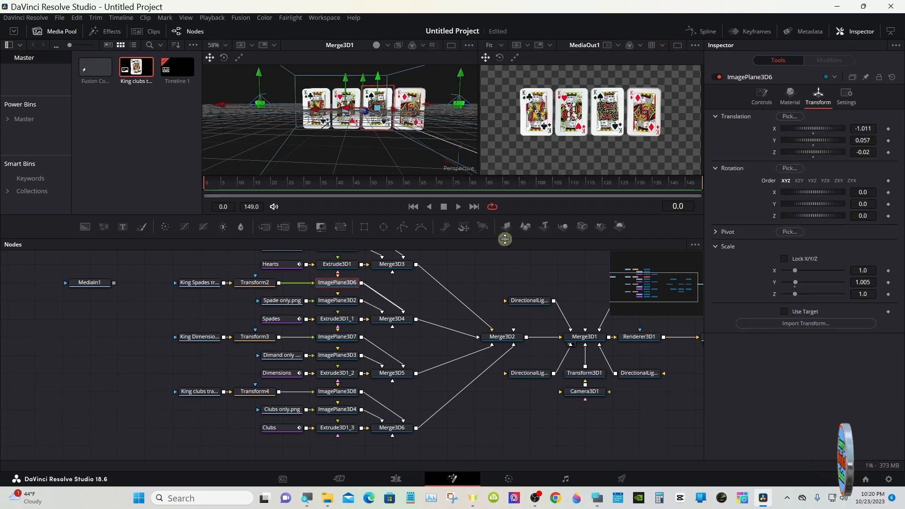
drag(505, 238, 505, 353)
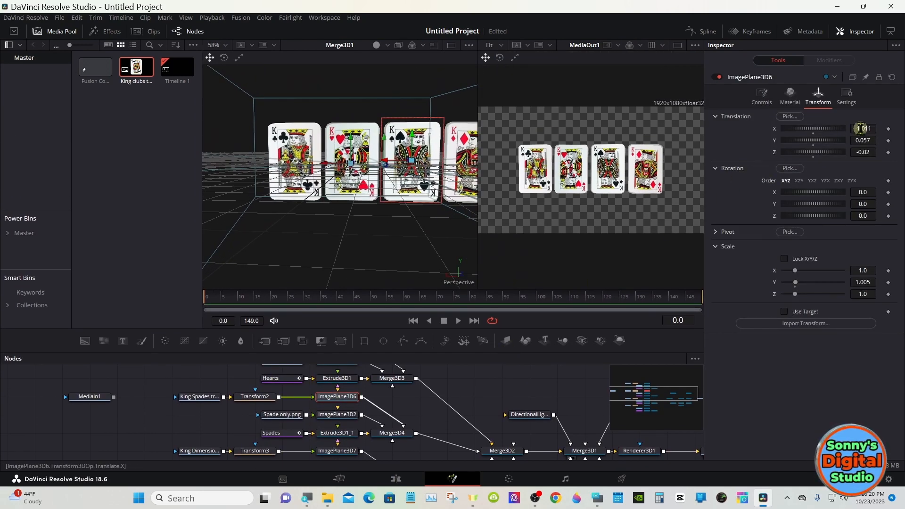
drag(860, 128, 863, 127)
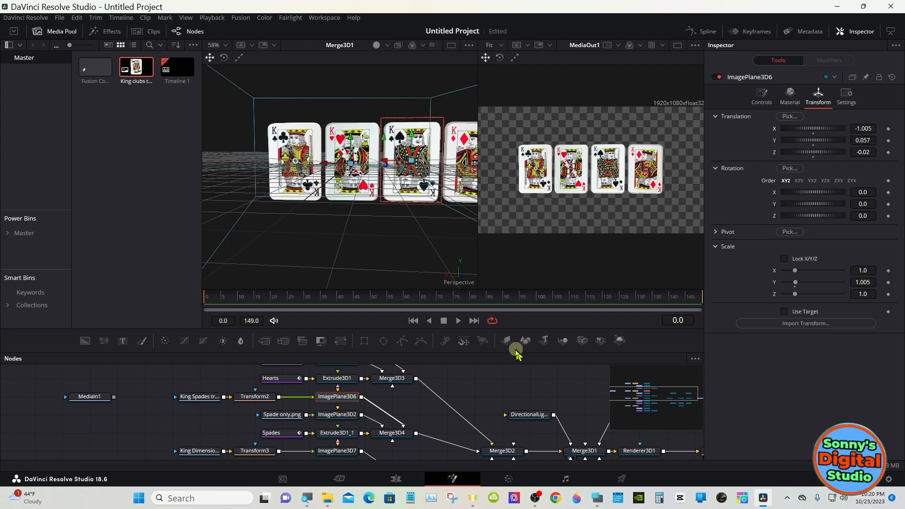
drag(511, 353, 509, 251)
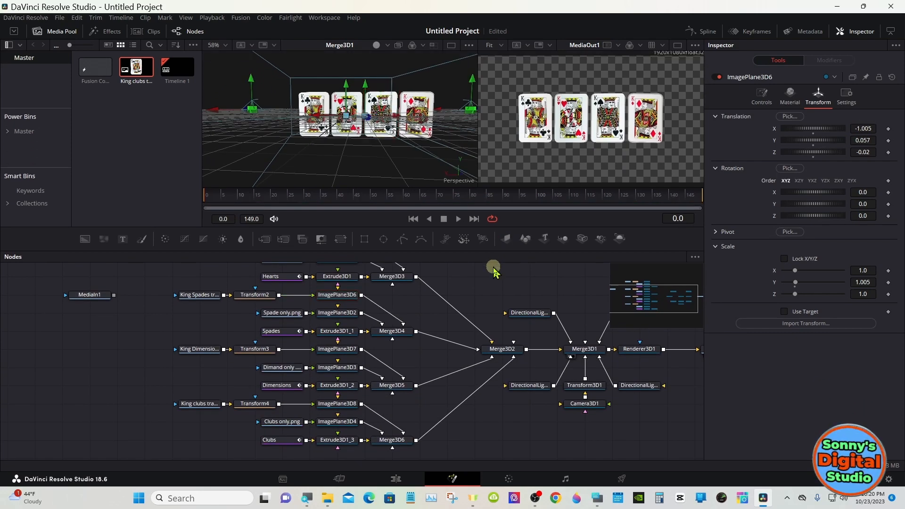
- Set the Y rotation of Transform3D1, the camera's orbit control, to 30 and keyframe it at frame 0
click(585, 385)
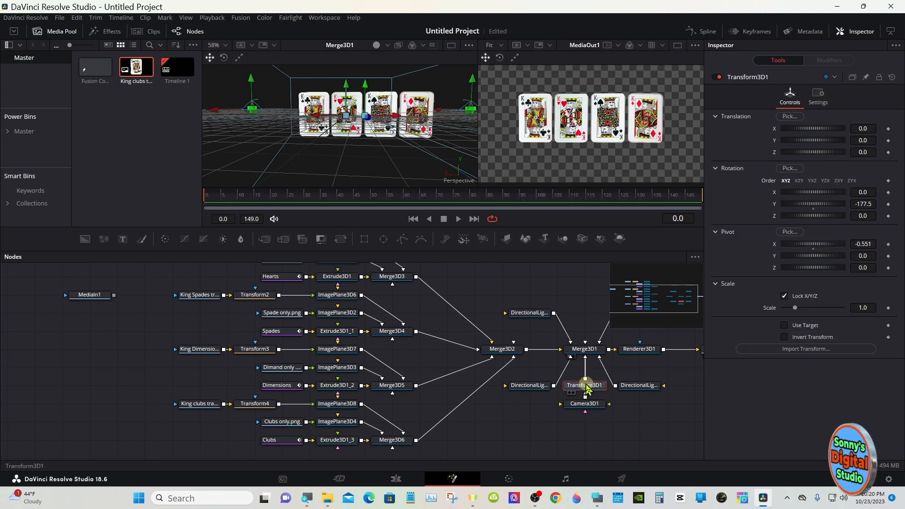
click(813, 208)
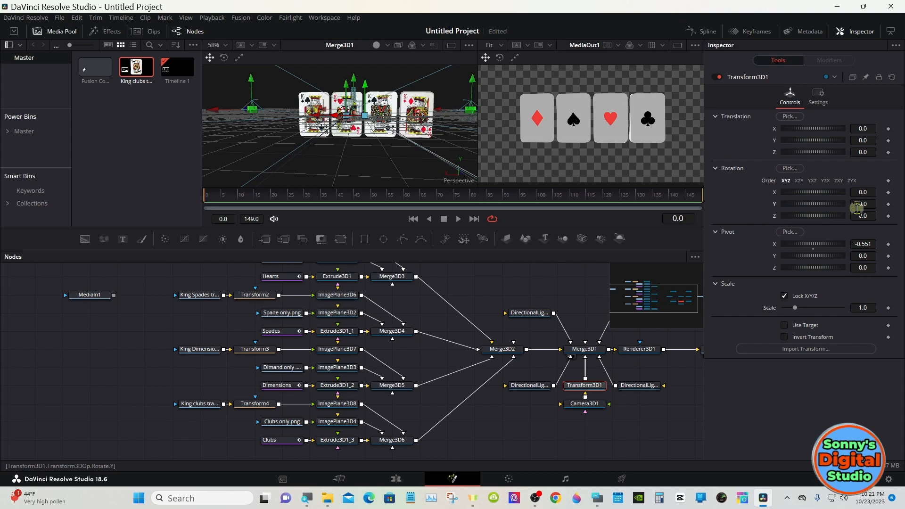
click(888, 205)
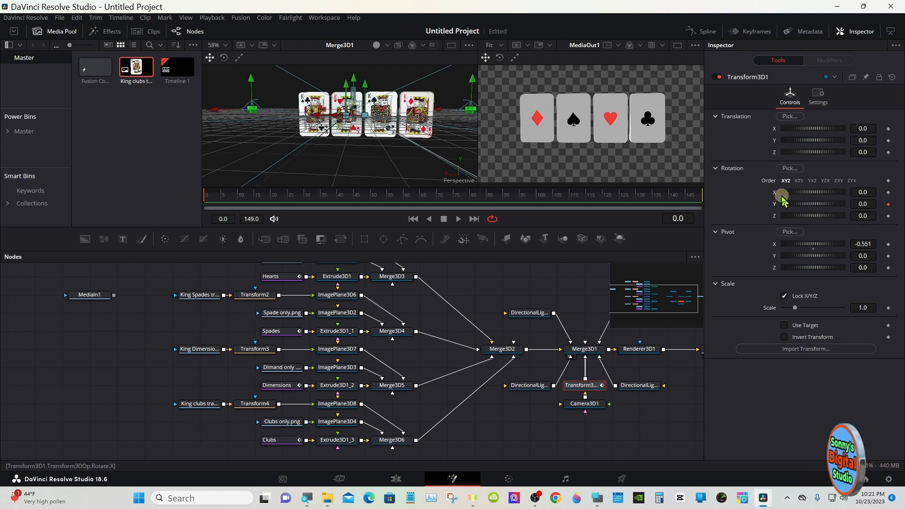
click(887, 206)
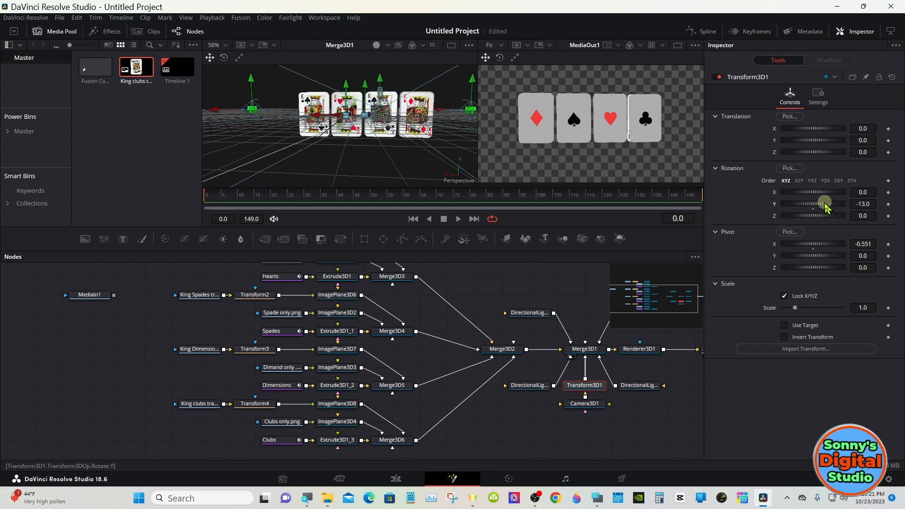
drag(829, 205, 832, 205)
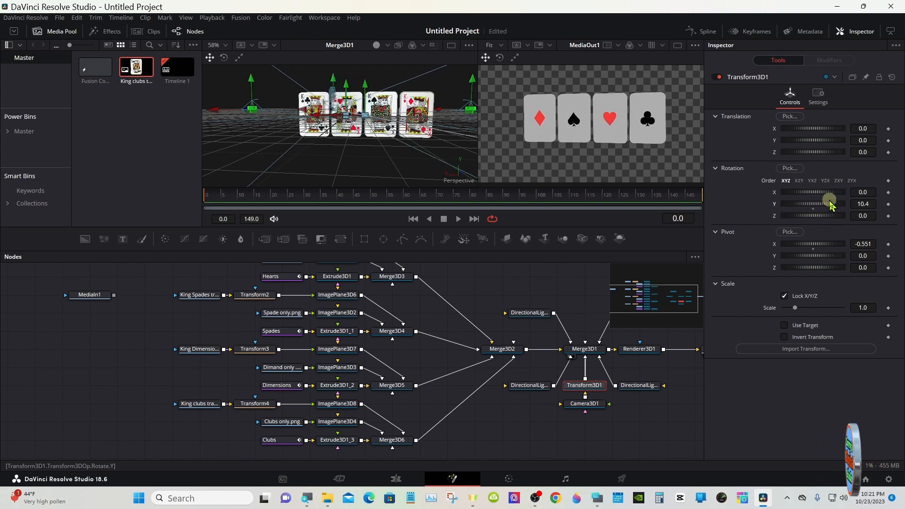
click(597, 498)
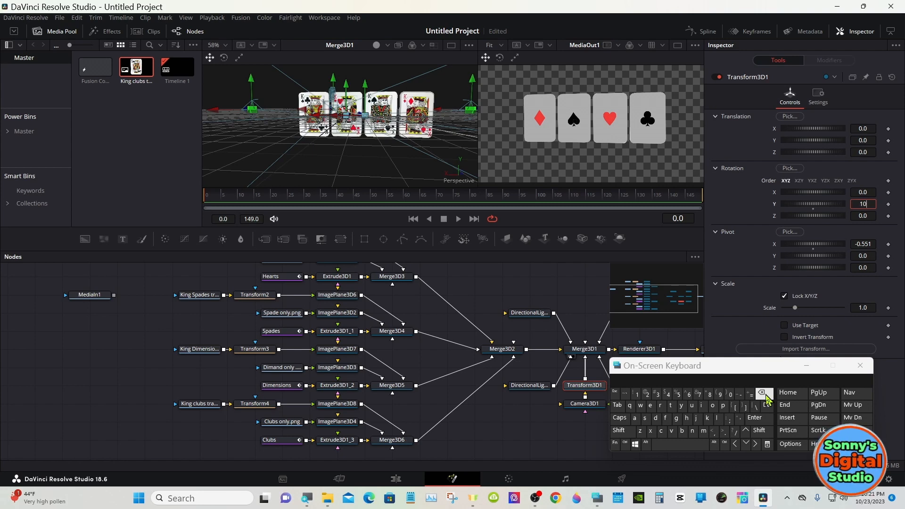
click(656, 395)
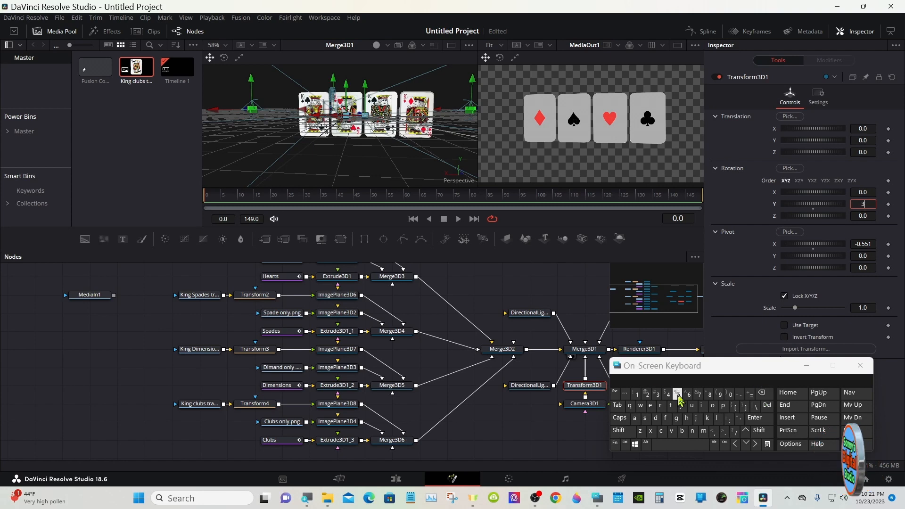
click(754, 417)
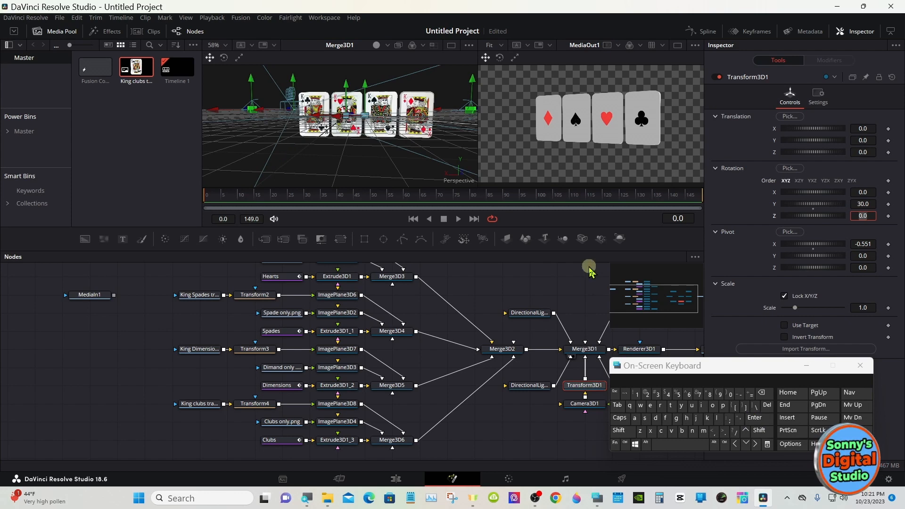
click(888, 204)
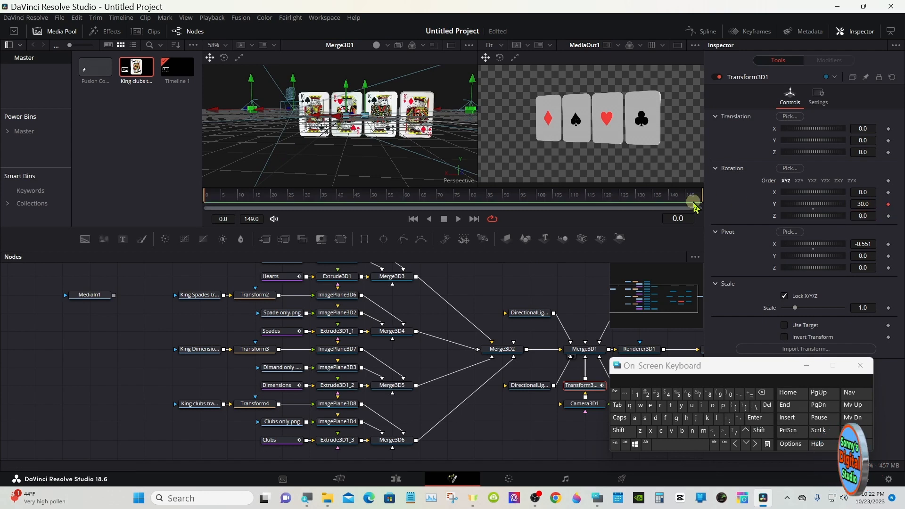
- At frame 149, set Transform3D1's Y rotation to -330 to keyframe a full camera orbit around the cards
drag(689, 197, 723, 198)
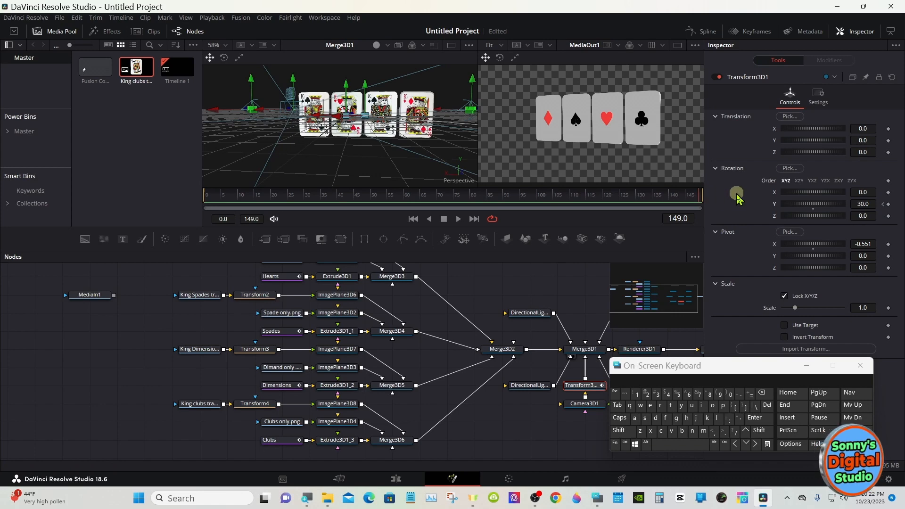
drag(817, 203, 759, 200)
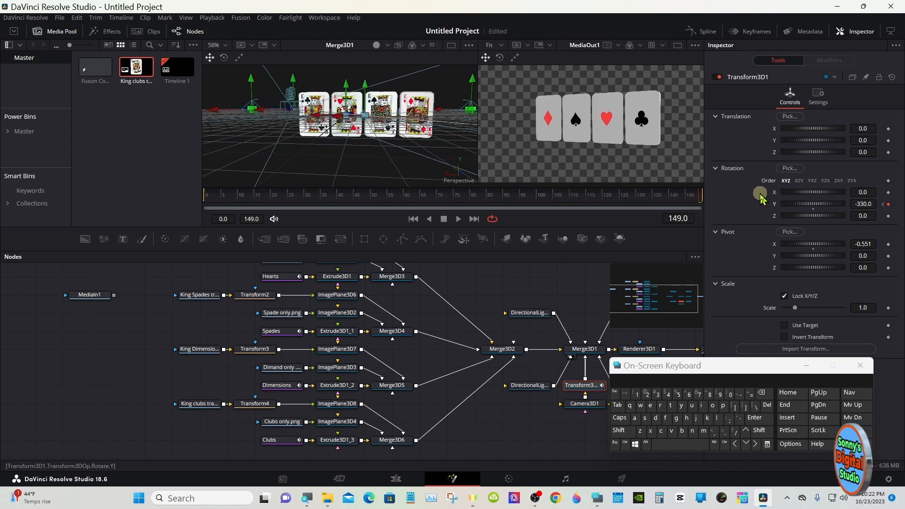
click(762, 393)
click(762, 395)
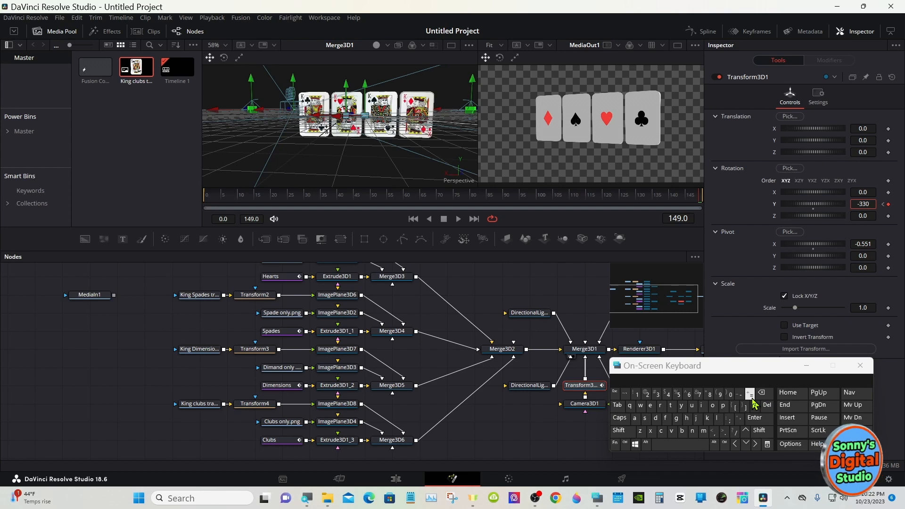
click(724, 431)
click(727, 396)
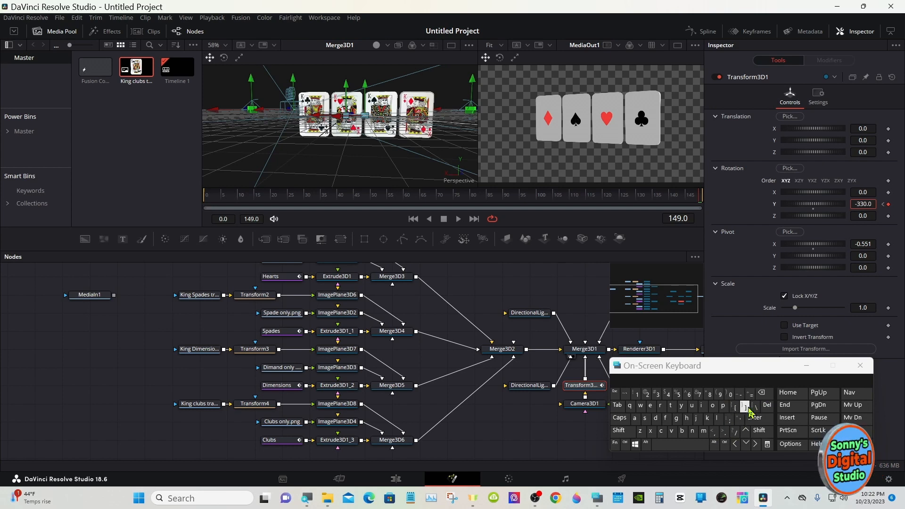
click(754, 417)
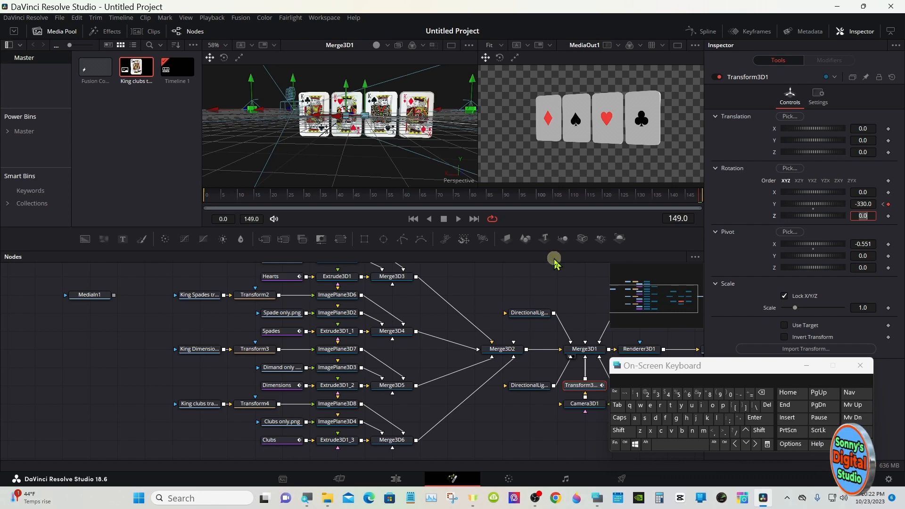
- Review the camera orbit around frame 63 and enlarge the node editor to show the full node tree
drag(441, 203, 416, 198)
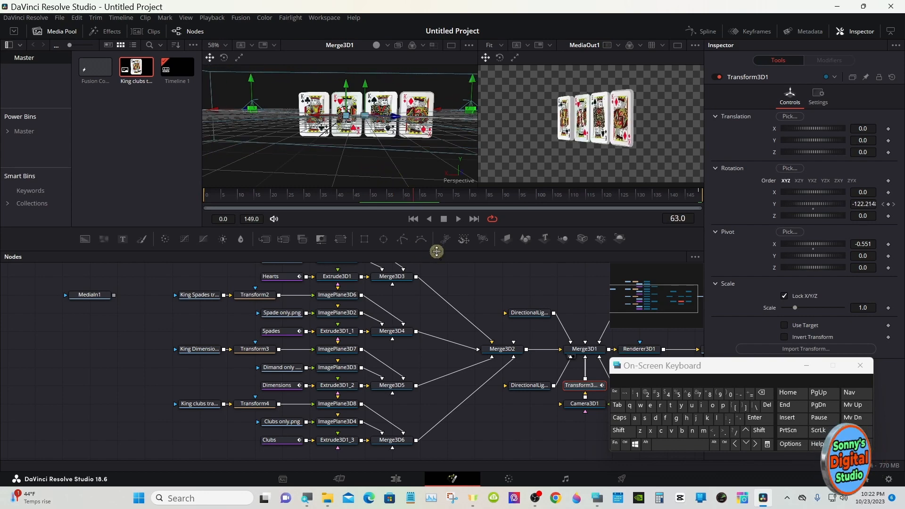
drag(437, 251, 436, 209)
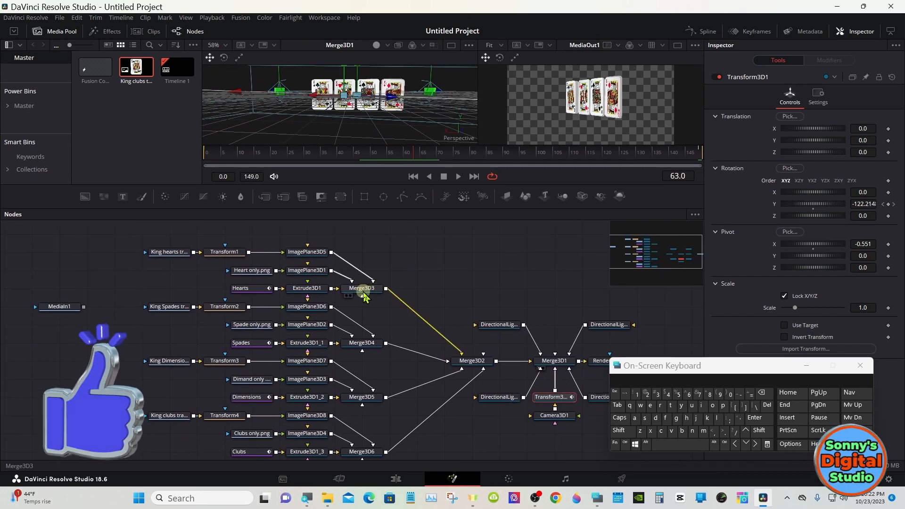
- Rearrange the node tree, moving the camera, light and output group and Merge3D2 away from the card merges to make room
click(363, 292)
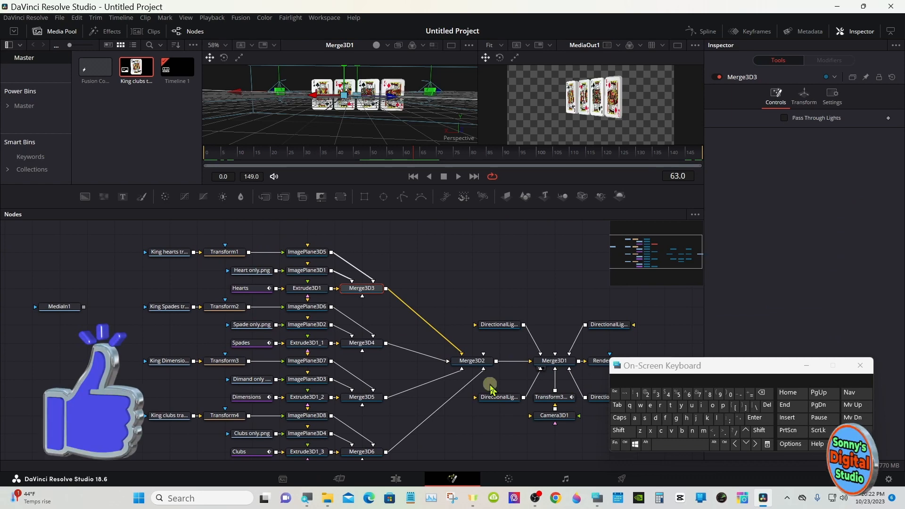
drag(630, 255, 674, 257)
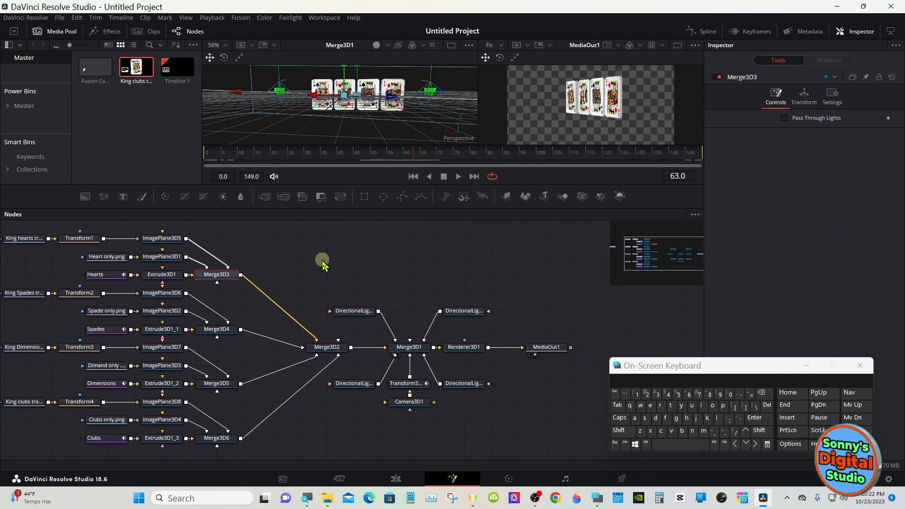
drag(370, 278, 535, 411)
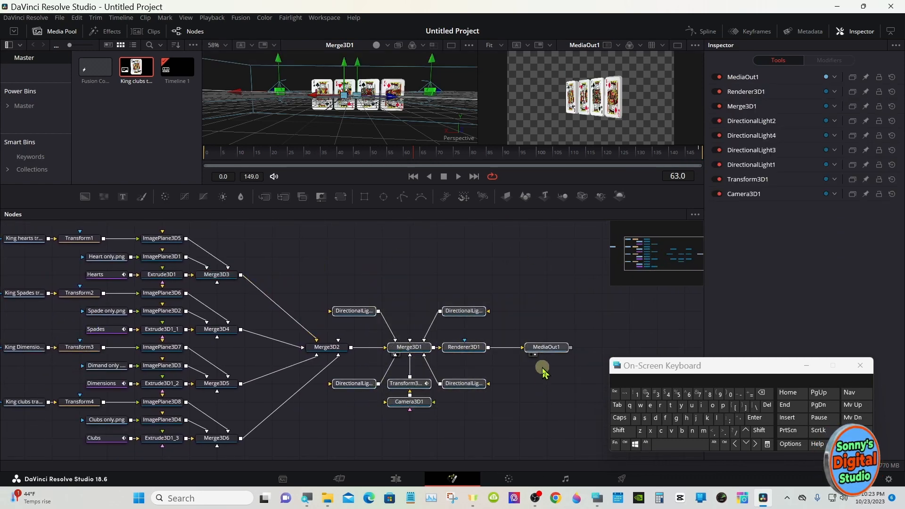
drag(532, 351, 641, 351)
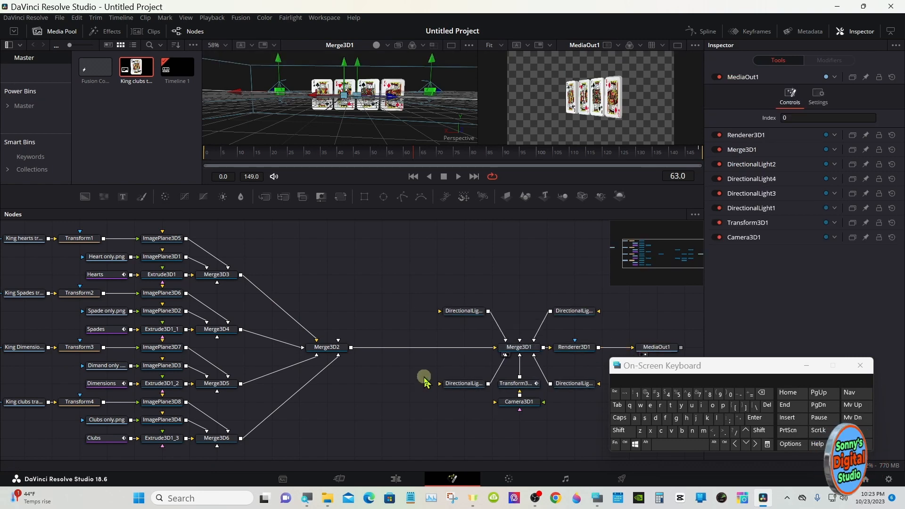
drag(325, 351, 380, 351)
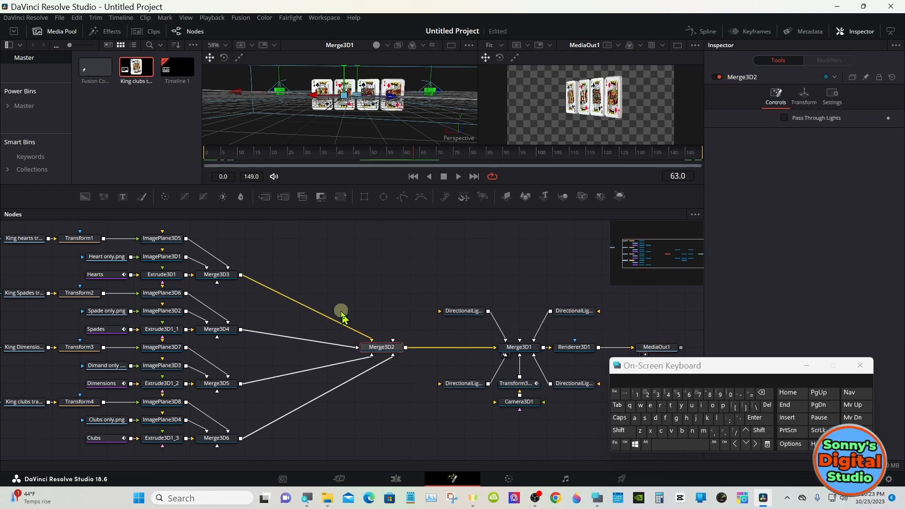
- Insert a Transform 3D node between Merge3D3, the hearts card, and Merge3D2
click(231, 281)
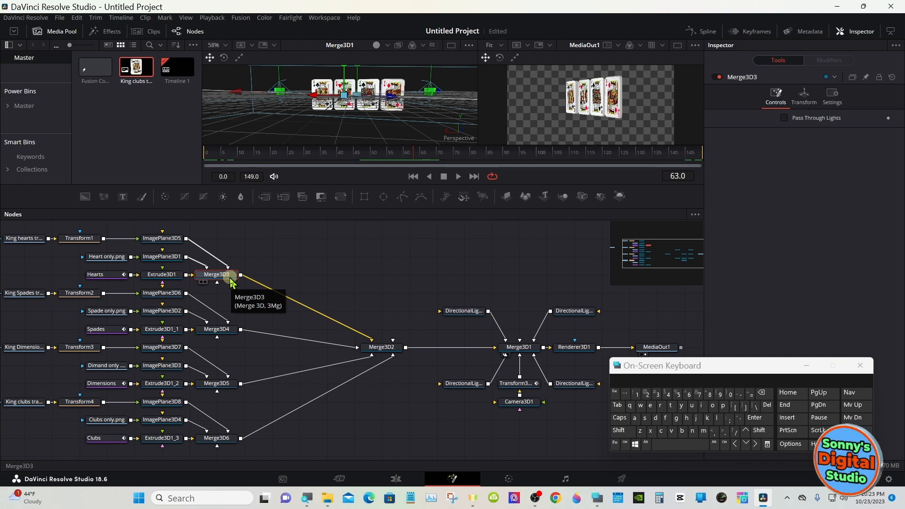
click(634, 433)
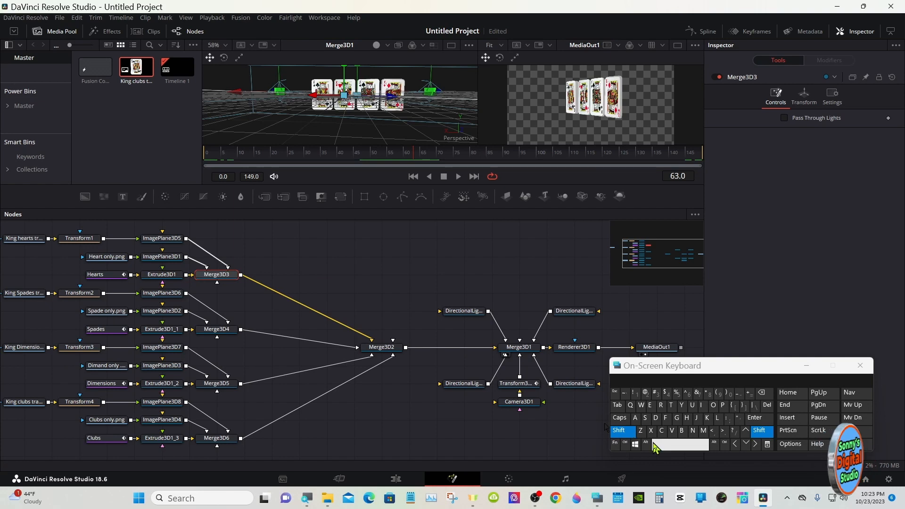
click(655, 446)
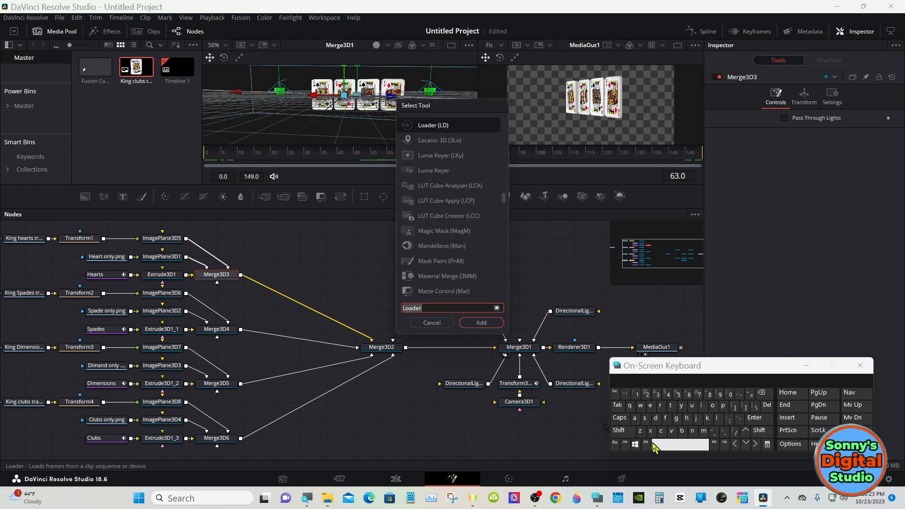
click(670, 406)
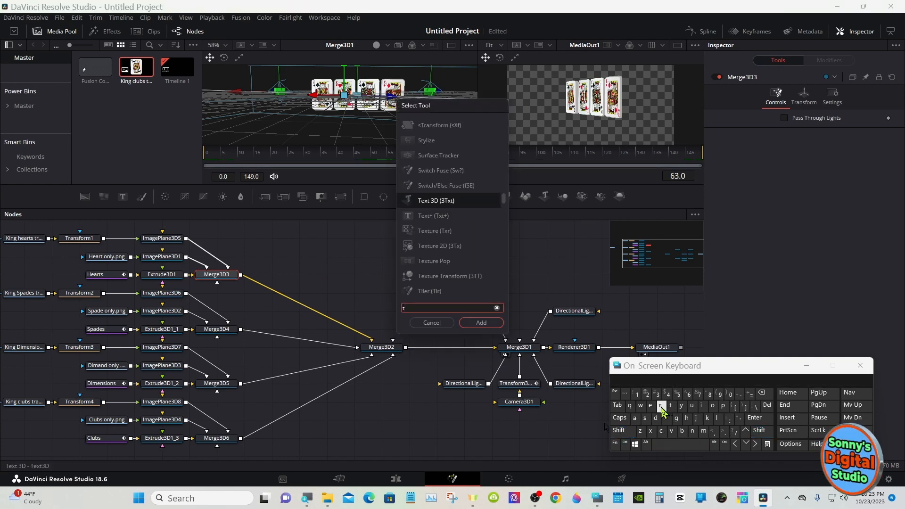
click(660, 405)
click(635, 418)
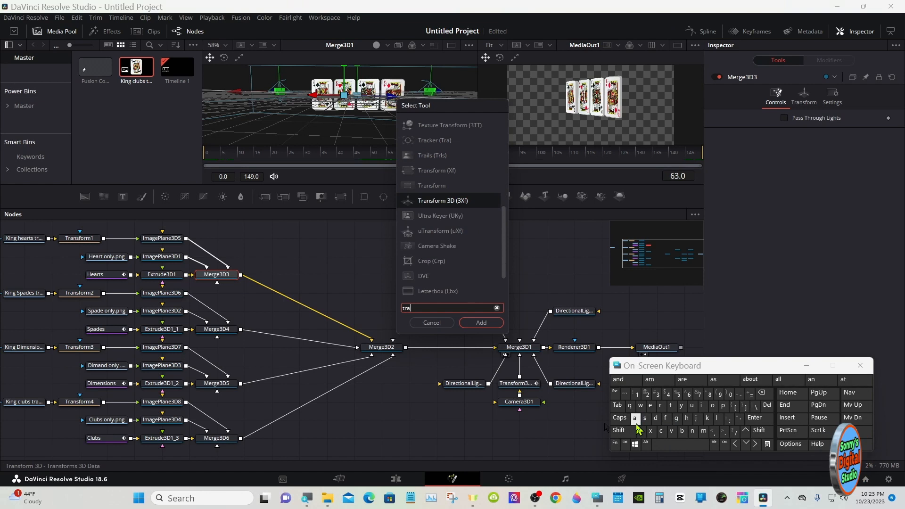
click(469, 201)
click(481, 322)
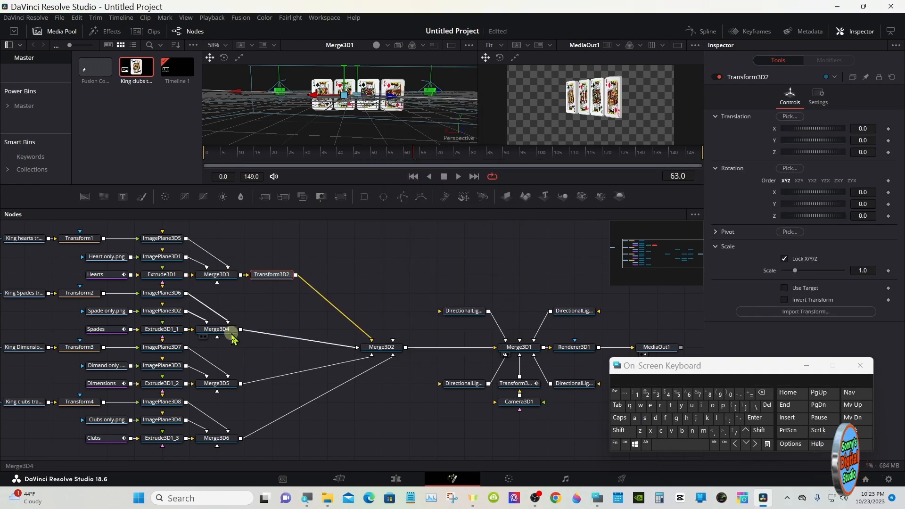
- Insert a Transform 3D node after Merge3D4 for the spades card and another after Merge3D5 for the diamonds card
click(216, 329)
click(680, 443)
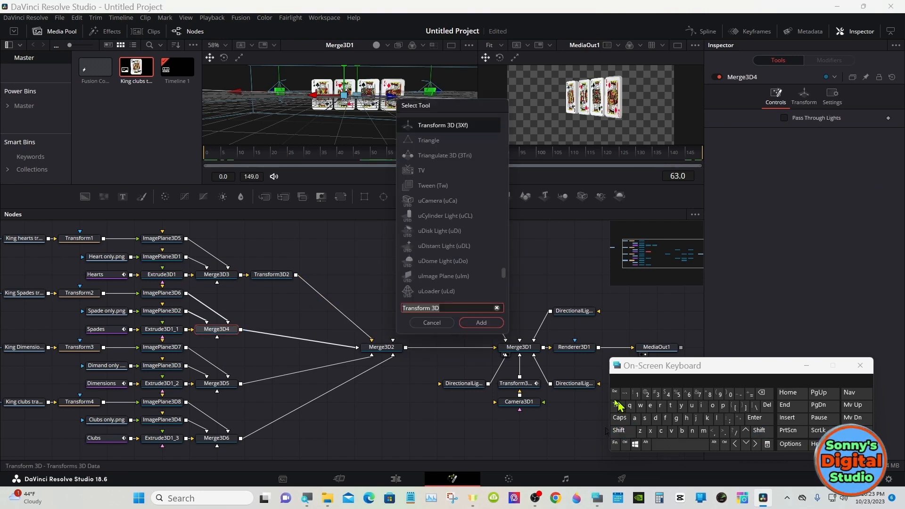
click(482, 329)
click(216, 383)
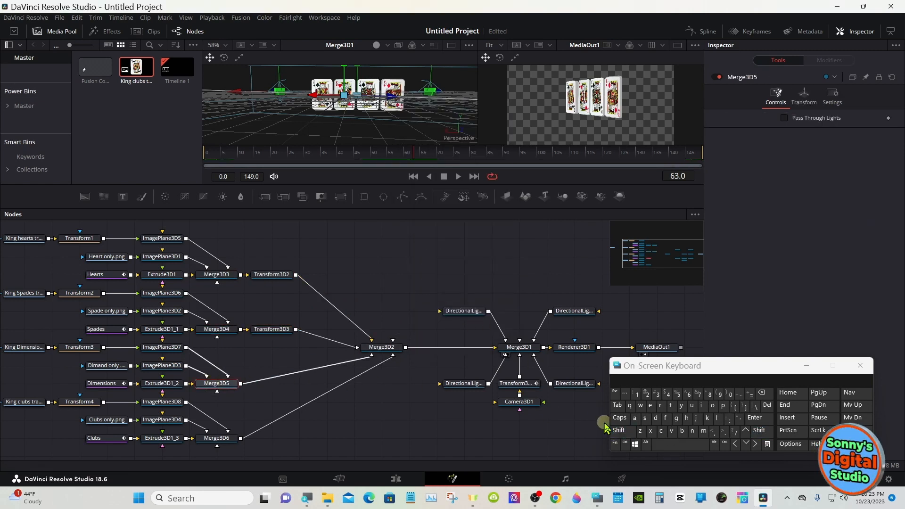
click(618, 431)
click(655, 445)
click(481, 323)
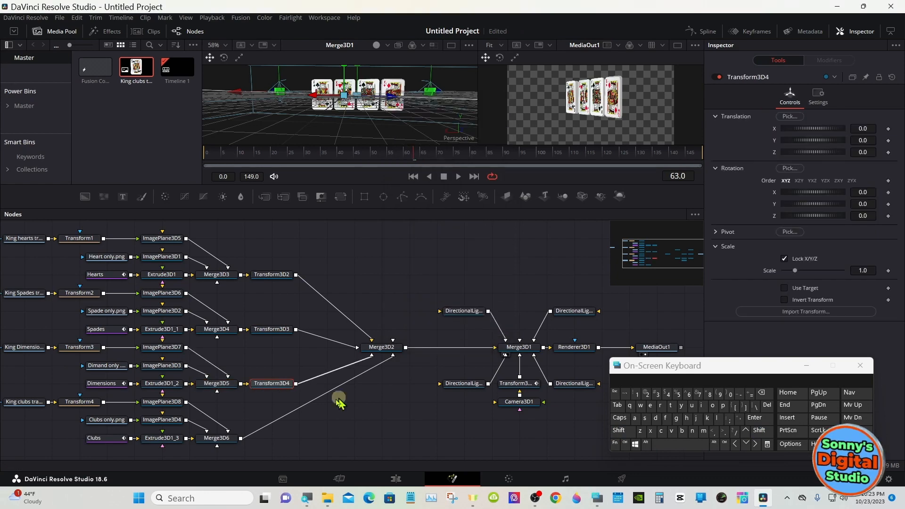
- Insert a Transform 3D node after Merge3D6 for the clubs card
click(217, 437)
click(621, 431)
click(678, 444)
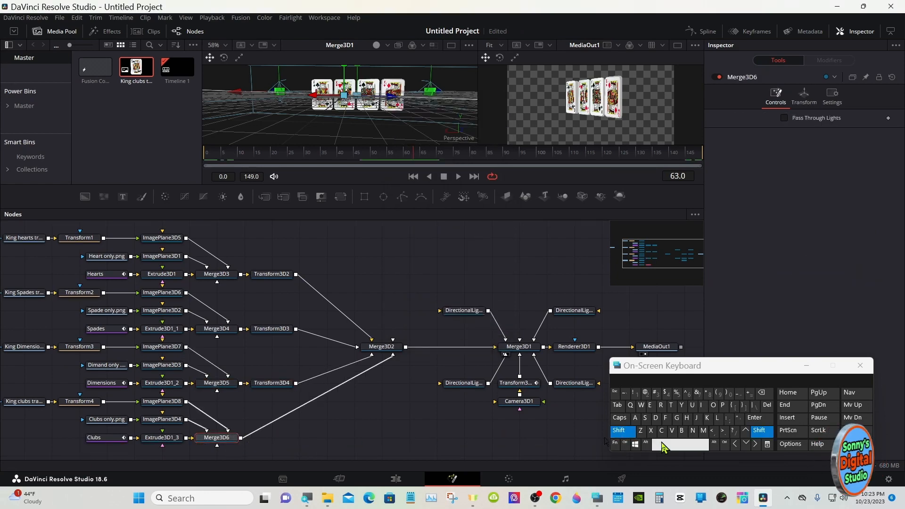
click(481, 323)
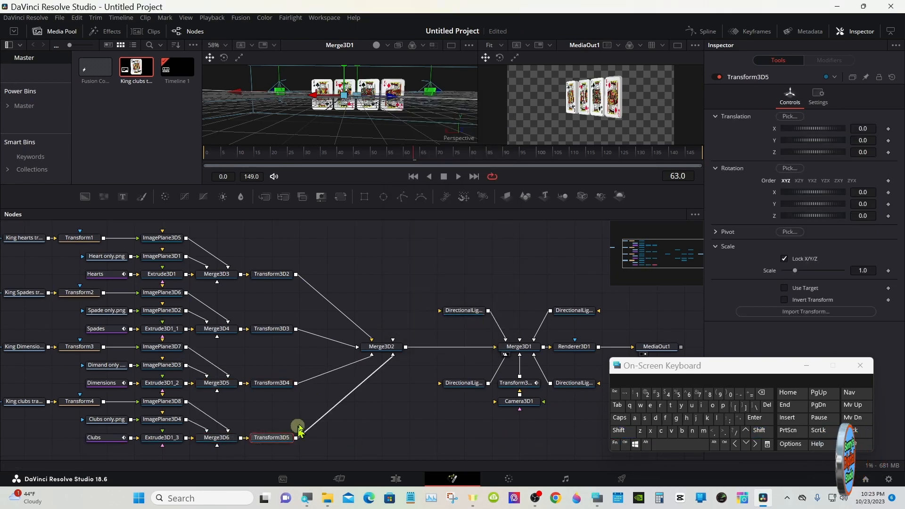
click(324, 395)
- Show only the MediaOut1 viewer, enlarge it, and inspect the cards edge-on around frames 51 and 52
drag(408, 156, 373, 156)
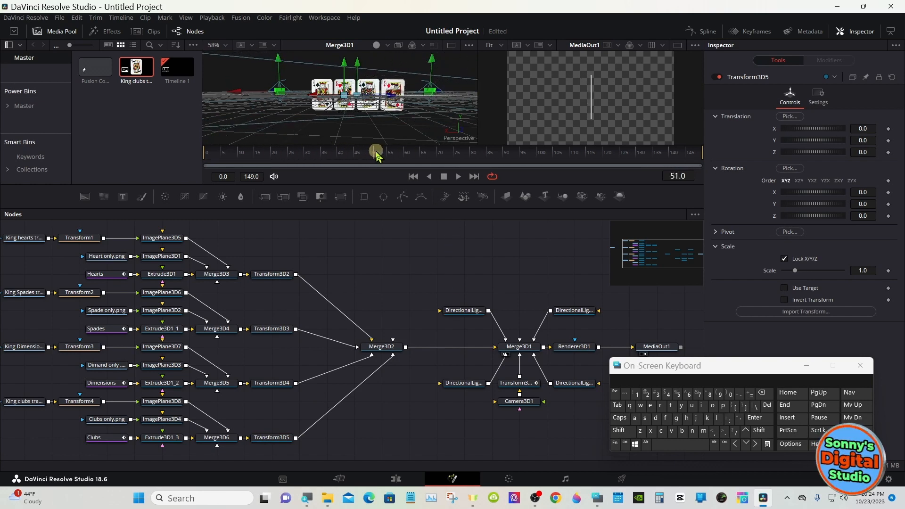
click(678, 44)
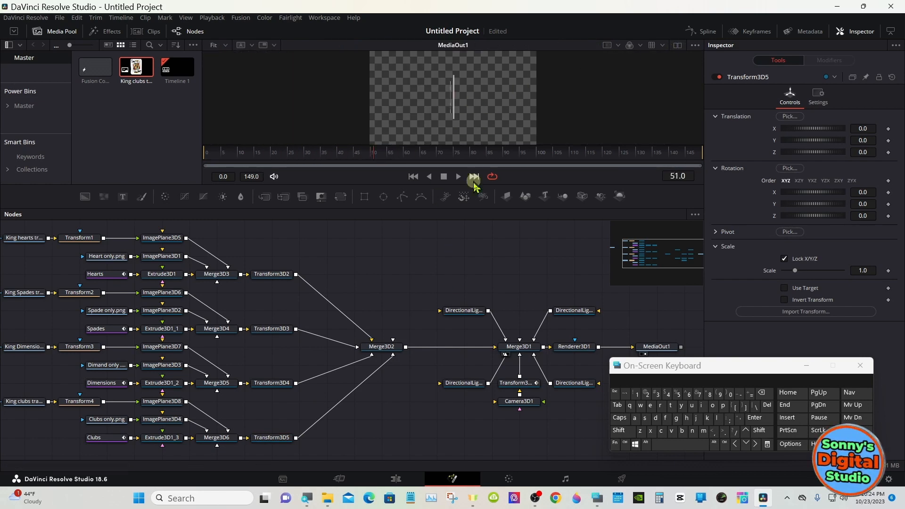
drag(471, 206, 467, 295)
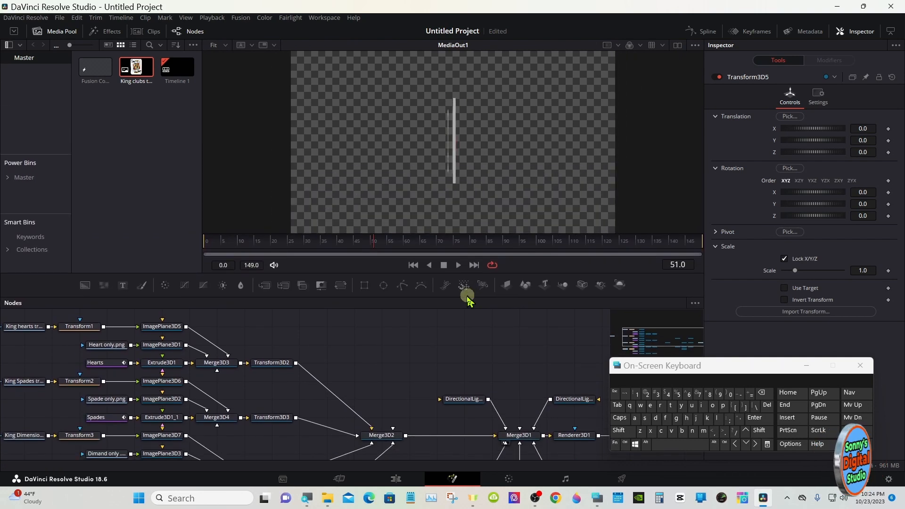
drag(376, 266, 380, 233)
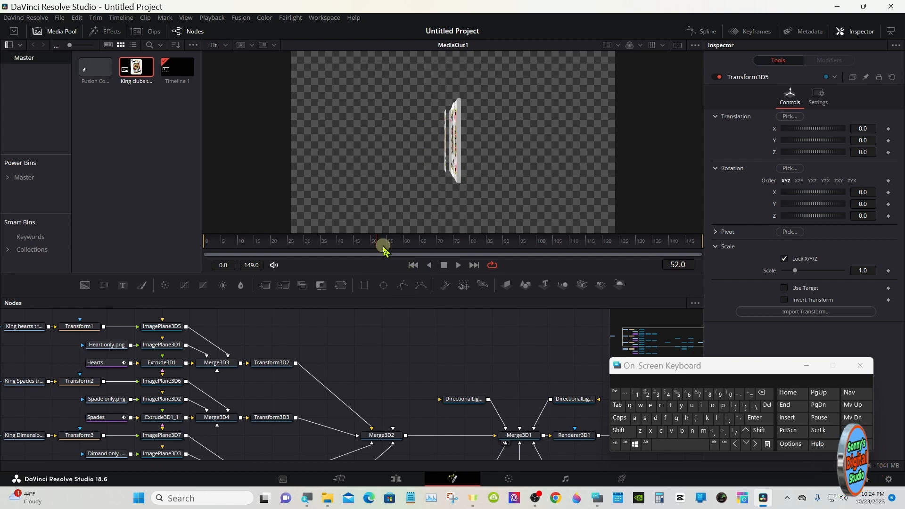
mouse_move(379, 244)
mouse_down()
mouse_move(372, 242)
mouse_move(378, 248)
mouse_up()
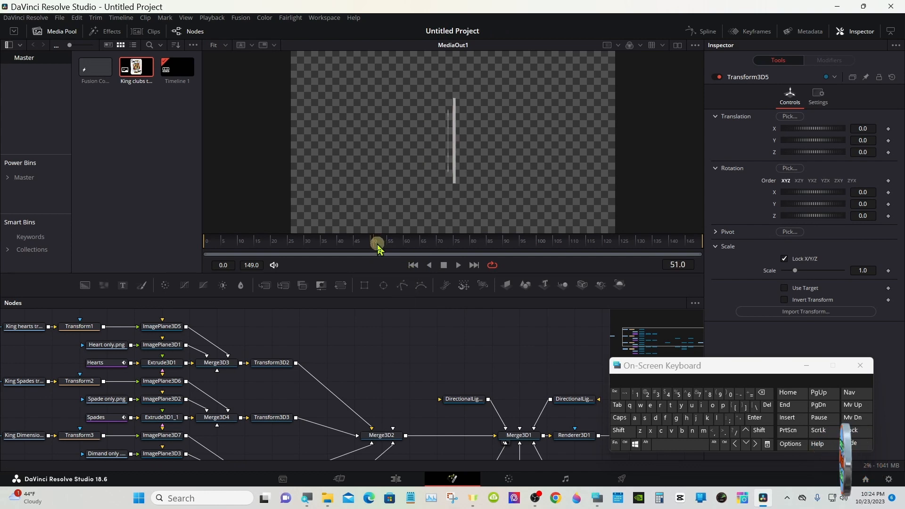
drag(377, 297, 378, 256)
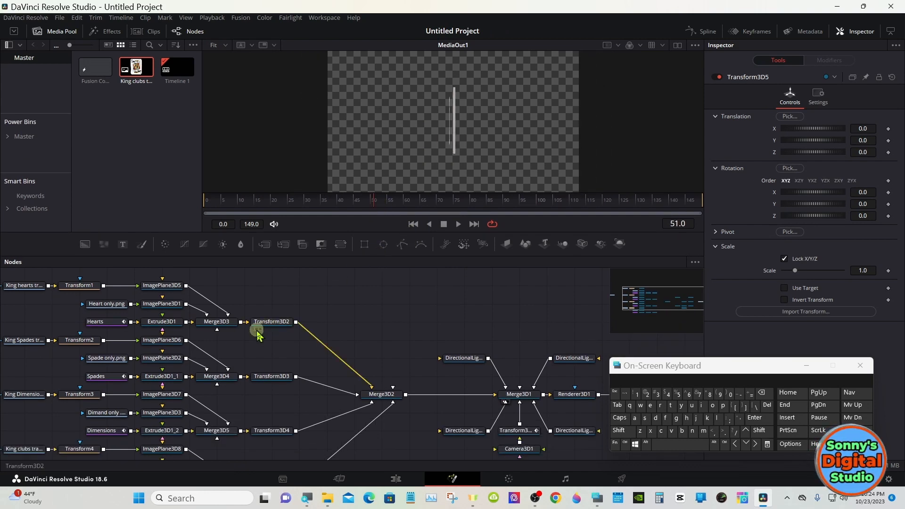
- Try a Z translation of -0.08 on ImagePlane3D6, the spades king image, and return it to -0.02
click(162, 340)
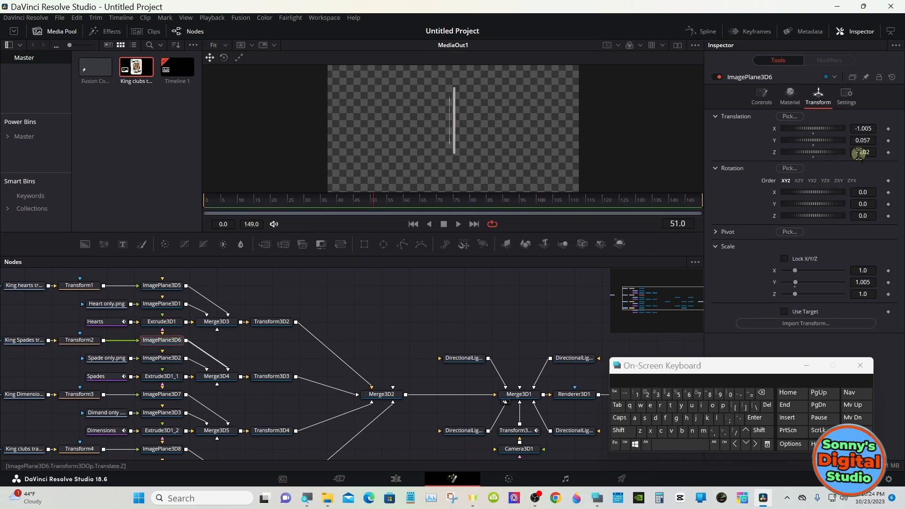
drag(857, 154, 860, 150)
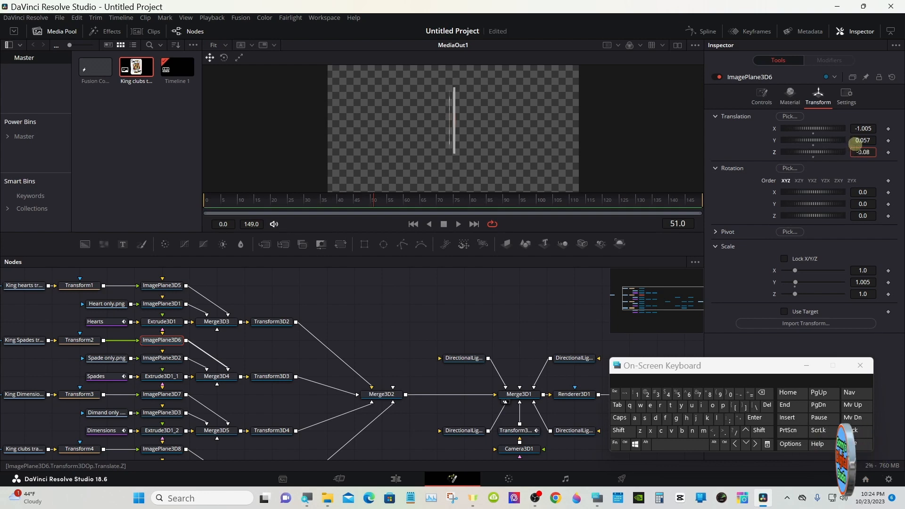
click(761, 392)
click(646, 393)
click(754, 417)
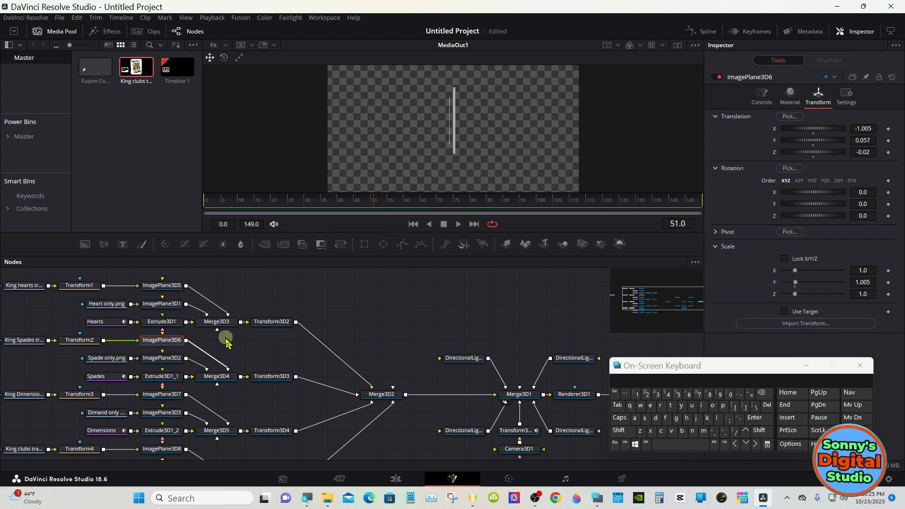
- At frame 52, set the Z translation of ImagePlane3D8, the clubs king image, to -0.02
mouse_move(370, 200)
mouse_down()
mouse_move(460, 201)
mouse_move(381, 204)
mouse_up()
drag(345, 259, 341, 202)
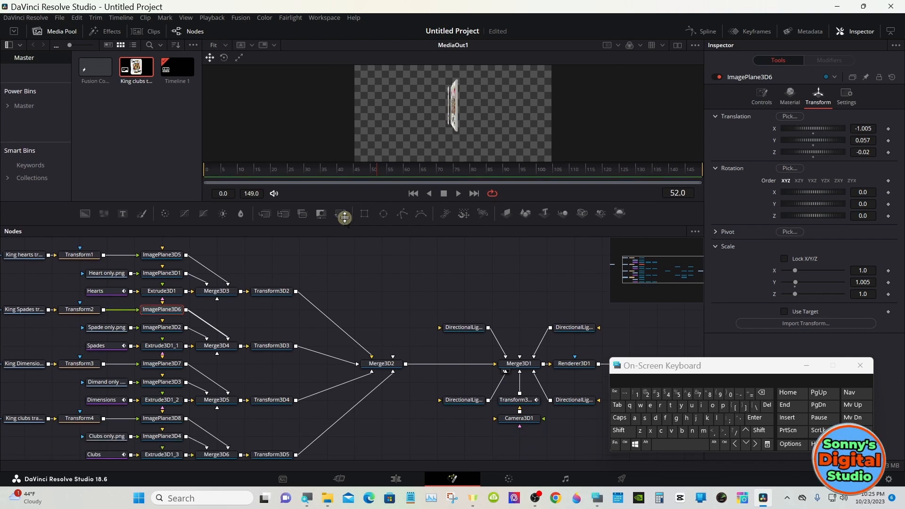
click(169, 392)
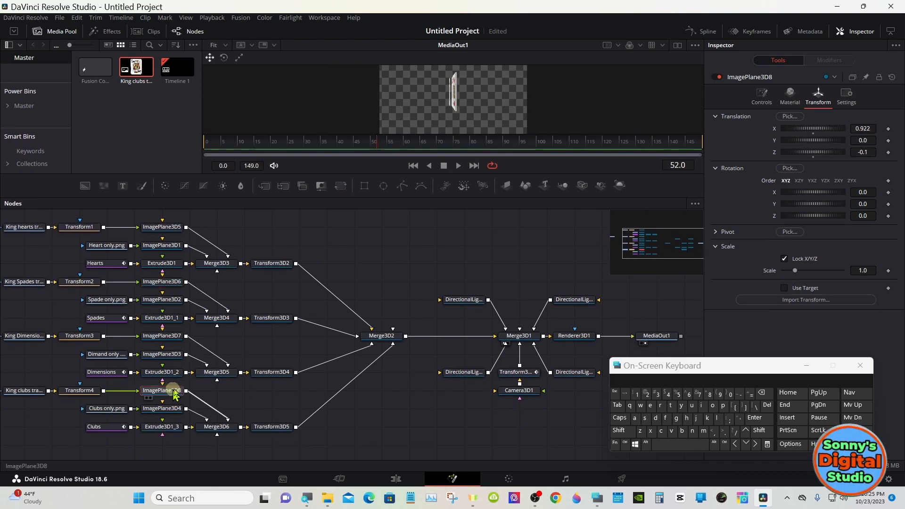
drag(420, 198, 634, 238)
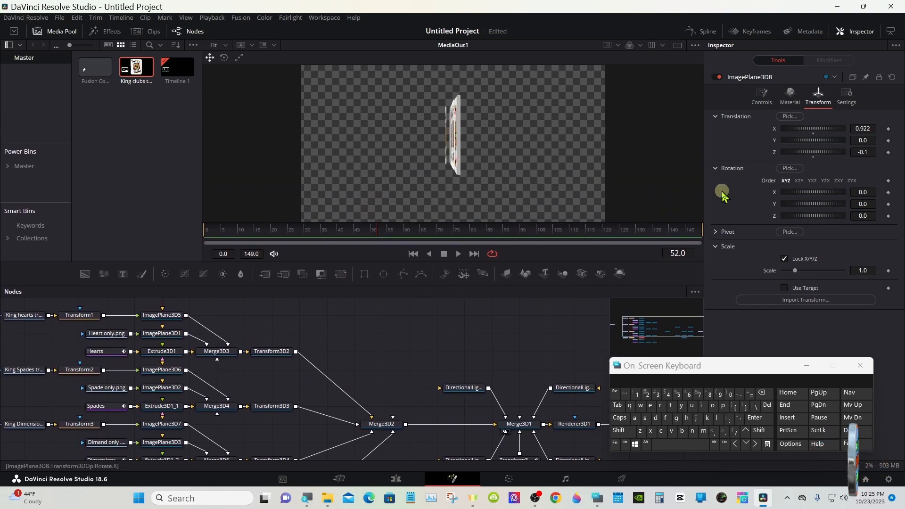
drag(863, 152, 863, 152)
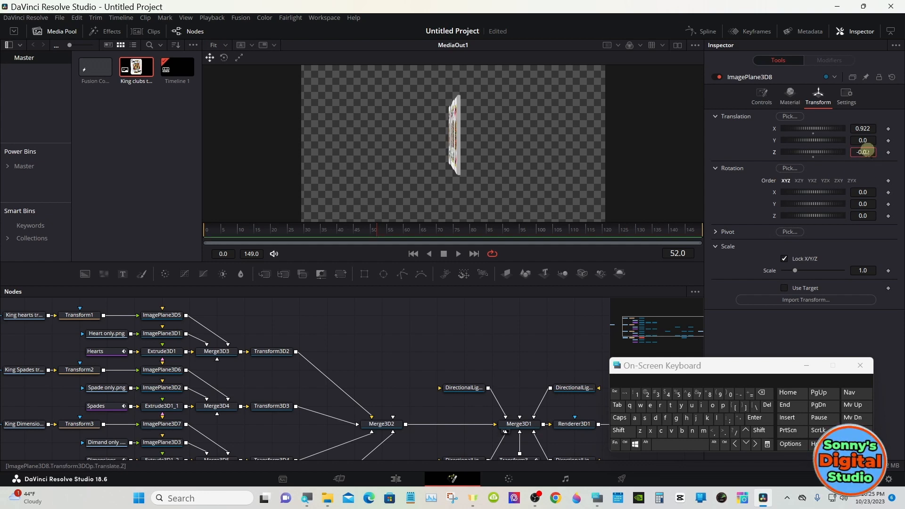
- Check the card alignment by playing the camera orbit and viewing the cards at frames 74 and 125
drag(376, 234, 450, 222)
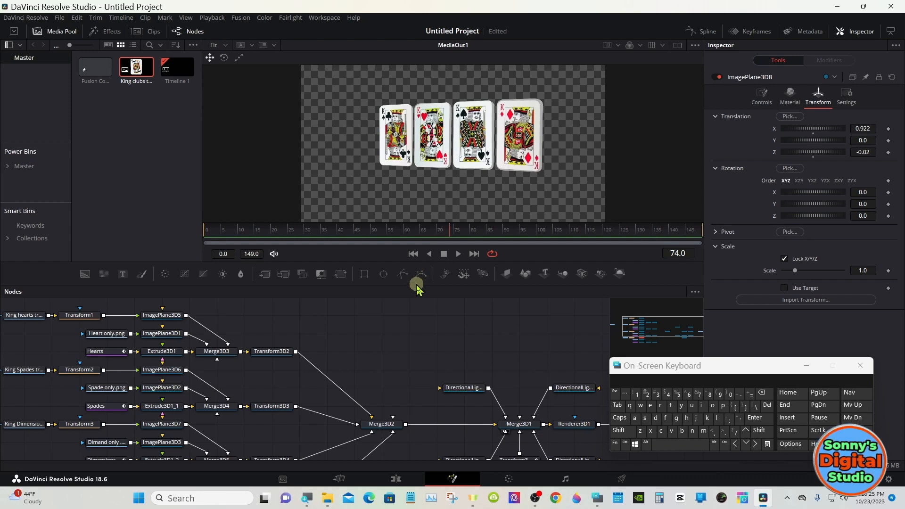
drag(415, 285, 415, 219)
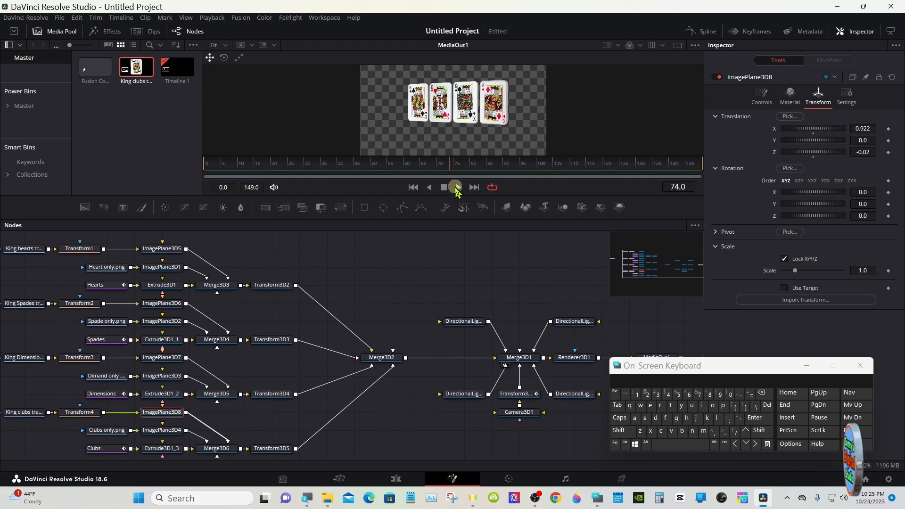
click(457, 188)
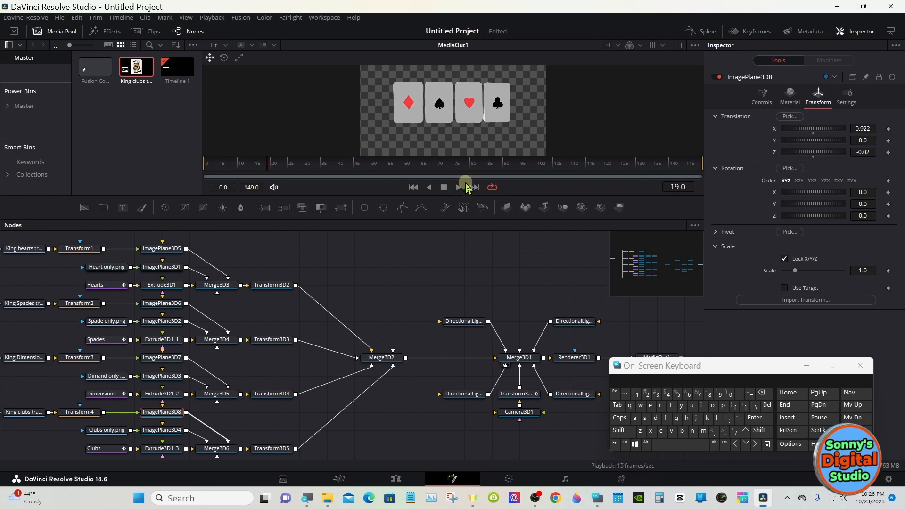
drag(492, 195, 492, 191)
drag(454, 166, 621, 166)
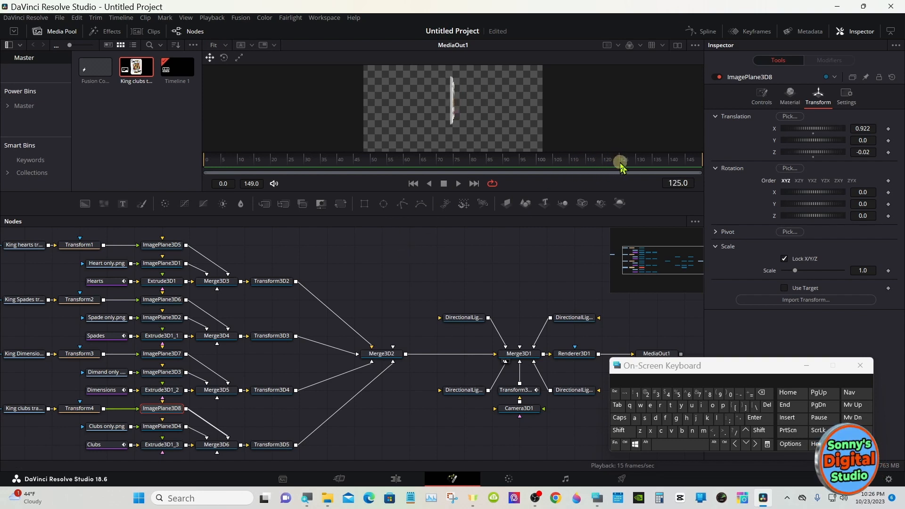
- Try Z translations of 0.05 and -0.09 on Transform3D3, the spades card's transform, and return it to 0.0
click(175, 301)
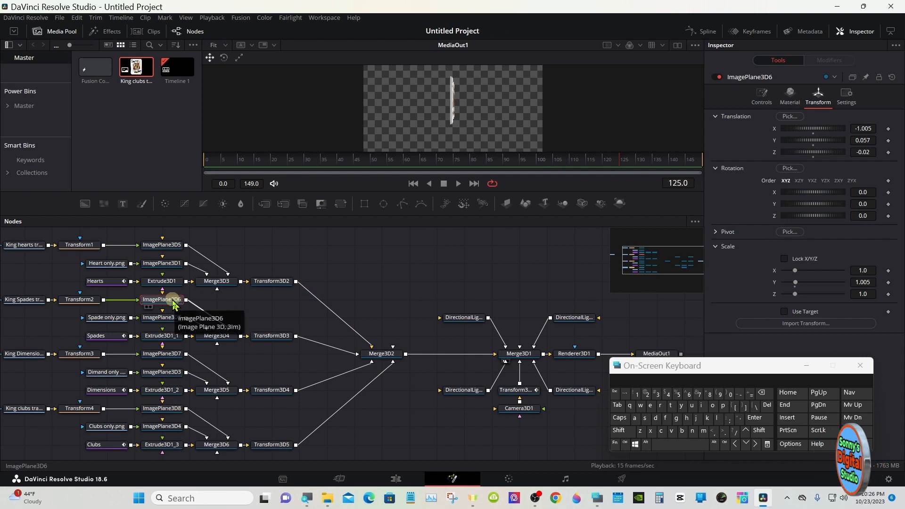
click(281, 337)
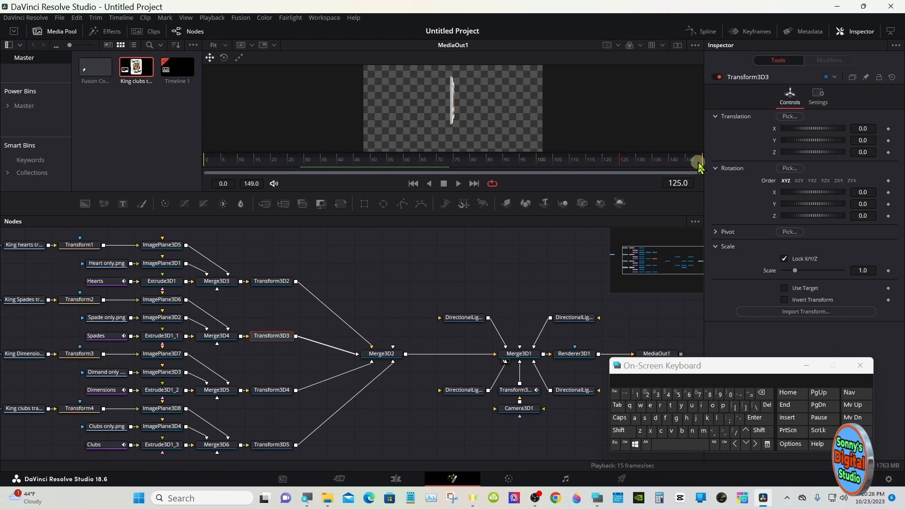
drag(867, 151, 818, 160)
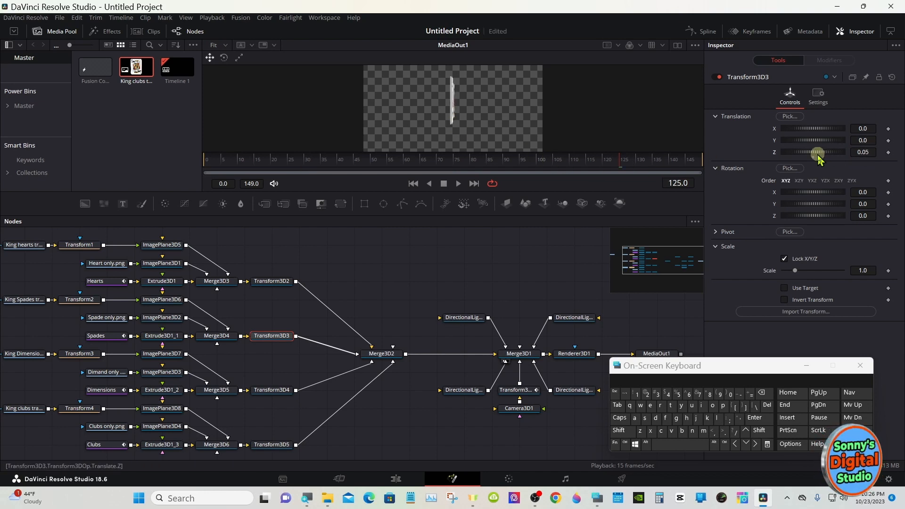
drag(516, 218, 514, 221)
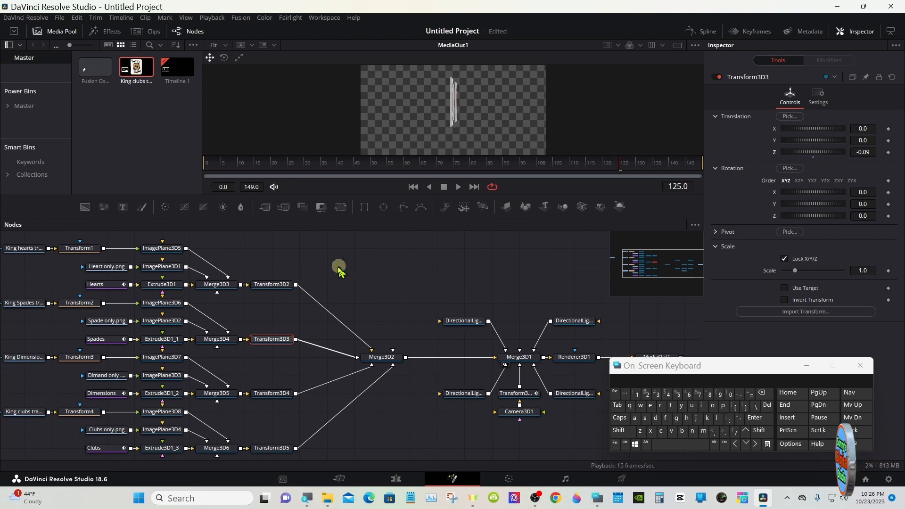
click(597, 161)
click(558, 164)
drag(558, 164, 620, 162)
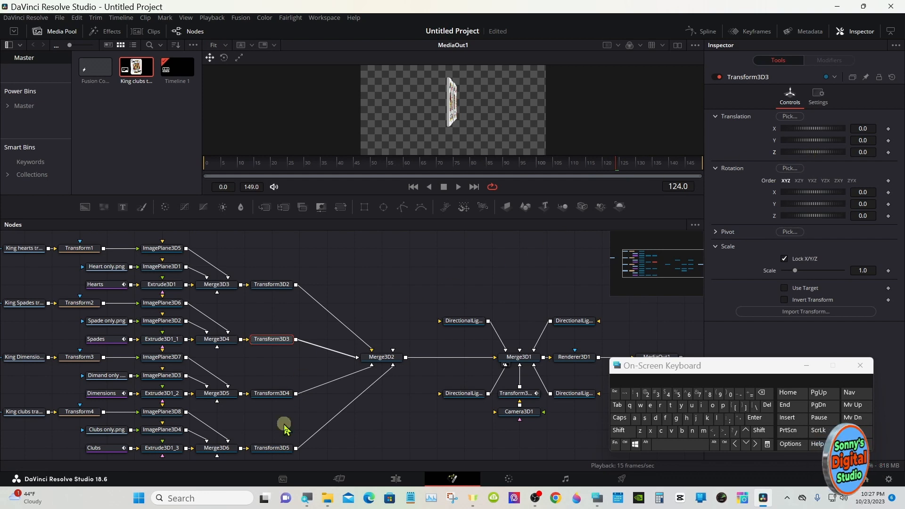
- At frame 125, set the Z translation of Transform3D5, the clubs card's transform, to 0.18
click(273, 448)
scroll(275, 451, down, 1)
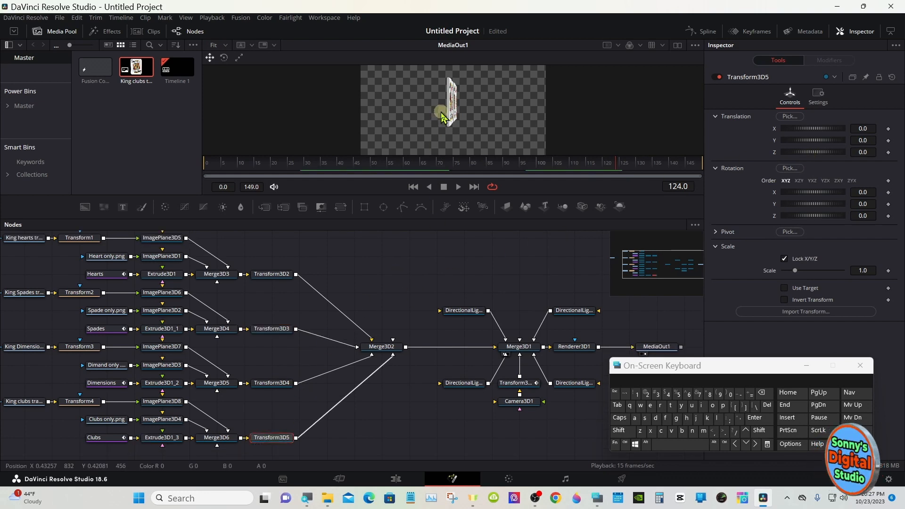
click(613, 164)
drag(616, 168, 622, 166)
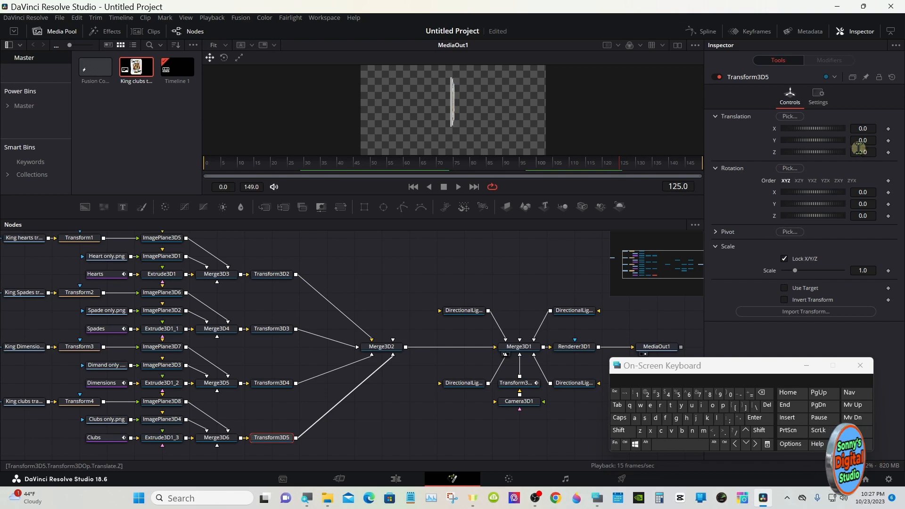
mouse_move(858, 148)
mouse_down()
mouse_move(872, 149)
mouse_move(864, 151)
mouse_up()
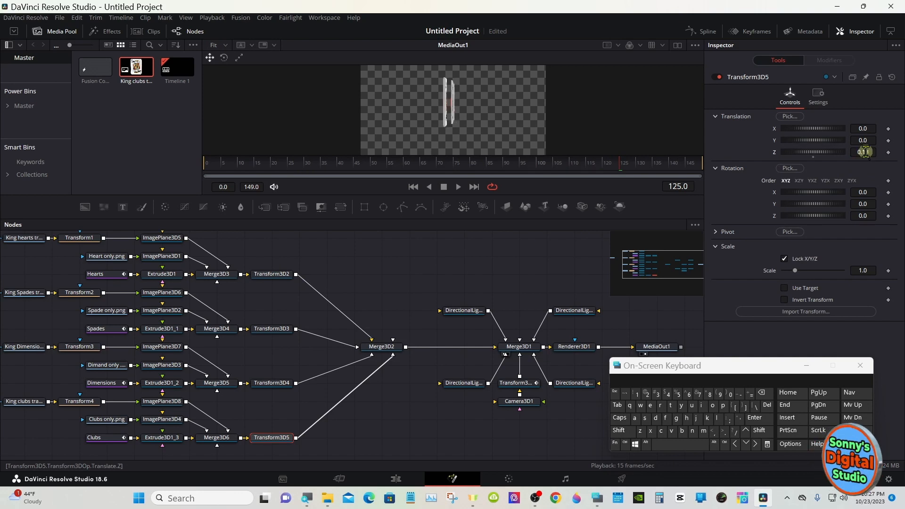
drag(595, 165, 620, 176)
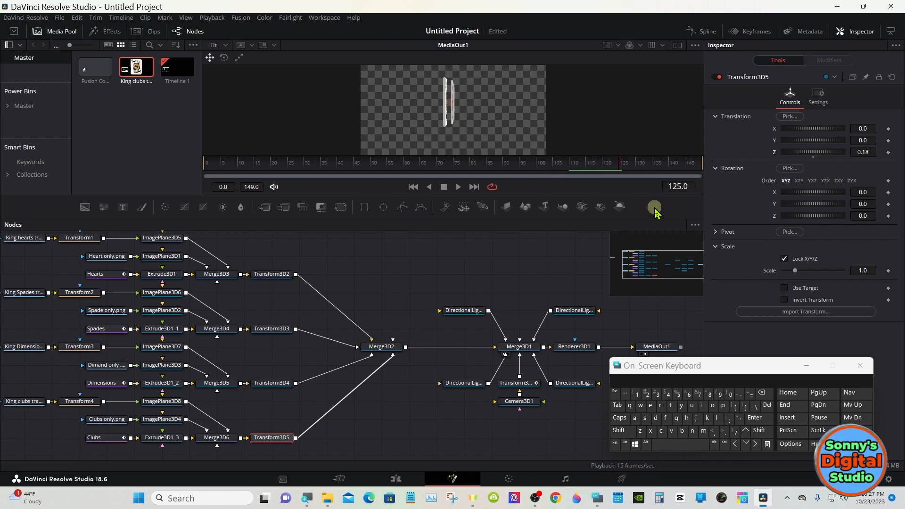
- At frame 126, set the Z translation of Transform3D2, the hearts card's transform, to 0.07
click(756, 444)
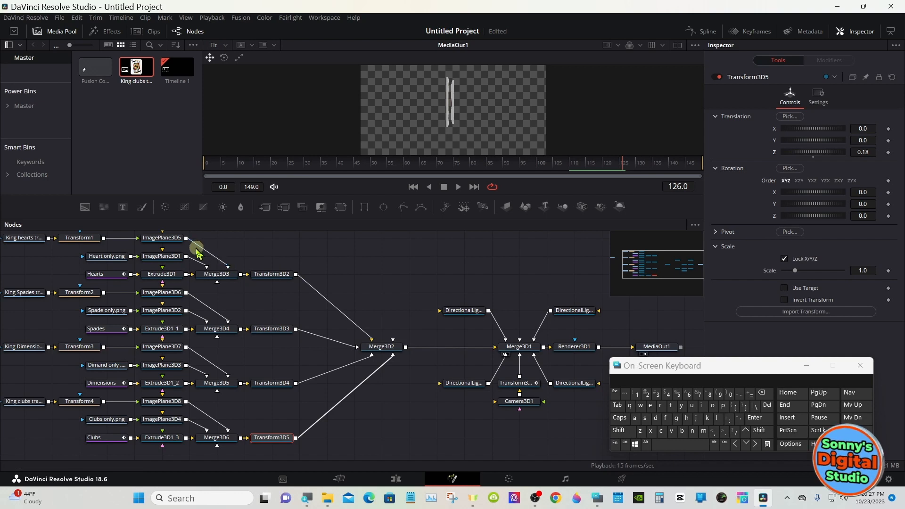
click(166, 237)
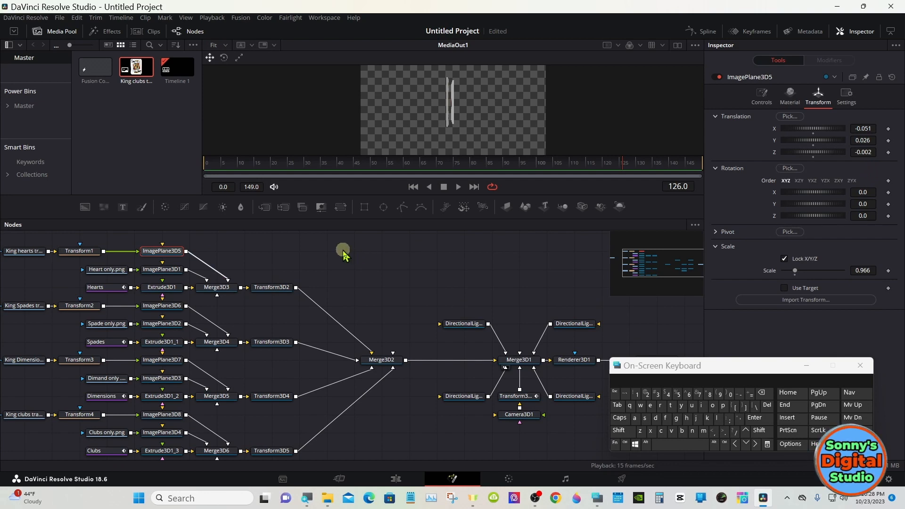
click(282, 287)
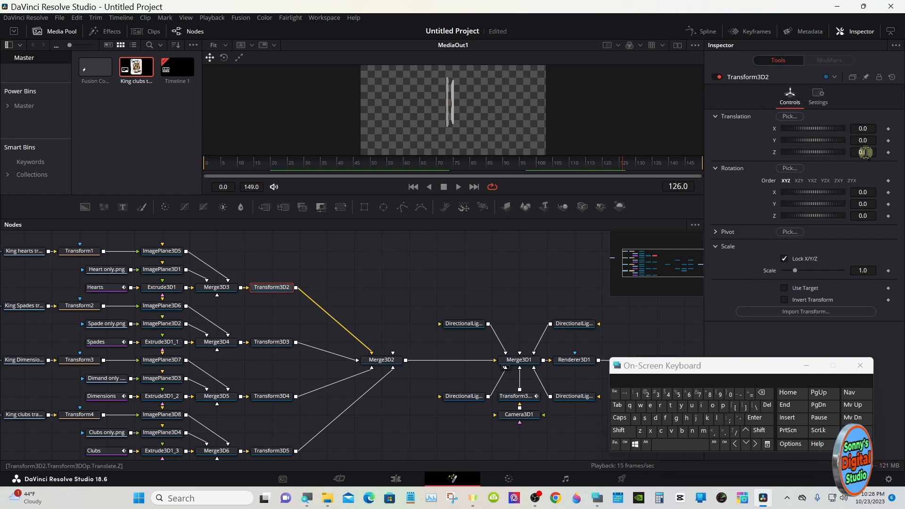
drag(864, 152, 869, 146)
drag(506, 218, 506, 364)
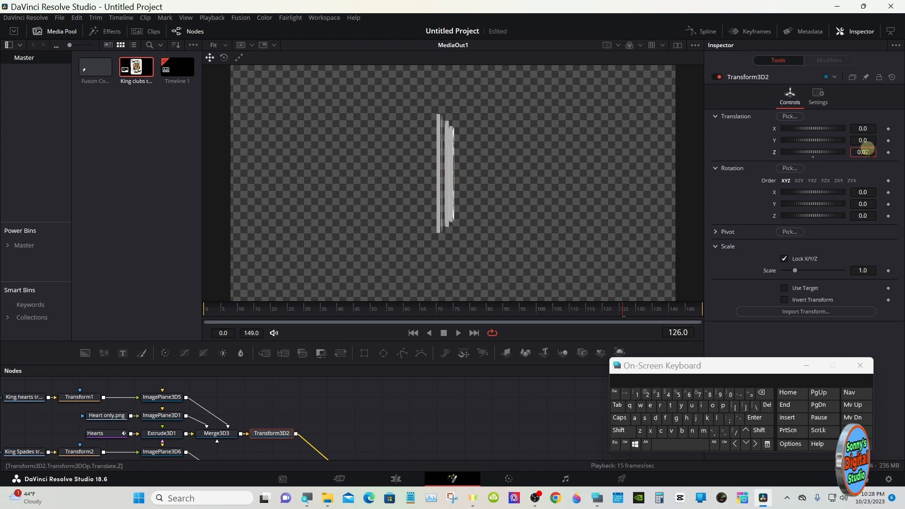
key(BackSpace)
text(9)
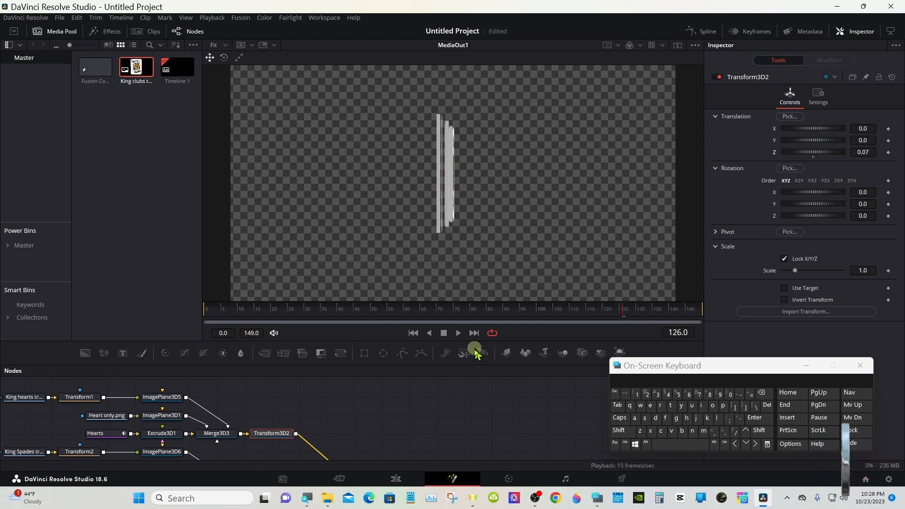
- Set the Z translation of ImagePlane3D8, the clubs king image, to -0.04 while viewing the cards edge-on
drag(462, 364, 418, 188)
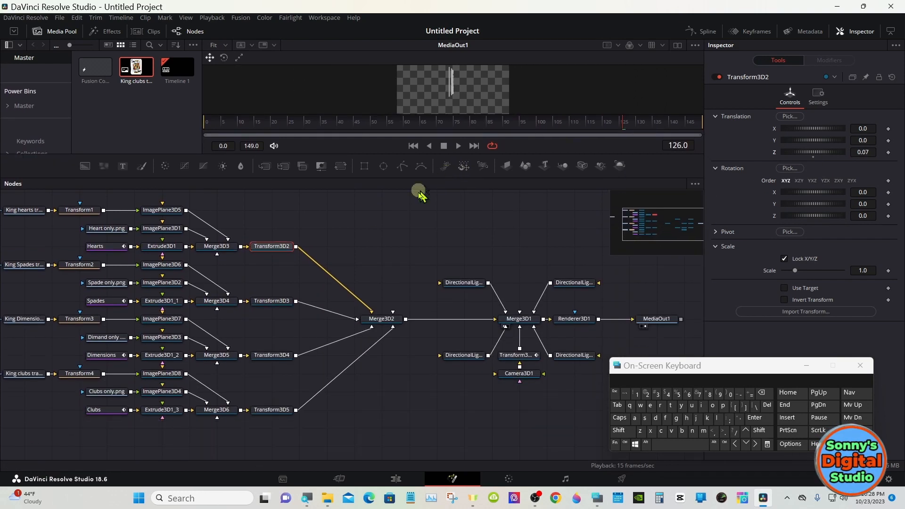
click(165, 373)
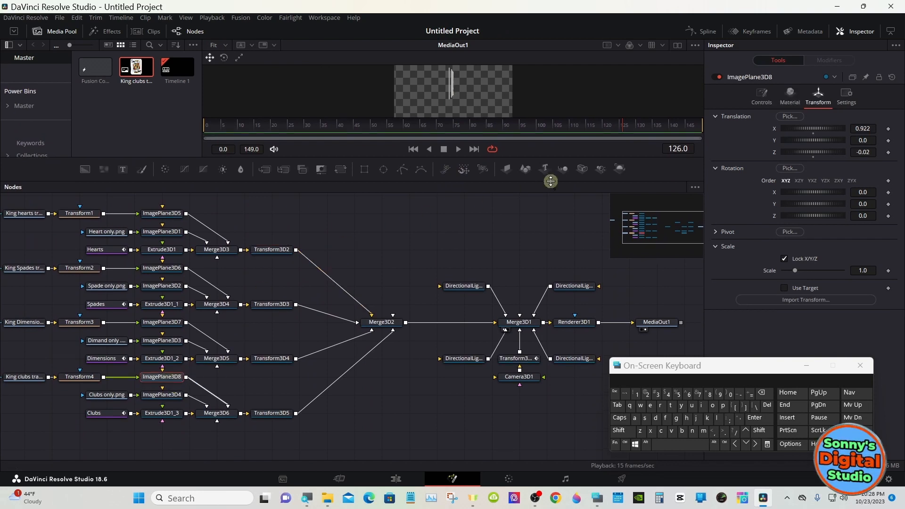
drag(549, 182, 551, 303)
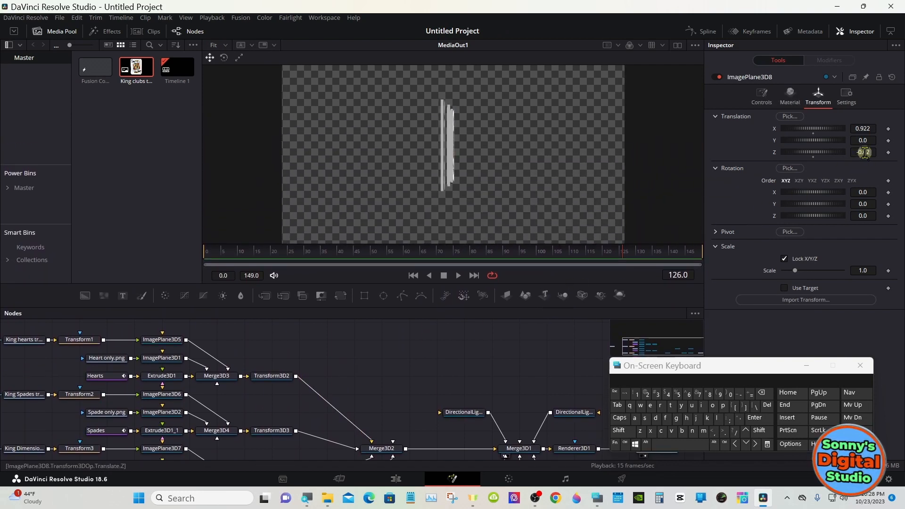
drag(866, 151, 865, 151)
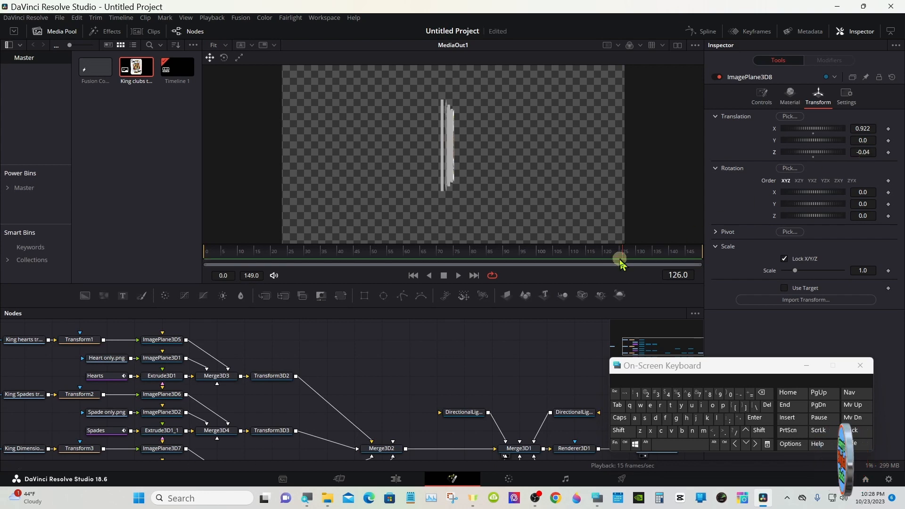
- At frame 51, set the Z translation of Transform3D4, the diamonds card's transform, to -0.05
drag(620, 259, 376, 258)
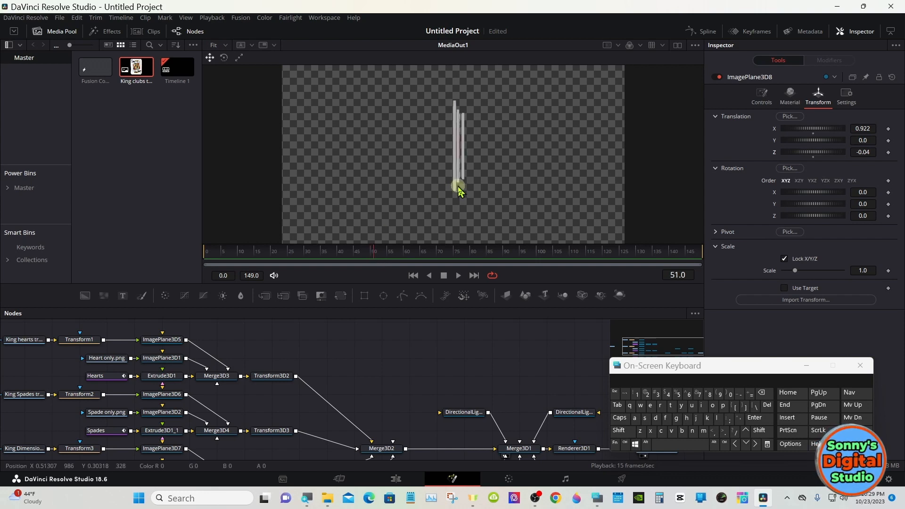
mouse_move(375, 248)
mouse_down()
mouse_move(402, 254)
mouse_move(369, 255)
mouse_up()
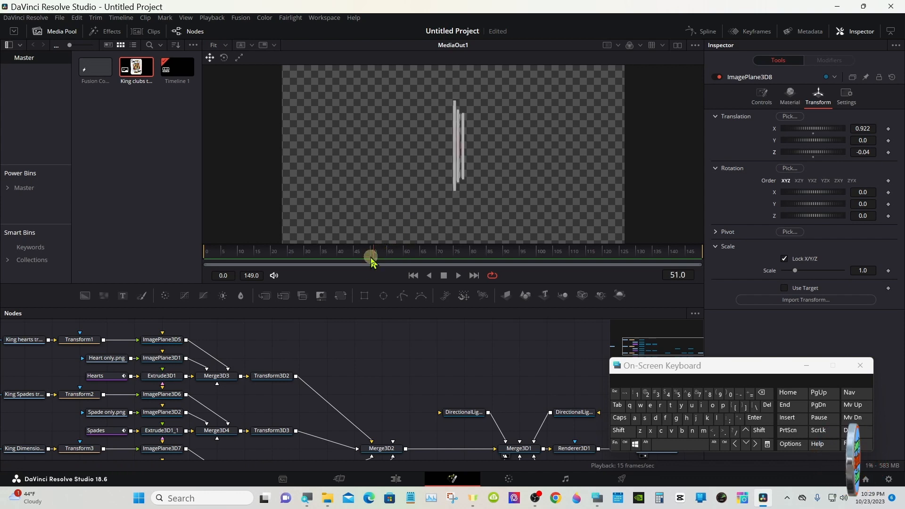
drag(332, 308, 319, 254)
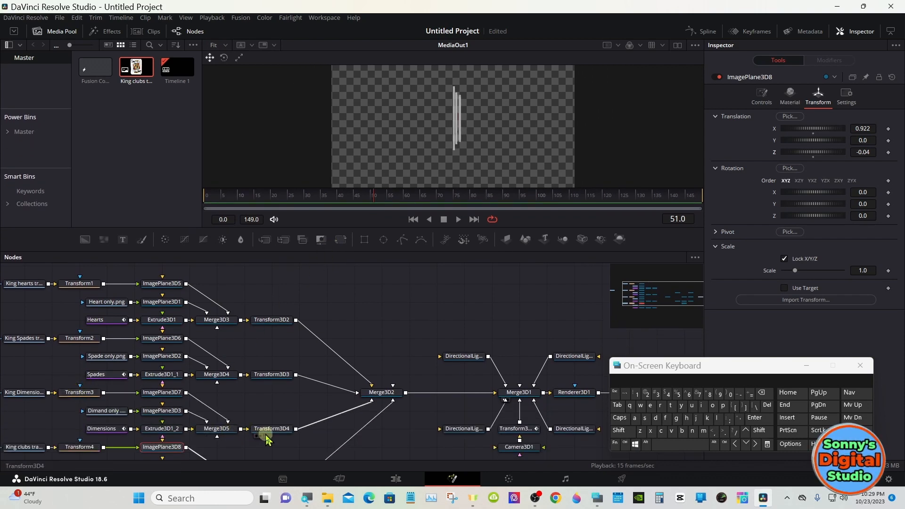
click(264, 429)
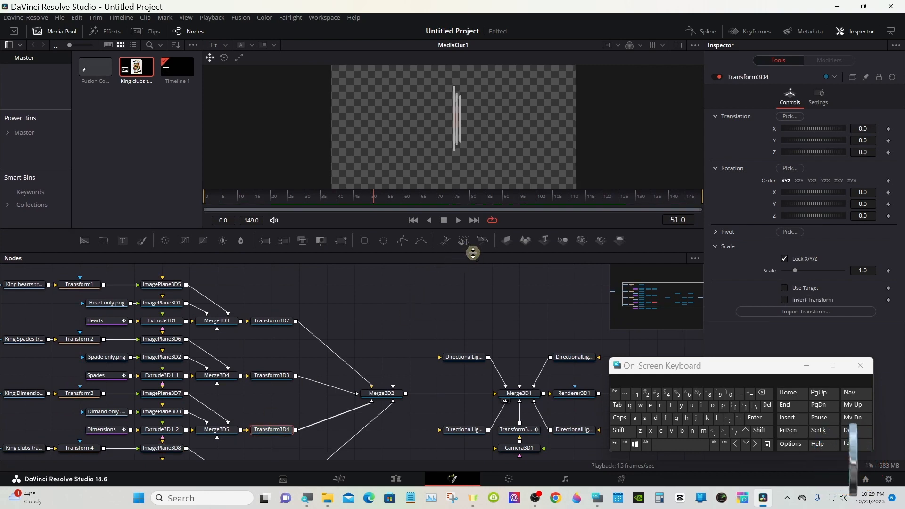
drag(473, 253, 473, 341)
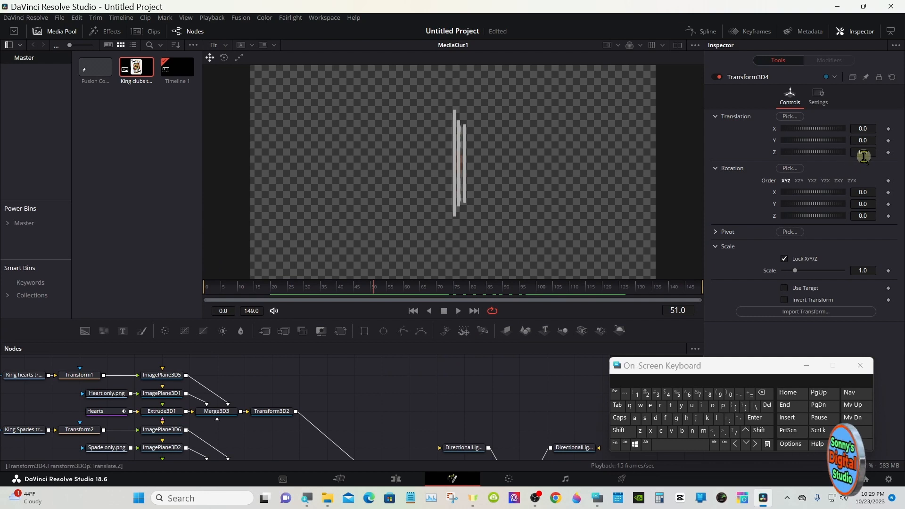
drag(864, 153, 862, 149)
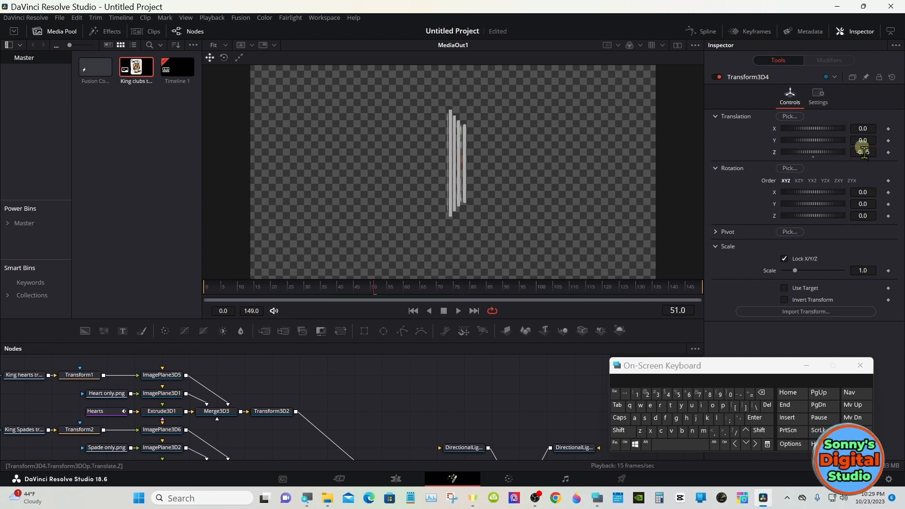
- At frame 14, move the spades card toward the hearts card by setting Transform3D3's X translation to 0.31
click(400, 293)
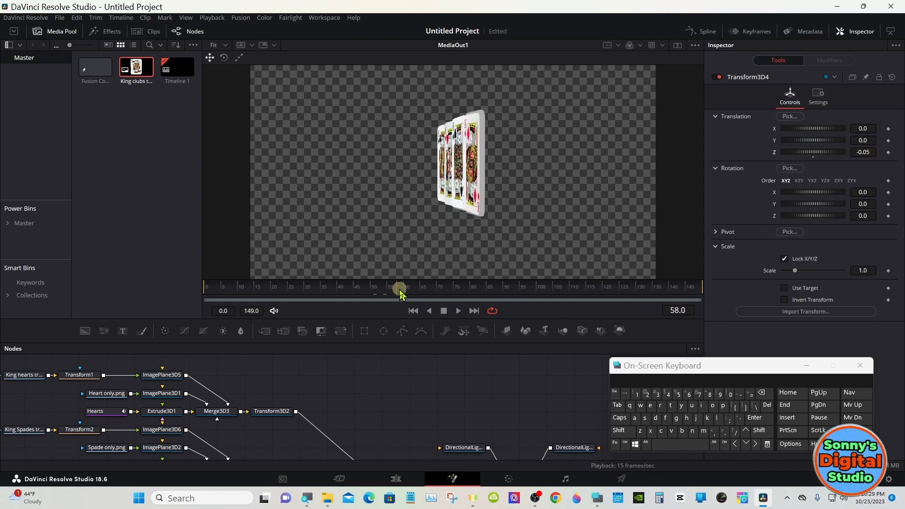
drag(401, 293, 253, 293)
drag(385, 339, 388, 271)
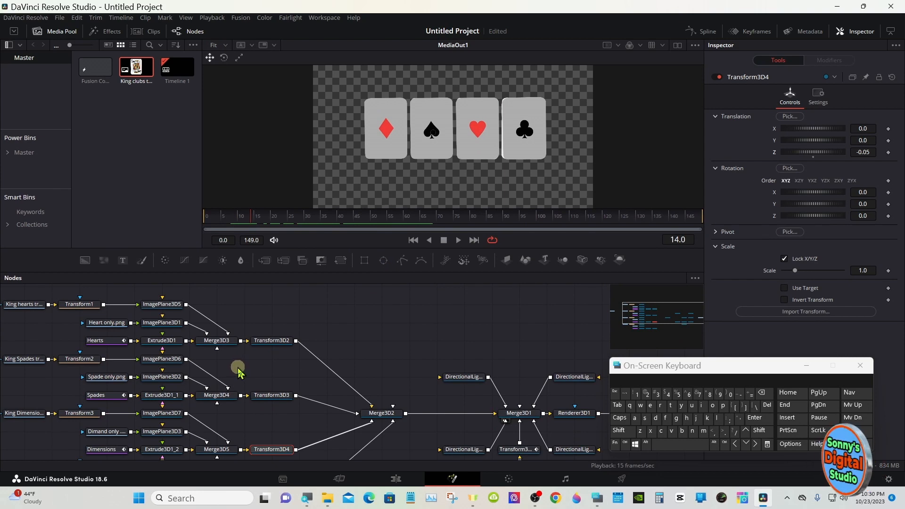
click(272, 395)
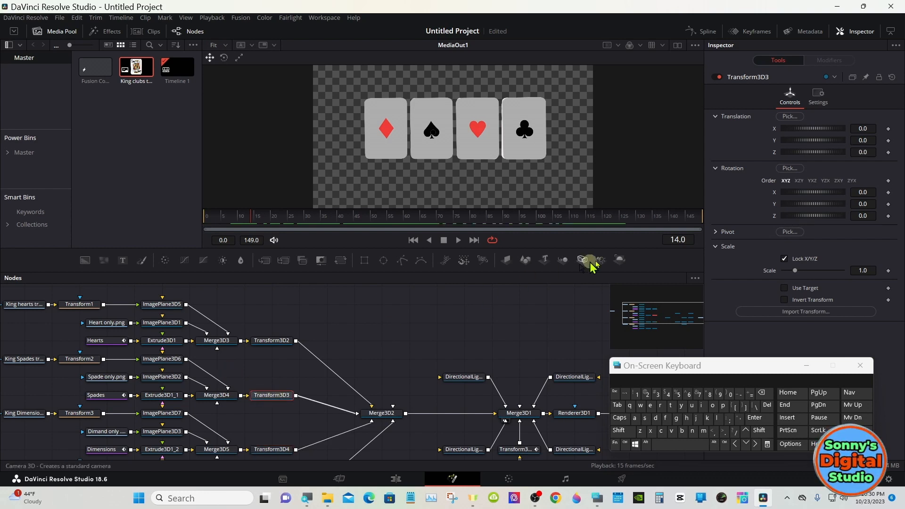
drag(863, 128, 821, 129)
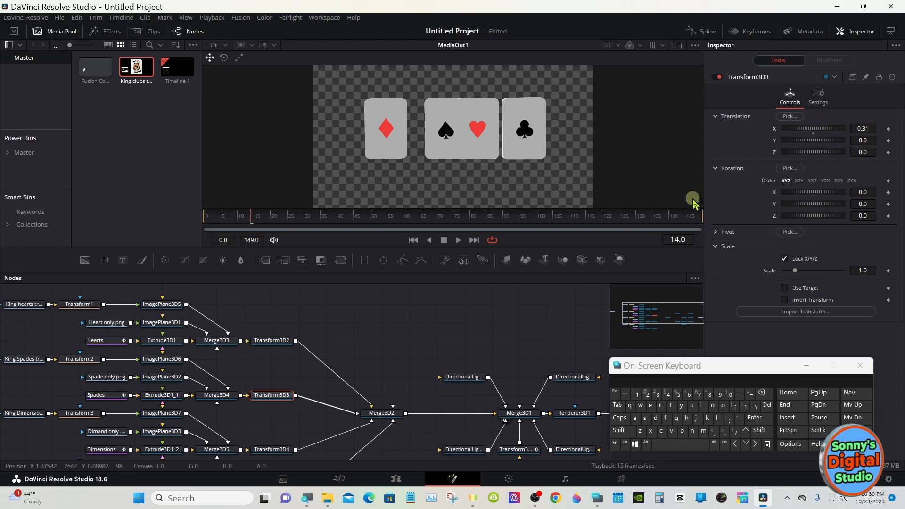
- Set Transform3D2's X translation to -0.174 and tilt the hearts card clockwise with a negative Z rotation
click(283, 340)
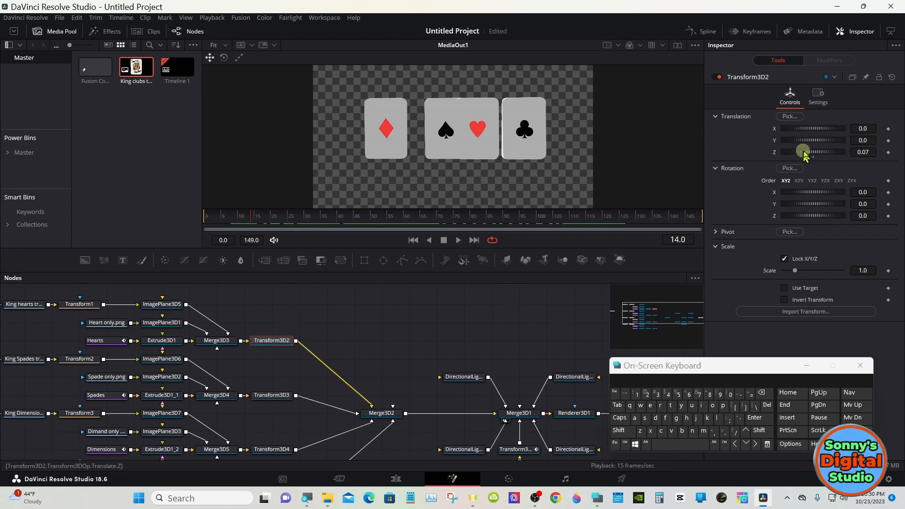
drag(827, 132, 823, 130)
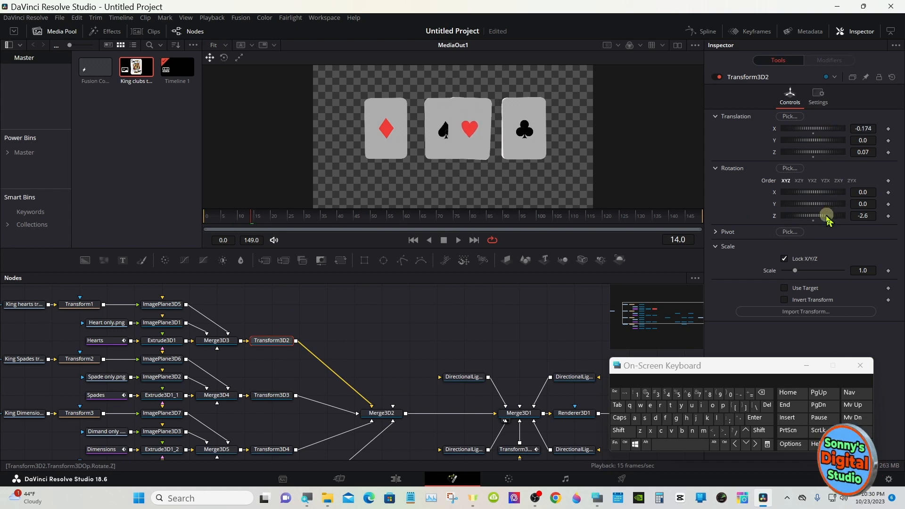
drag(828, 217, 796, 217)
- Tilt the spades card by setting Transform3D3's Z rotation to 5.0, and set its Y translation to 0.091
click(279, 395)
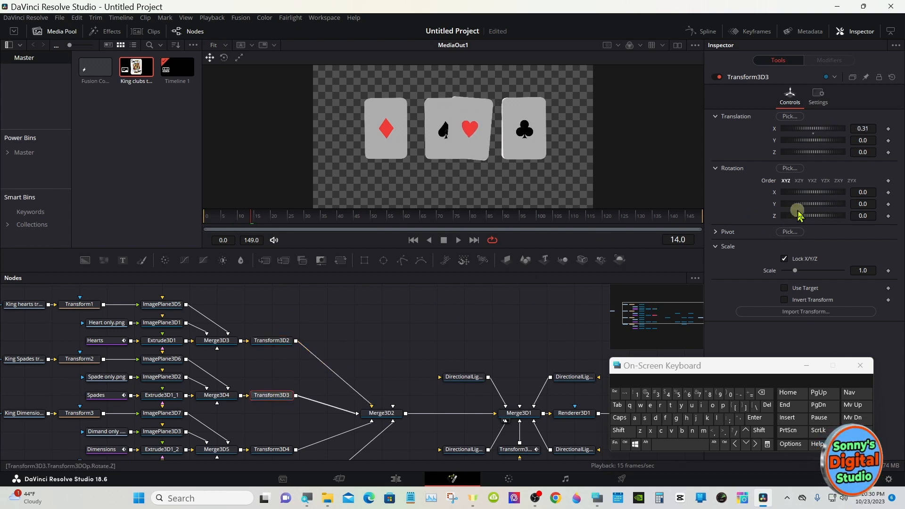
drag(817, 217, 815, 216)
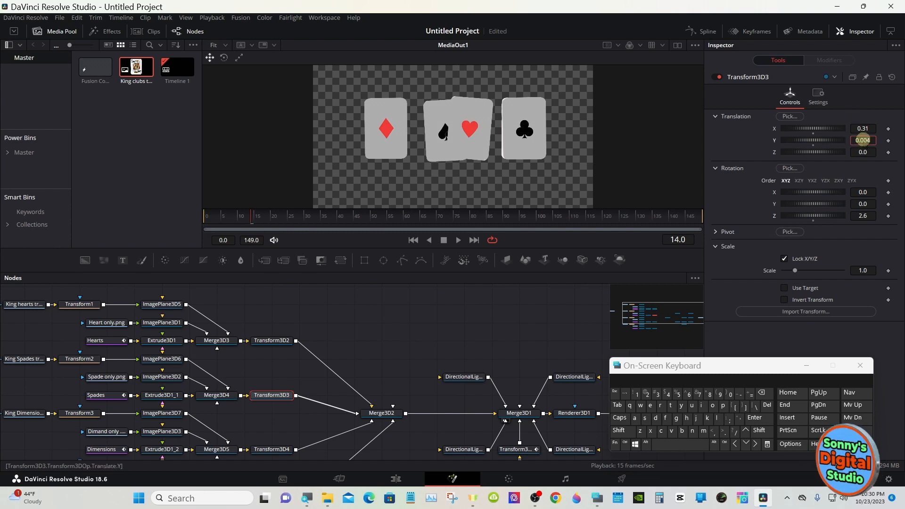
drag(866, 137, 875, 134)
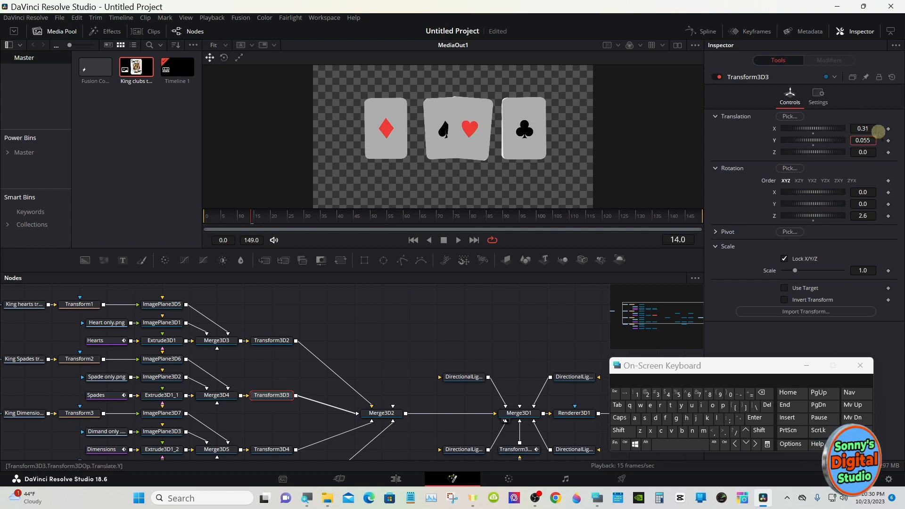
drag(861, 215, 858, 215)
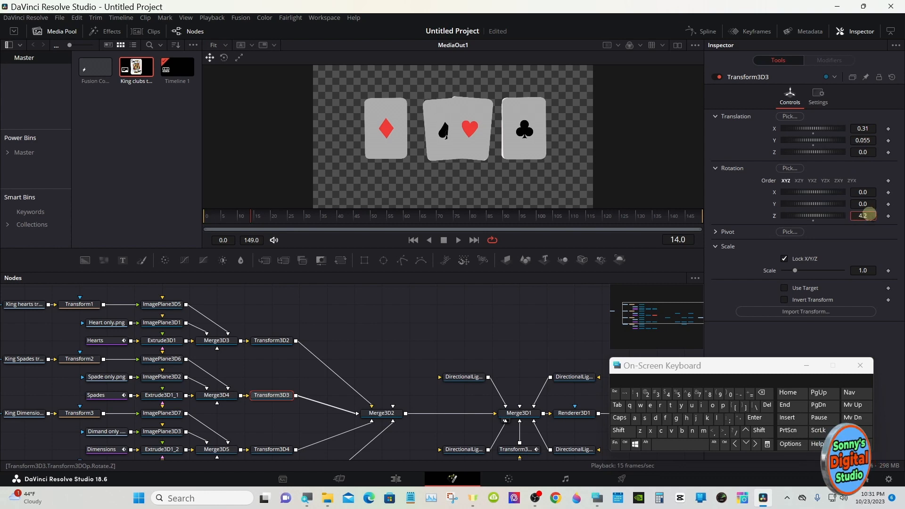
mouse_move(864, 140)
mouse_down()
mouse_move(876, 130)
mouse_move(861, 140)
mouse_up()
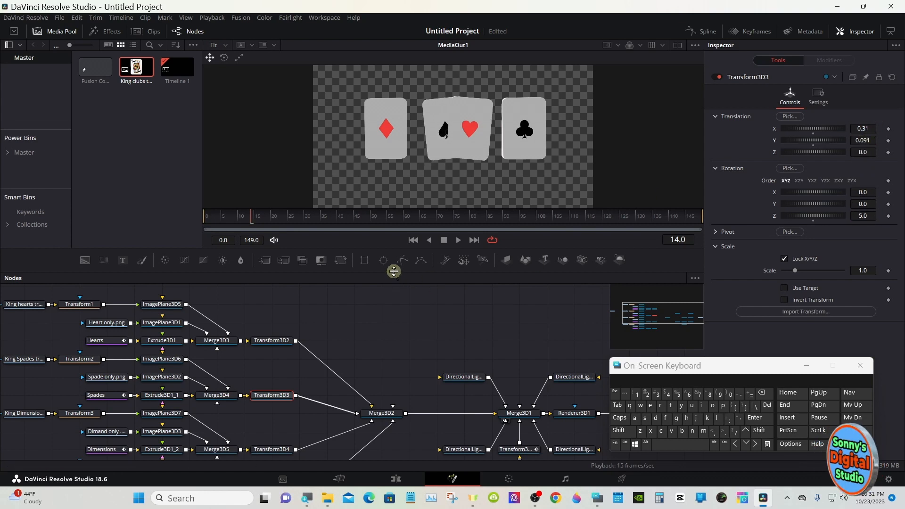
- Set Transform3D4's X translation to 0.763 to overlap the diamonds card with the spades card, and try a Z rotation of 2.6 before resetting it
drag(393, 271, 394, 254)
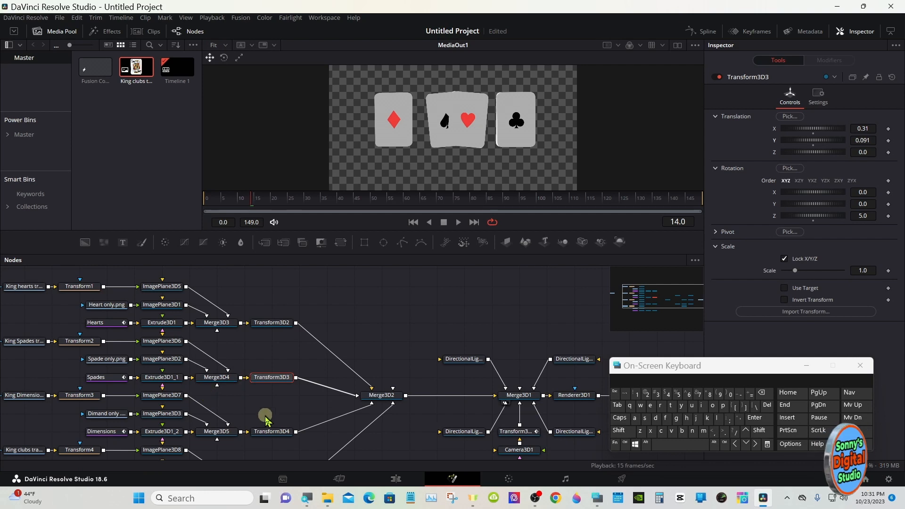
click(269, 432)
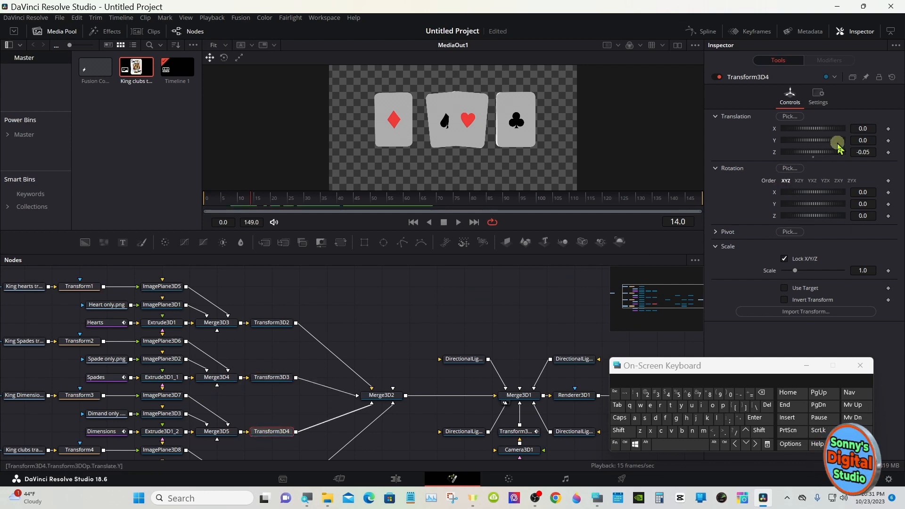
drag(856, 129, 889, 128)
drag(811, 129, 817, 124)
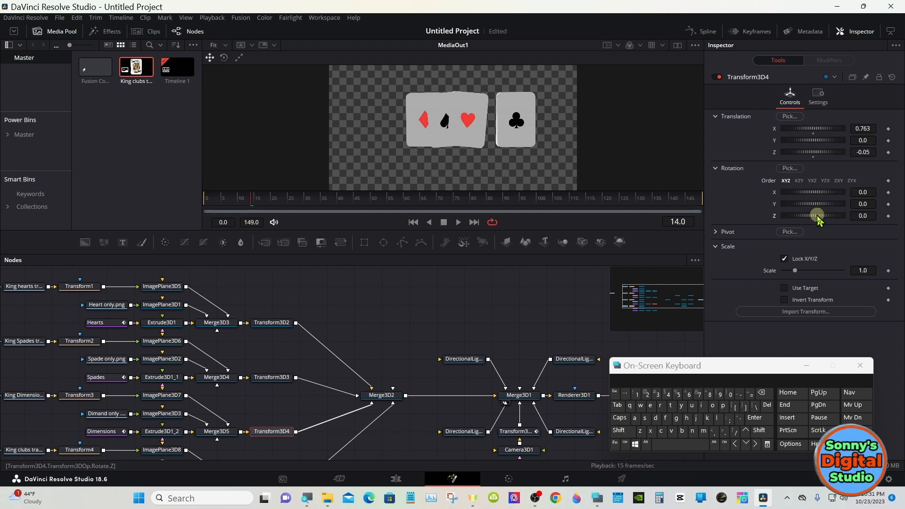
drag(818, 218, 813, 223)
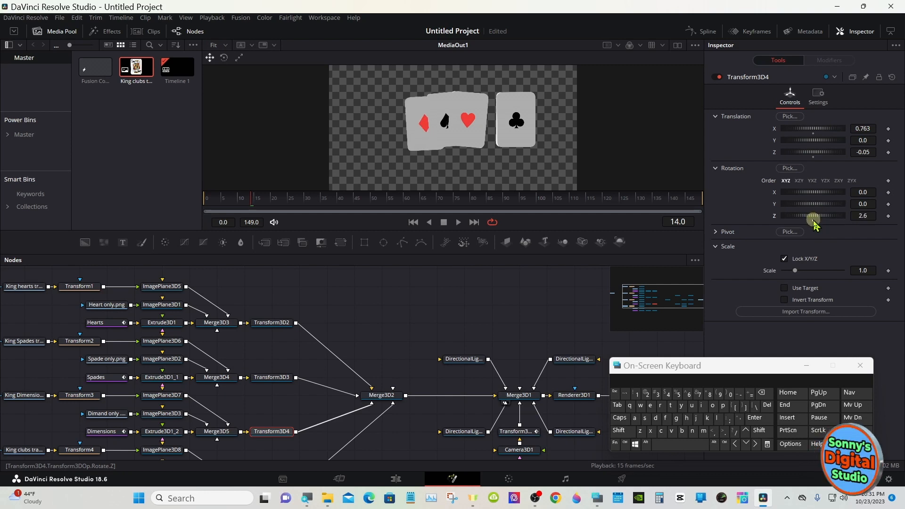
double_click(814, 222)
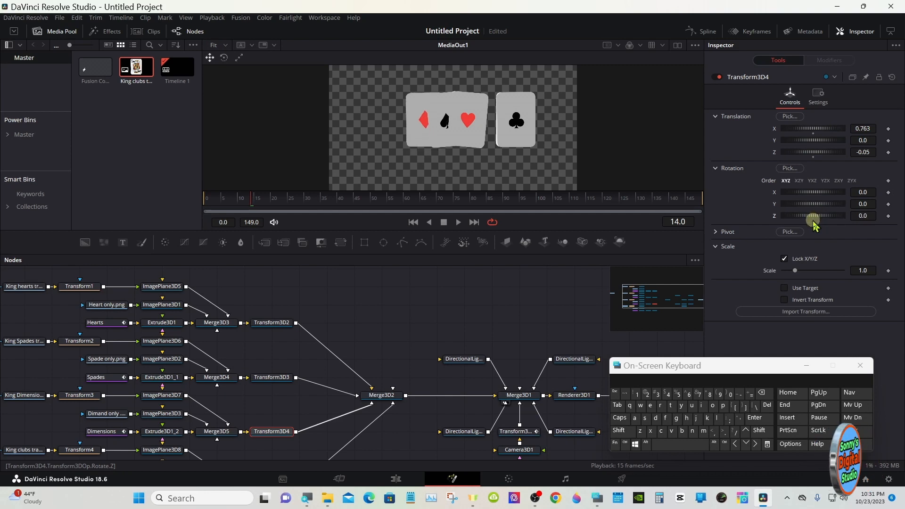
- Expand Transform3D4's pivot settings, and show the Merge3D1 perspective view beside the MediaOut1 view, enlarged to 116%
click(721, 232)
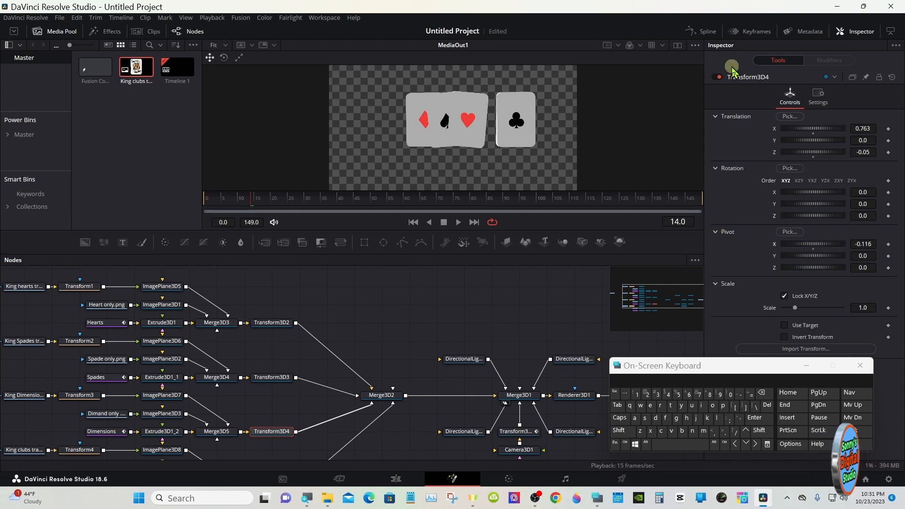
click(677, 45)
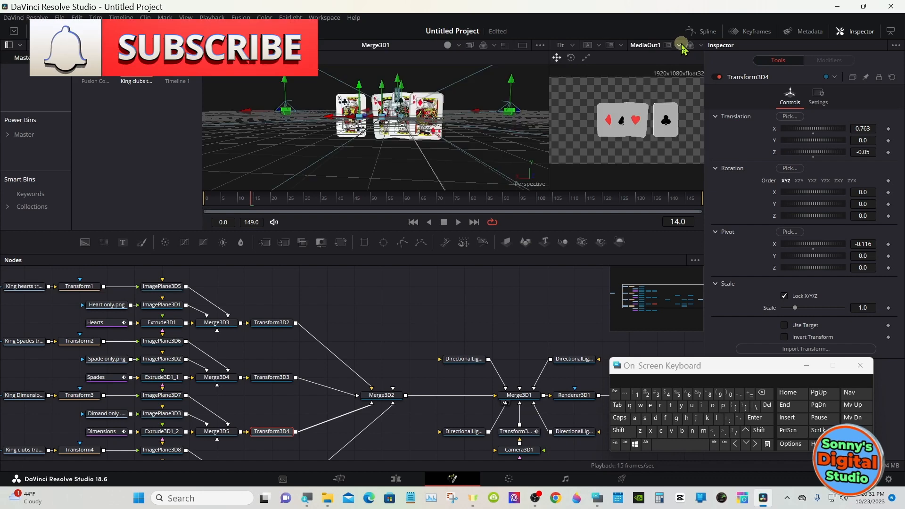
right_click(460, 154)
mouse_move(527, 158)
click(559, 255)
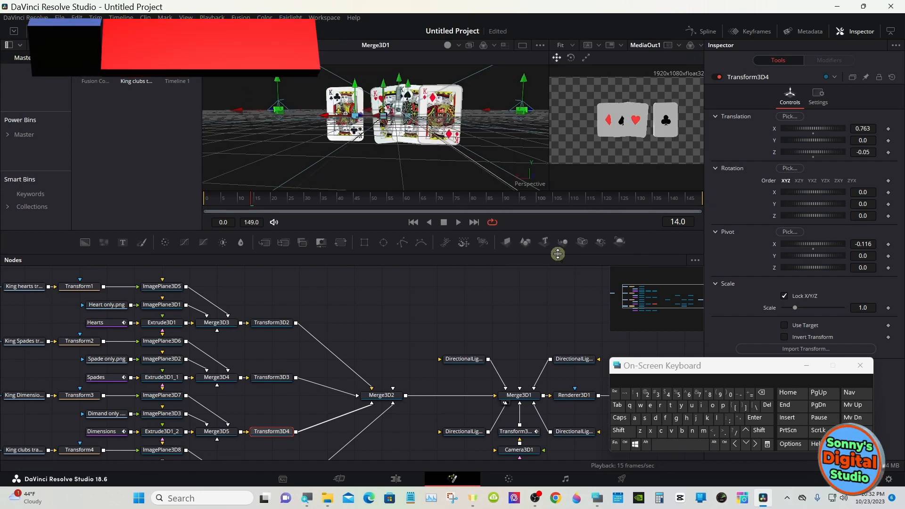
right_click(472, 145)
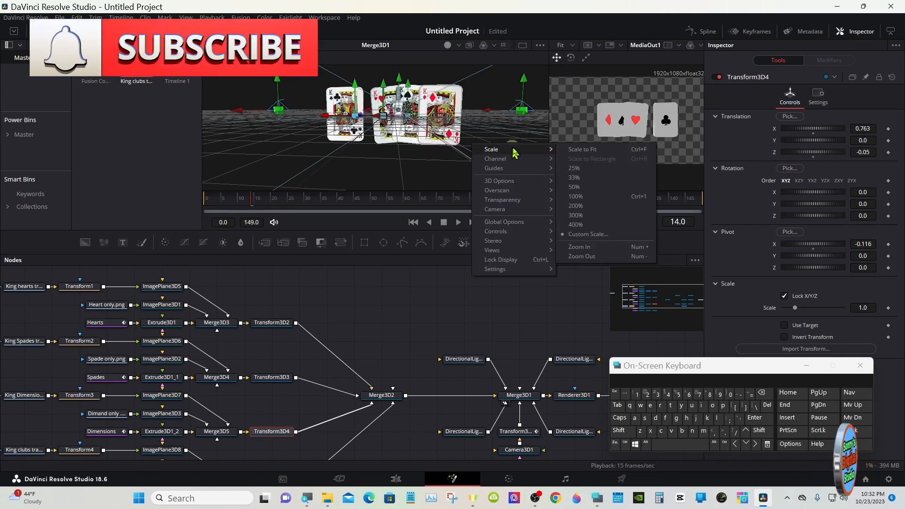
click(575, 247)
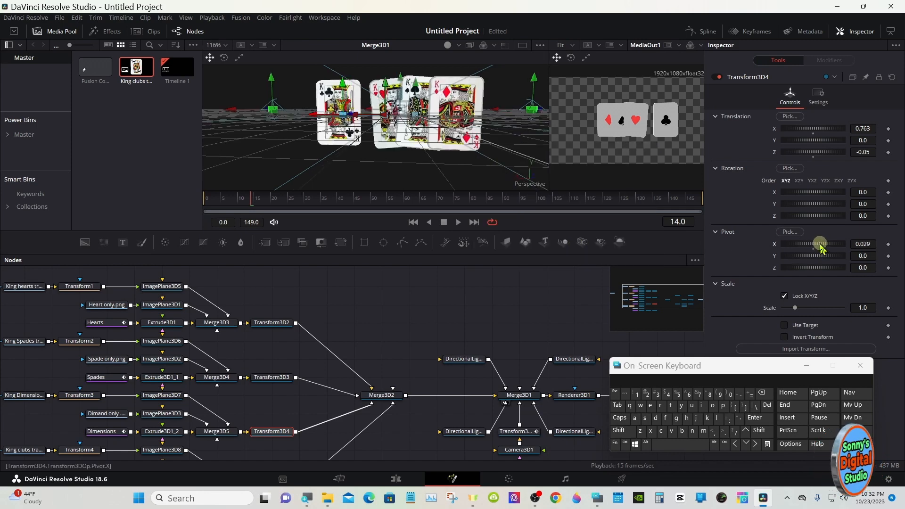
- Set Transform3D4's X pivot to -1.971 and tilt the diamonds card with a Z rotation of 5.2
drag(818, 242, 788, 208)
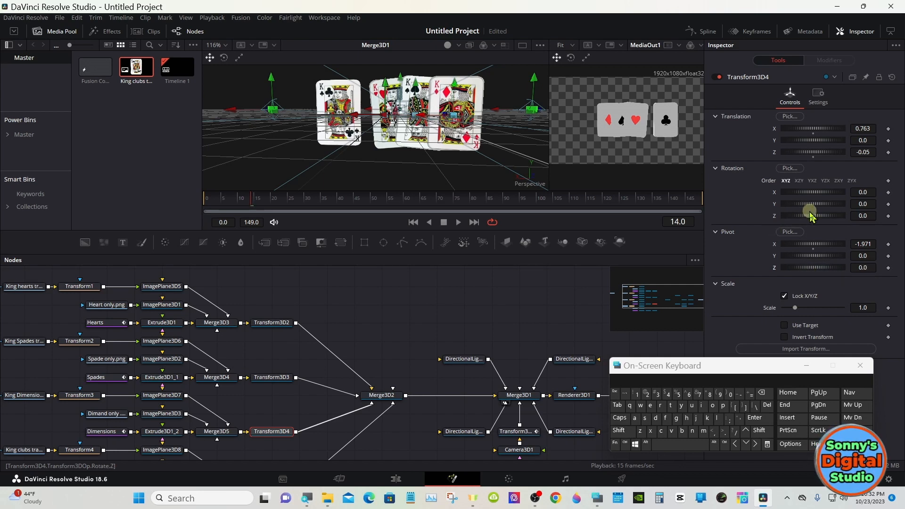
drag(810, 214, 813, 215)
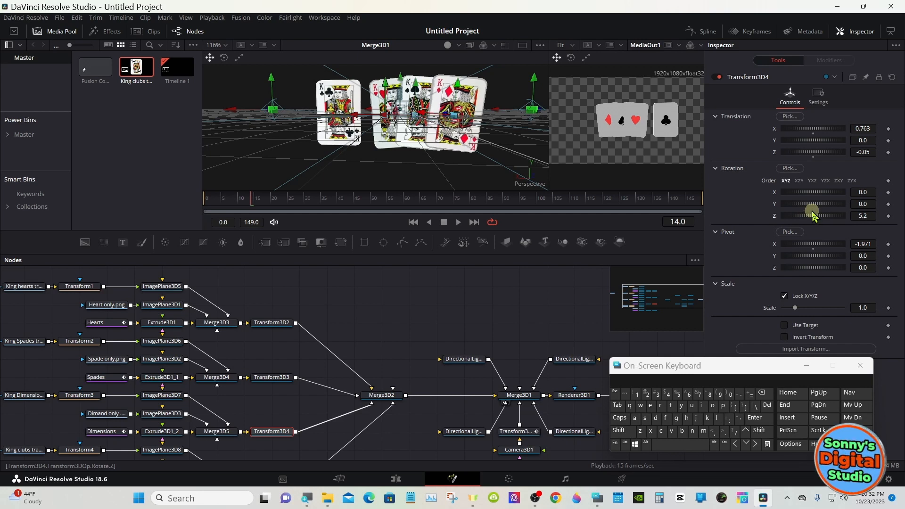
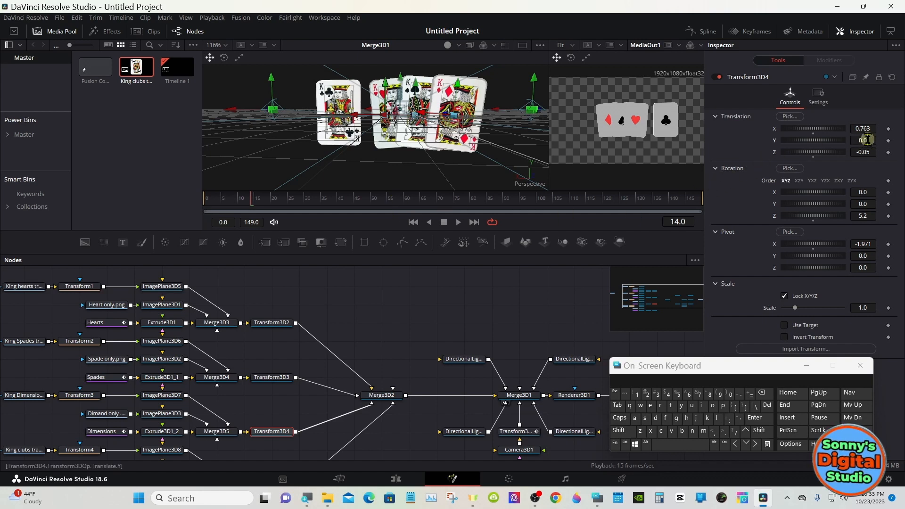
- Lower the diamonds card by setting Transform3D4's Y translation to -0.042, and set Transform3D5's X translation to -0.638 to overlap the clubs card
drag(869, 139, 851, 138)
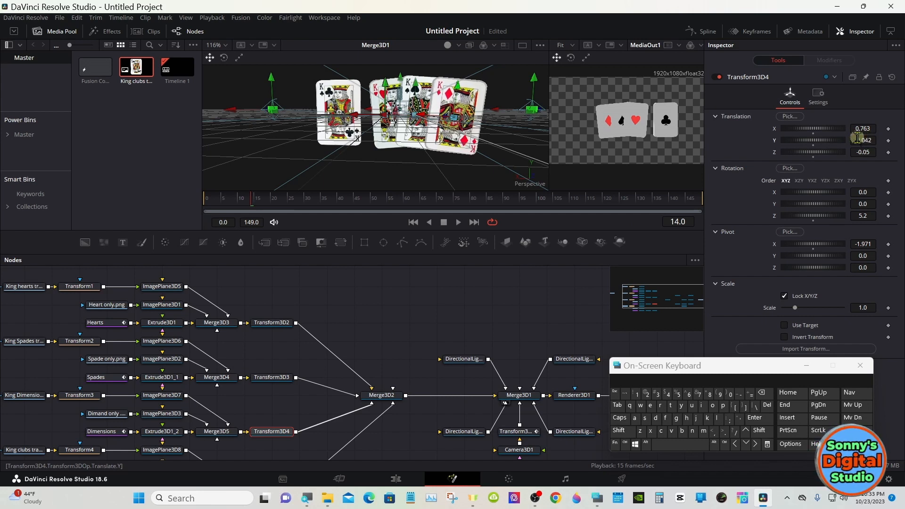
drag(353, 261, 353, 208)
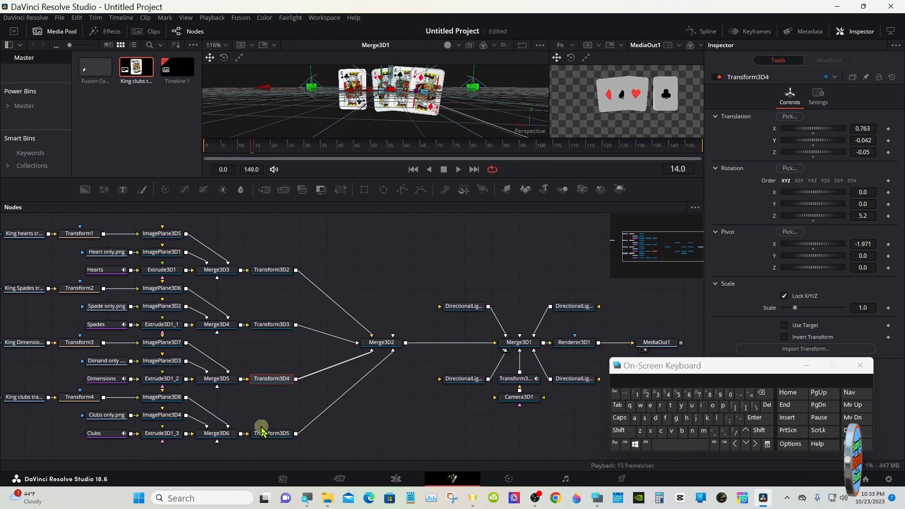
click(278, 432)
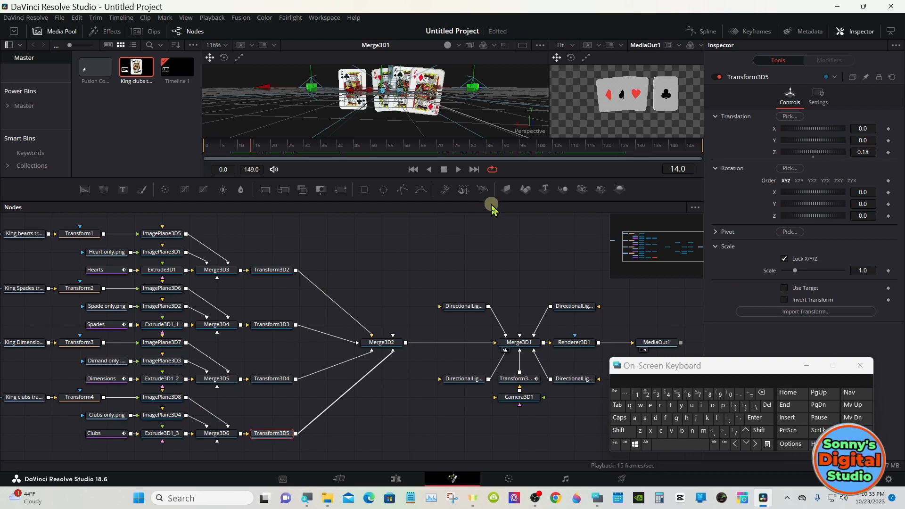
drag(495, 203, 495, 265)
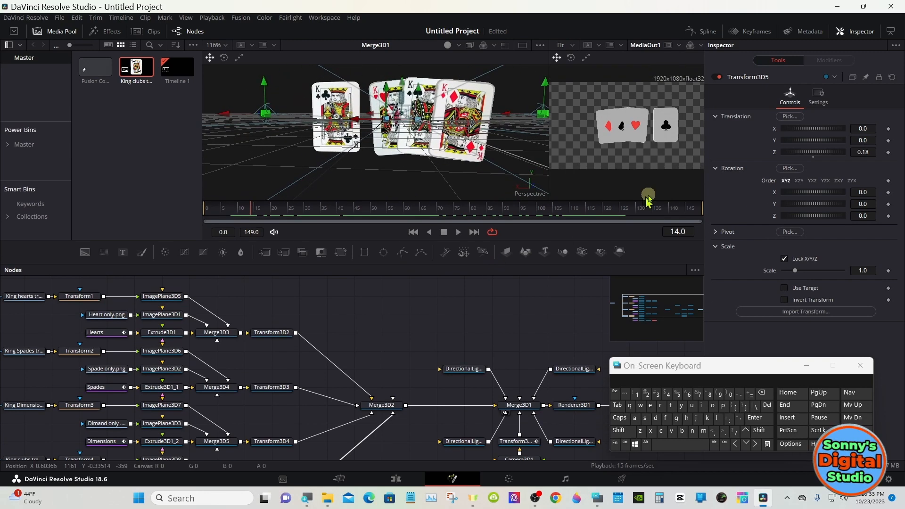
drag(818, 130, 806, 124)
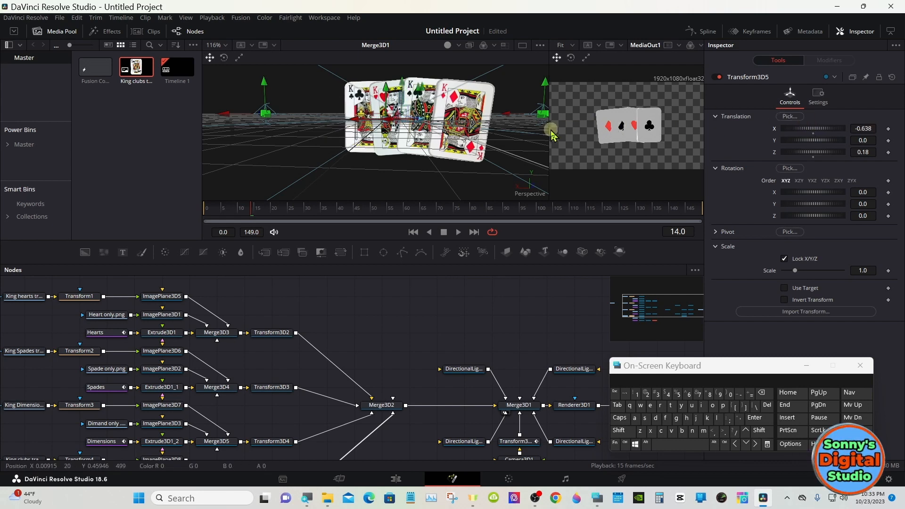
- Widen the MediaOut1 view and try tilting the clubs card with a Z rotation of -5.2 on Transform3D5 before resetting it
drag(548, 131, 389, 131)
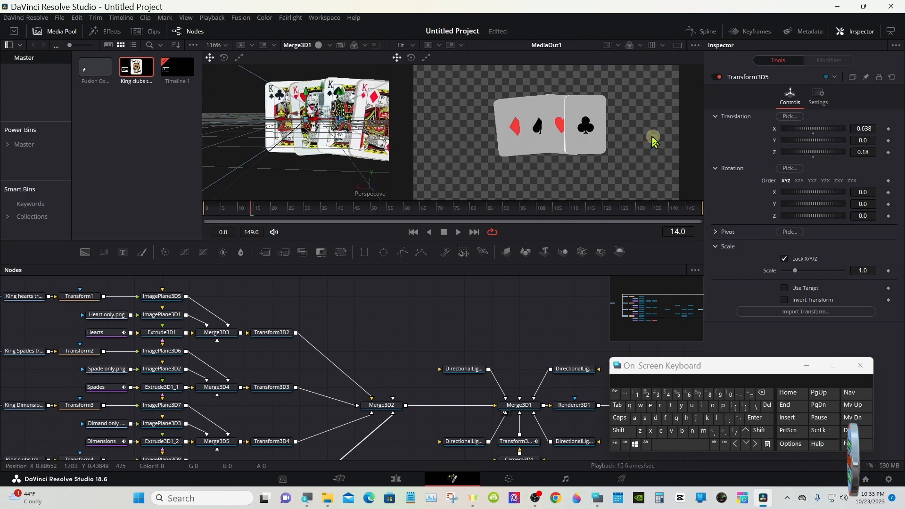
drag(819, 217, 819, 218)
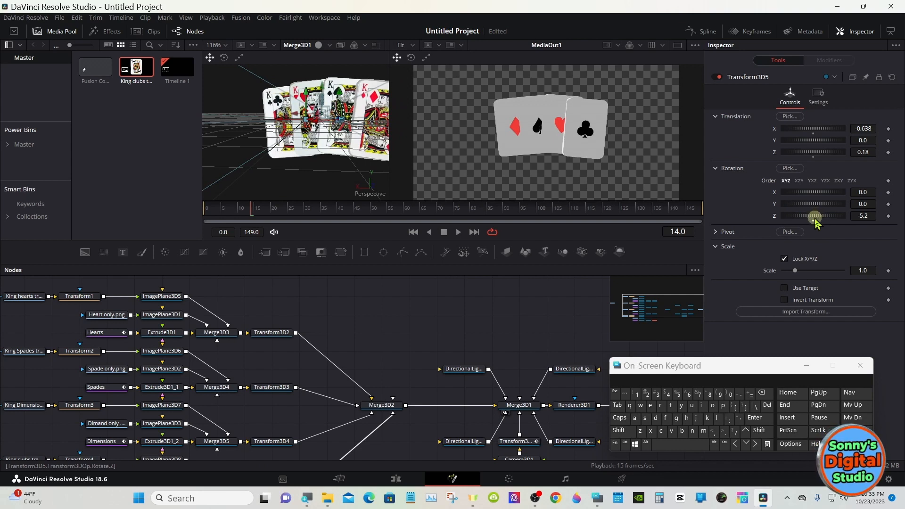
click(812, 220)
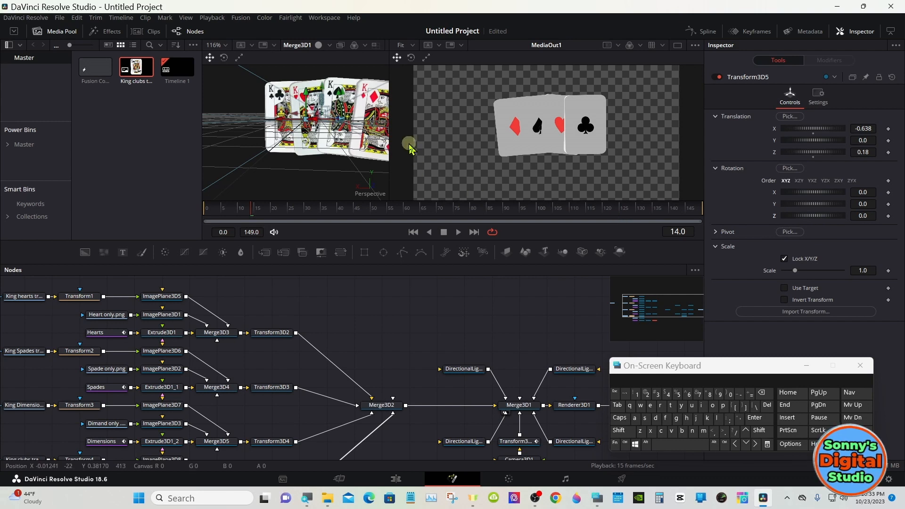
- Set Transform3D5's X pivot to 0.986 and tilt the clubs card with a Z rotation of -7.8, keeping its X rotation at 0.0
drag(391, 143, 515, 144)
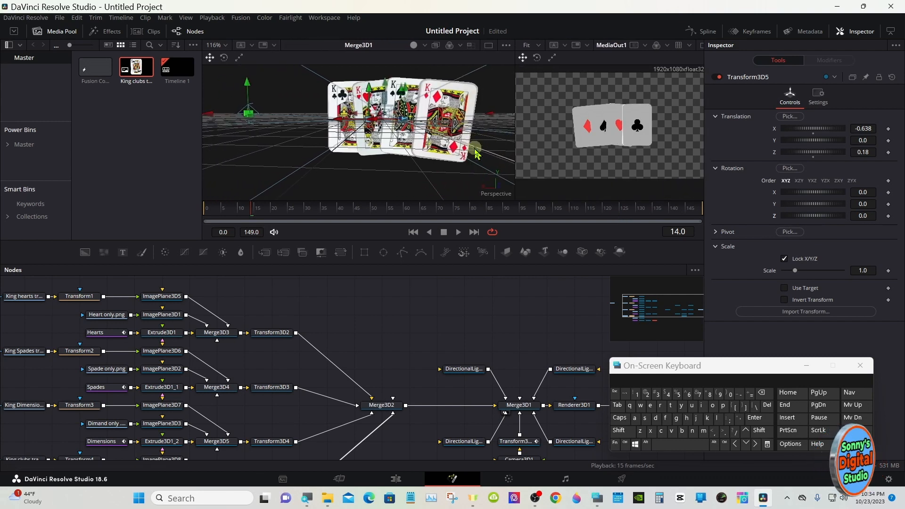
click(715, 231)
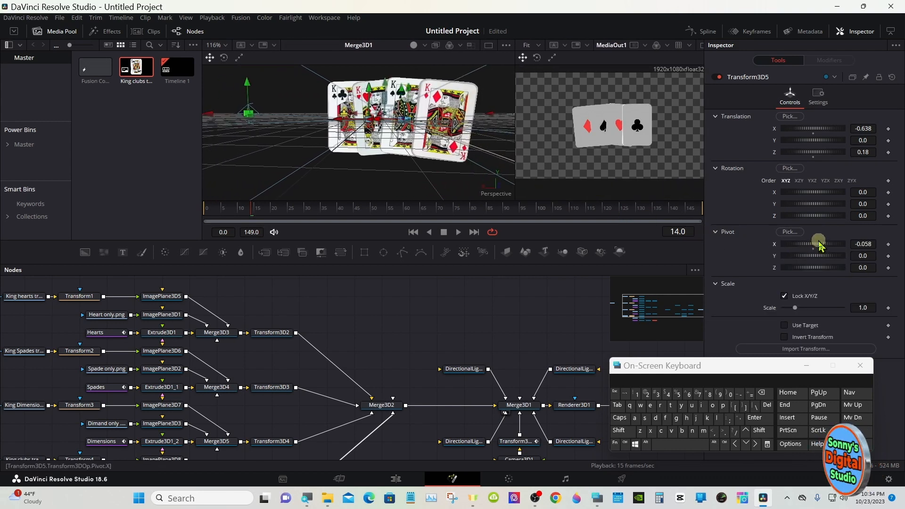
drag(820, 245, 837, 216)
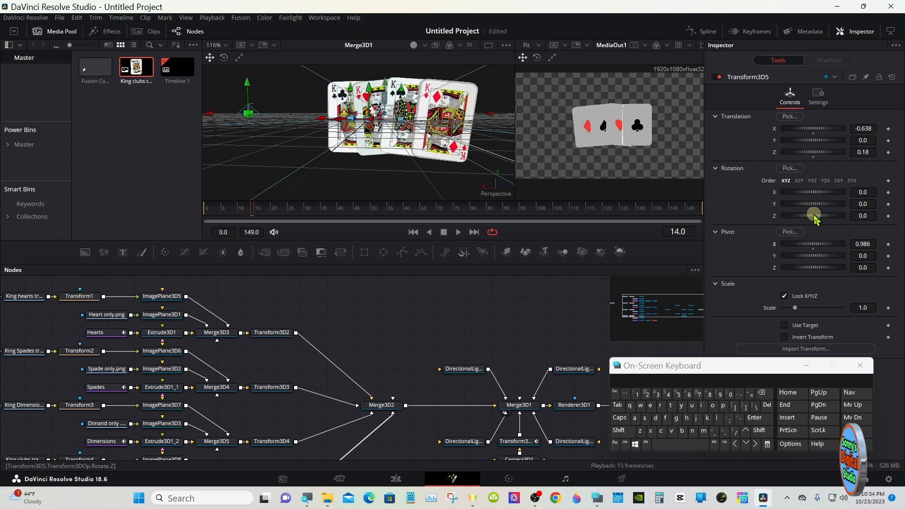
drag(820, 215, 816, 217)
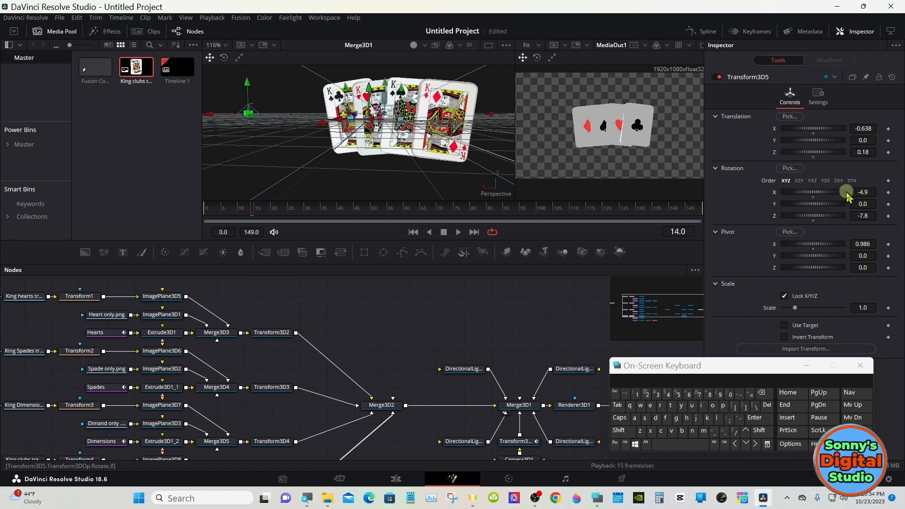
double_click(814, 194)
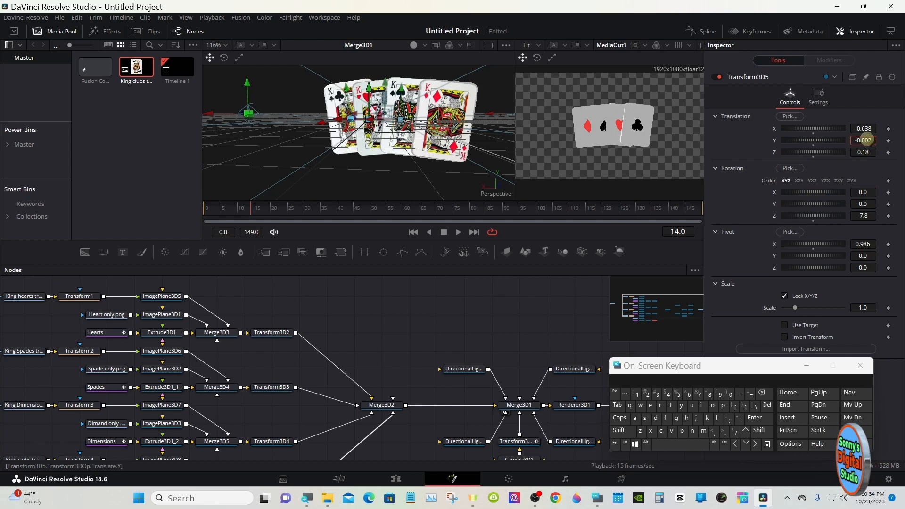
- Lower the clubs card by setting Transform3D5's Y translation to -0.025, and check the fanned cards over the clip's opening frames on the Edit page
drag(867, 139, 862, 137)
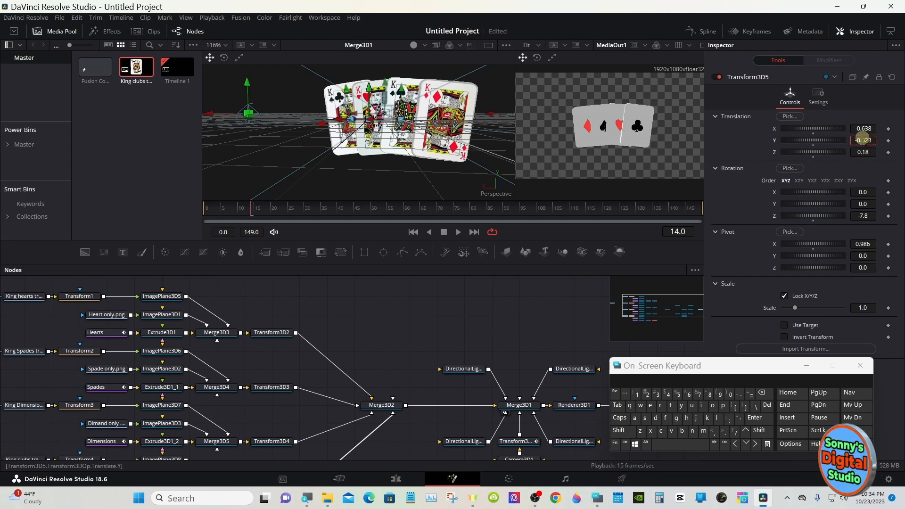
click(806, 365)
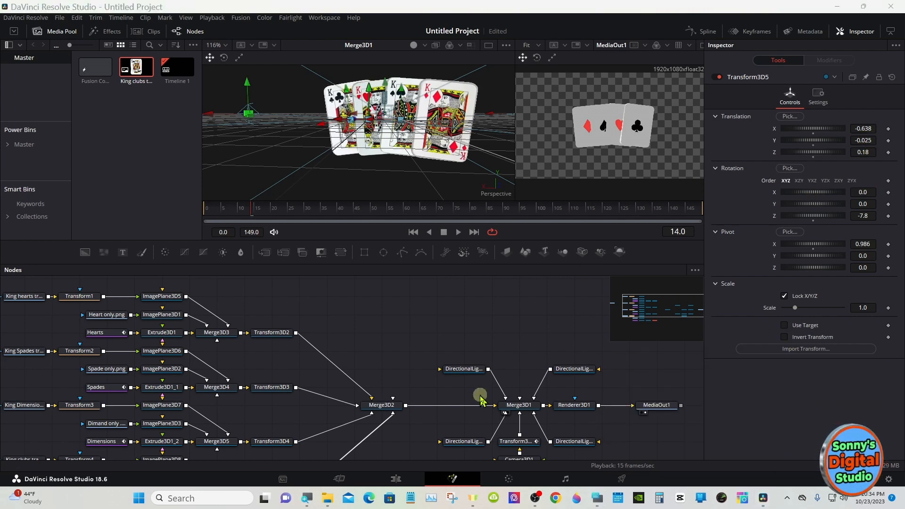
click(401, 479)
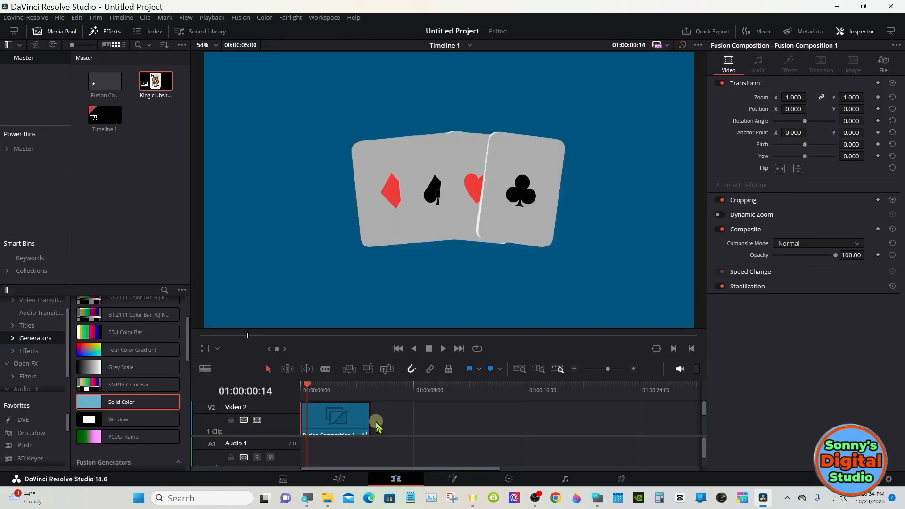
mouse_move(327, 389)
mouse_down()
mouse_move(337, 389)
mouse_move(311, 384)
mouse_up()
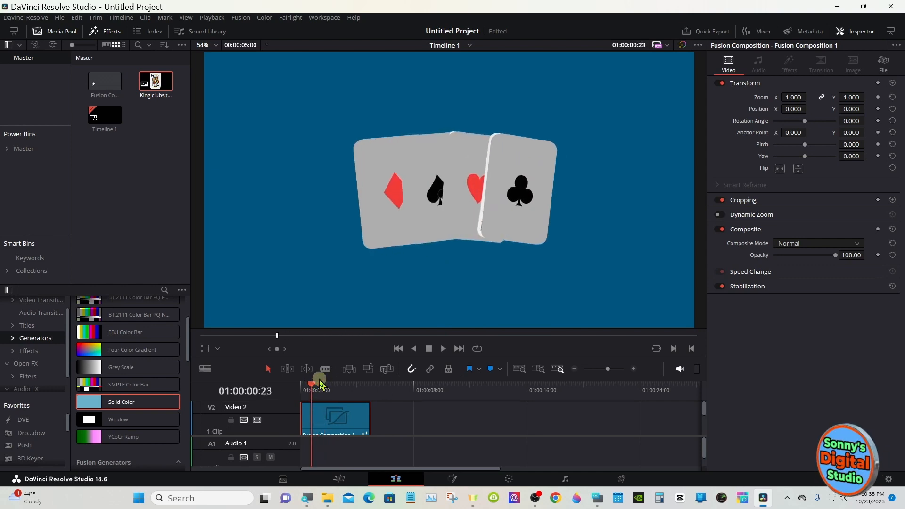
click(453, 478)
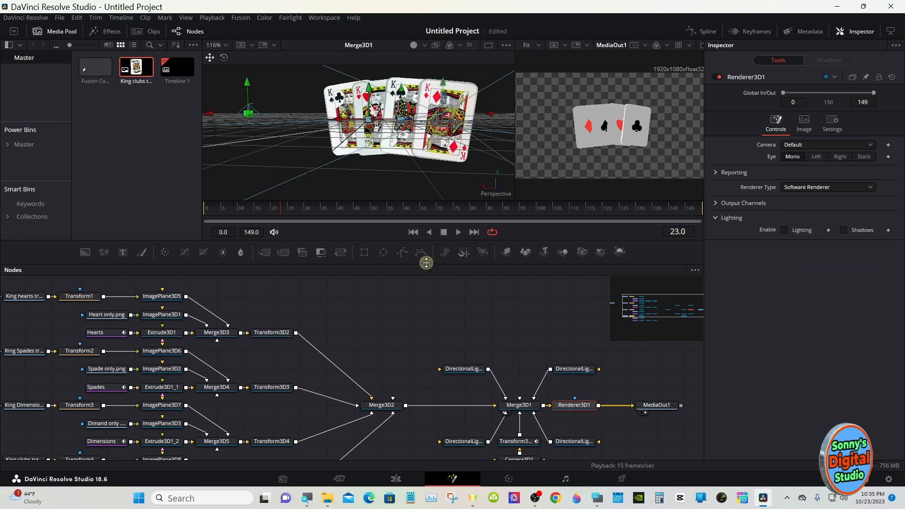
- Enlarge the node graph area, and review the overlap of the fanned cards again on the Edit page
drag(426, 263, 427, 213)
click(438, 282)
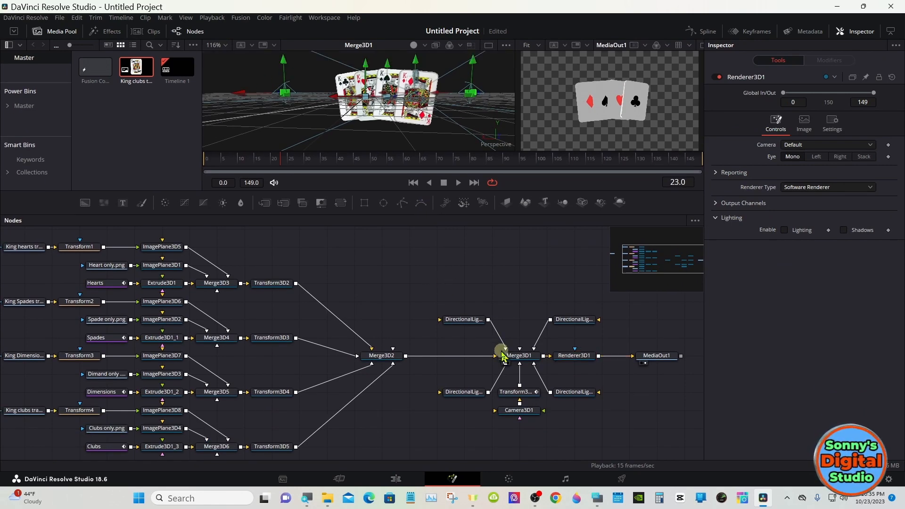
drag(504, 353, 439, 91)
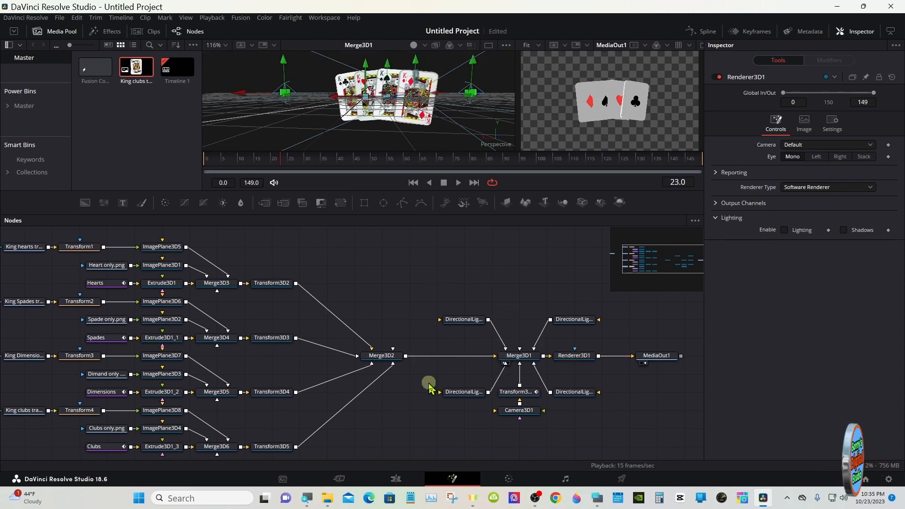
click(396, 478)
drag(335, 391, 312, 379)
click(452, 478)
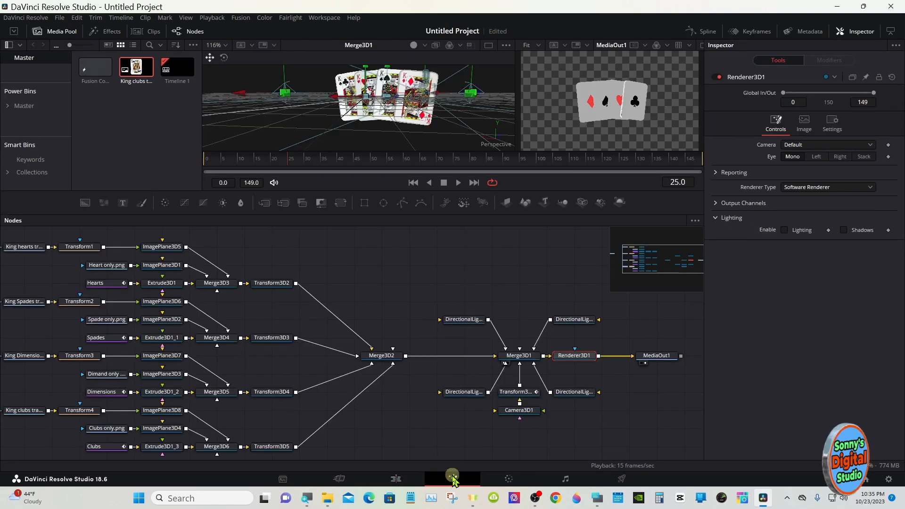
- Enable lighting on Renderer3D1 and change its renderer type to Hardware Renderer
click(568, 363)
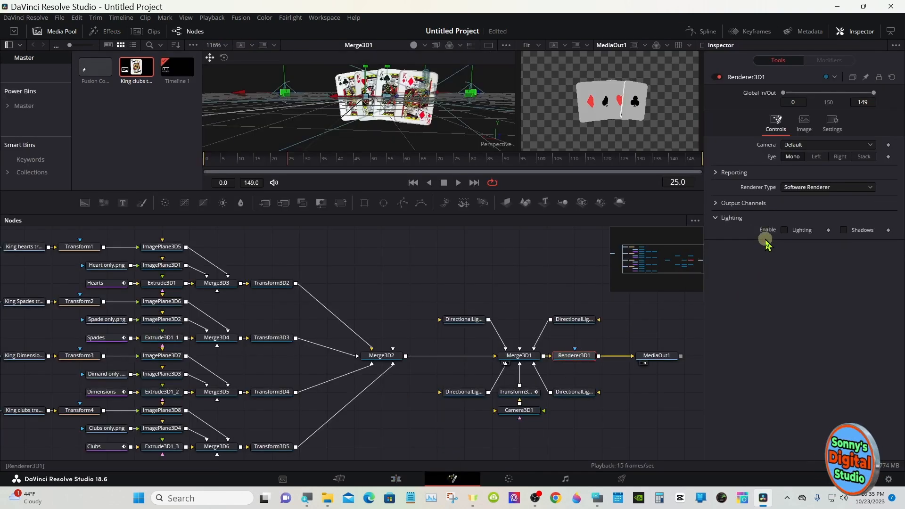
click(784, 230)
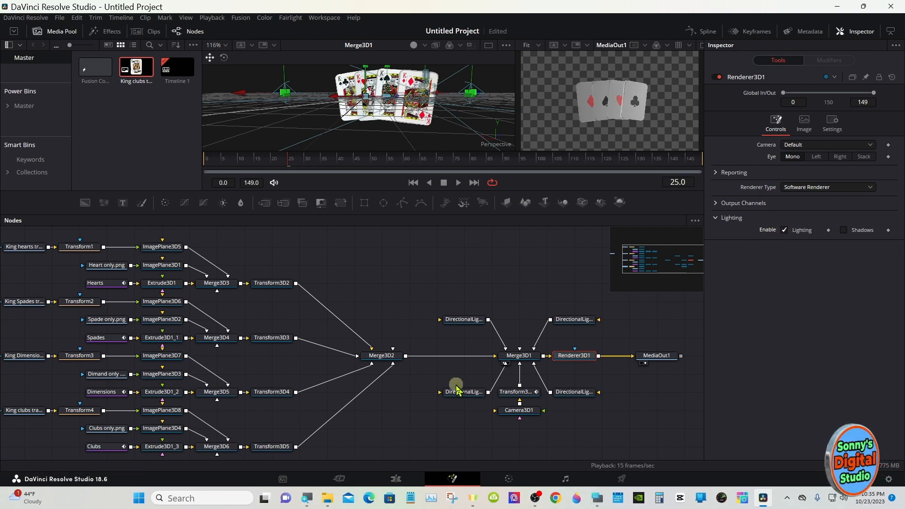
click(813, 188)
click(813, 198)
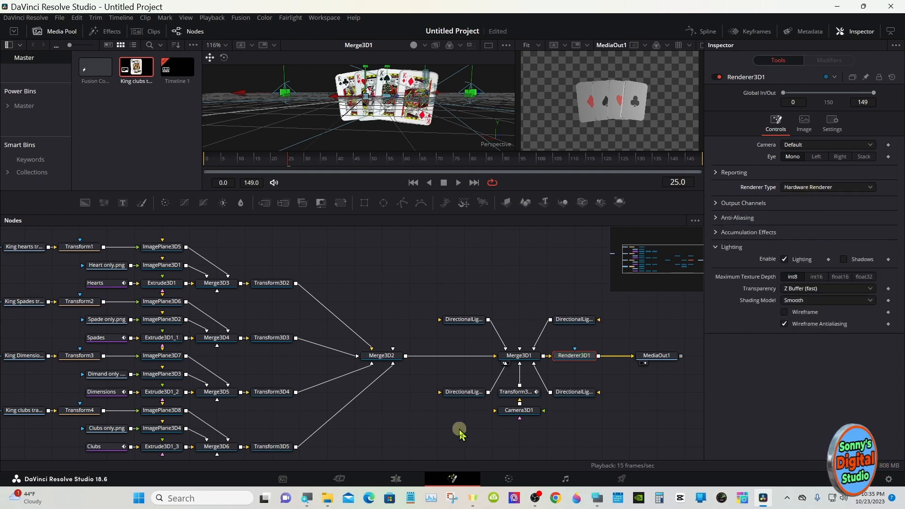
- Examine the lit card backs and their edges over the clip's opening frames on the Edit page
click(397, 479)
drag(342, 393, 310, 392)
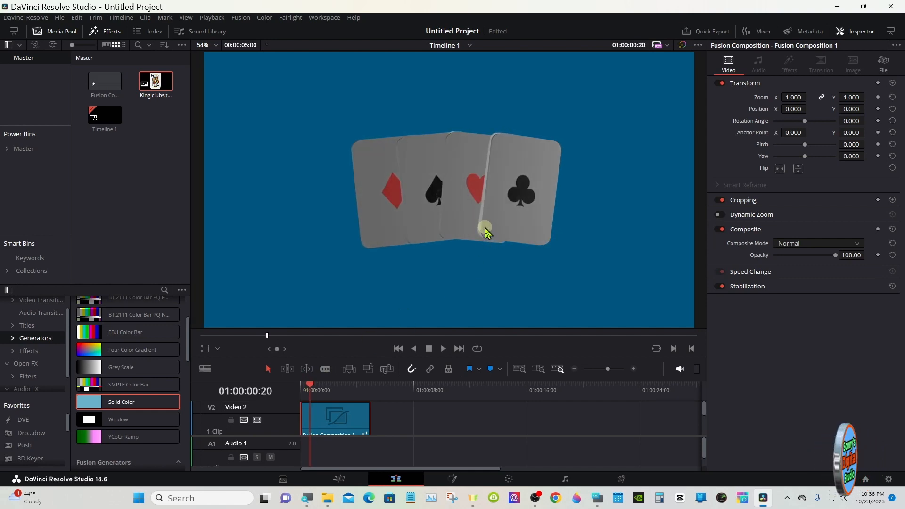
click(453, 477)
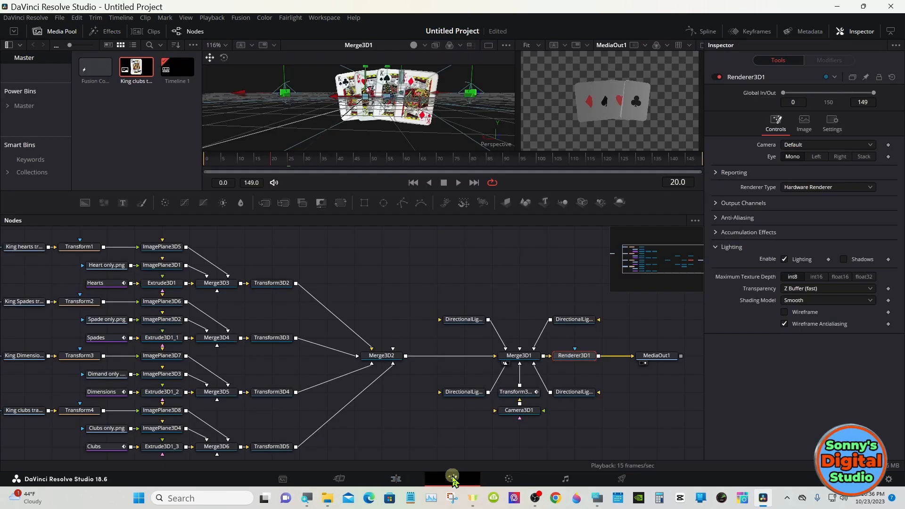
- Enlarge the viewer area to show only MediaOut1, and reduce the clubs artwork plane, ImagePlane3D8, to a scale of 0.941
click(169, 412)
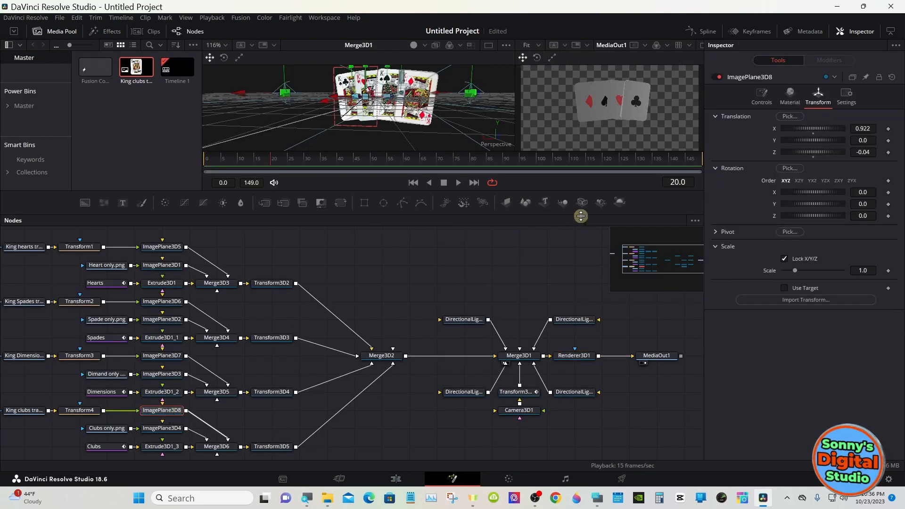
drag(581, 216, 580, 334)
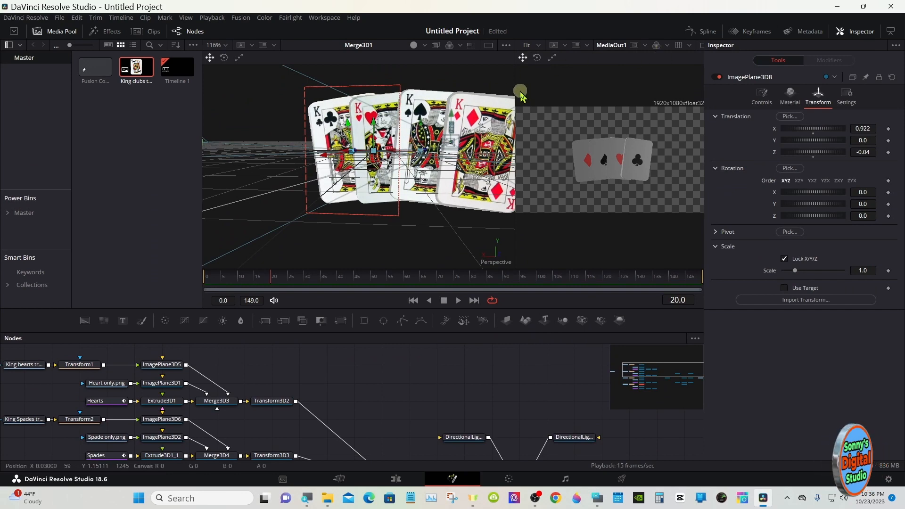
drag(520, 95, 381, 95)
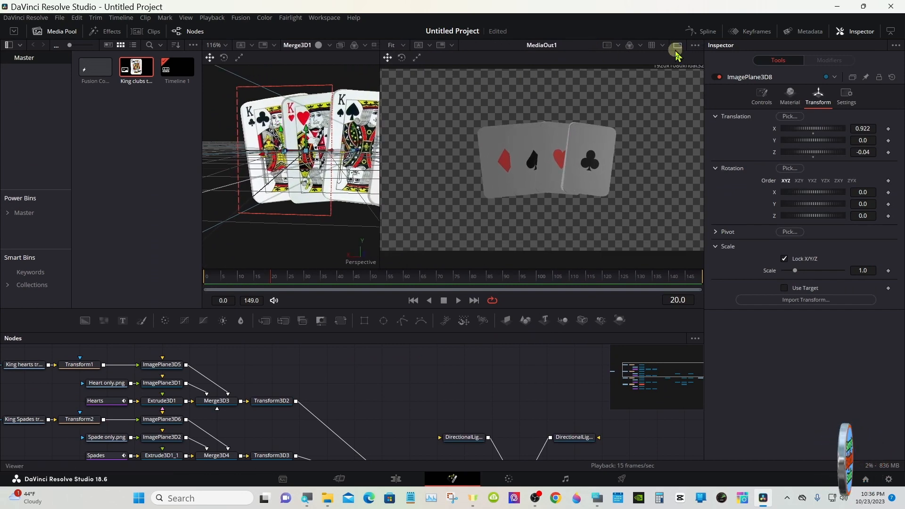
click(676, 45)
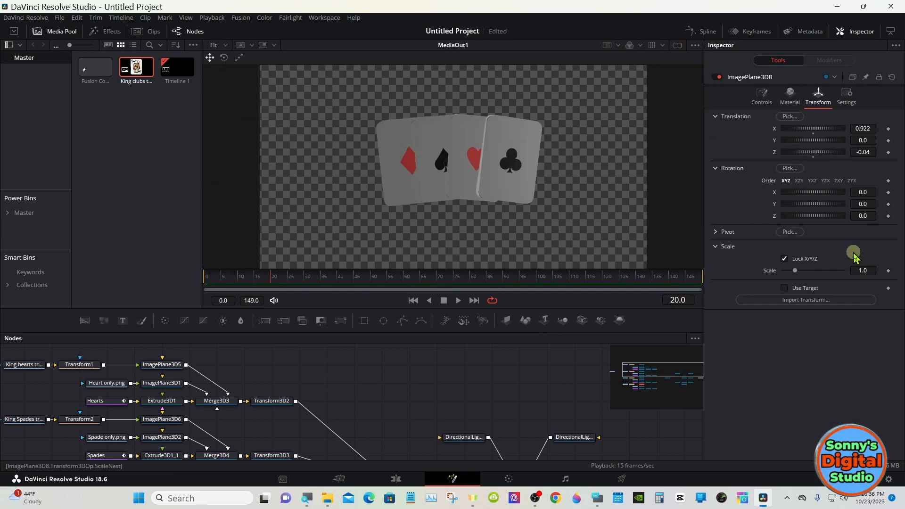
drag(867, 270, 855, 269)
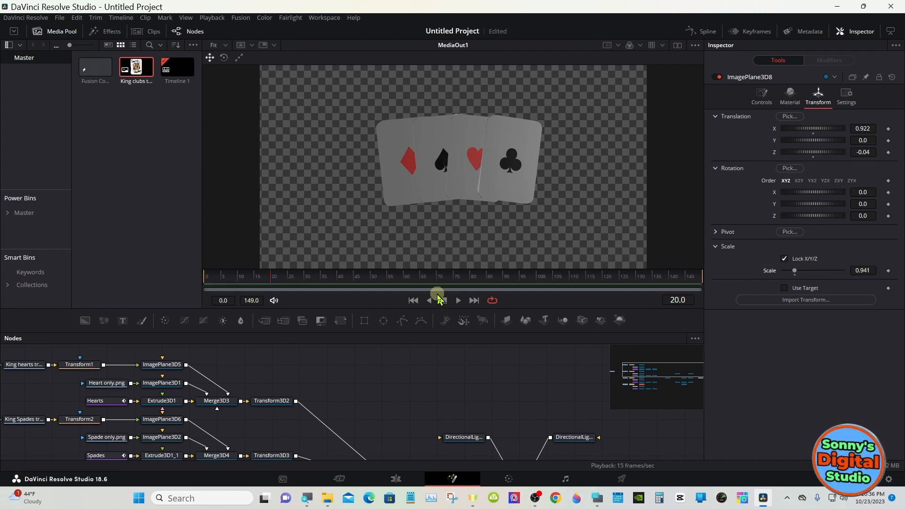
- At frame 88, set ImagePlane3D8's X translation to 0.94, Y translation to 0.019 and scale to 0.971
drag(289, 279, 496, 273)
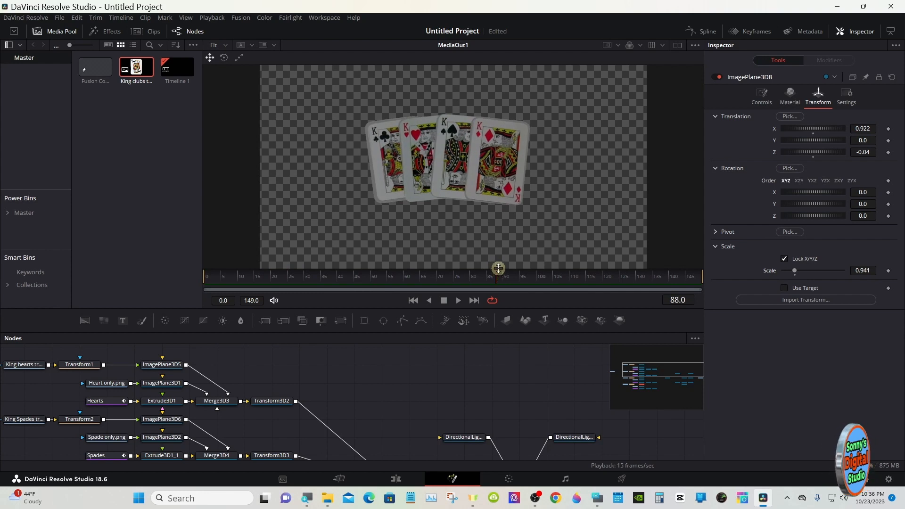
drag(862, 140, 879, 121)
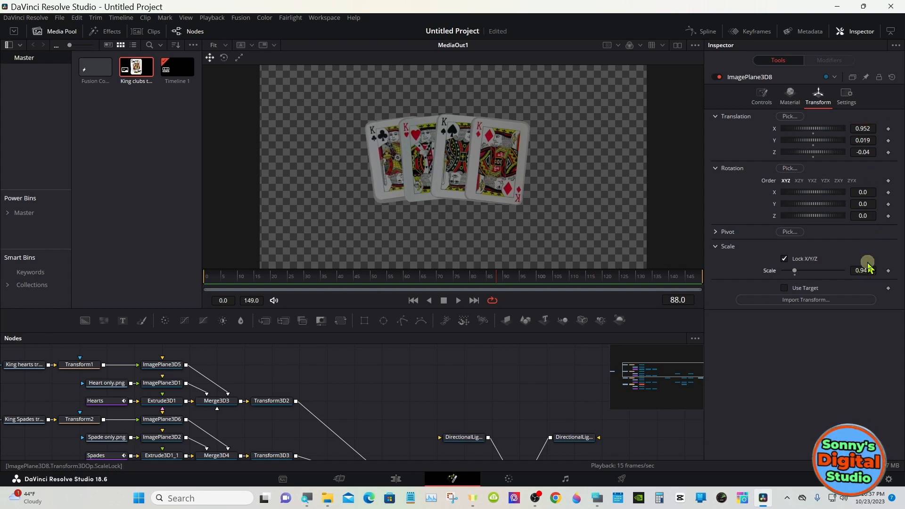
drag(869, 267, 859, 267)
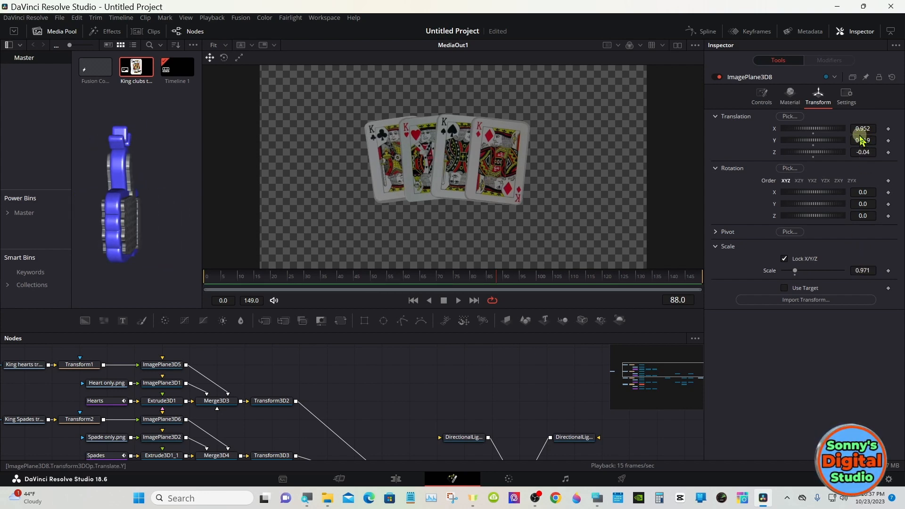
drag(859, 126, 854, 124)
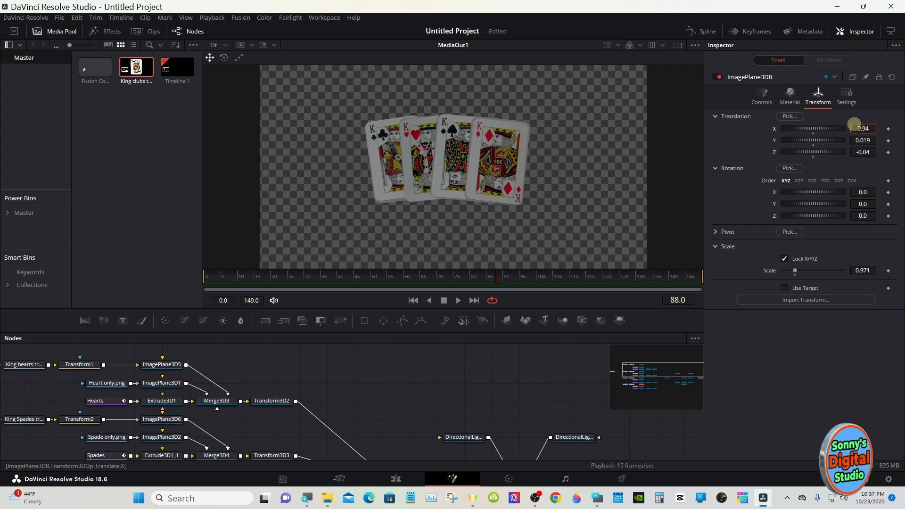
- Inspect the spacing between the edge-on cards at 01:00:01:20 on the Edit page, and view the same frame in Fusion
click(396, 478)
drag(342, 398, 326, 385)
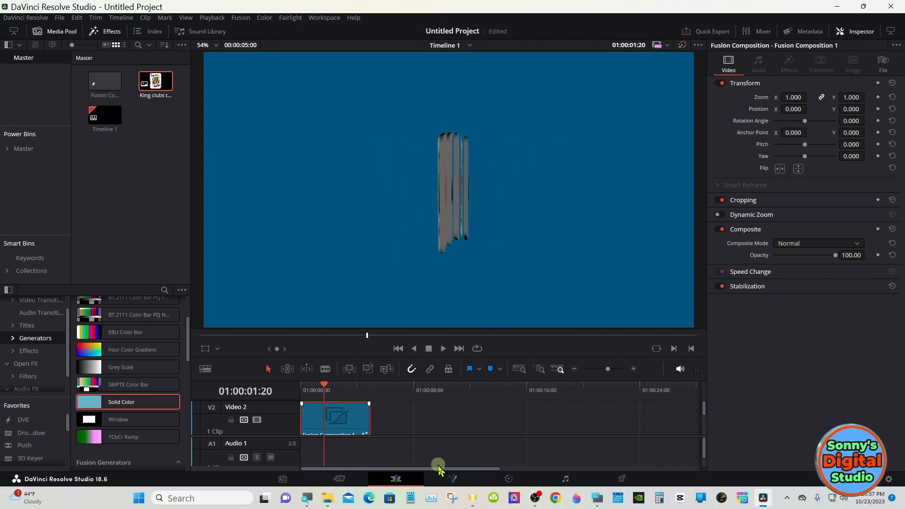
click(454, 479)
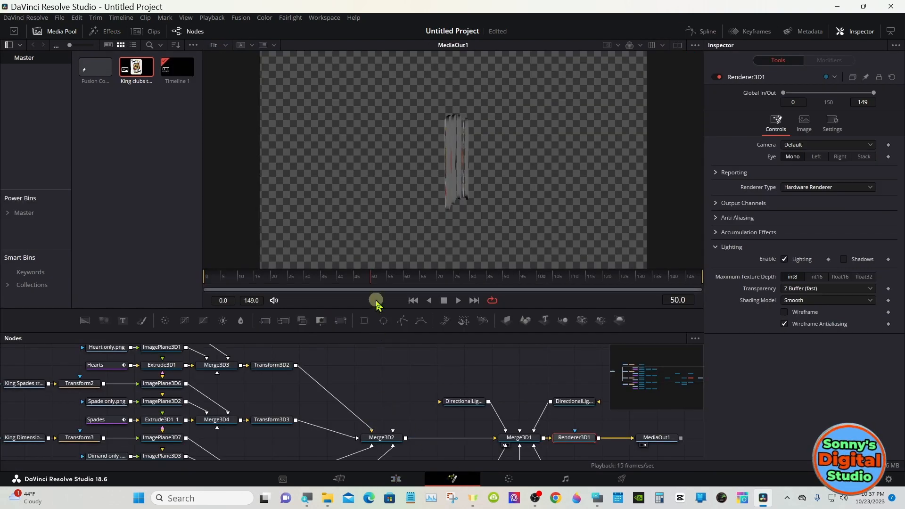
mouse_move(371, 281)
mouse_down()
mouse_move(347, 278)
mouse_move(370, 278)
mouse_up()
- At frame 50, reduce the Z translation of the clubs card's Transform3D5 to 0.169
drag(364, 334, 362, 254)
click(274, 444)
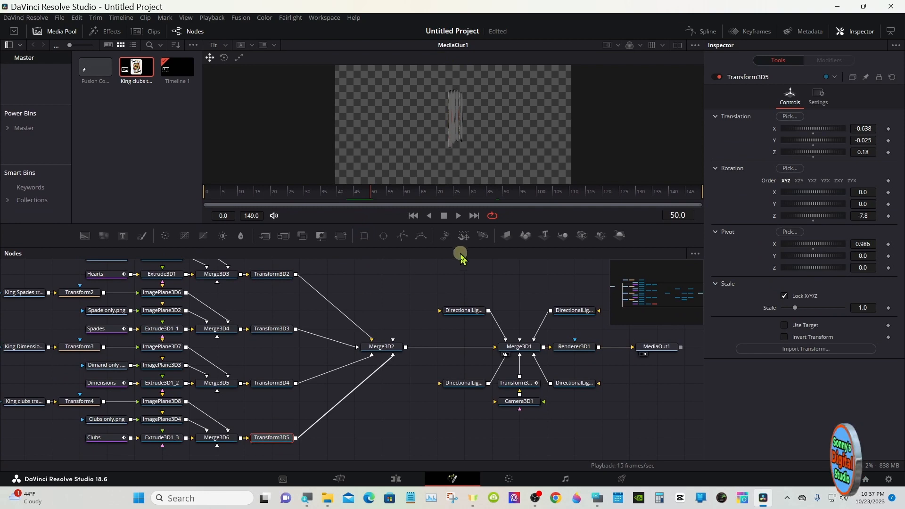
drag(461, 256, 463, 371)
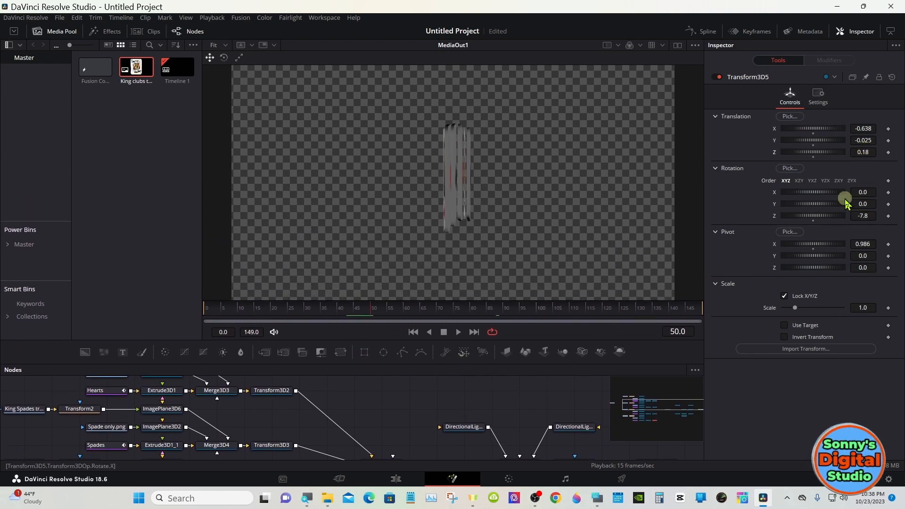
click(596, 498)
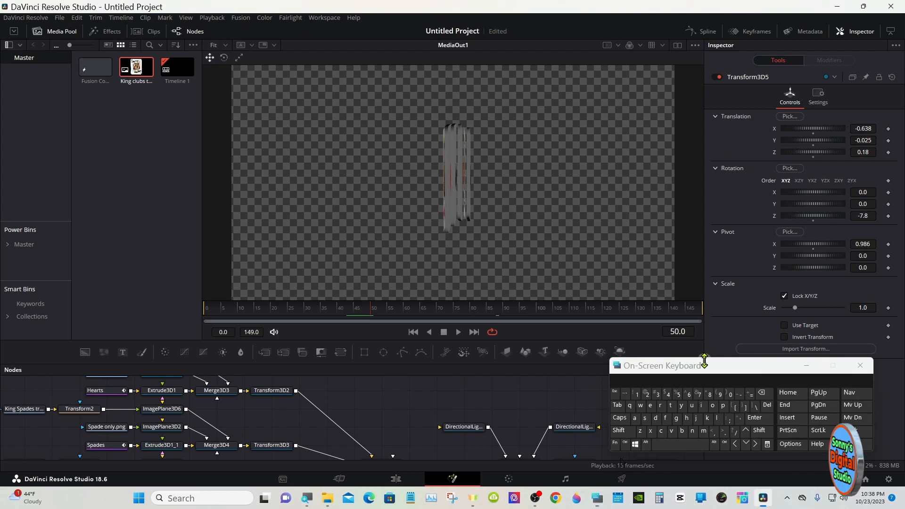
click(724, 444)
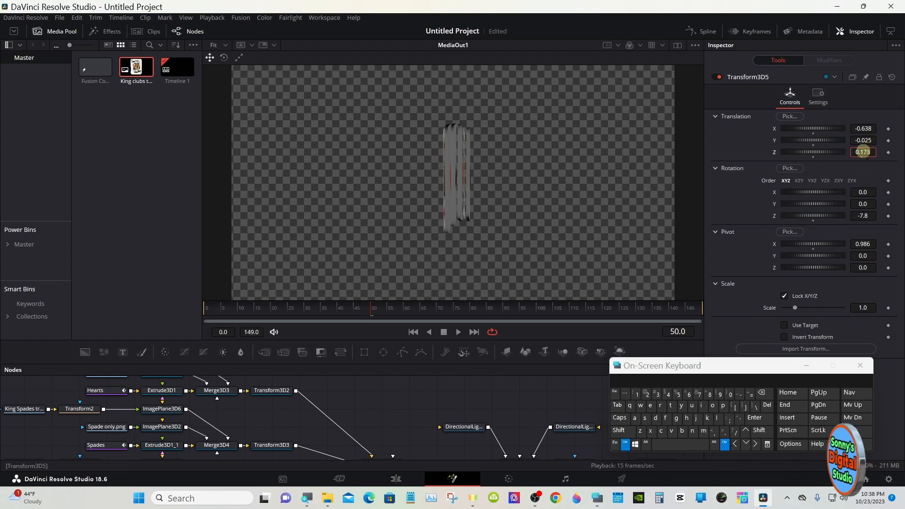
click(625, 444)
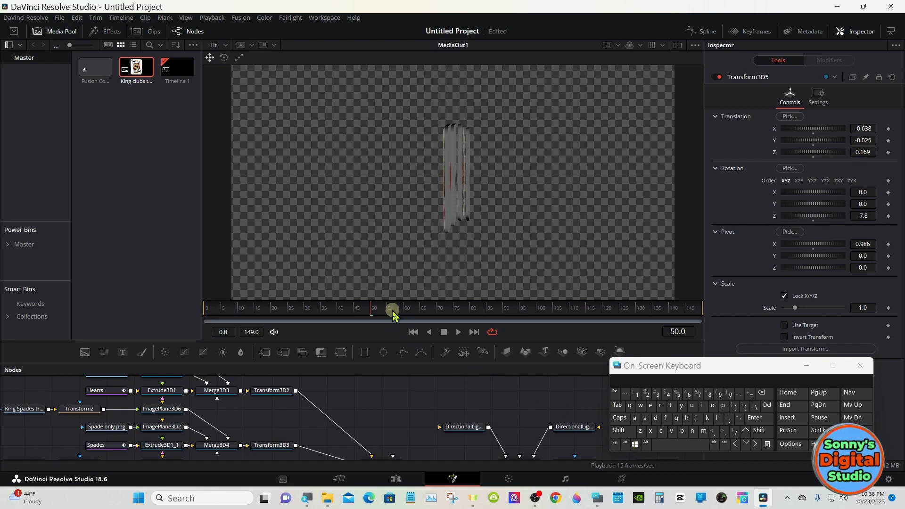
- View the fanned cards at frame 73 and set the Z translation of the clubs artwork plane, ImagePlane3D8, to -0.03
drag(390, 309, 446, 309)
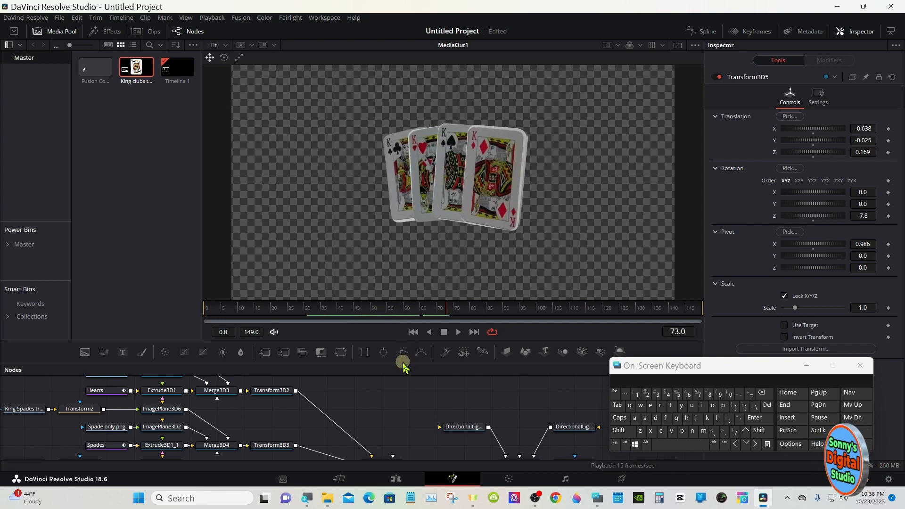
drag(401, 365, 402, 251)
click(163, 404)
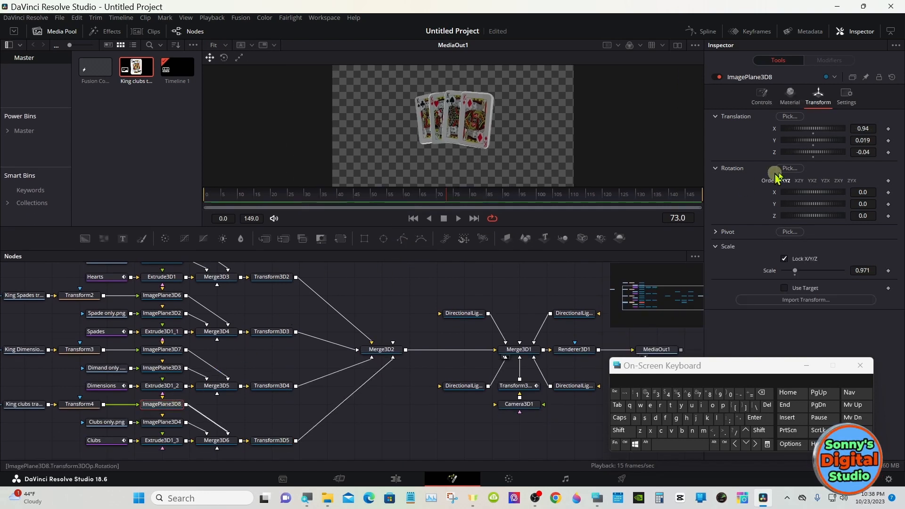
click(863, 151)
click(761, 392)
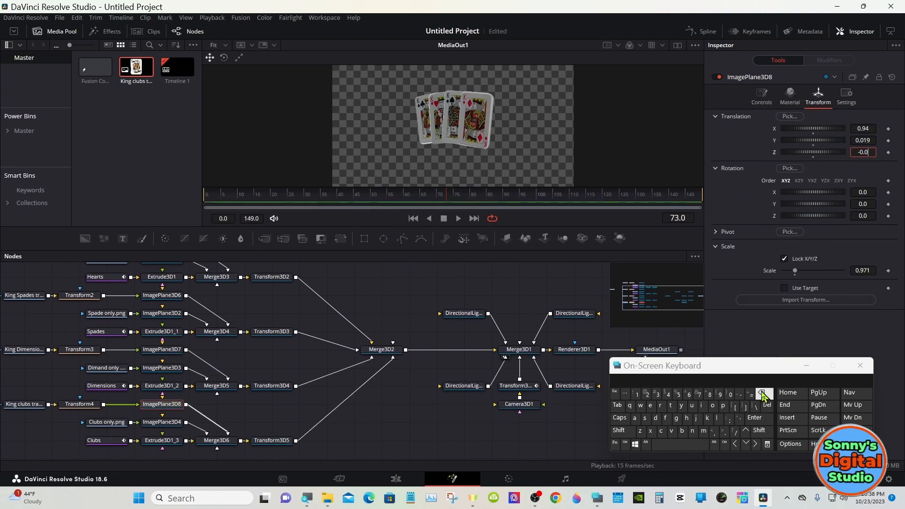
text(3)
click(747, 418)
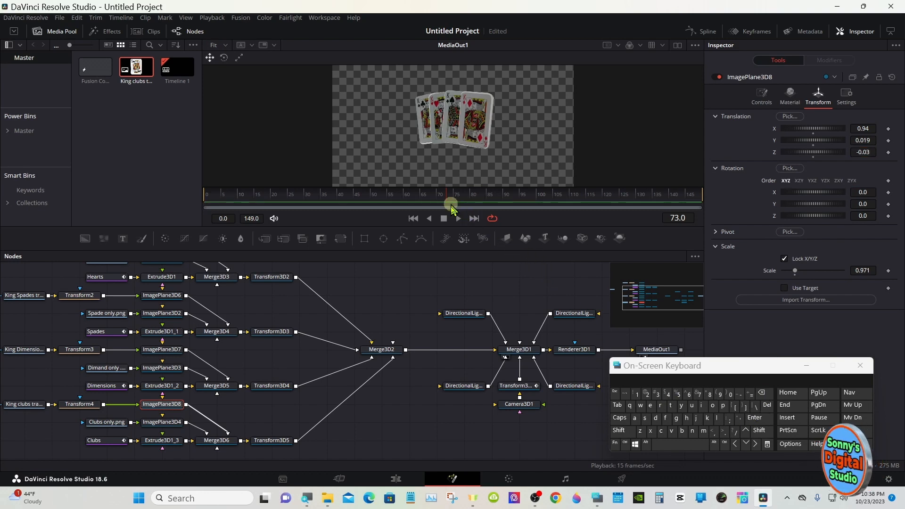
- Return to frame 50 and reduce the Z translation of the clubs card's Transform3D5 to 0.129
drag(451, 250, 371, 240)
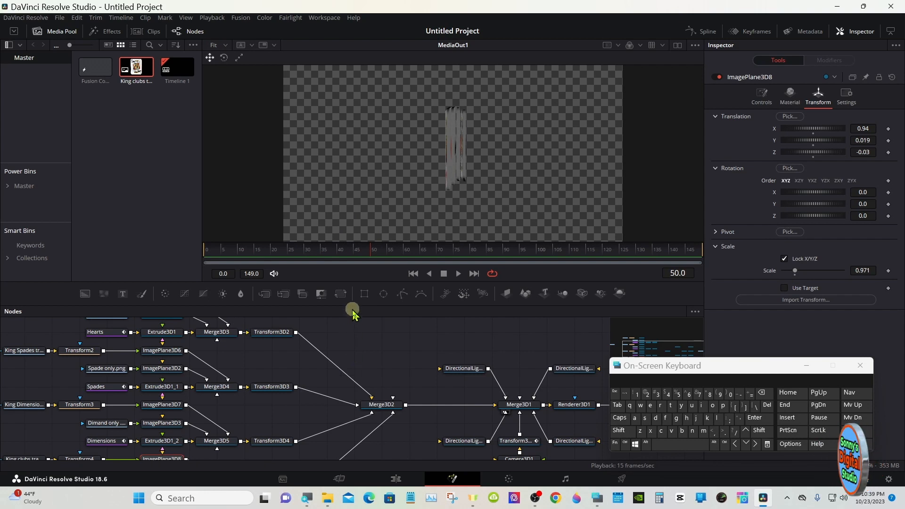
drag(353, 310, 349, 255)
click(290, 437)
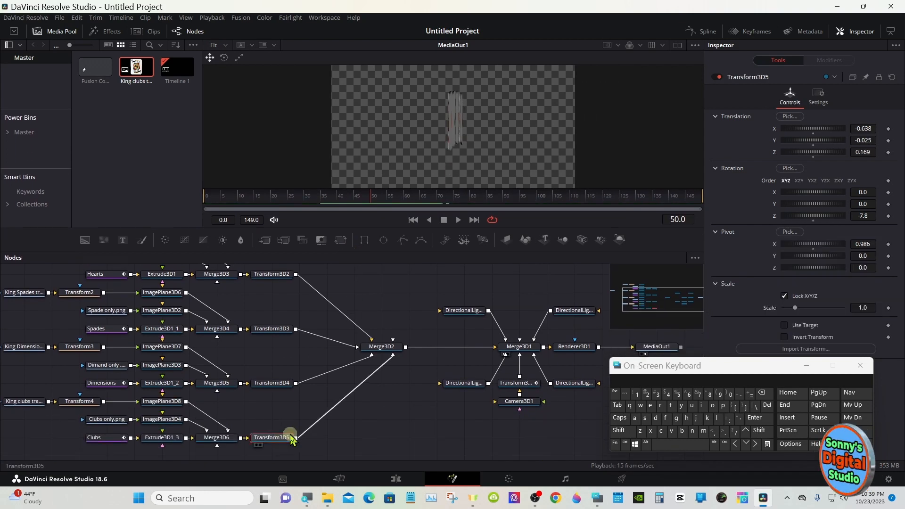
drag(436, 267, 435, 396)
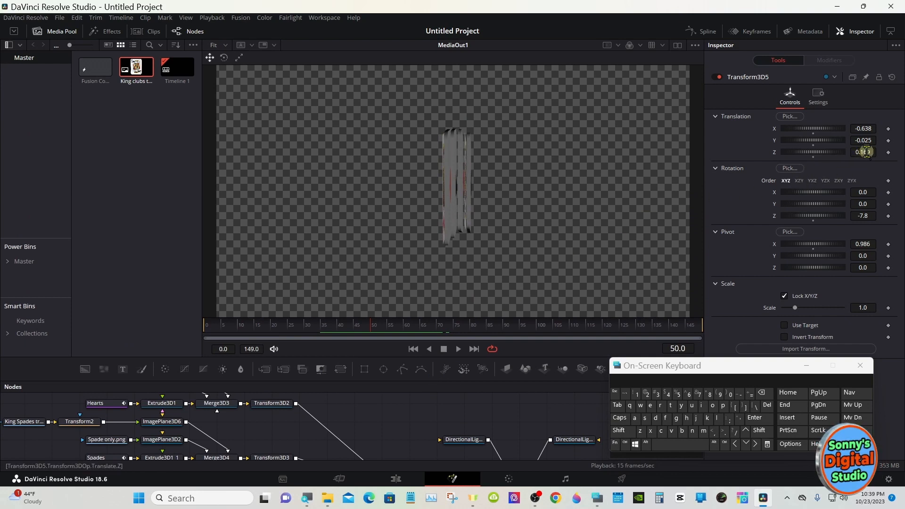
drag(865, 151, 863, 152)
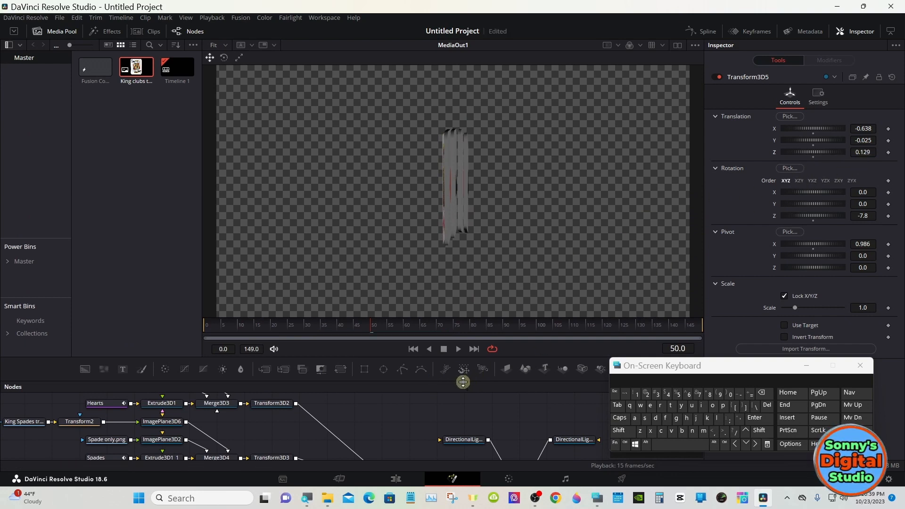
mouse_move(379, 325)
mouse_down()
mouse_move(428, 328)
mouse_move(374, 327)
mouse_up()
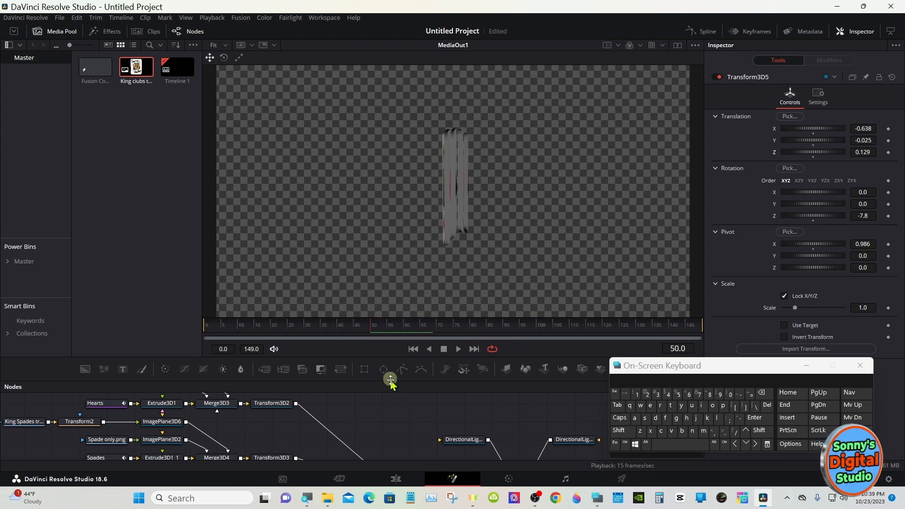
- Set the Z translation of the spades card's Transform3D3 to 0.02 and check the card spacing around frame 51
drag(395, 380, 395, 284)
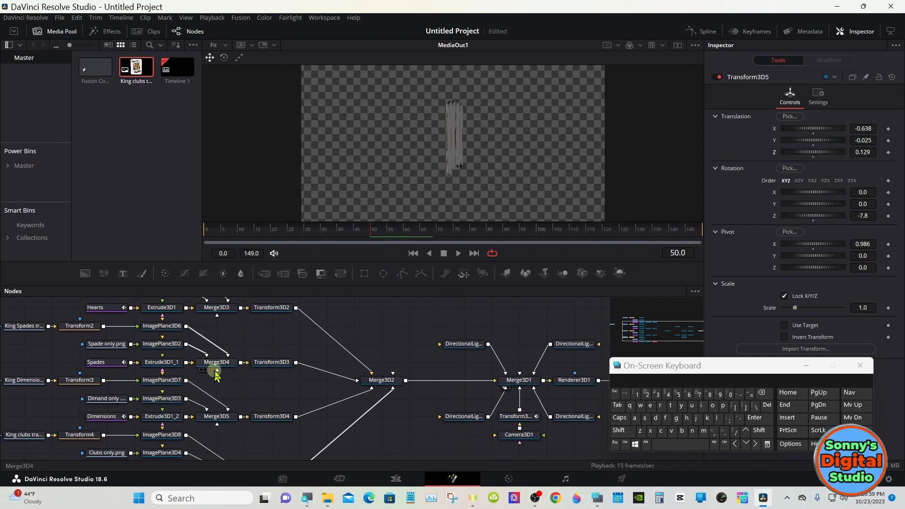
click(262, 366)
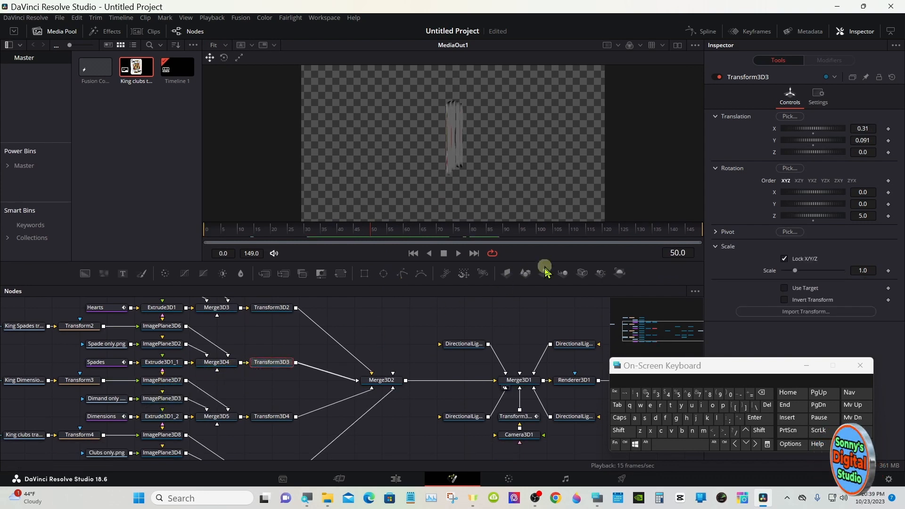
drag(544, 285, 544, 353)
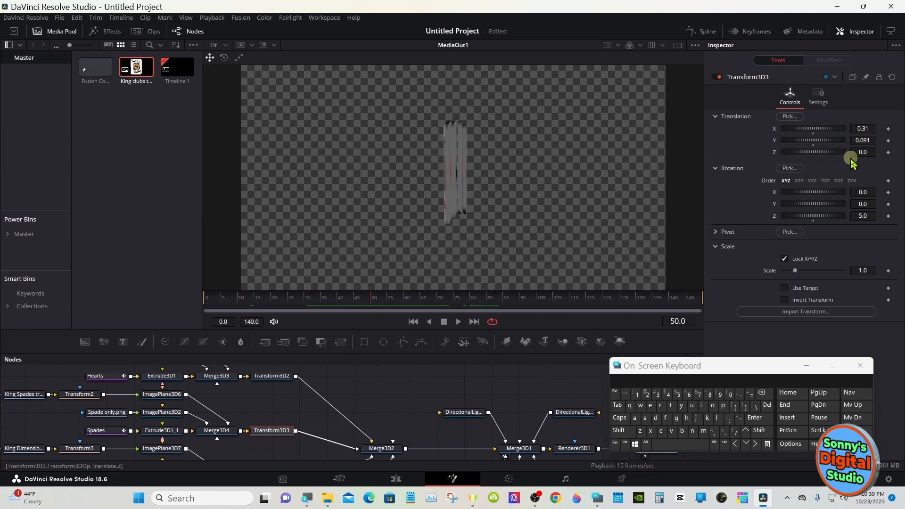
drag(861, 153, 861, 154)
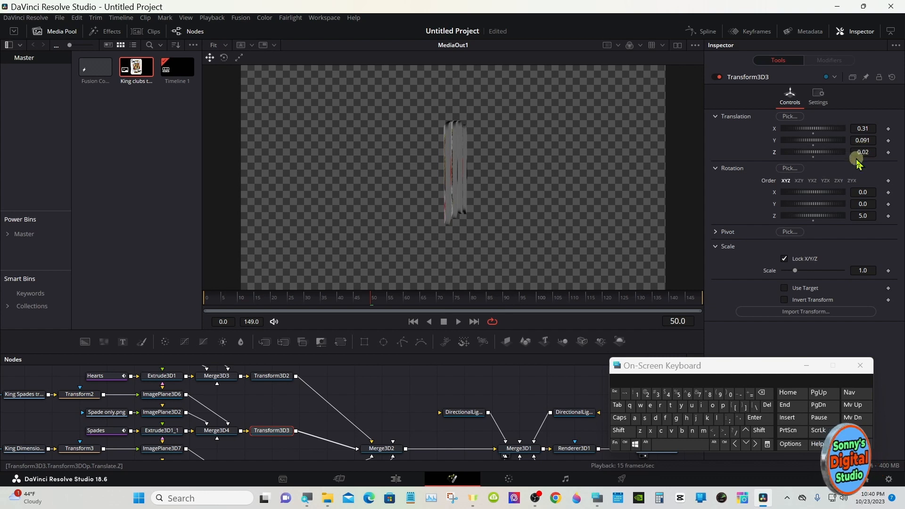
mouse_move(399, 300)
mouse_down()
mouse_move(411, 301)
mouse_move(375, 303)
mouse_move(400, 301)
mouse_up()
drag(387, 304, 375, 300)
- Try other Z translations on the diamonds card's Transform3D4, including -0.04, and restore it to -0.05
drag(378, 353, 377, 303)
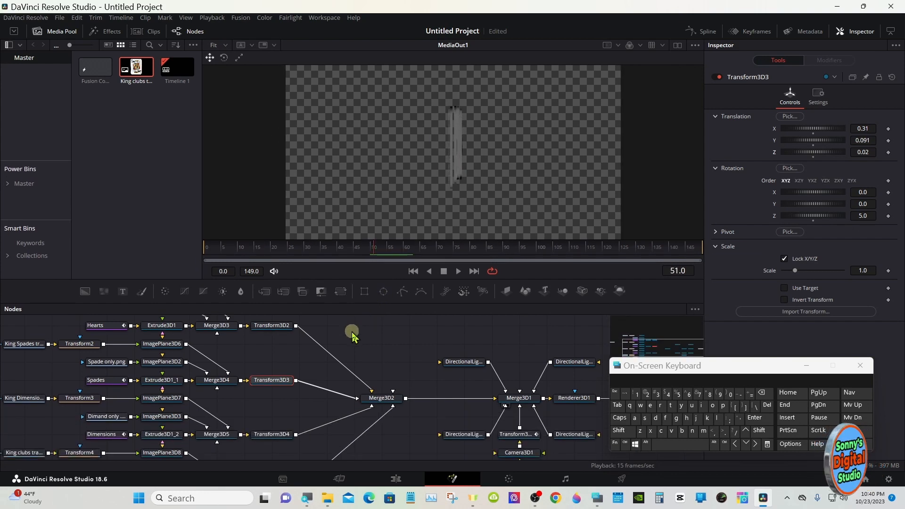
click(282, 434)
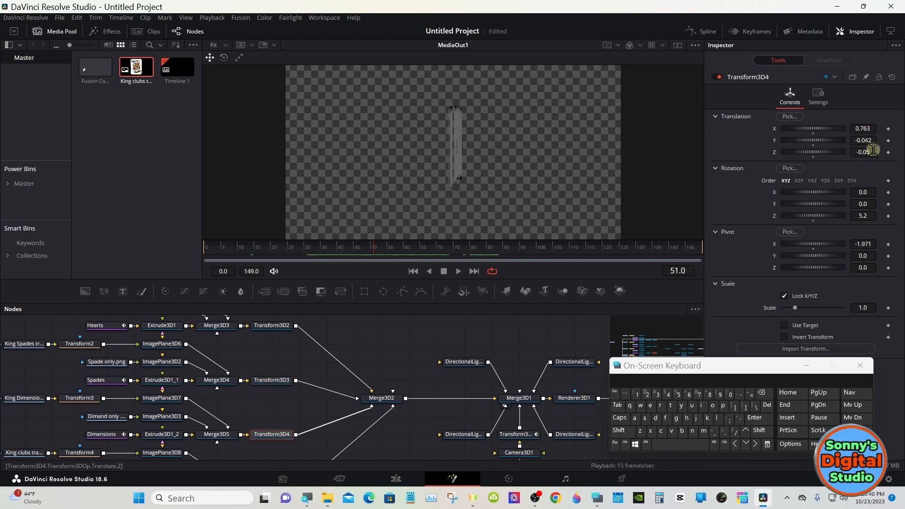
key(BackSpace)
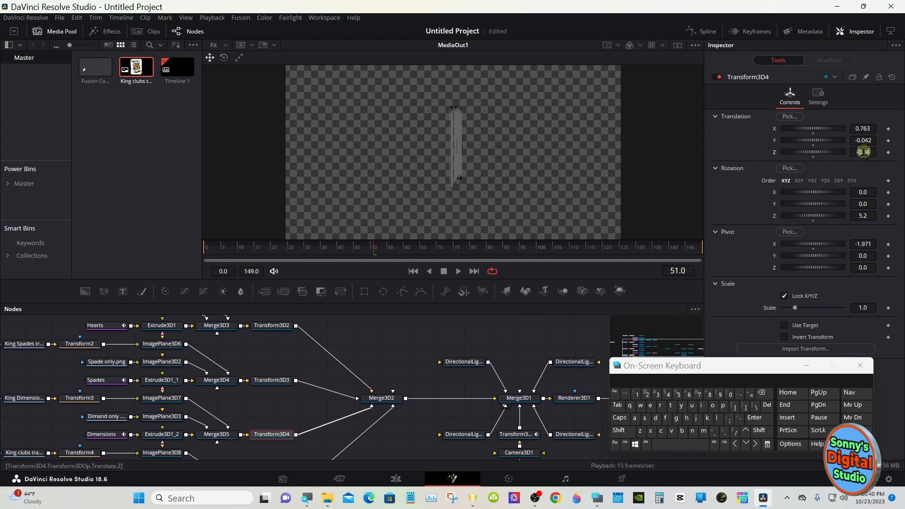
text(2)
key(BackSpace)
text(5)
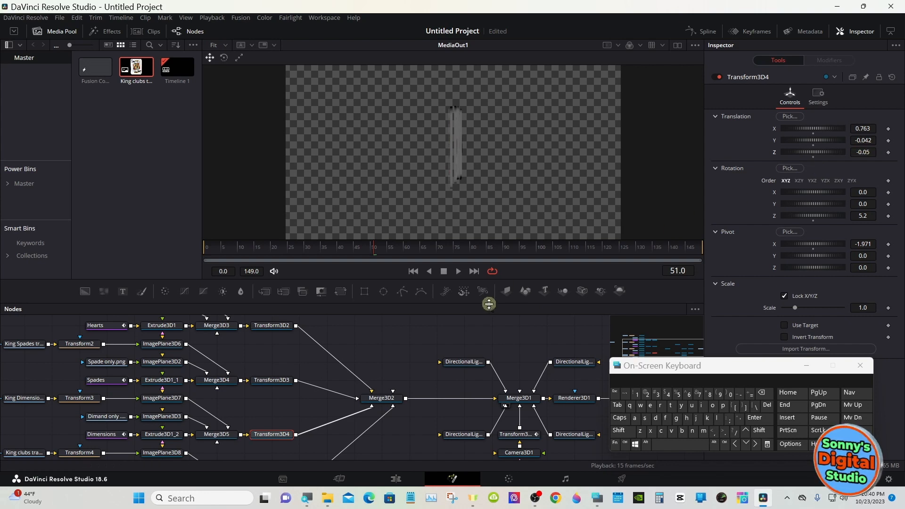
- Set the Z translation of the diamonds card's Transform3D4 to -0.03, check the card backs at frame 41, and minimize the on-screen keyboard
drag(488, 302, 490, 455)
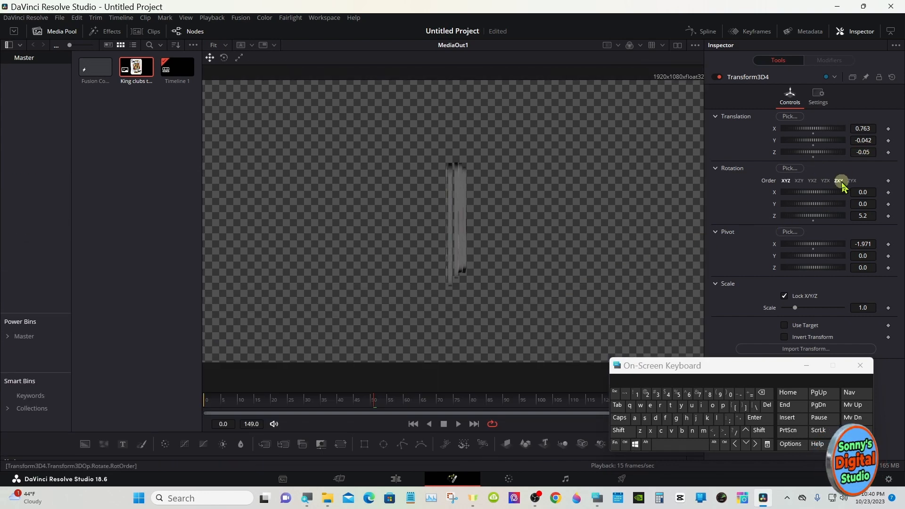
click(859, 152)
key(BackSpace)
text(2)
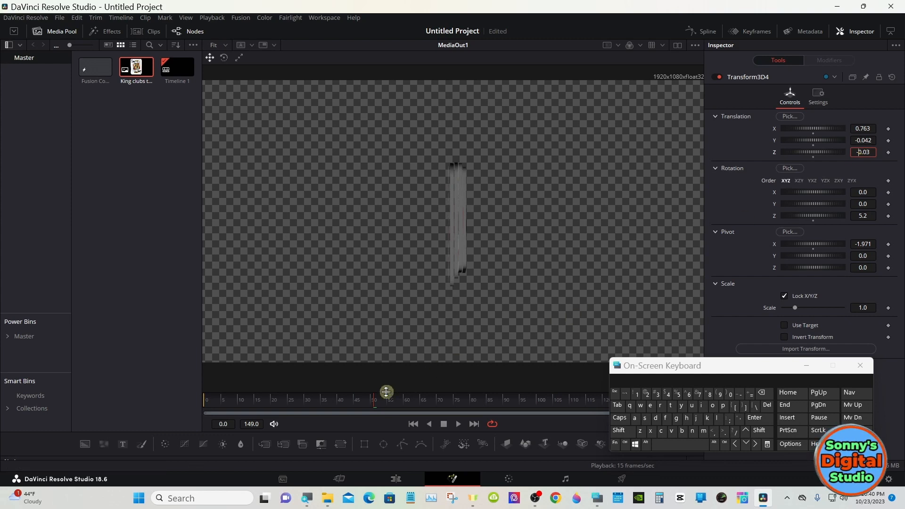
drag(382, 395, 340, 395)
drag(422, 456, 431, 234)
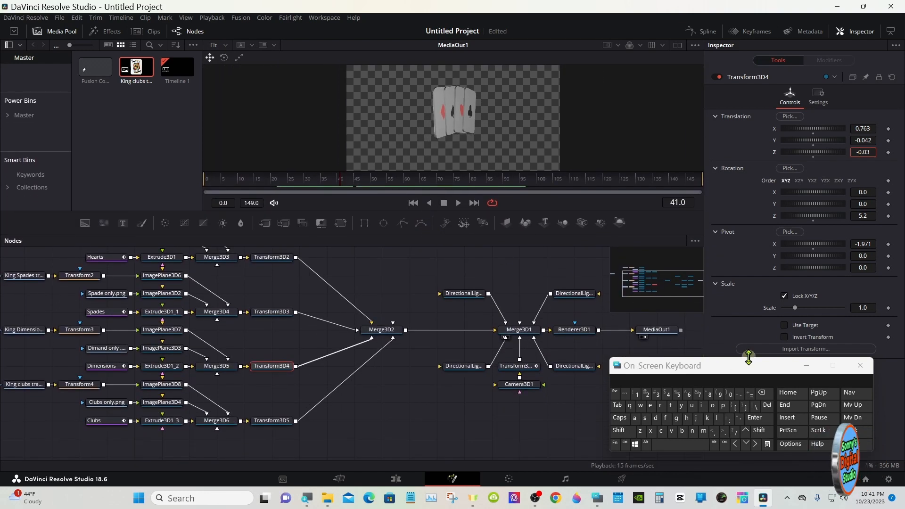
click(803, 367)
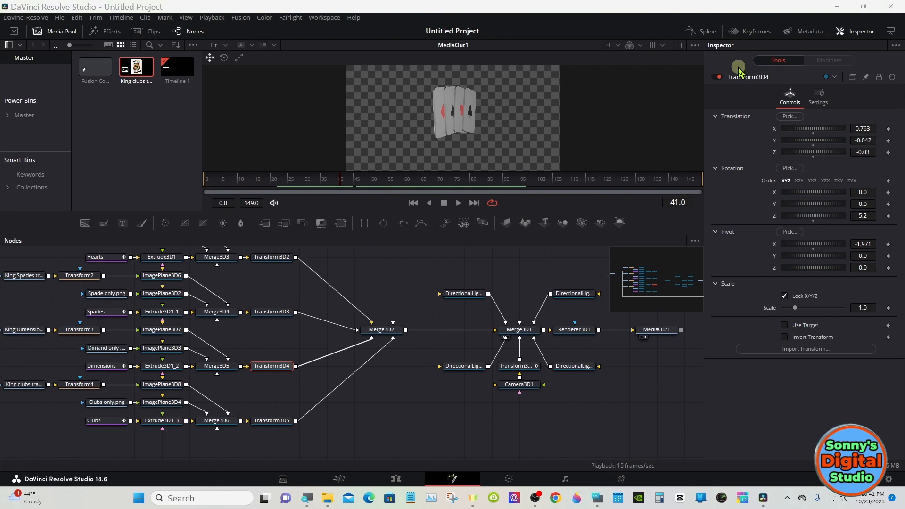
- Open the spline editor at full width and display Transform3D1's Y Rotation curve with both of its keyframes in view
click(718, 33)
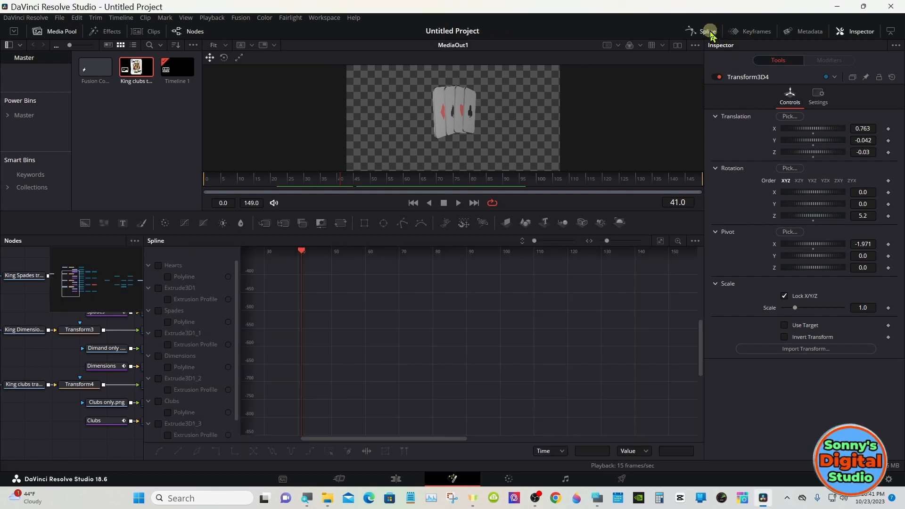
click(892, 32)
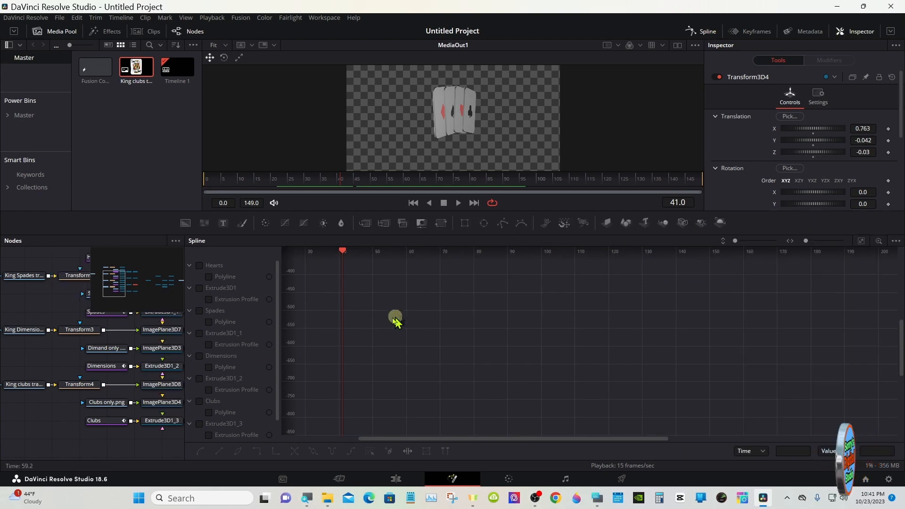
scroll(276, 321, down, 1)
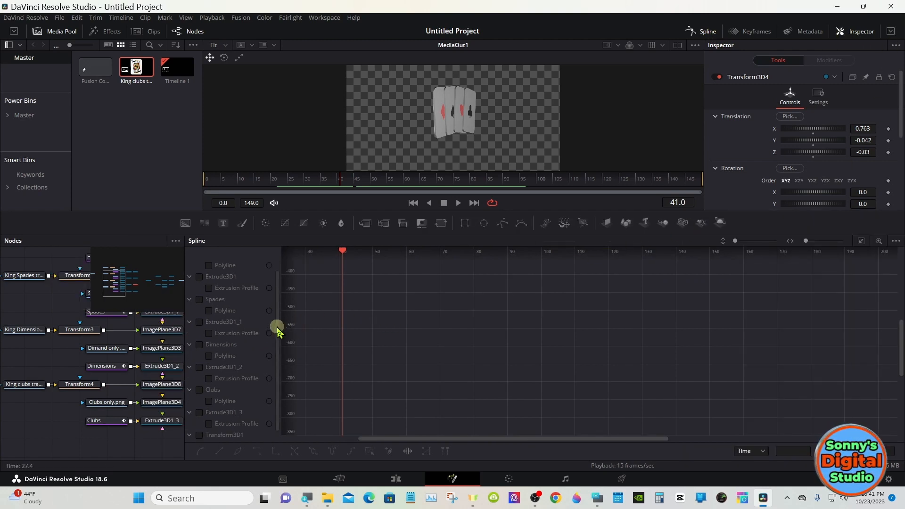
scroll(277, 339, down, 1)
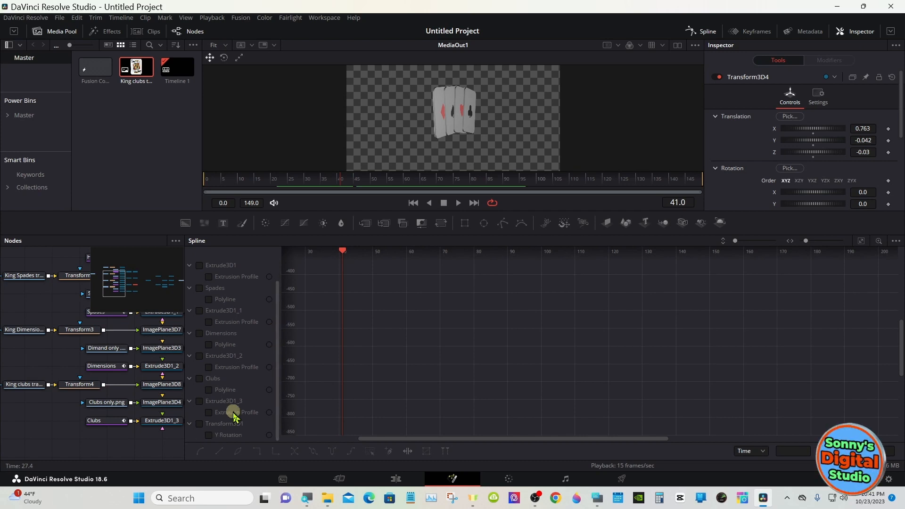
click(199, 423)
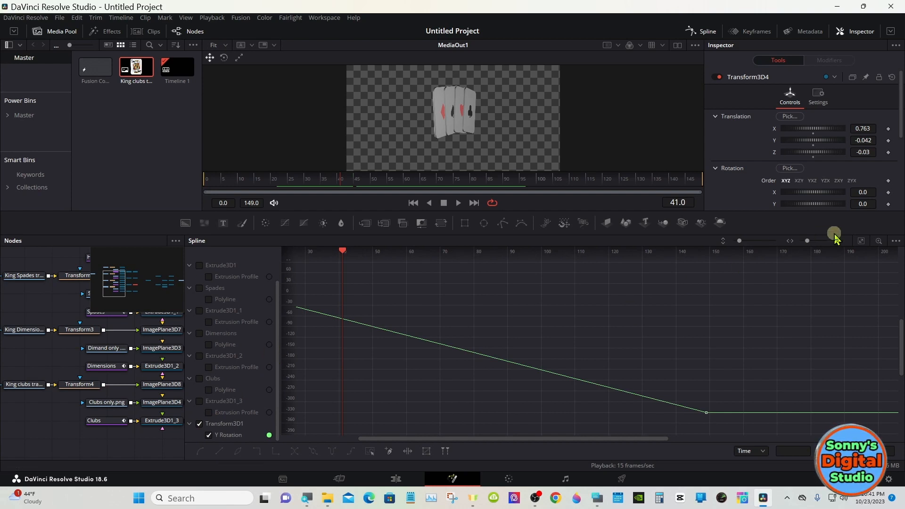
click(859, 237)
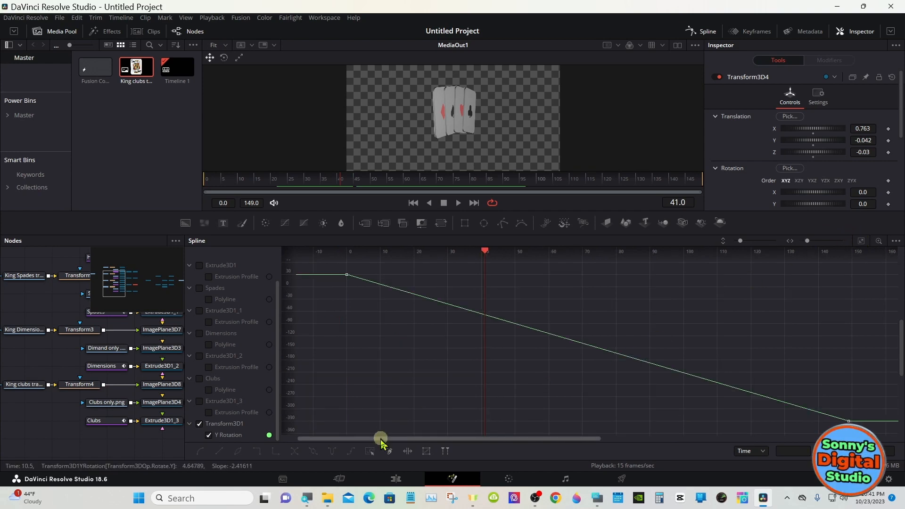
- Select all keyframes of the Y Rotation curve, flatten them to ease the orbit, and close the spline editor and on-screen keyboard
click(370, 450)
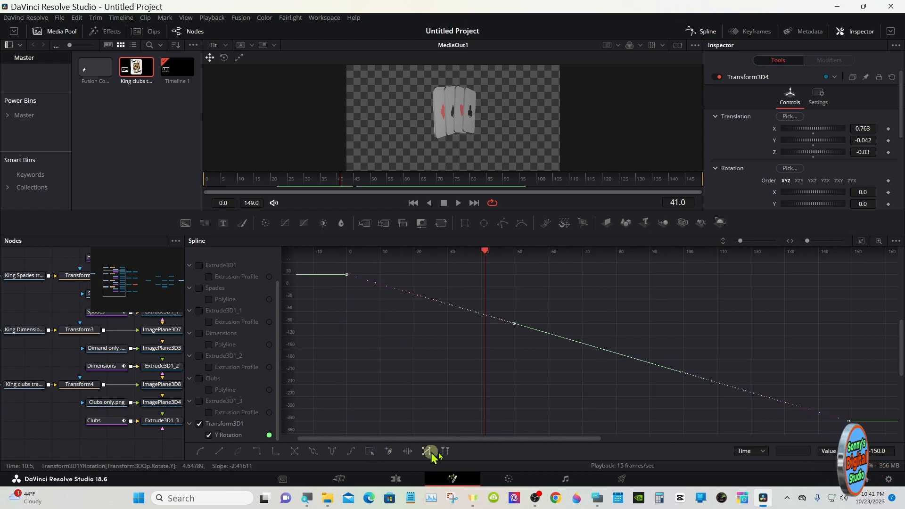
click(597, 498)
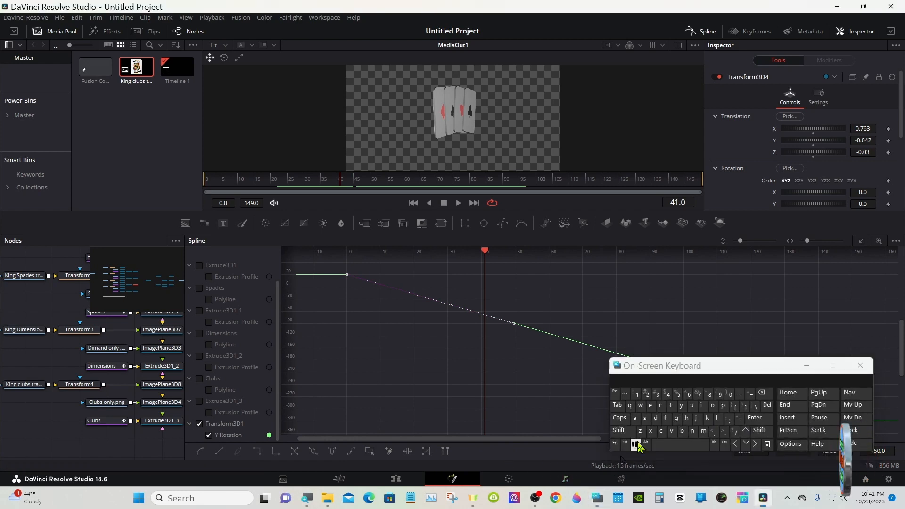
click(665, 419)
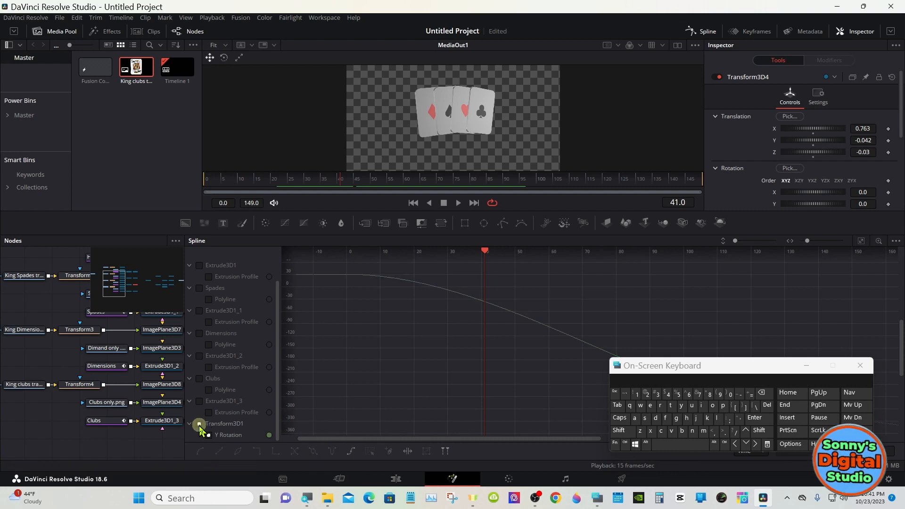
click(705, 30)
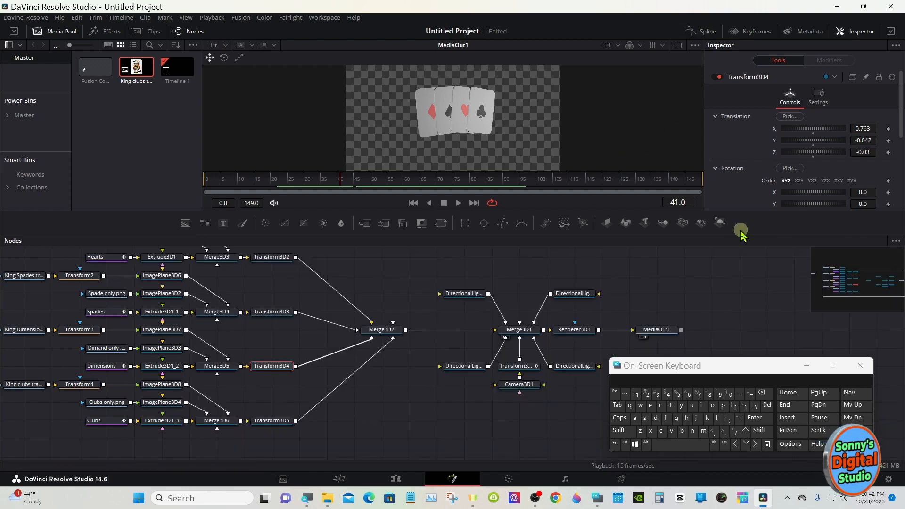
click(806, 366)
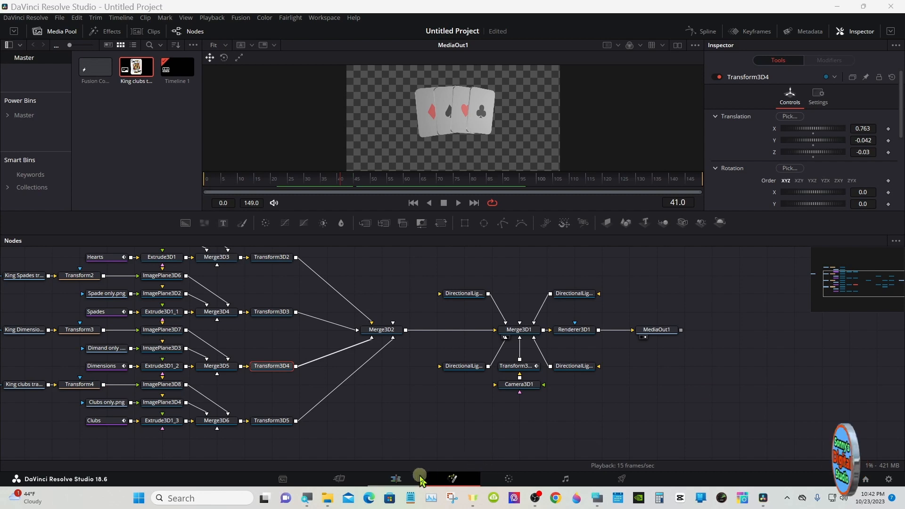
- Return to the Edit page and extend the Fusion composition and Solid Color clips together to a duration of 24:29
click(395, 478)
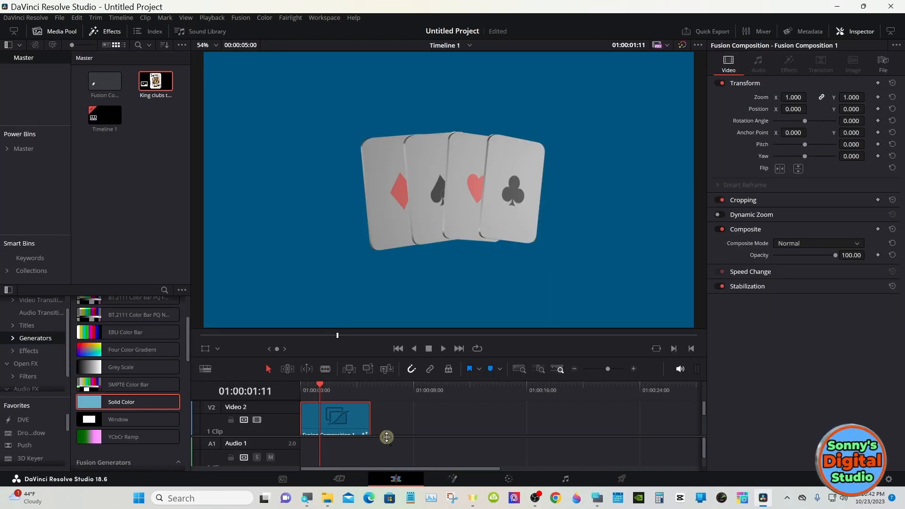
drag(387, 438, 387, 506)
scroll(362, 433, down, 2)
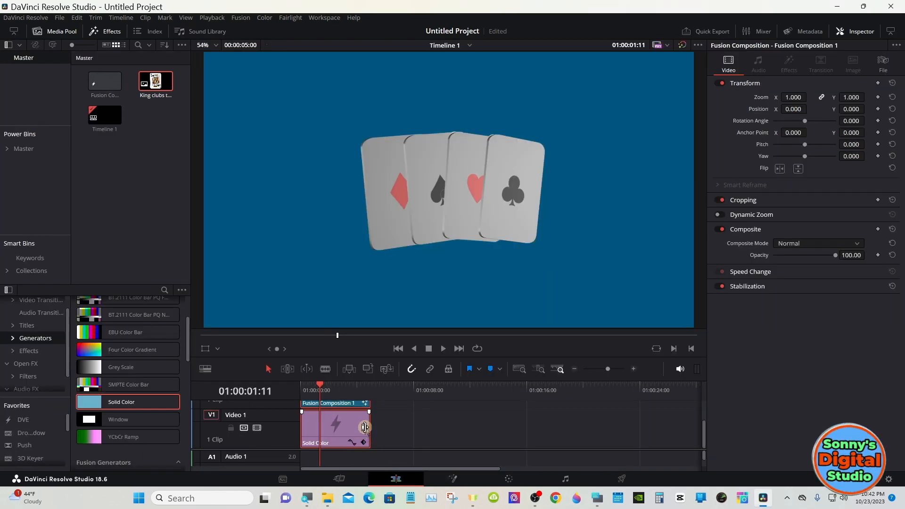
drag(364, 427, 648, 428)
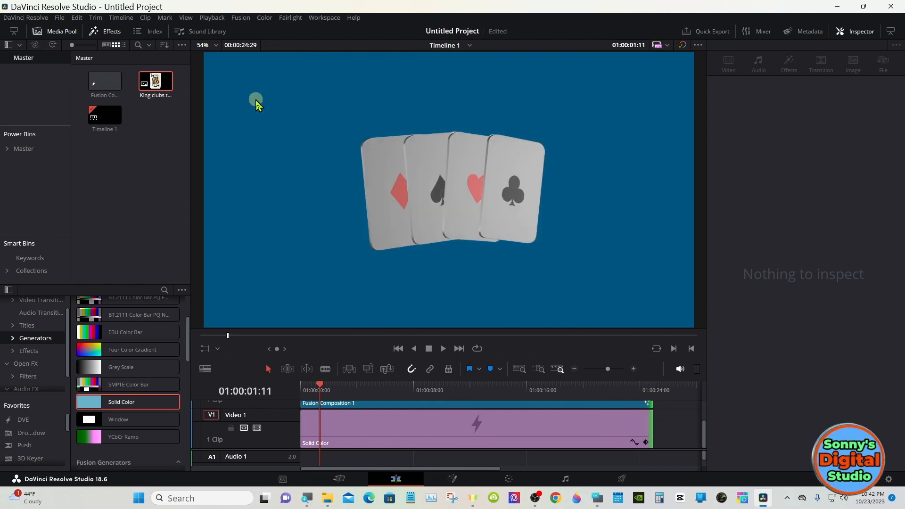
- Turn on render caching for the timeline playback
click(212, 17)
mouse_move(349, 64)
click(375, 76)
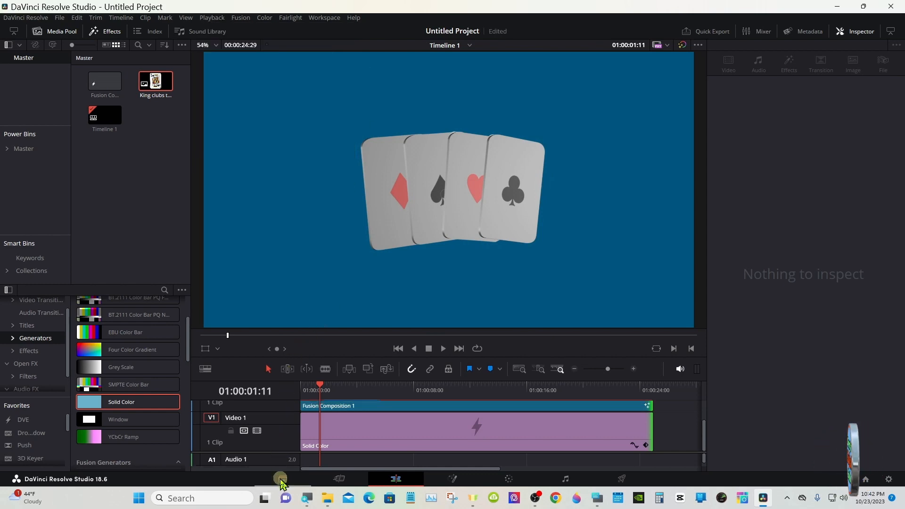
- Play the card animation from the start of the timeline to check the eased orbit, stop, and return to the first frame
click(302, 389)
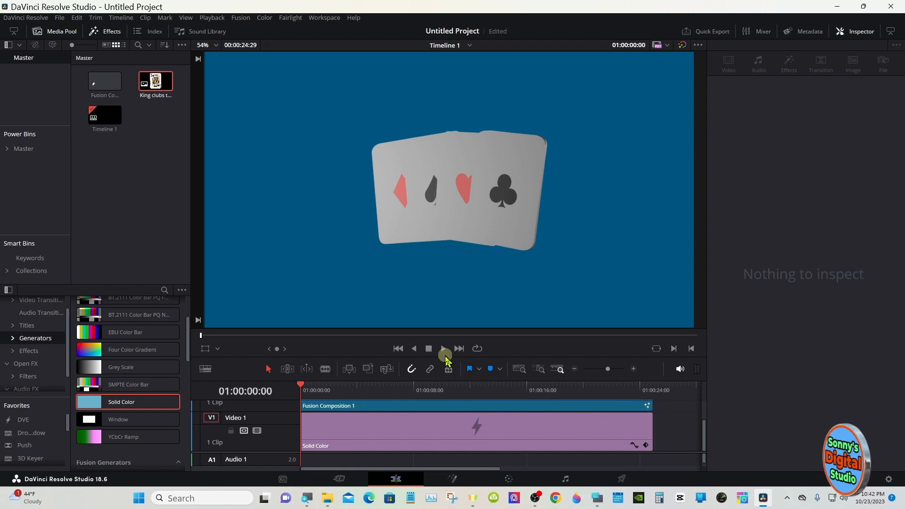
click(443, 349)
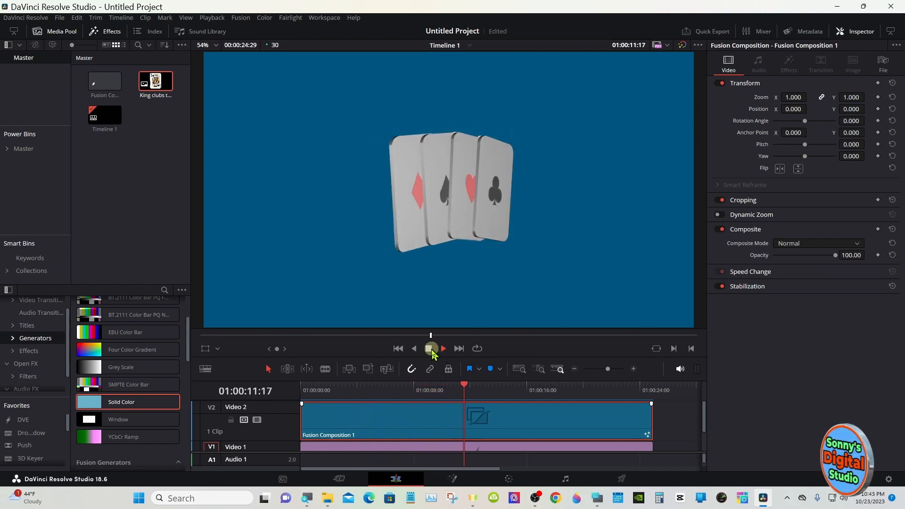
click(429, 350)
click(305, 389)
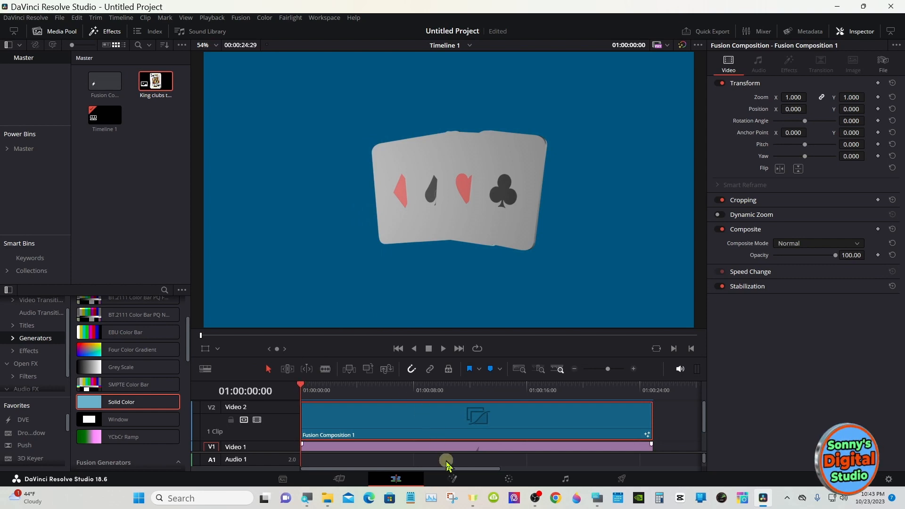
- Go back to the Fusion page, enlarge the node area, and move MediaOut1 farther away from Renderer3D1
click(454, 478)
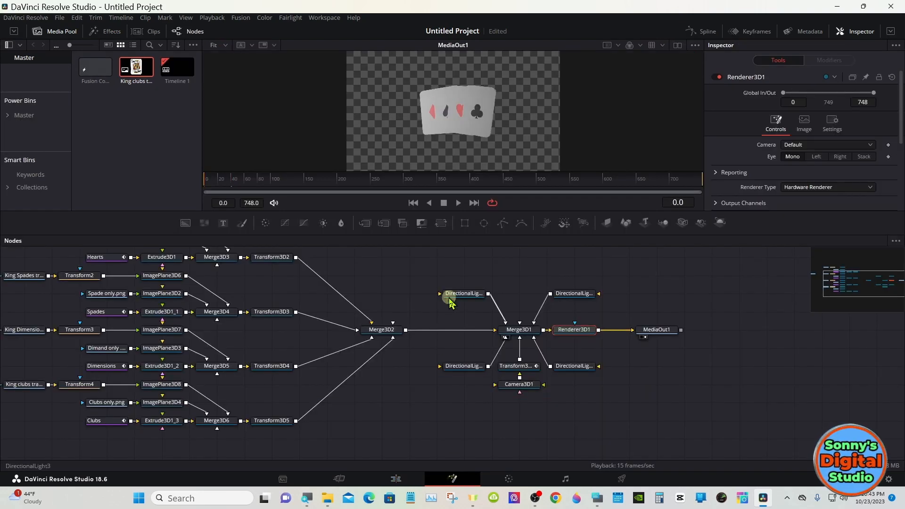
drag(468, 236, 469, 203)
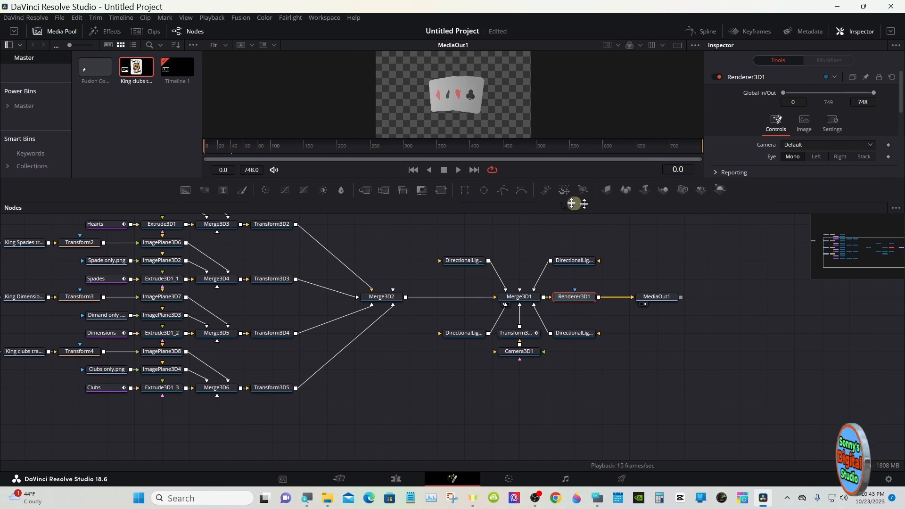
click(852, 255)
drag(851, 250, 870, 252)
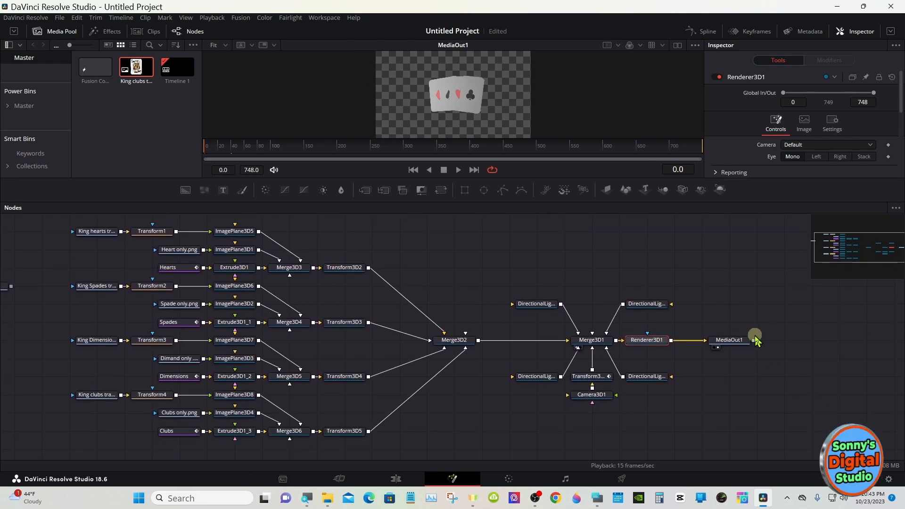
drag(730, 339, 782, 344)
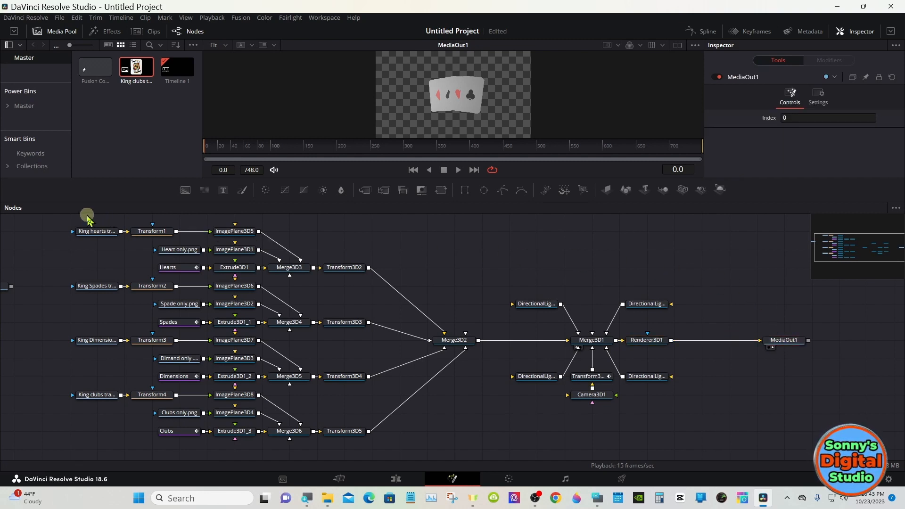
- Group all card, merge, light, camera and renderer nodes except MediaOut1, and move the group node down level with MediaOut1
drag(87, 215, 675, 439)
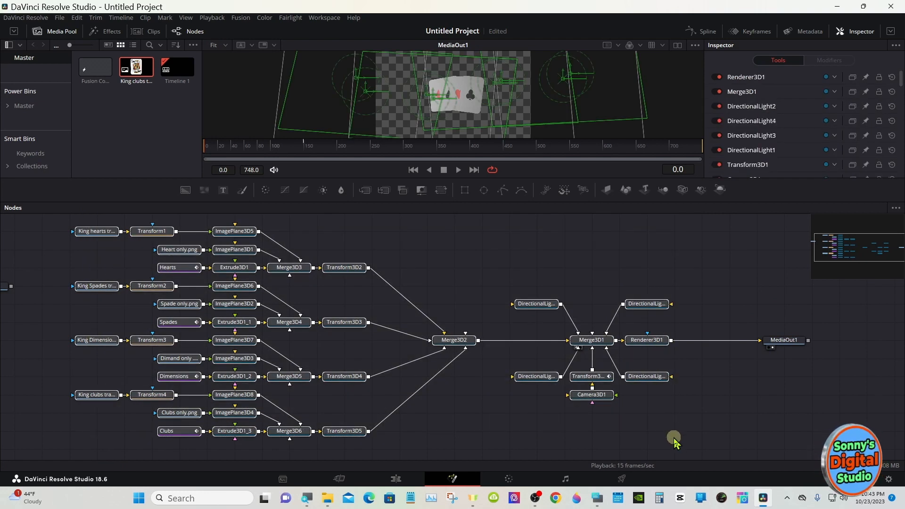
right_click(455, 348)
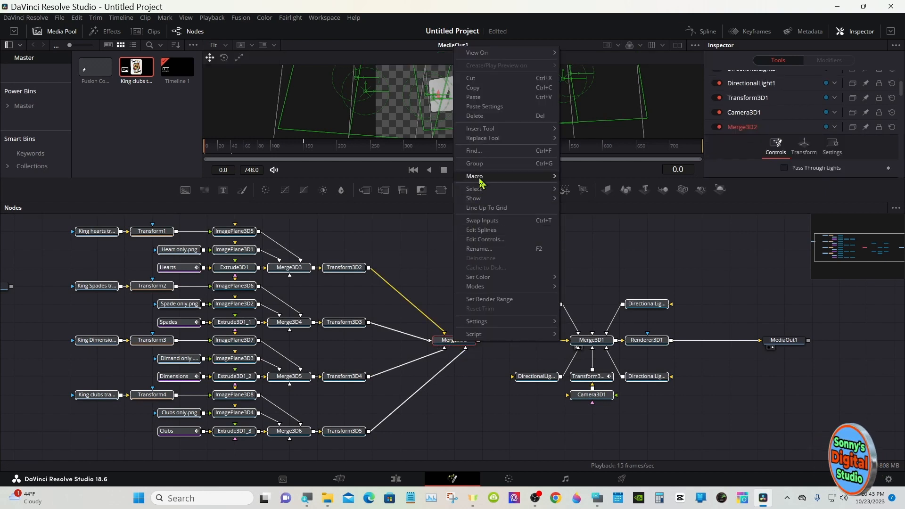
click(477, 164)
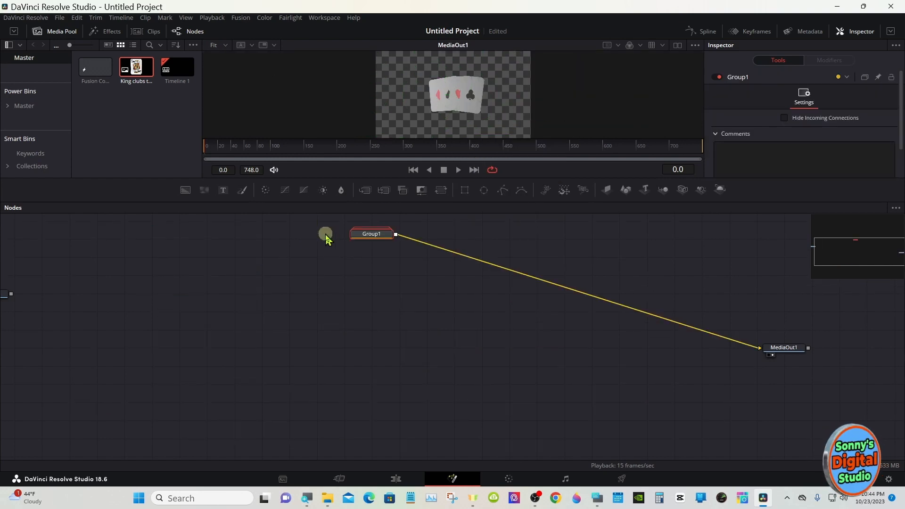
drag(359, 234, 358, 319)
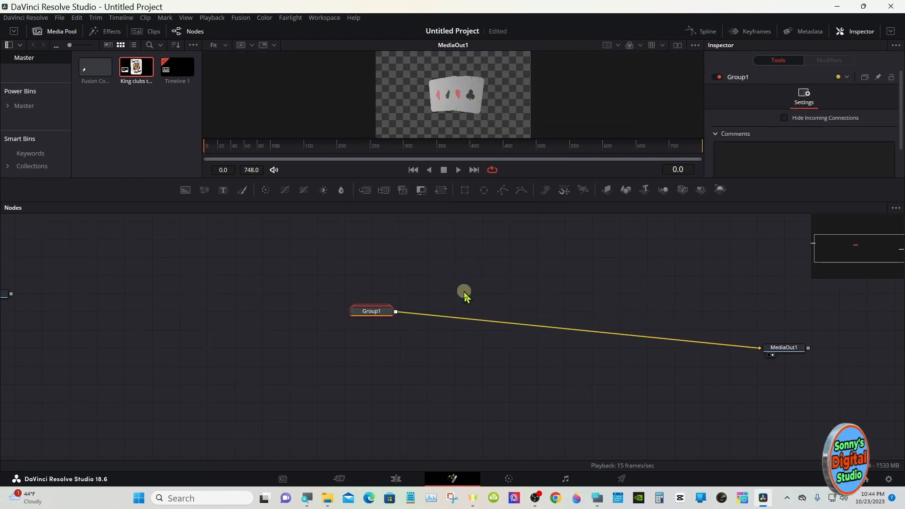
click(830, 257)
drag(828, 254, 847, 249)
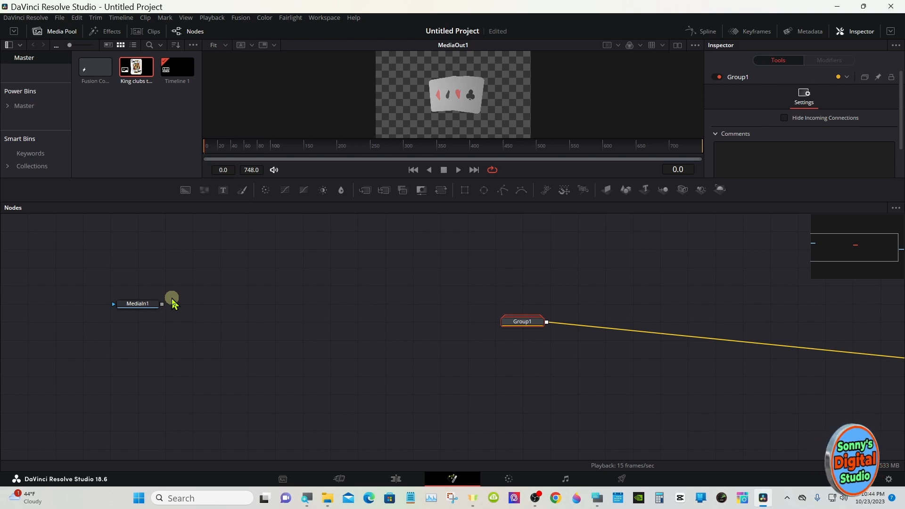
- Start saving Group1's settings as a file in the Videos > A folder and bring up the On-Screen Keyboard beside the save dialog
right_click(509, 323)
mouse_move(536, 305)
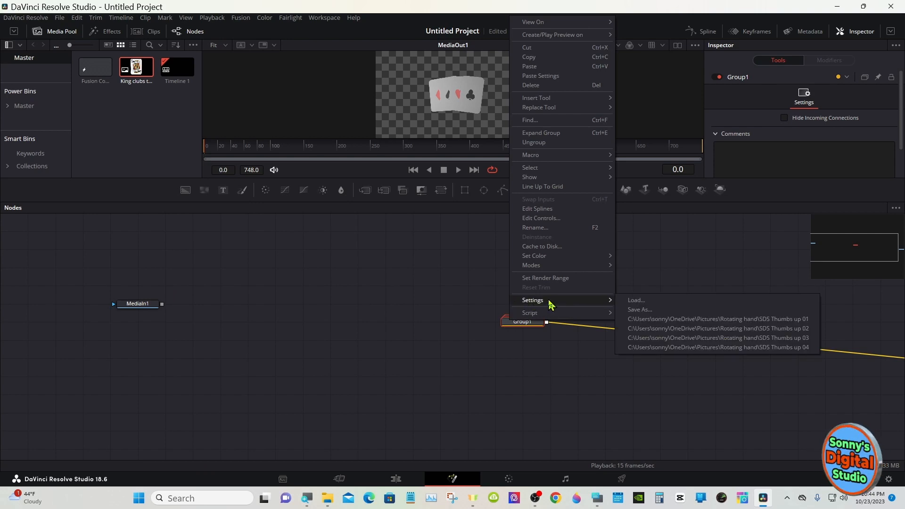
click(644, 310)
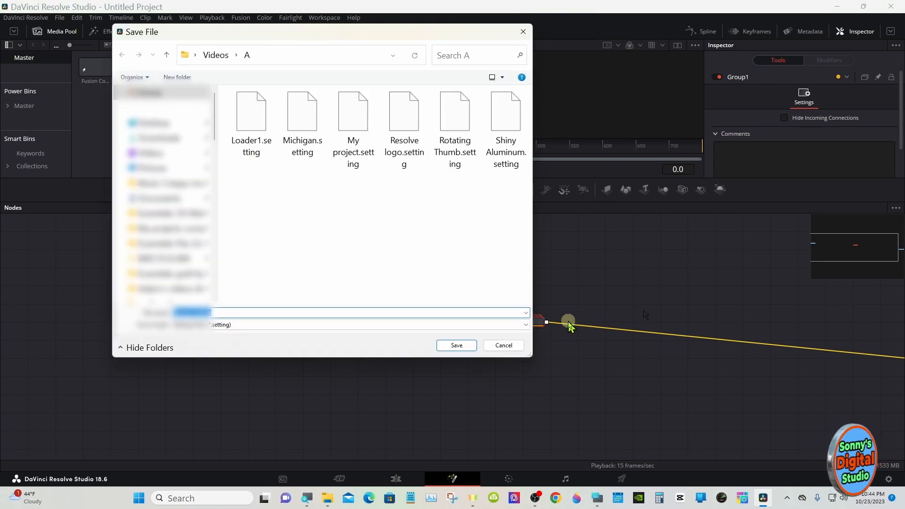
click(597, 497)
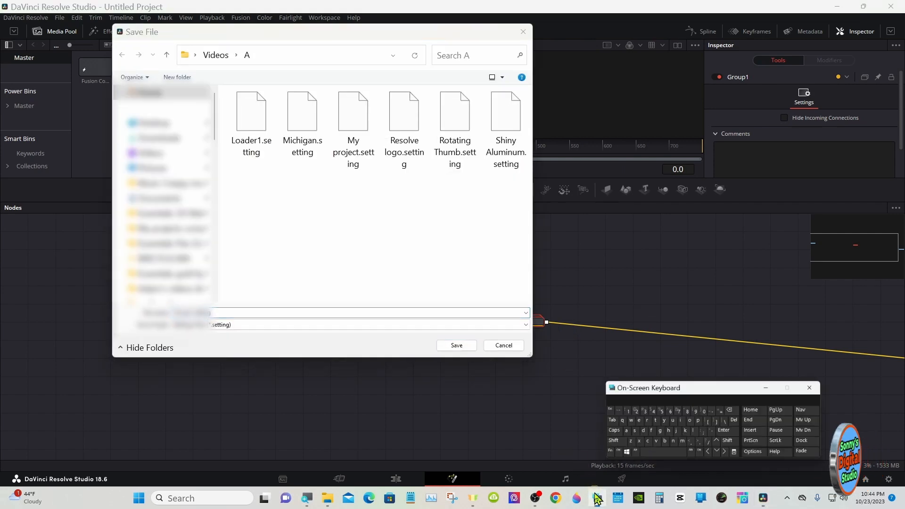
drag(638, 370, 517, 353)
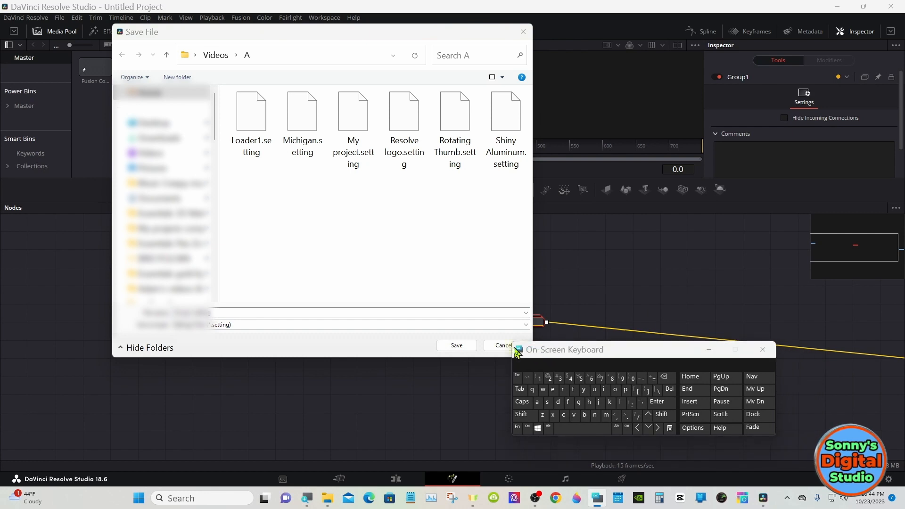
- Name the setting file Cards Animated, save it, and put the On-Screen Keyboard away
click(235, 311)
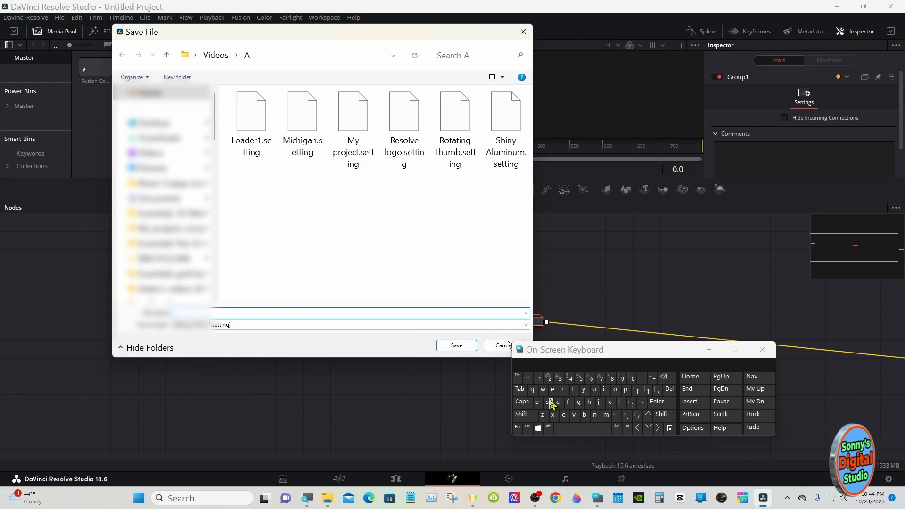
click(521, 414)
click(564, 414)
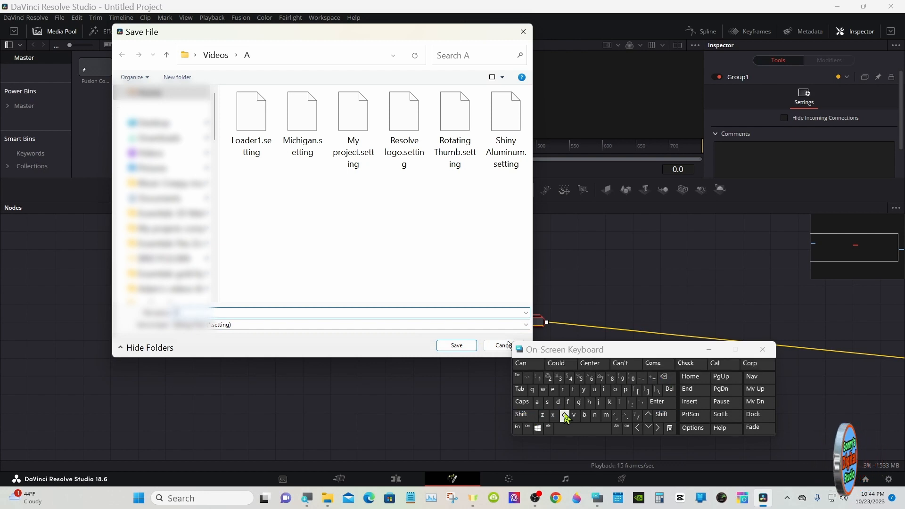
click(538, 406)
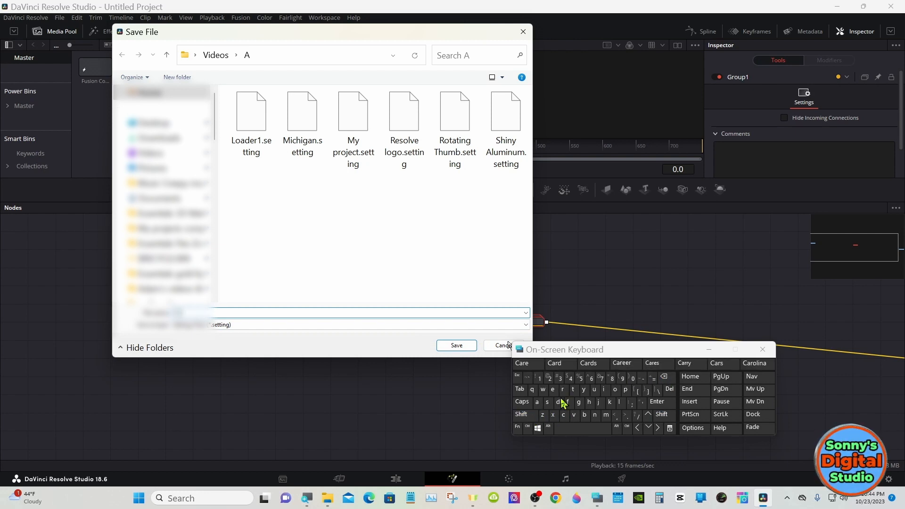
click(558, 402)
click(570, 429)
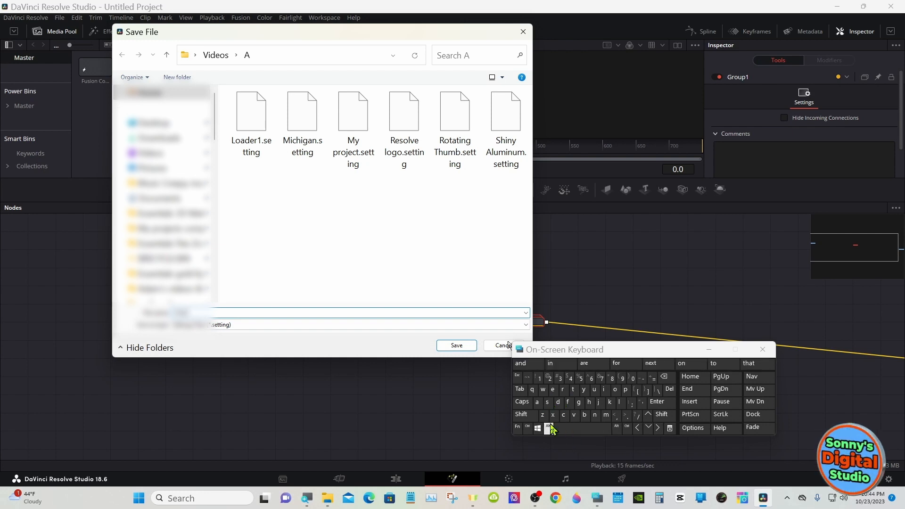
click(520, 415)
click(537, 402)
click(595, 414)
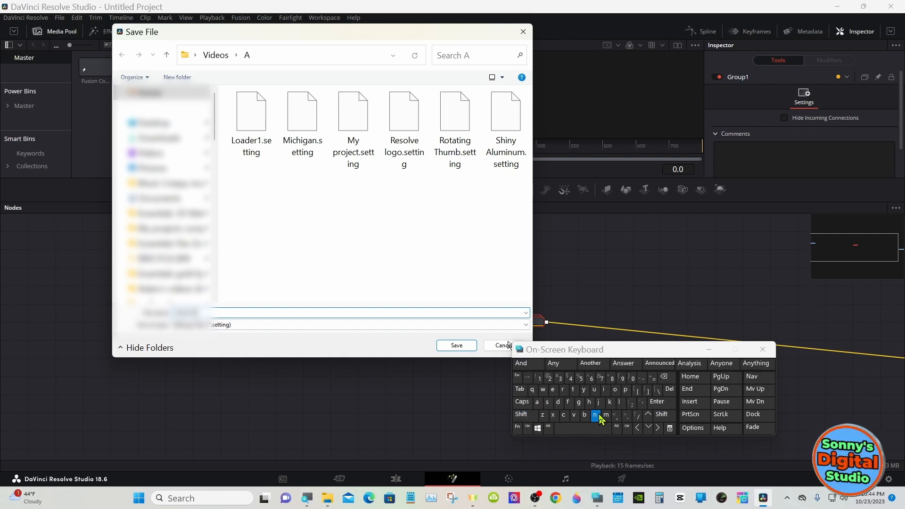
click(604, 392)
click(607, 415)
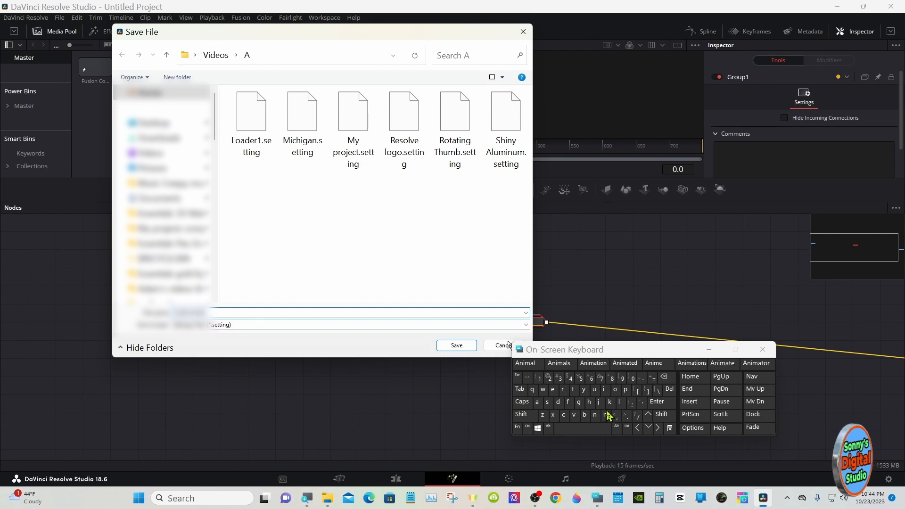
click(621, 366)
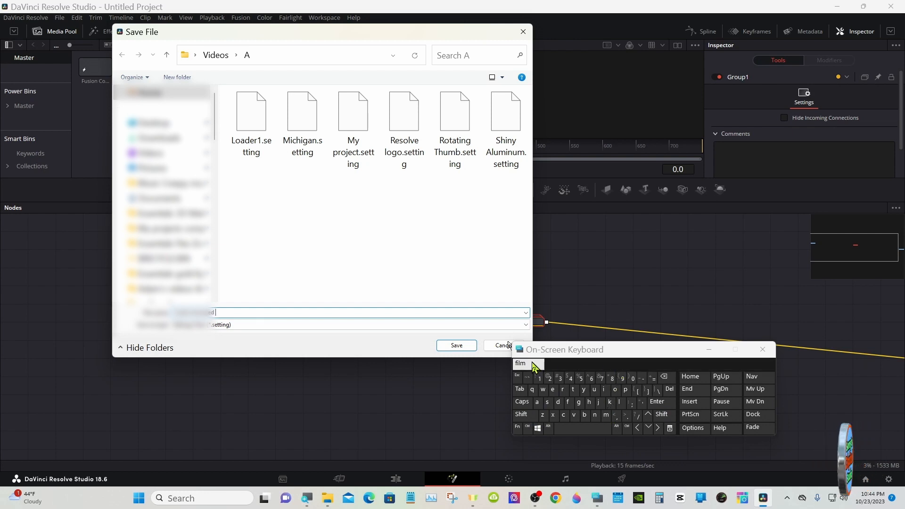
click(464, 348)
click(709, 350)
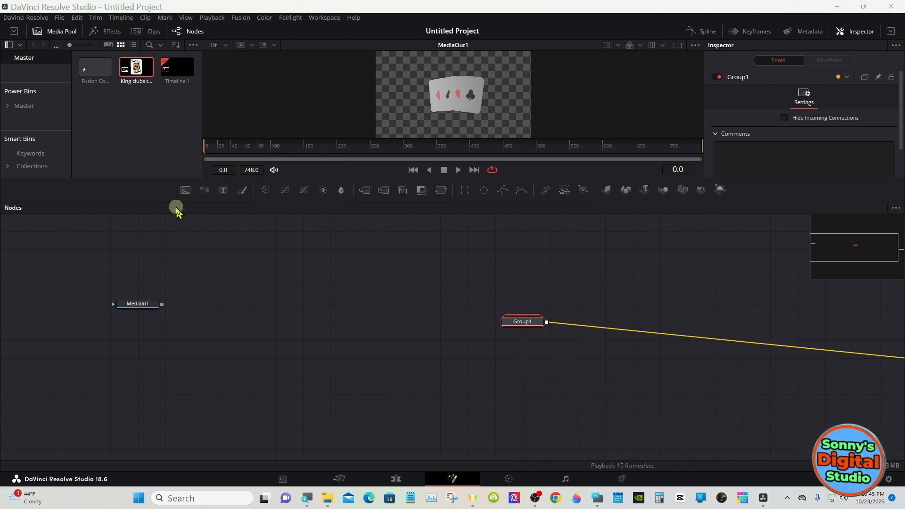
- Open the disk folder of the Sonny's Titles category from the Edit title templates in Effects
click(112, 32)
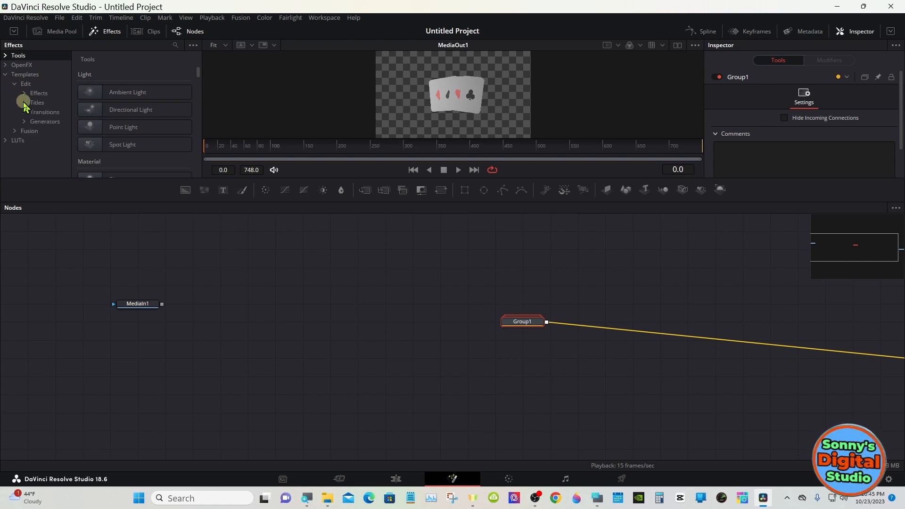
click(24, 102)
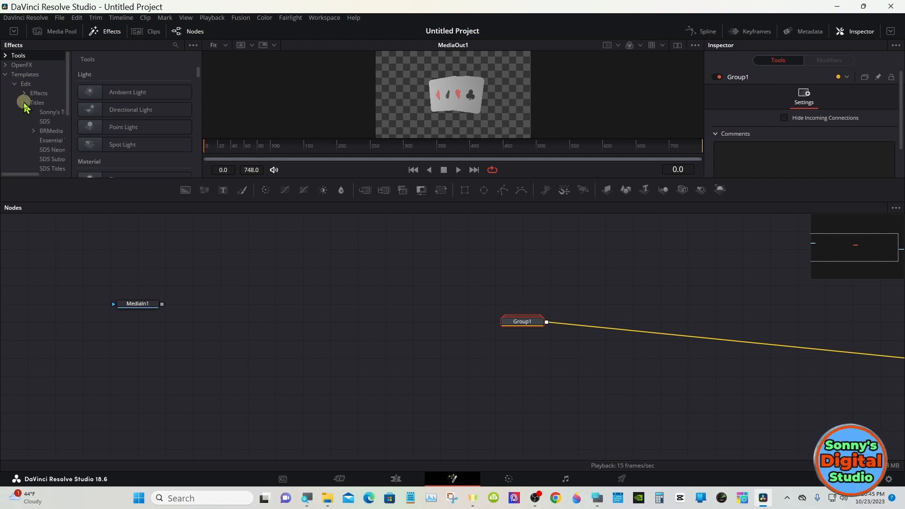
click(50, 112)
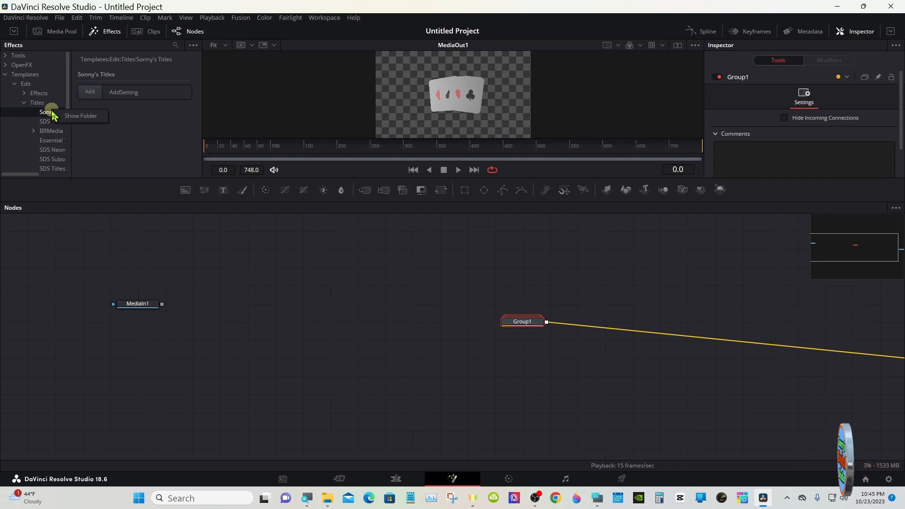
click(78, 116)
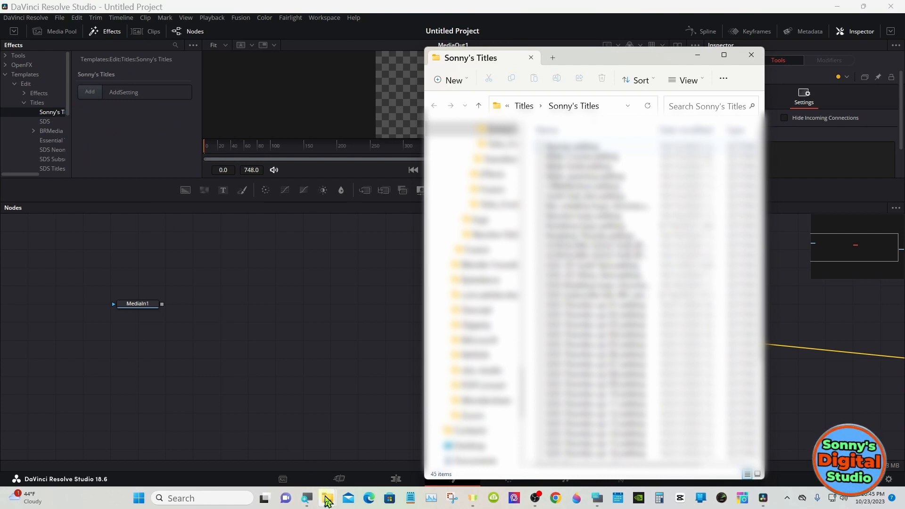
- Open a new File Explorer window, copy the Cards Animated setting file from Videos > A, and minimize that window
mouse_move(327, 501)
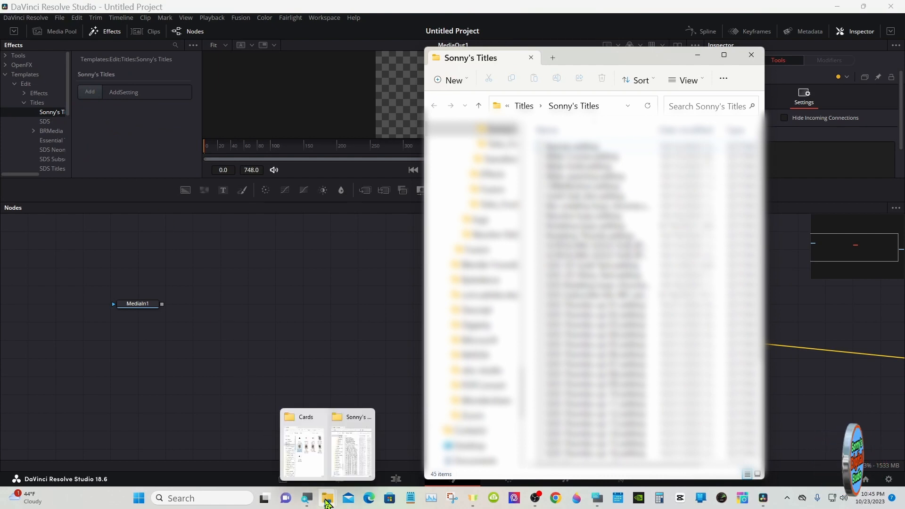
middle_click(327, 498)
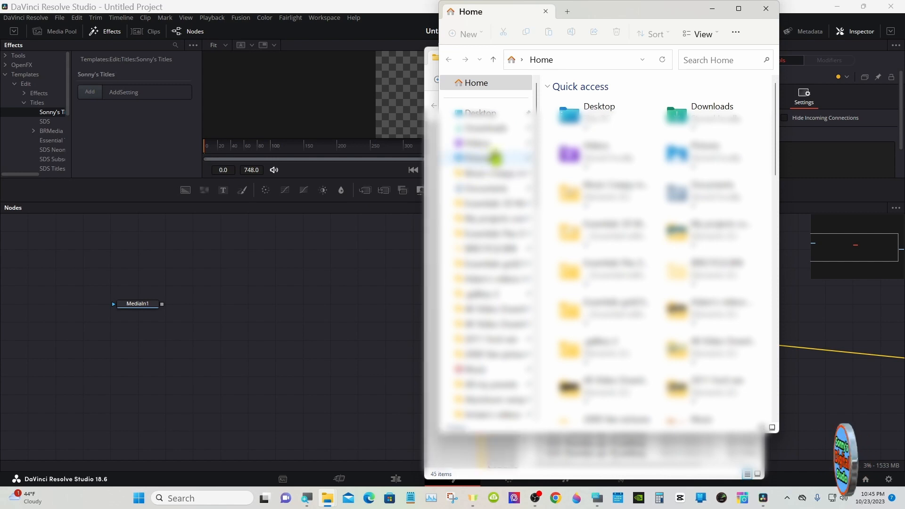
click(498, 144)
double_click(685, 107)
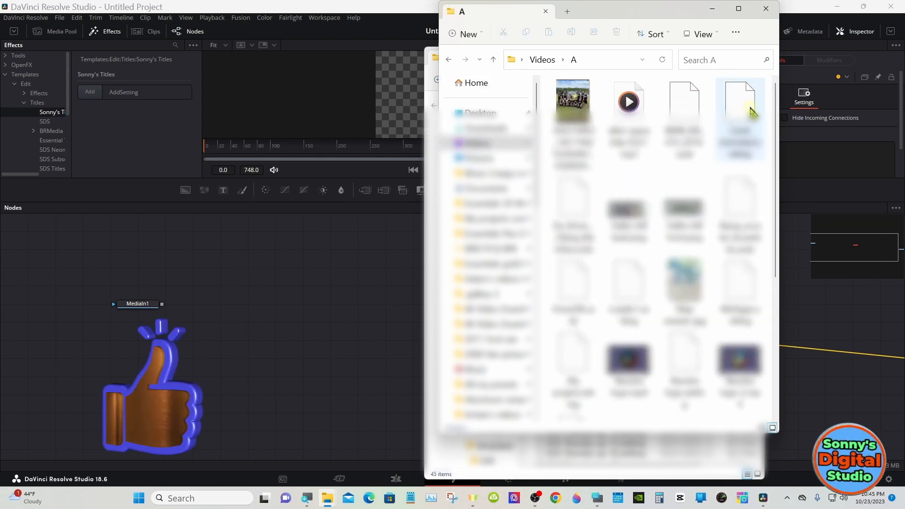
click(742, 110)
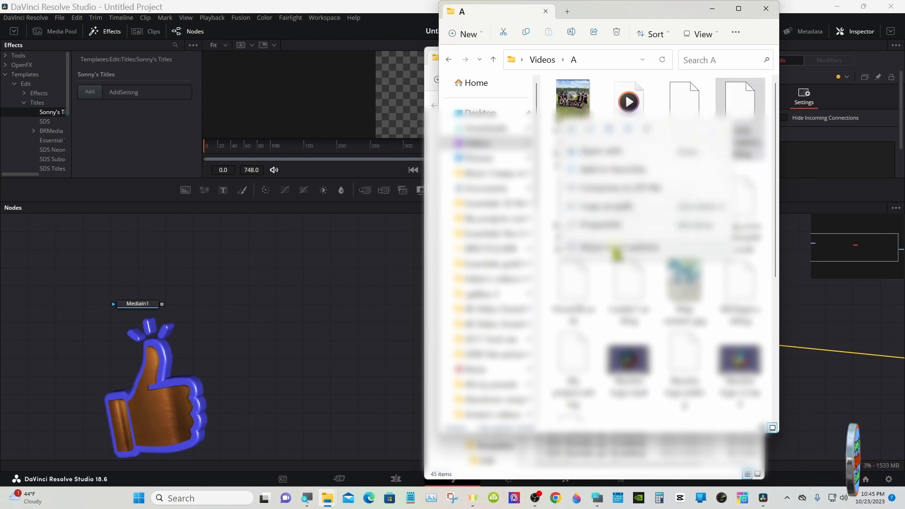
right_click(614, 249)
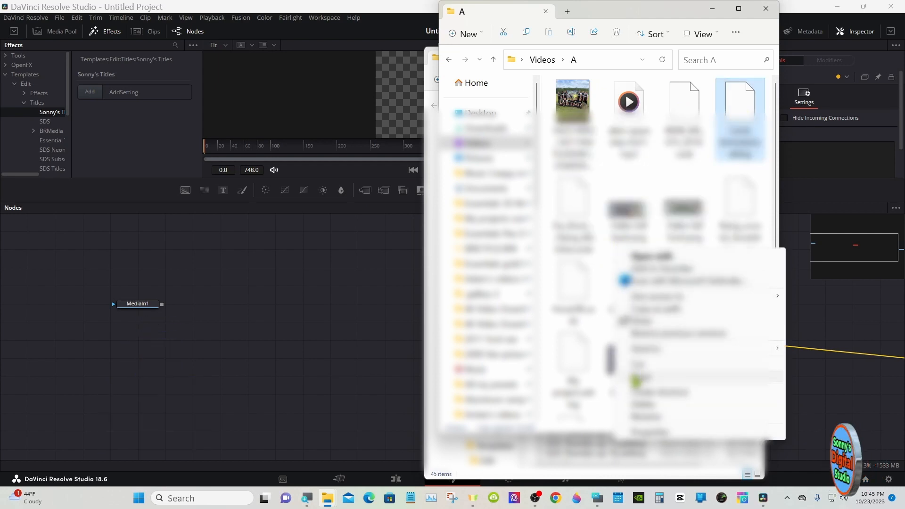
click(632, 377)
click(713, 10)
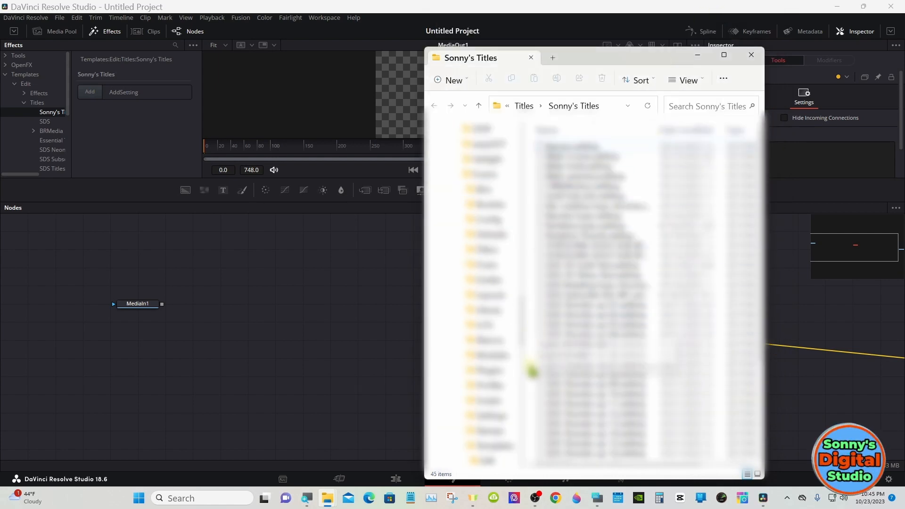
- Paste the copied setting file into the Sonny's Titles folder and minimize the folder window
right_click(532, 373)
click(561, 357)
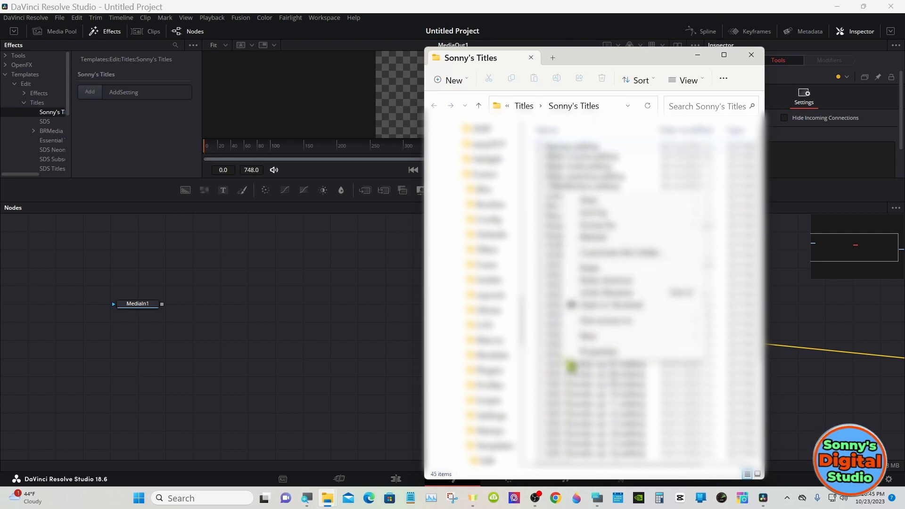
click(595, 268)
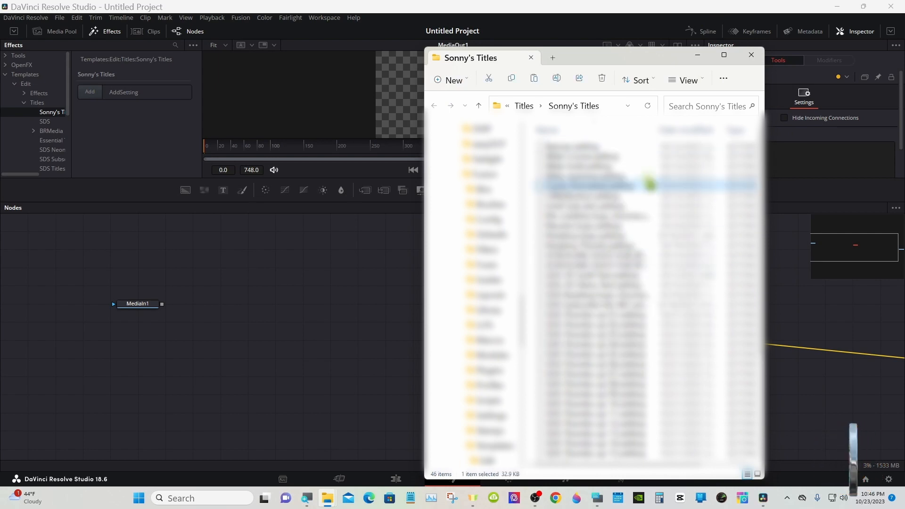
click(697, 55)
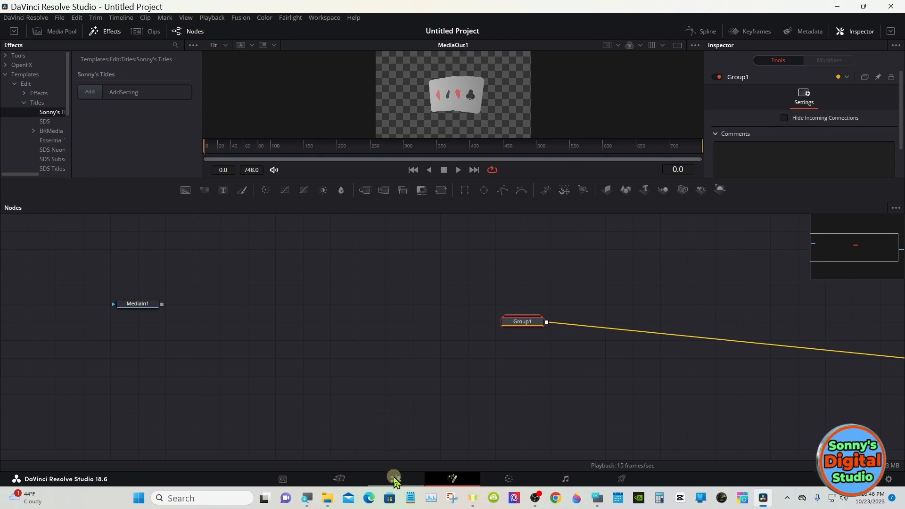
- On the Edit page, add the Cards Animated title from Sonny's Titles to Video 2, after Fusion Composition 1 with a gap
click(394, 478)
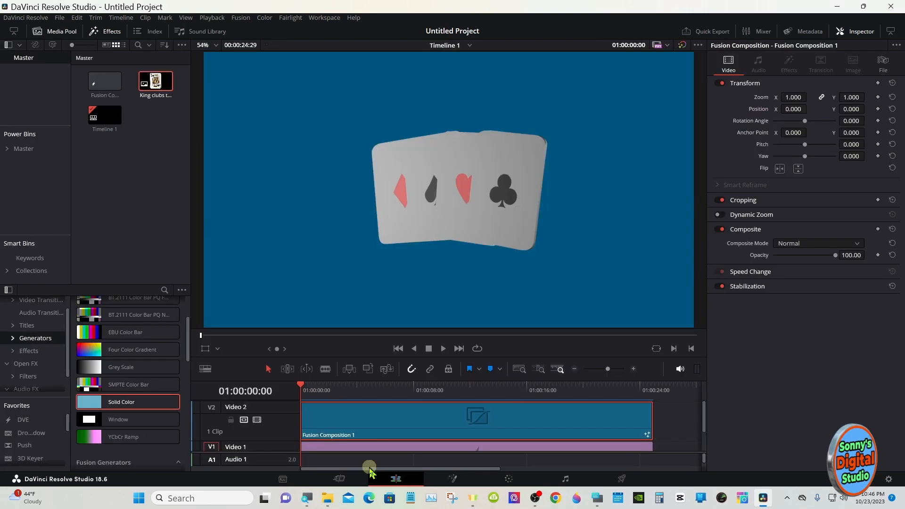
click(14, 326)
click(574, 369)
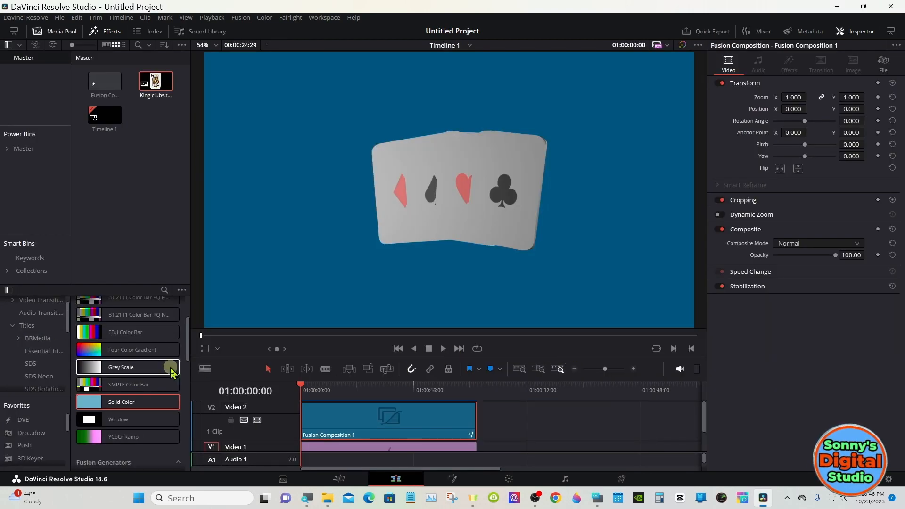
drag(65, 320, 61, 359)
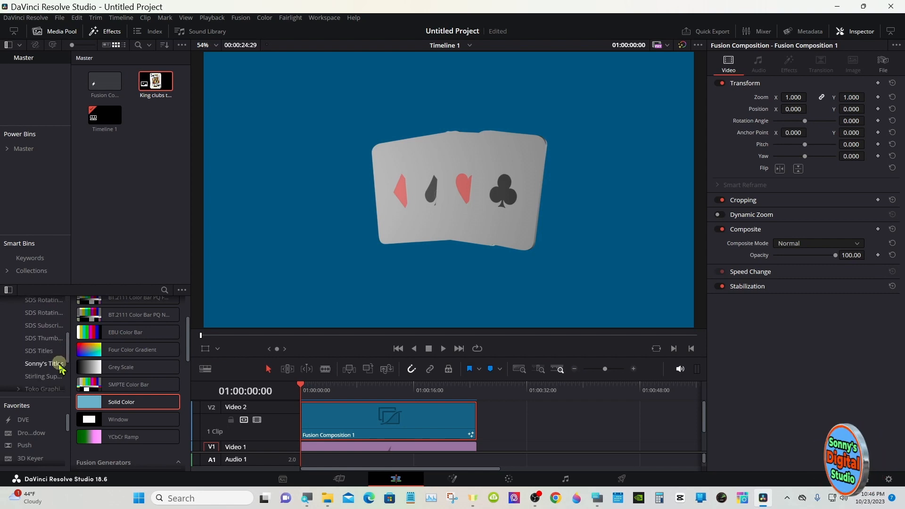
click(57, 363)
scroll(188, 324, up, 2)
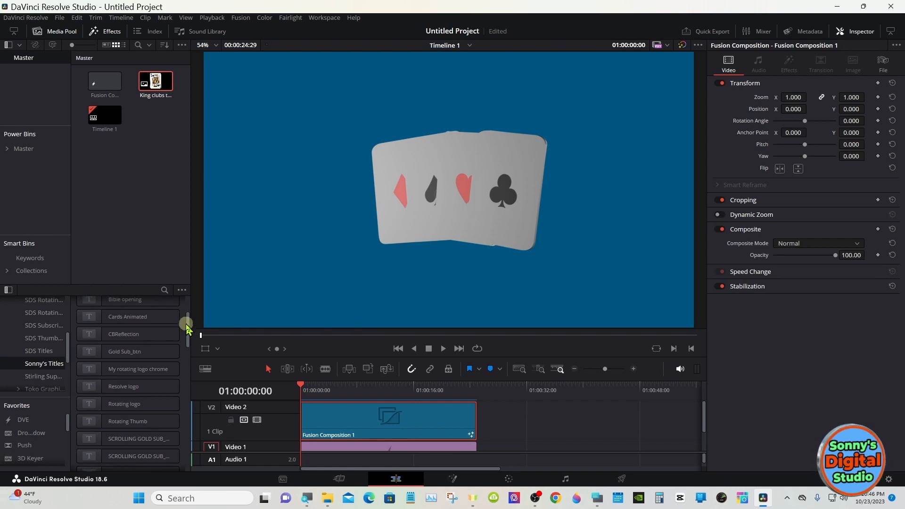
click(125, 343)
drag(125, 344, 535, 414)
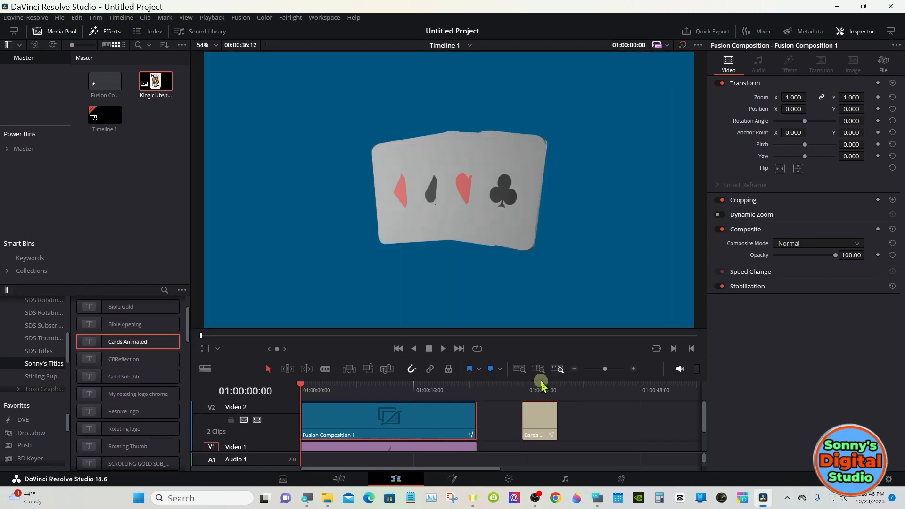
- Move the Solid Color clip beneath the Cards Animated title on Video 1 and extend the title to the clip's full length
drag(536, 381, 535, 333)
drag(430, 420, 656, 423)
drag(551, 378, 697, 379)
- Restore the larger viewer and play the Cards Animated title from its start at 01:00:31:12 to check the animation
click(520, 344)
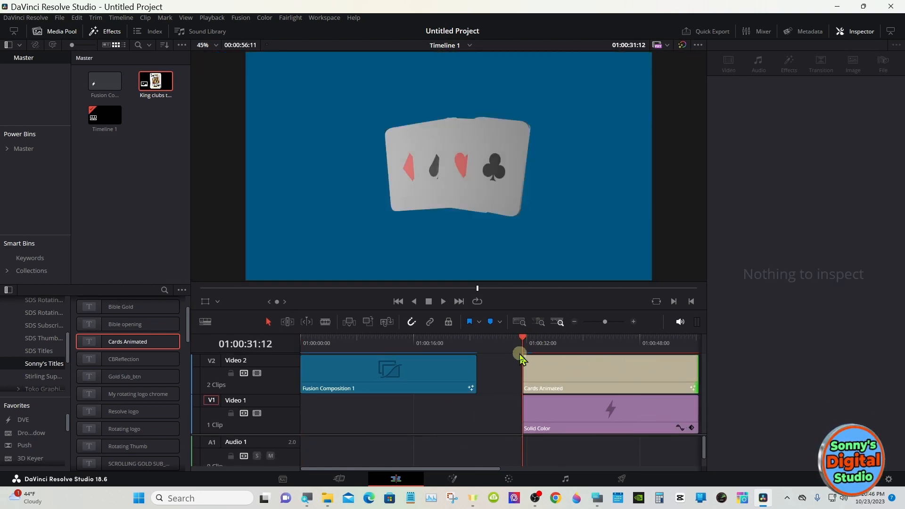
drag(510, 335, 505, 424)
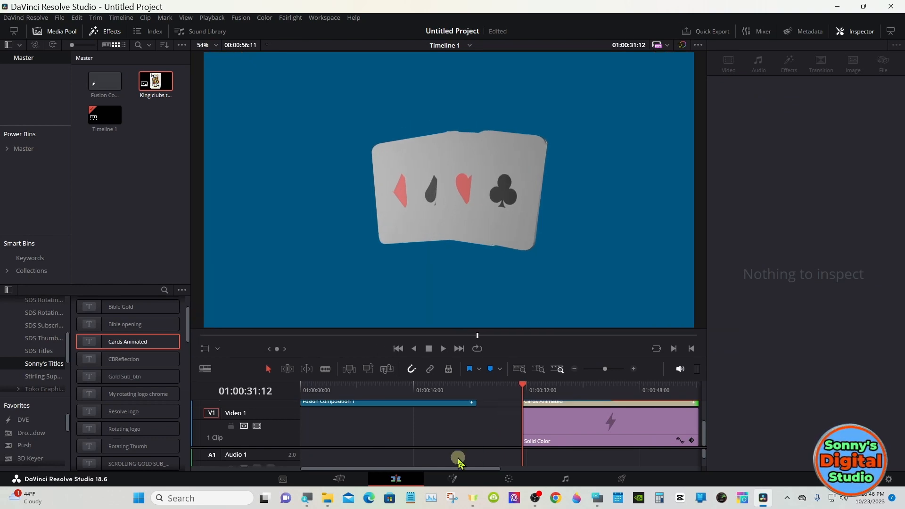
click(575, 371)
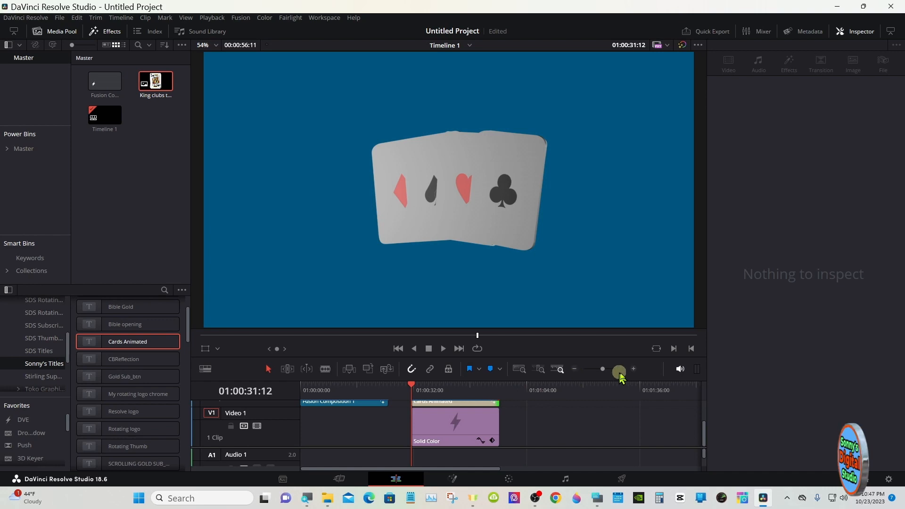
click(635, 371)
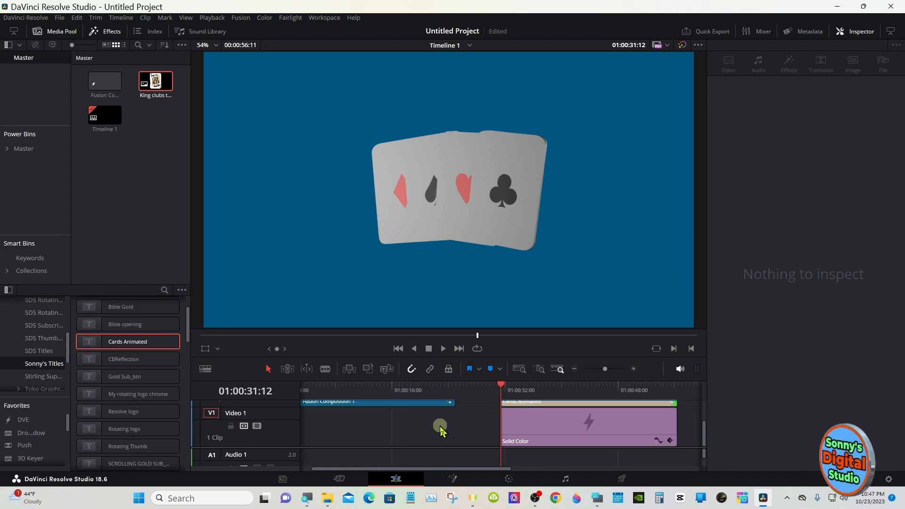
click(441, 430)
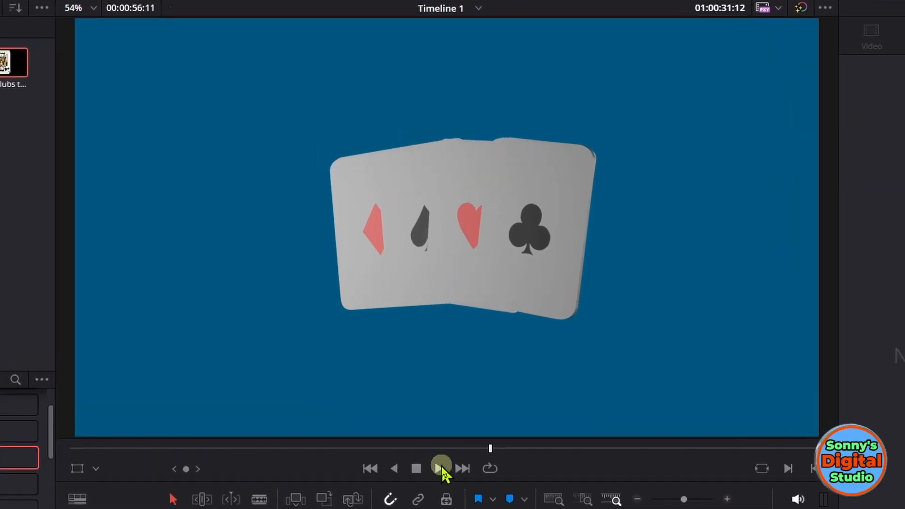
click(442, 348)
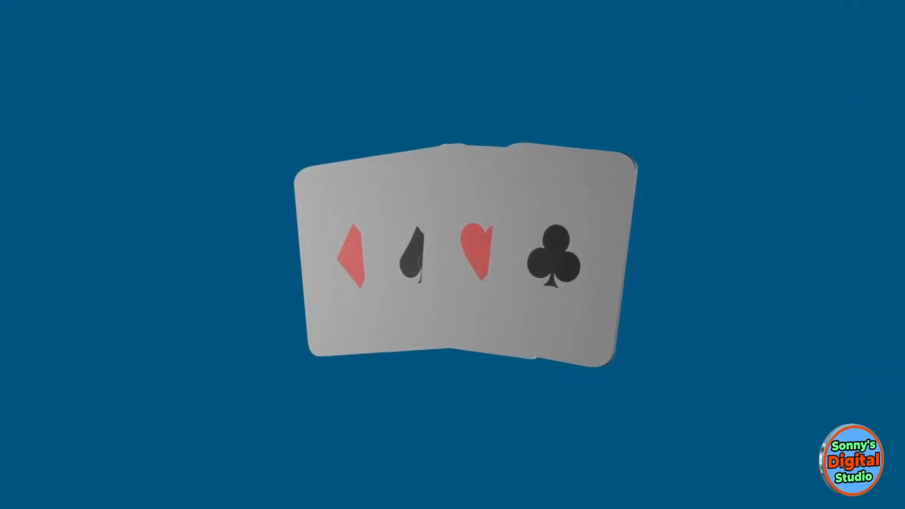